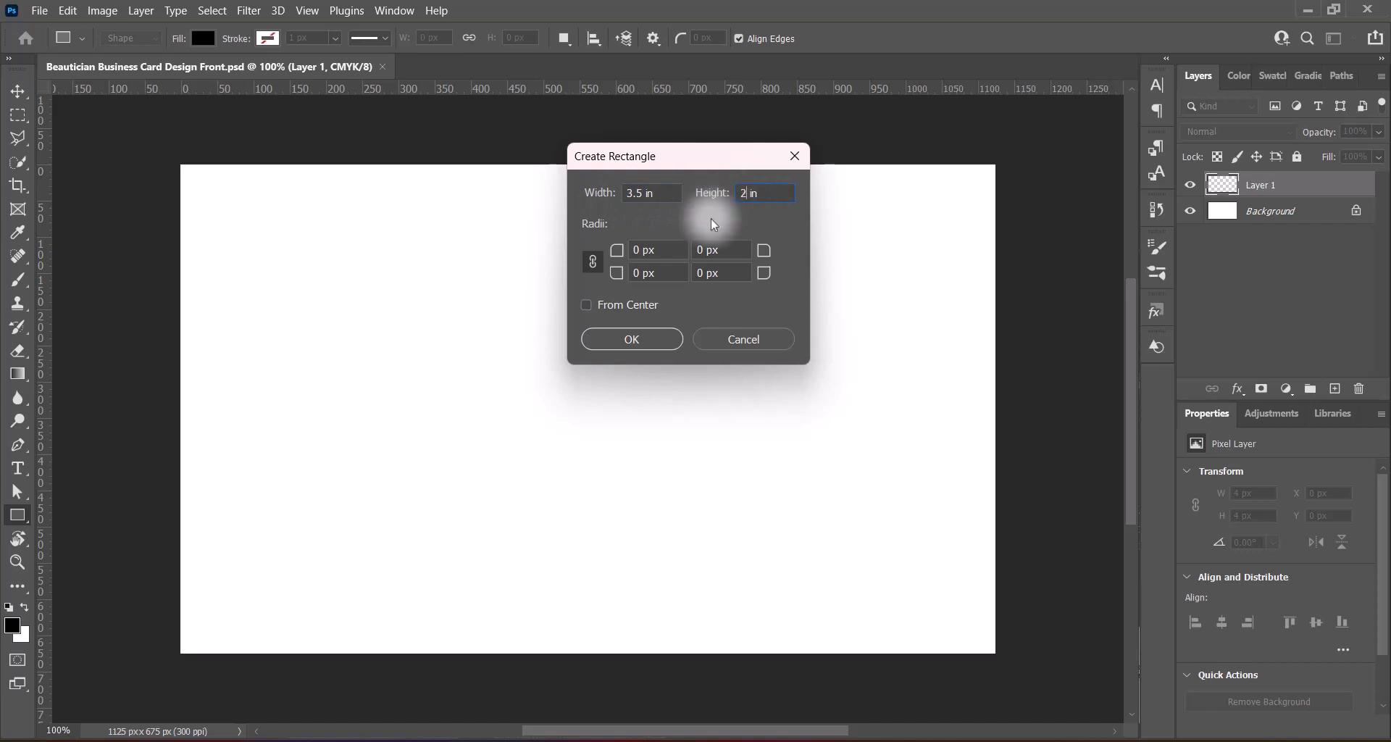
Create a 3.5 in by 2 in black rectangle and centre it horizontally and vertically on the canvas
click(654, 339)
click(593, 37)
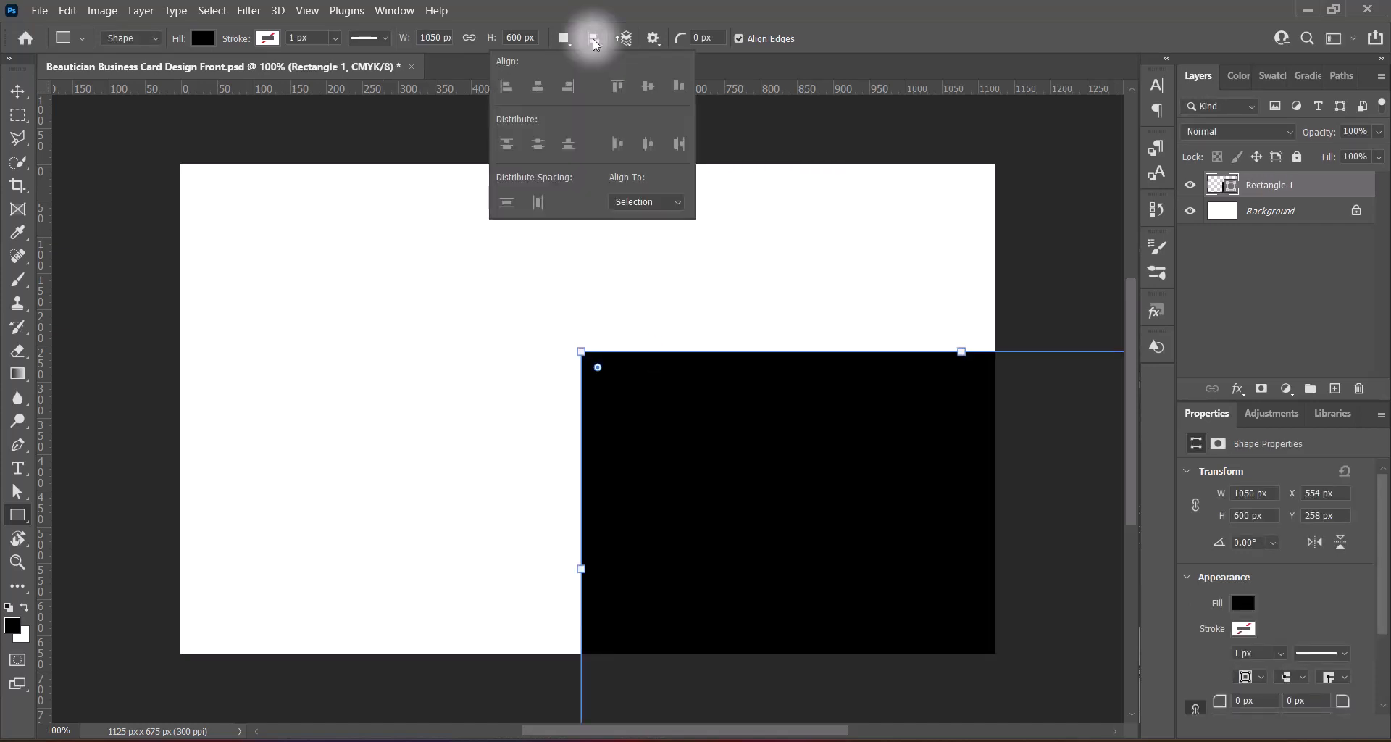
click(646, 201)
click(648, 229)
click(648, 87)
click(538, 86)
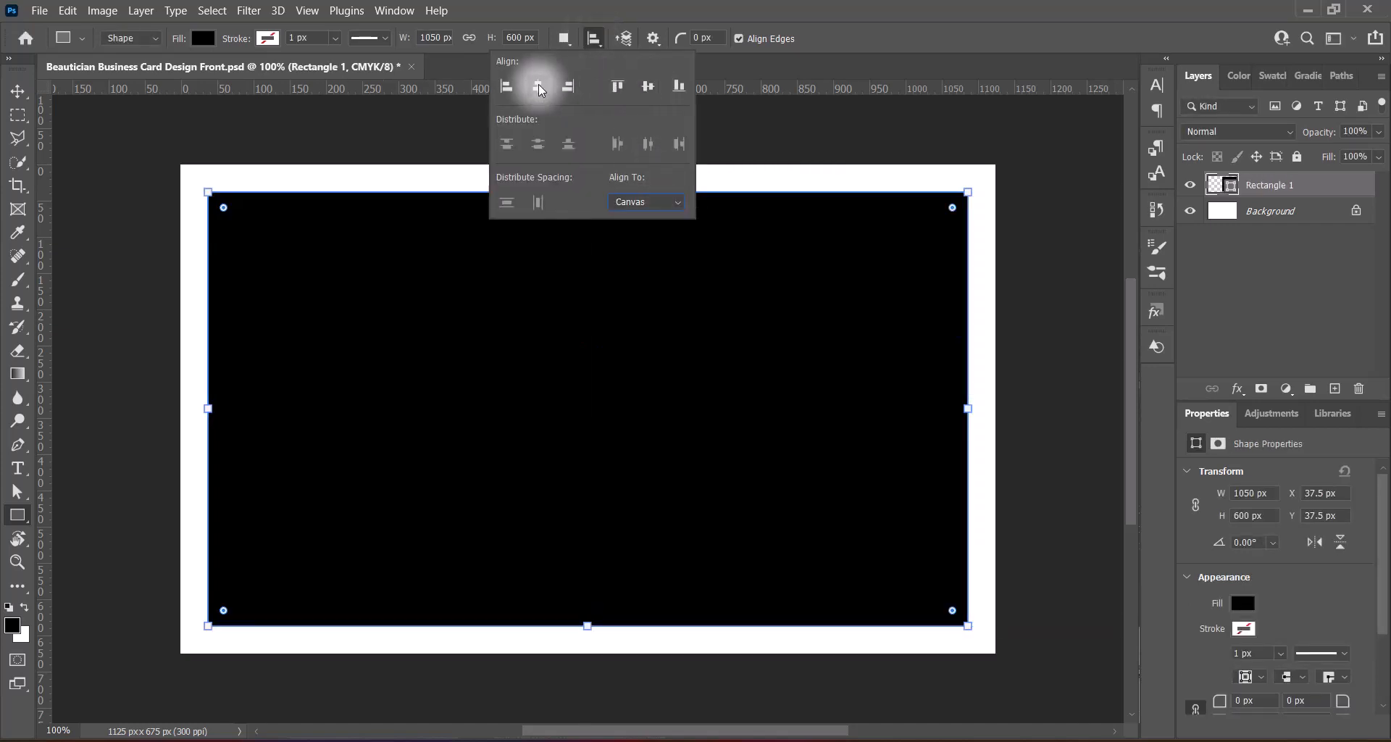
Place guides along all four edges of the black rectangle to mark the card's trim lines
click(18, 91)
drag(606, 88, 607, 190)
drag(42, 413, 968, 393)
drag(625, 89, 643, 623)
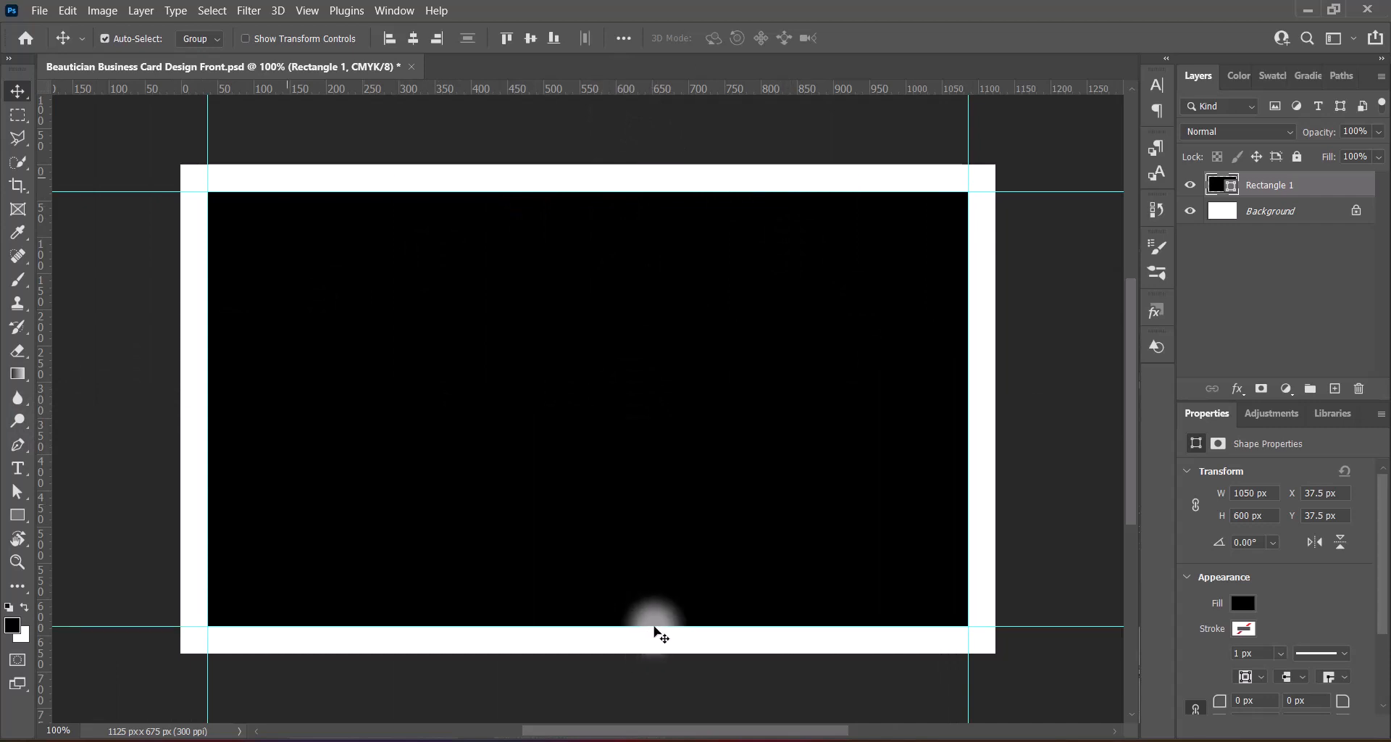
Use a small square marquee as a spacer to place inner margin guides inside the rectangle's left and bottom edges
click(17, 114)
drag(180, 165, 226, 210)
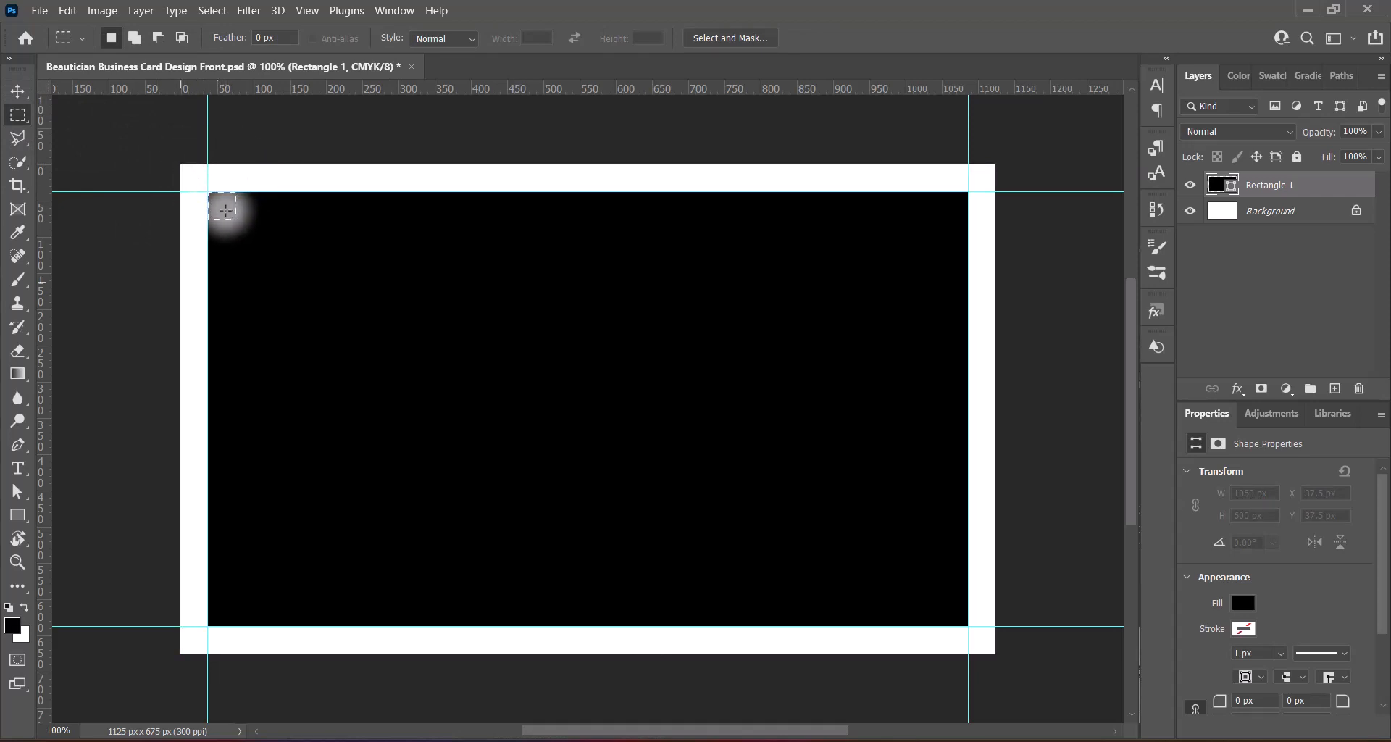
drag(45, 323, 235, 333)
drag(218, 207, 224, 612)
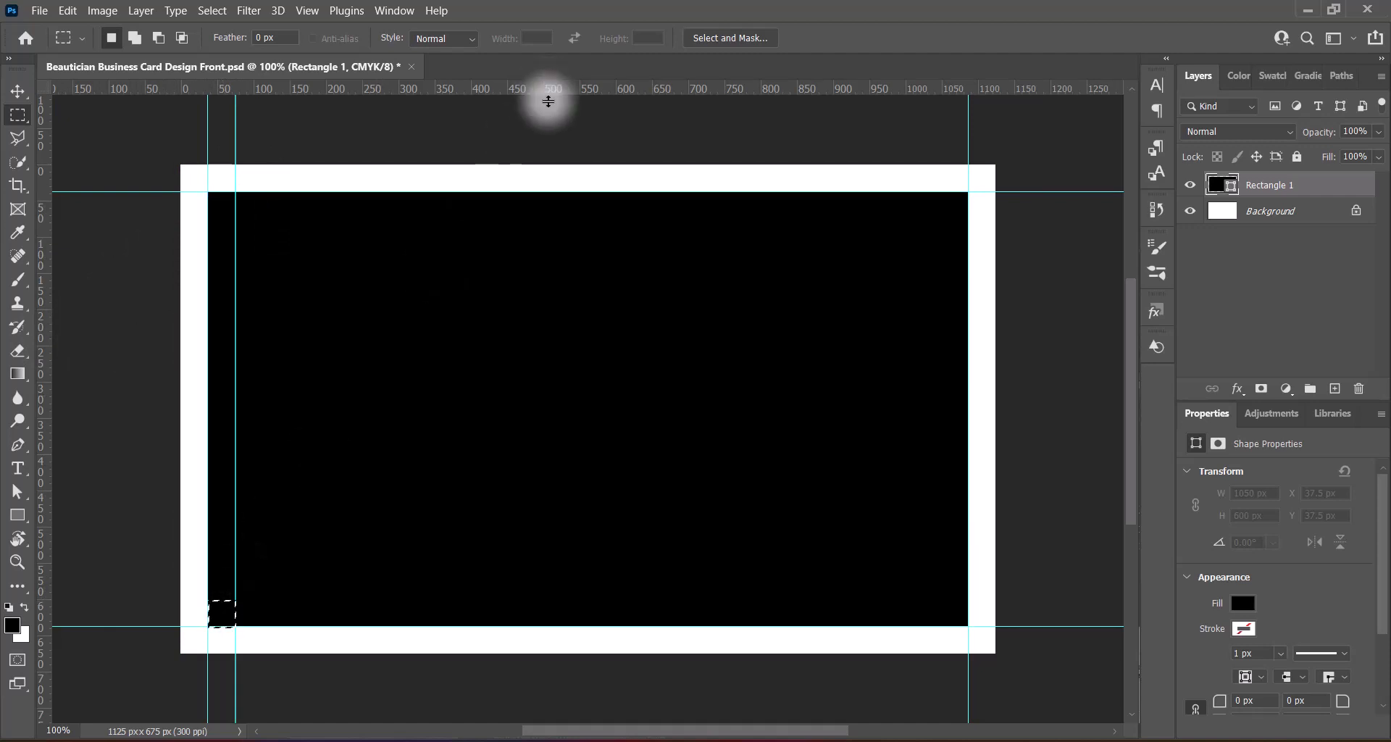
drag(548, 90, 526, 599)
Move the square marquee to the right-hand corners and place inner margin guides inside the rectangle's right and top edges
drag(224, 613, 955, 612)
drag(40, 533, 940, 510)
drag(955, 613, 953, 217)
drag(898, 87, 897, 219)
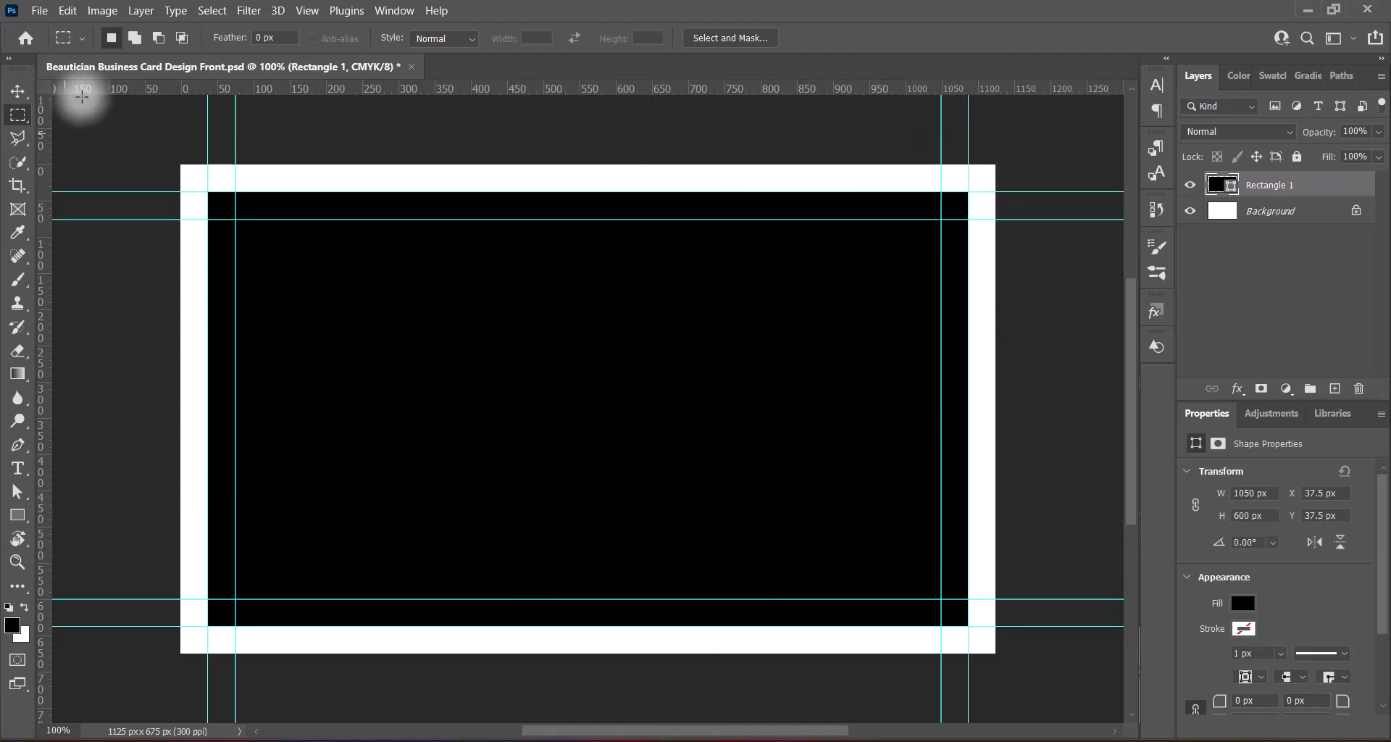
Stretch the rectangle with Free Transform to cover the whole 1125 by 675 px canvas, and save the document
click(18, 91)
key(ctrl+t)
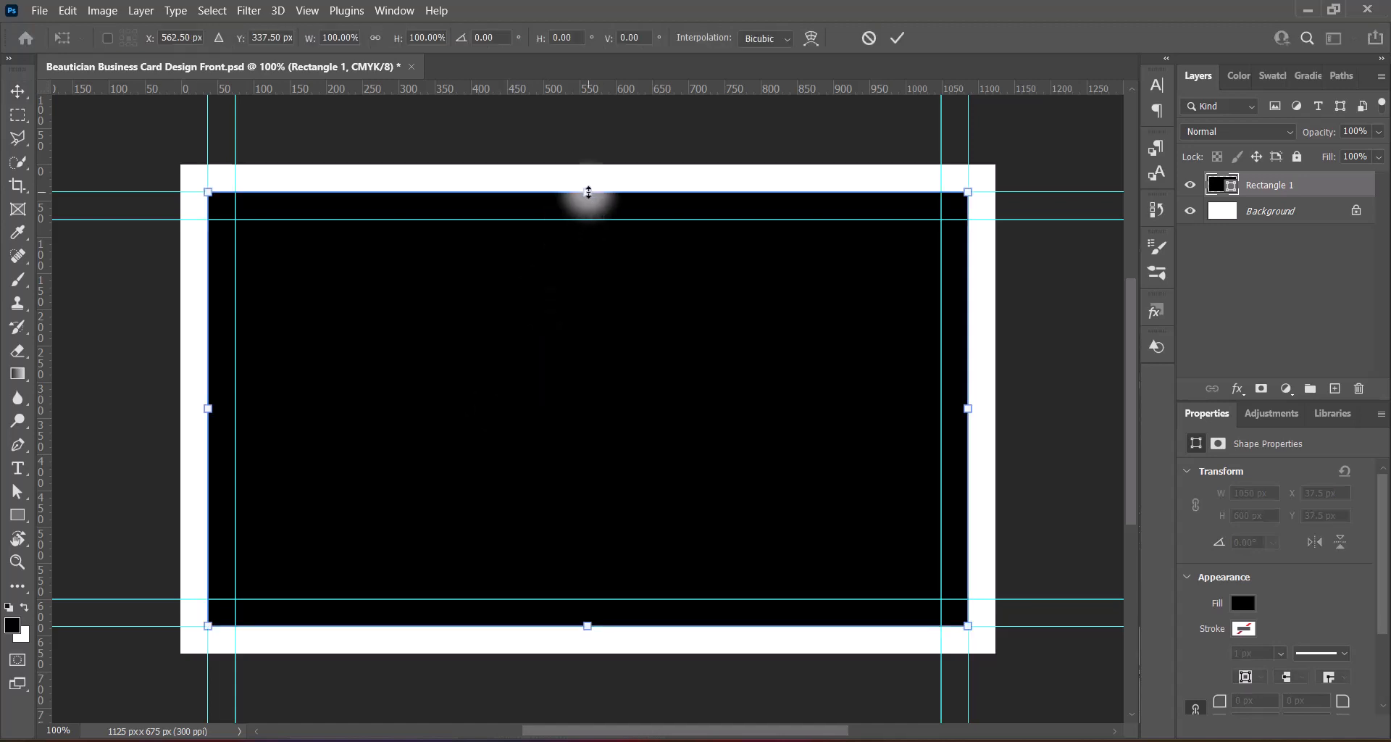
drag(587, 193, 587, 164)
drag(208, 408, 180, 395)
drag(967, 395, 993, 395)
drag(587, 625, 587, 652)
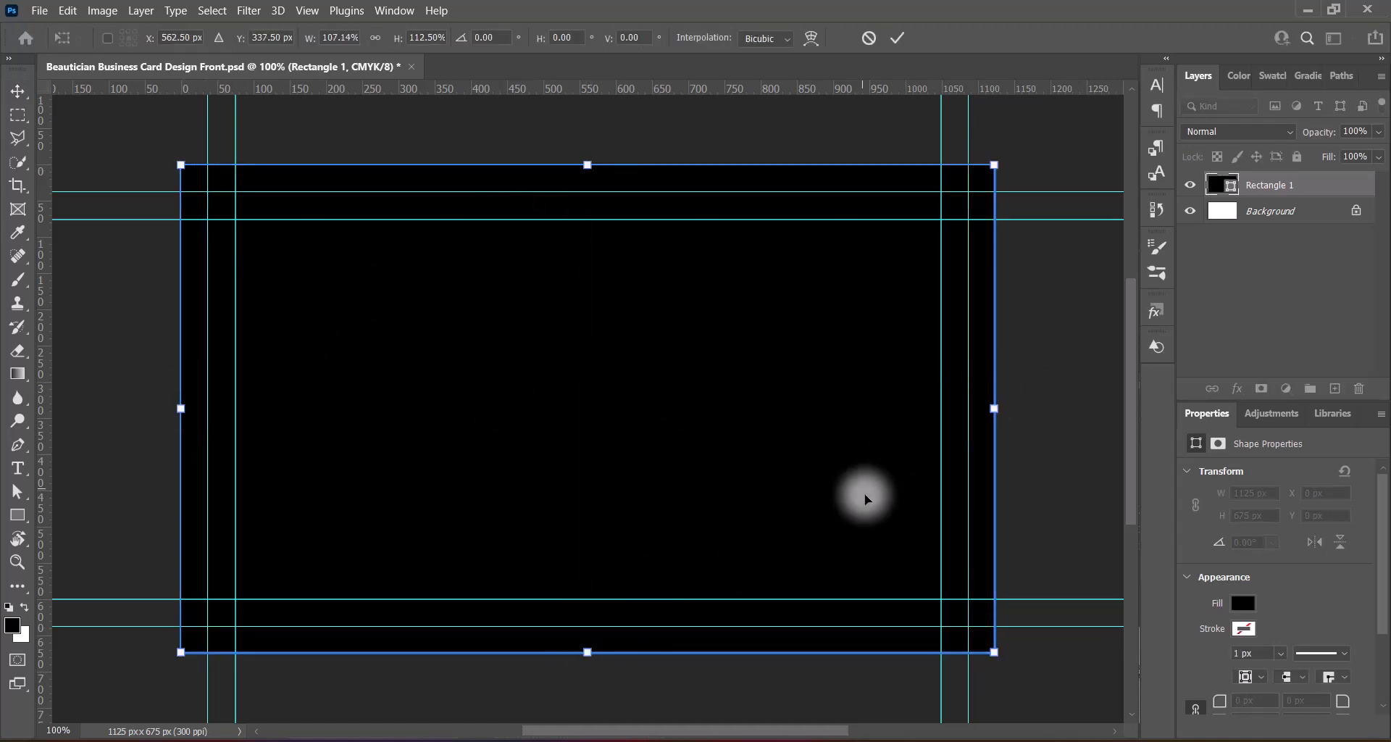
key(Return)
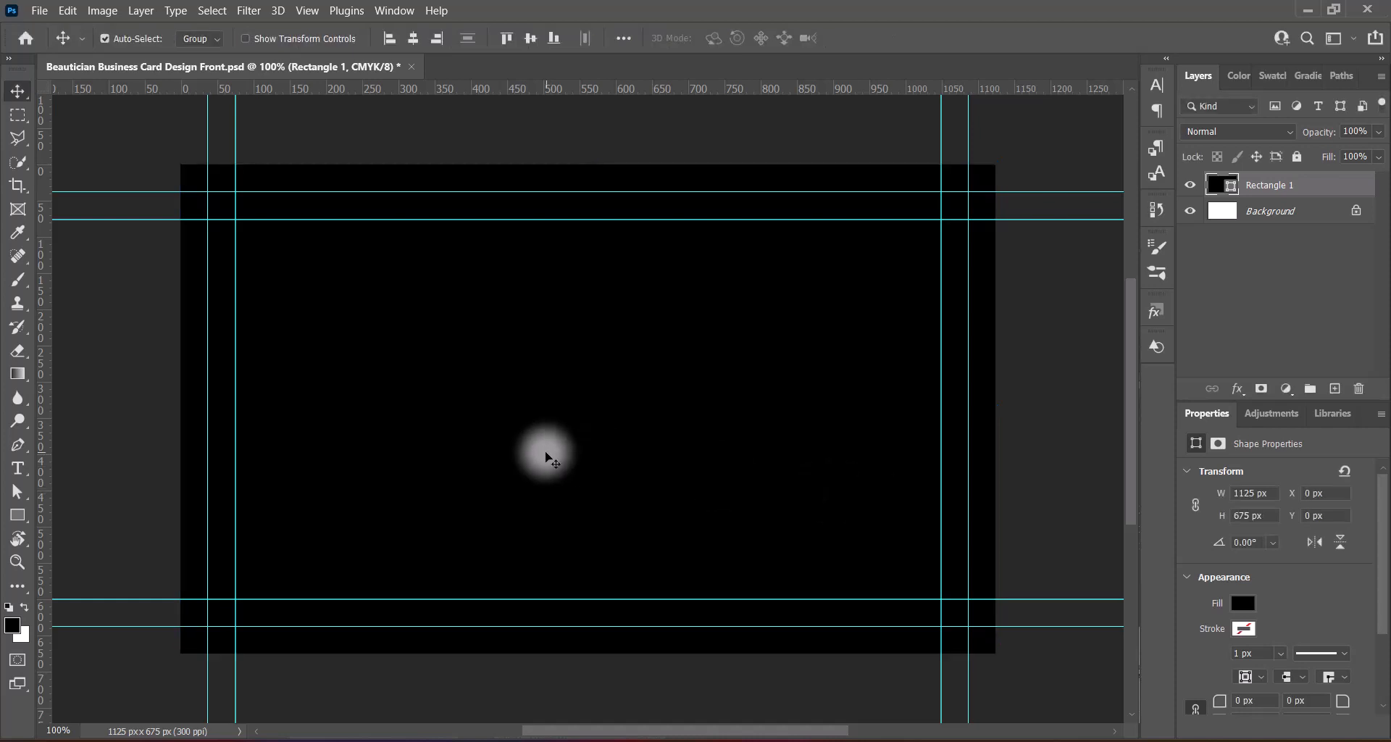
key(ctrl+s)
Add a Gradient Overlay to the rectangle with the Reflected style and an angle of -33°
double_click(1215, 190)
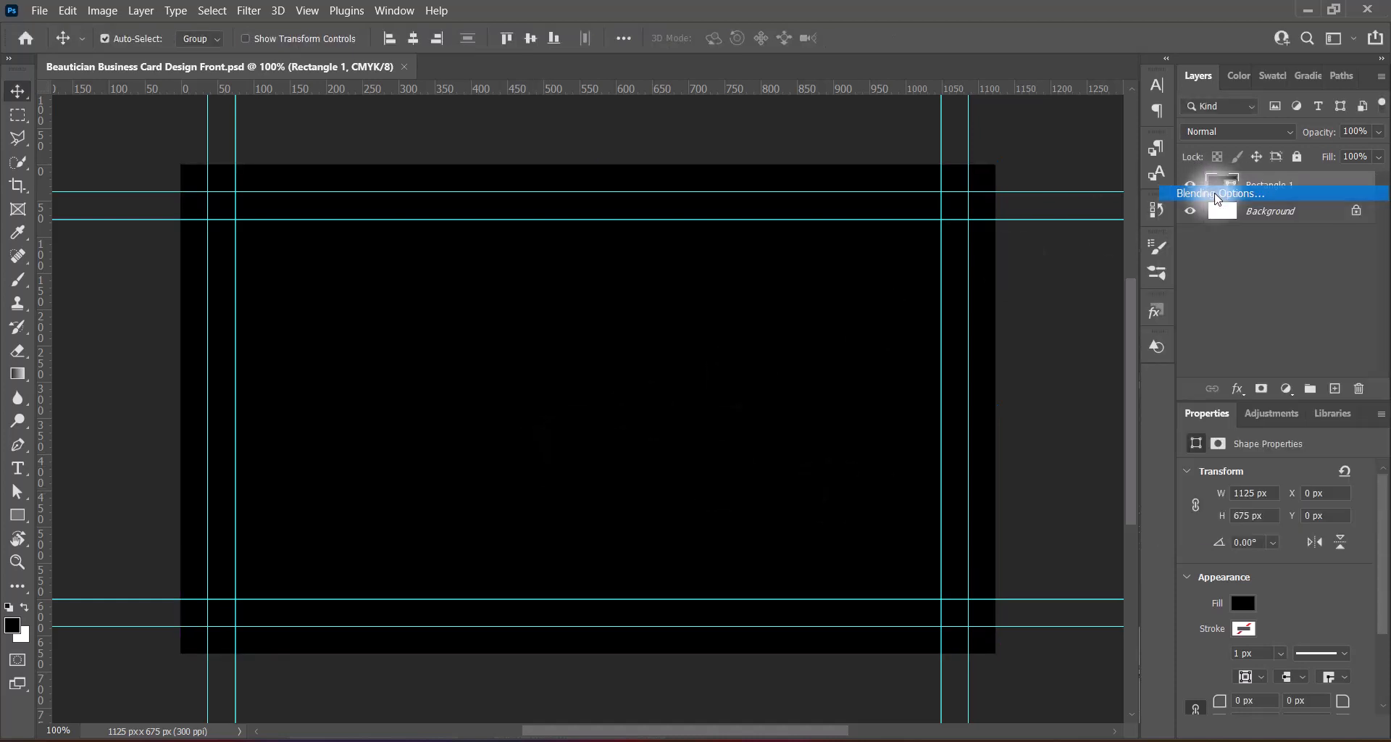
click(694, 357)
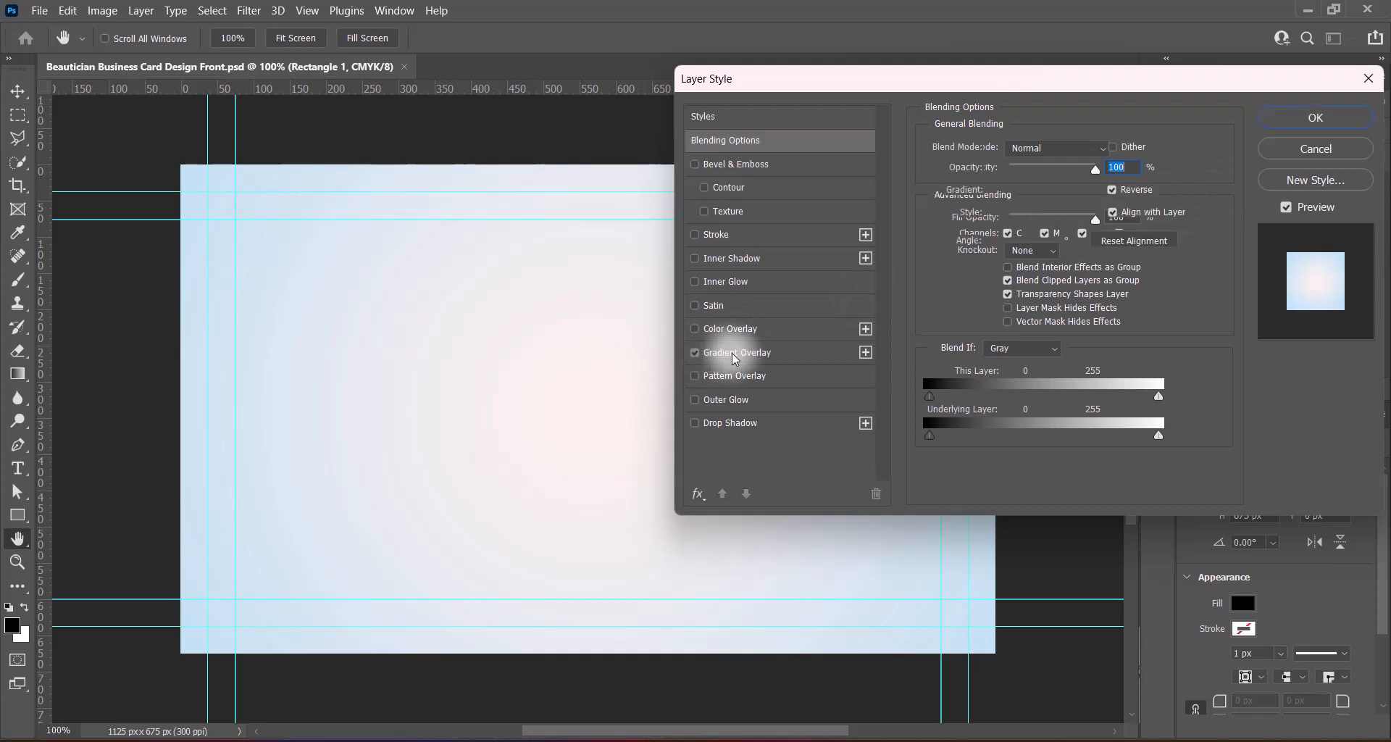
click(739, 352)
key(Down)
key(Down)
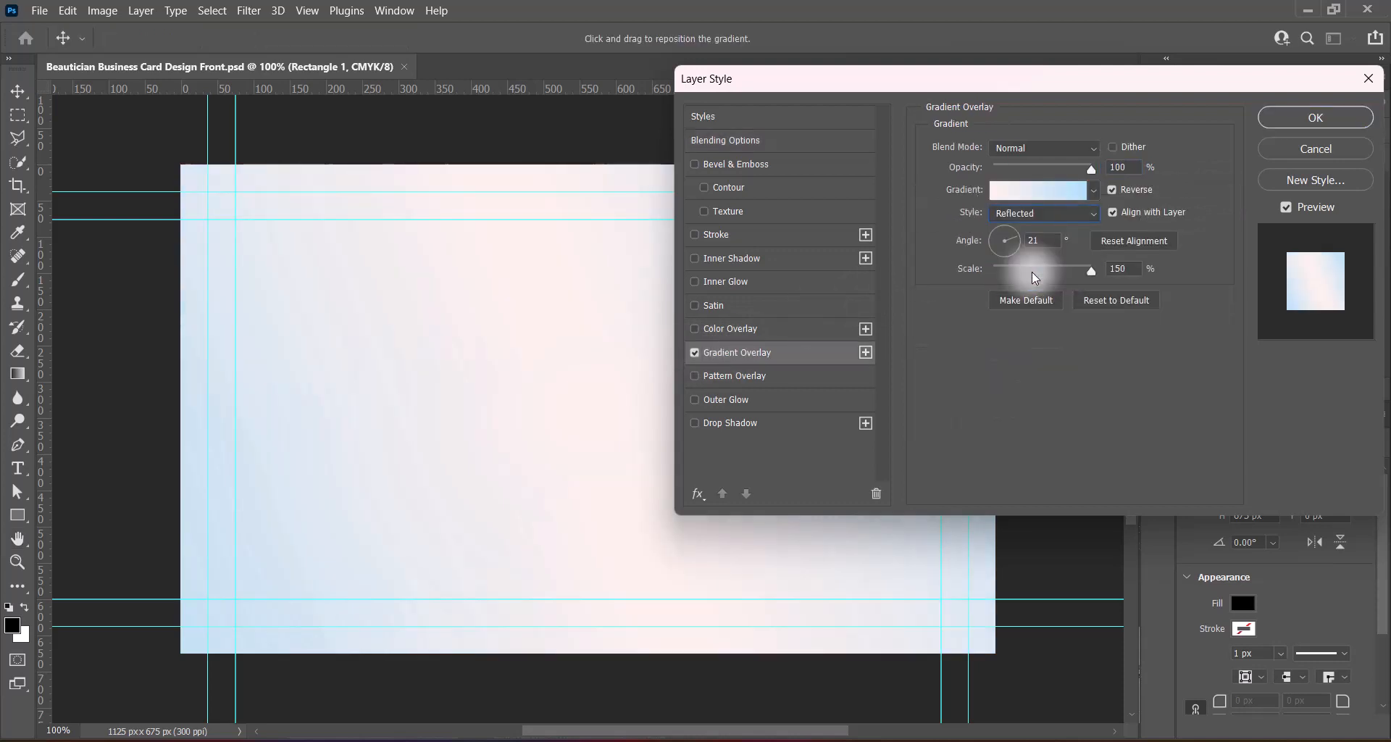
click(1043, 241)
text(-33)
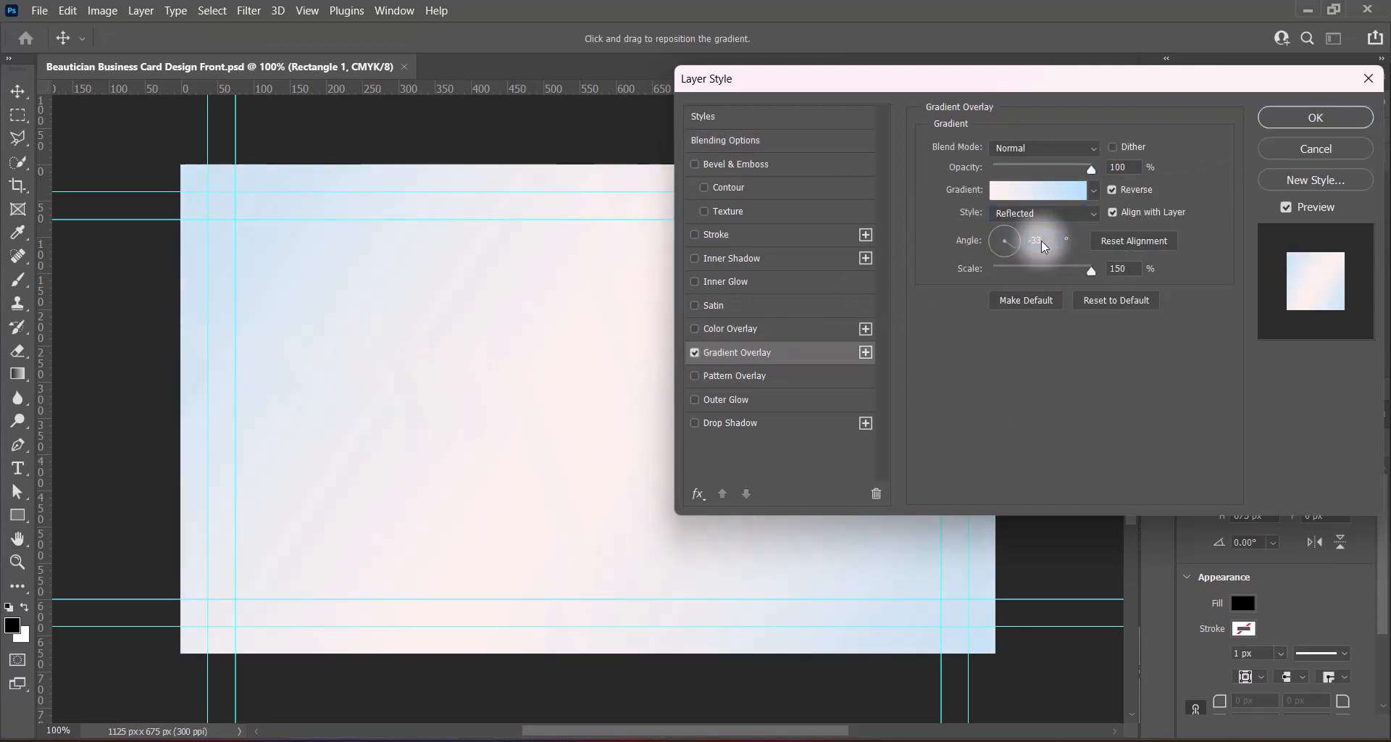
click(1310, 118)
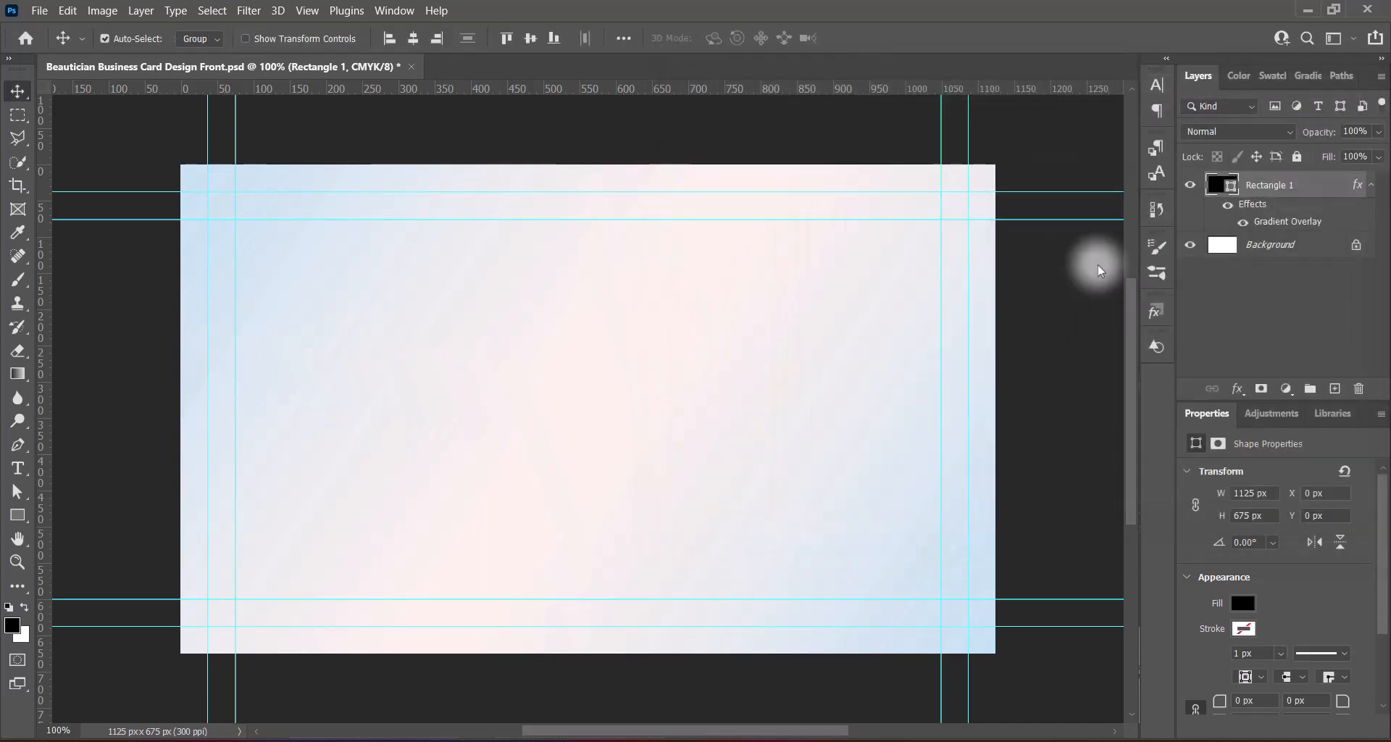
Change the rectangle's overlay gradient to the Purple_21 preset from the Purples group and turn off Reverse
click(764, 351)
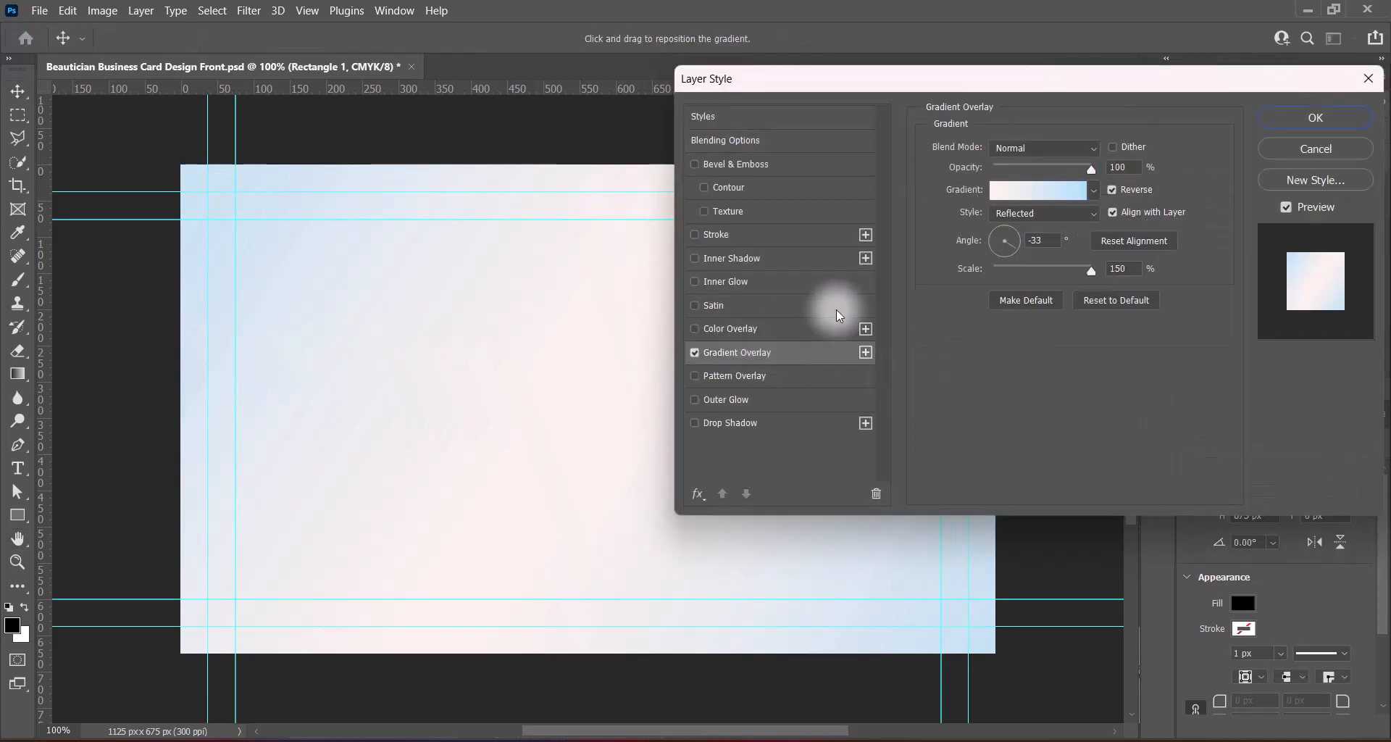
click(1094, 190)
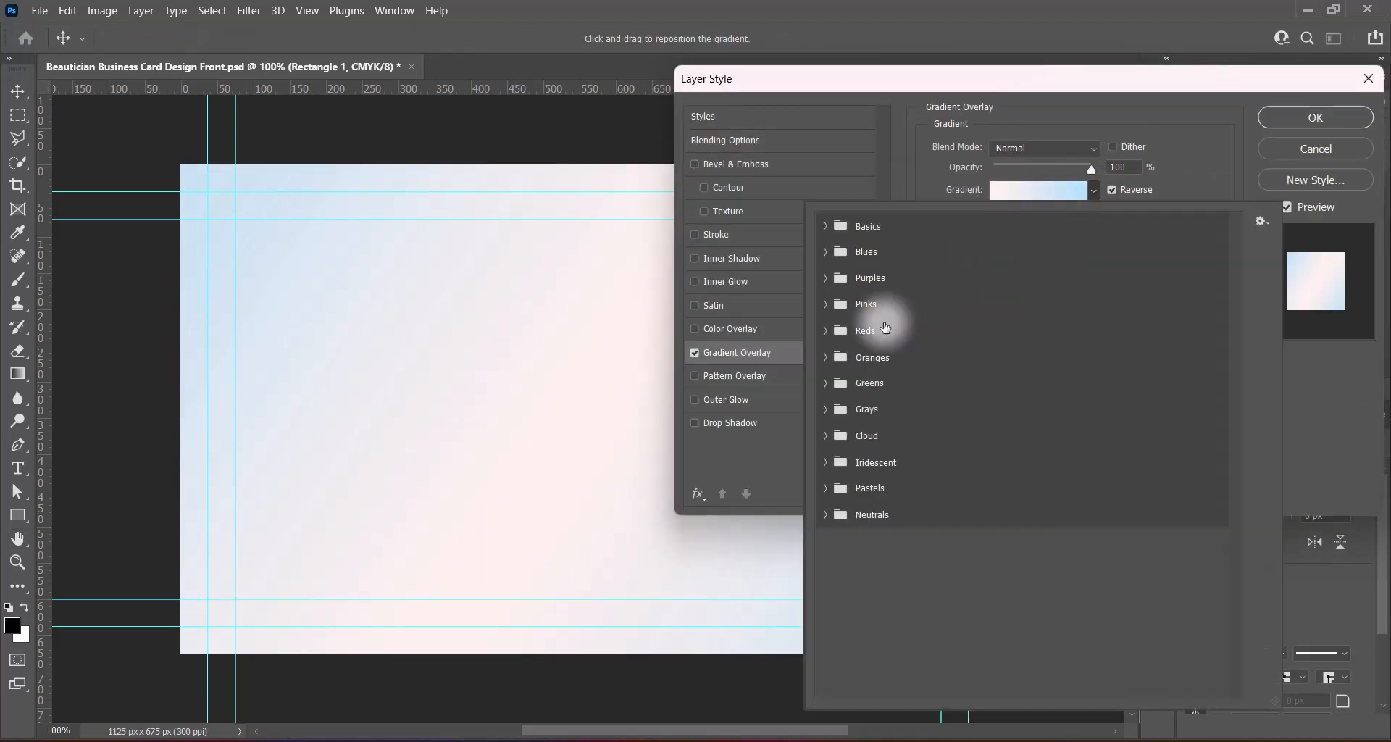
click(826, 278)
click(1080, 336)
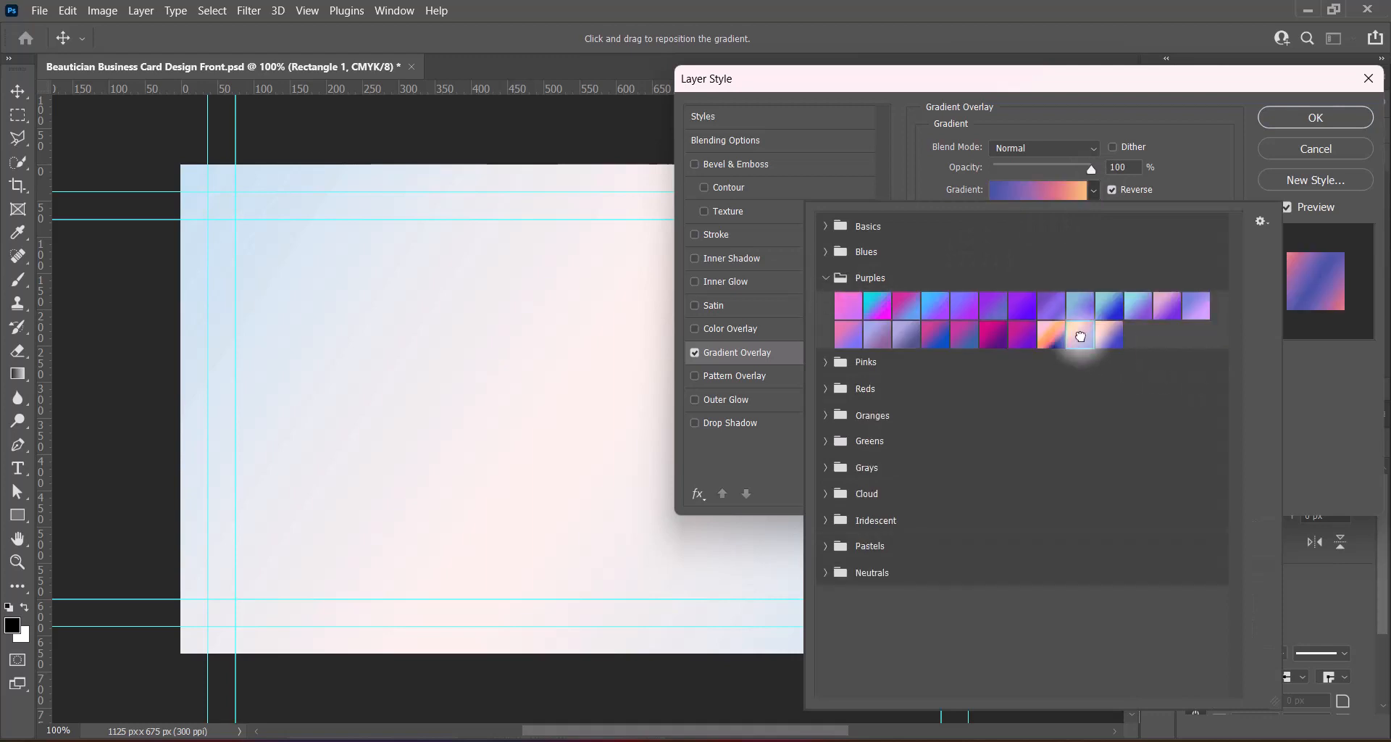
click(1050, 336)
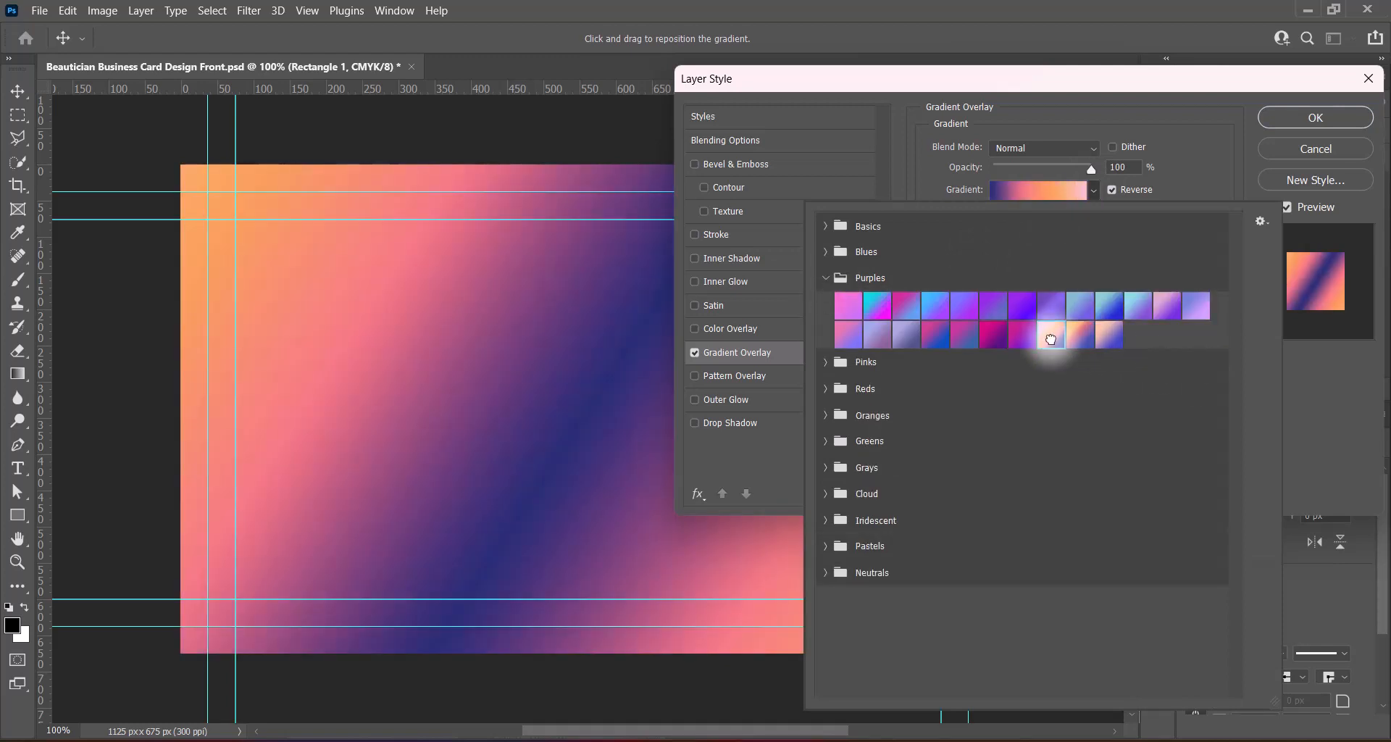
click(1114, 190)
click(1114, 189)
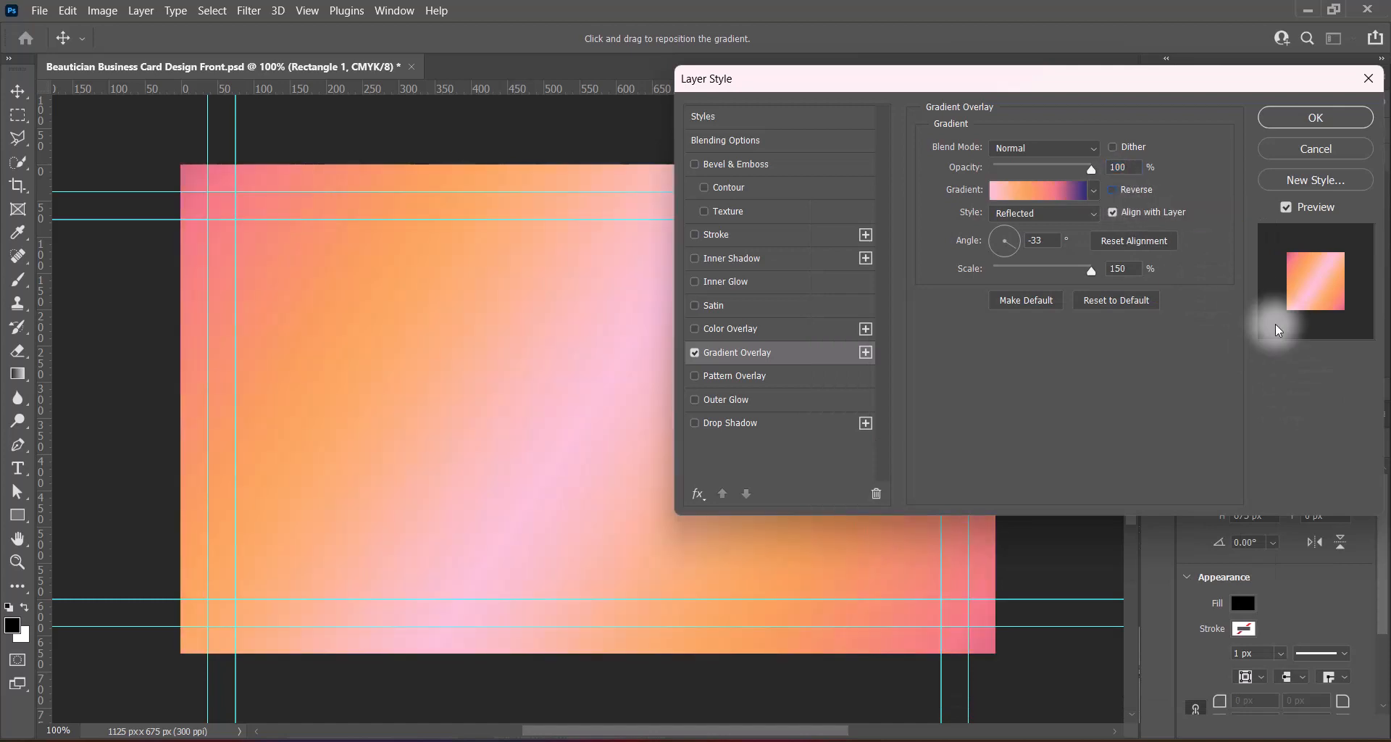
click(1112, 191)
click(1111, 191)
Recolour the gradient's orange stop at 35% to pale cream ffe3b3
click(1045, 190)
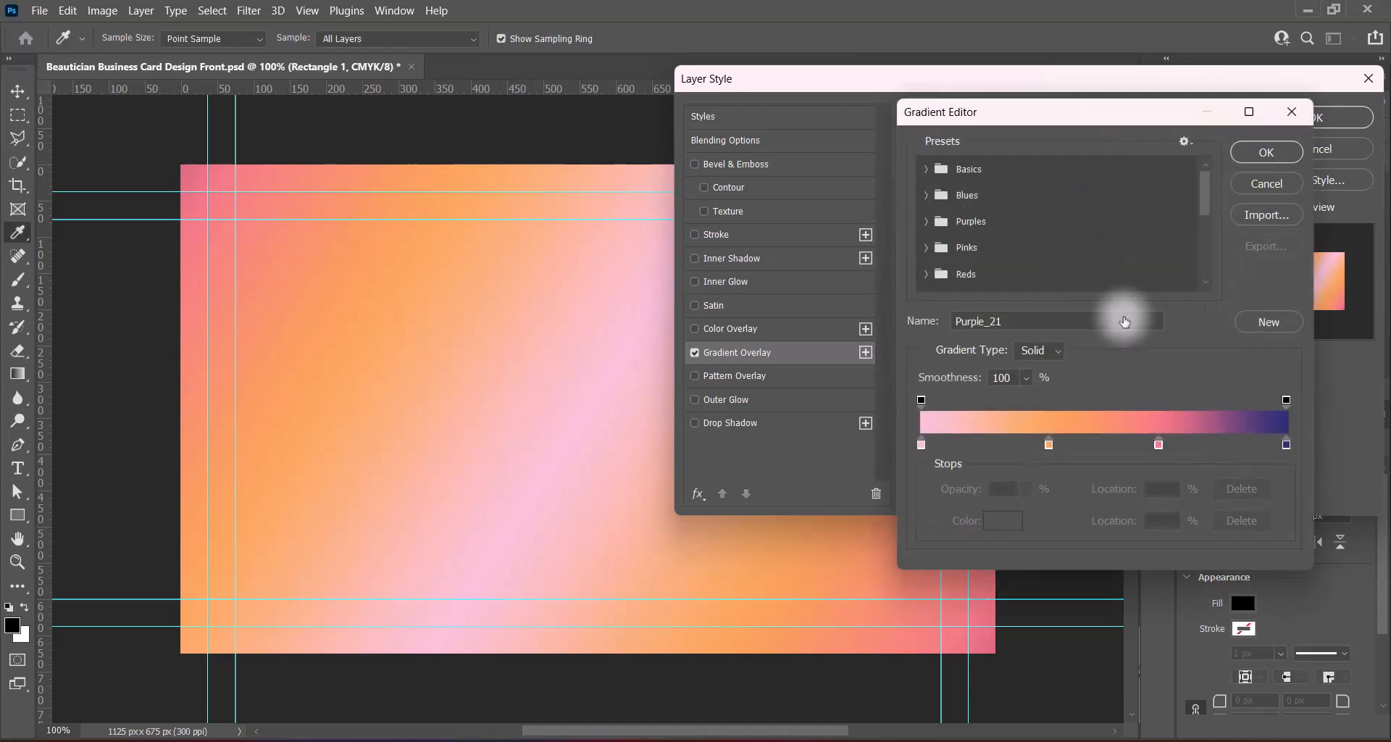
double_click(1050, 445)
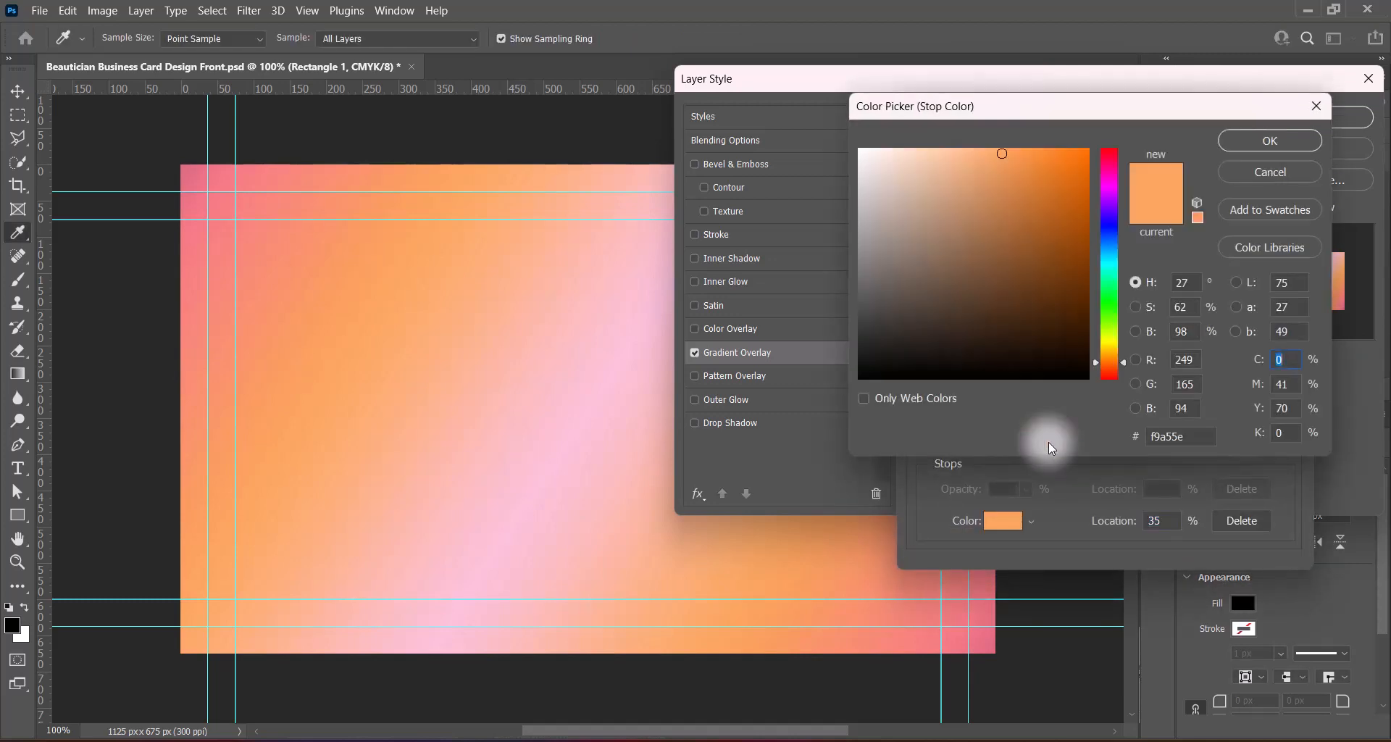
click(1109, 356)
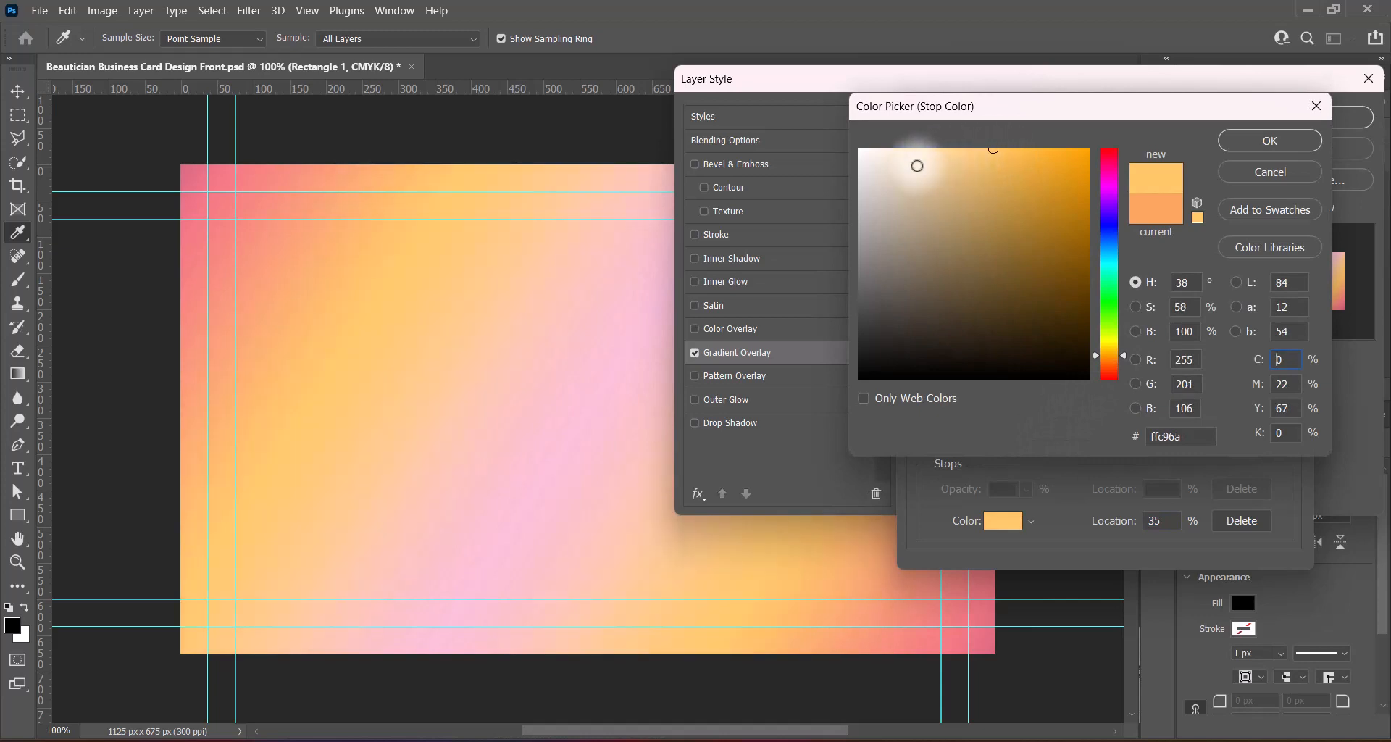
click(917, 166)
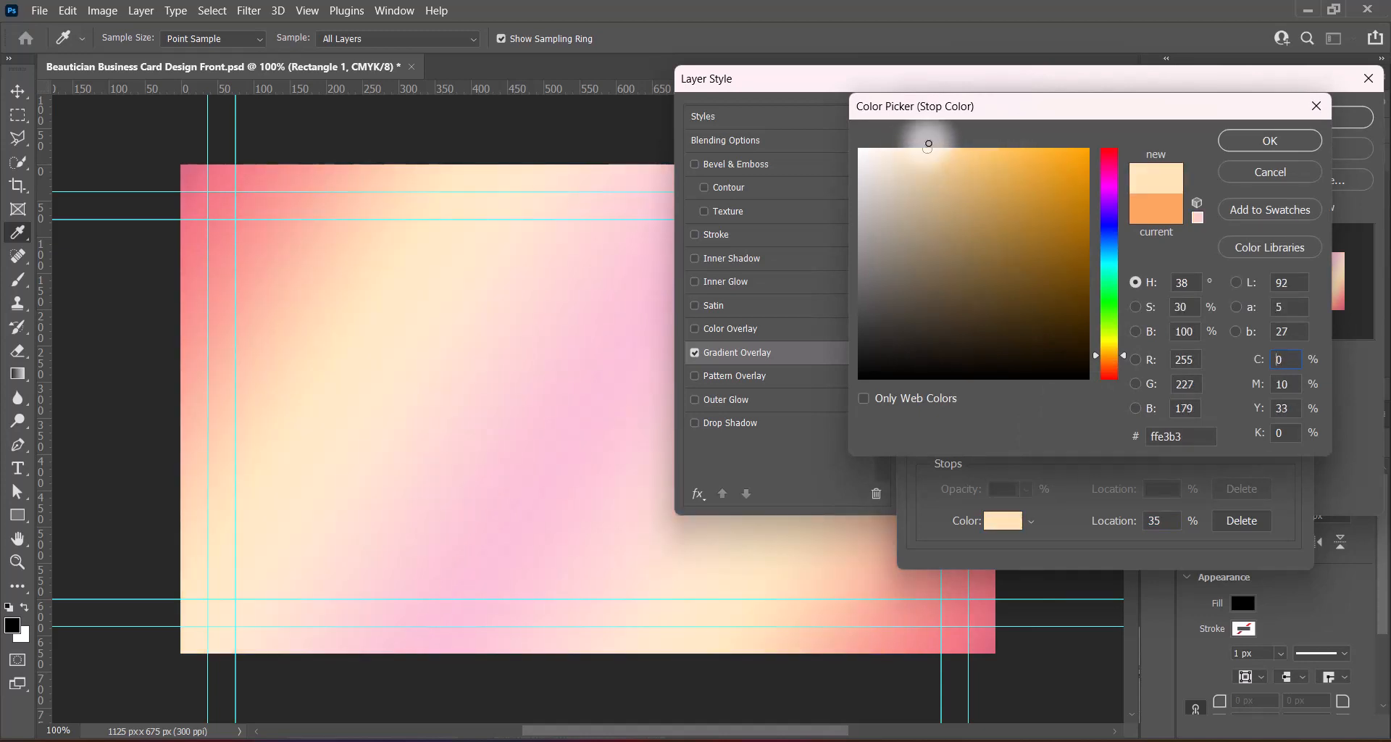
click(1232, 141)
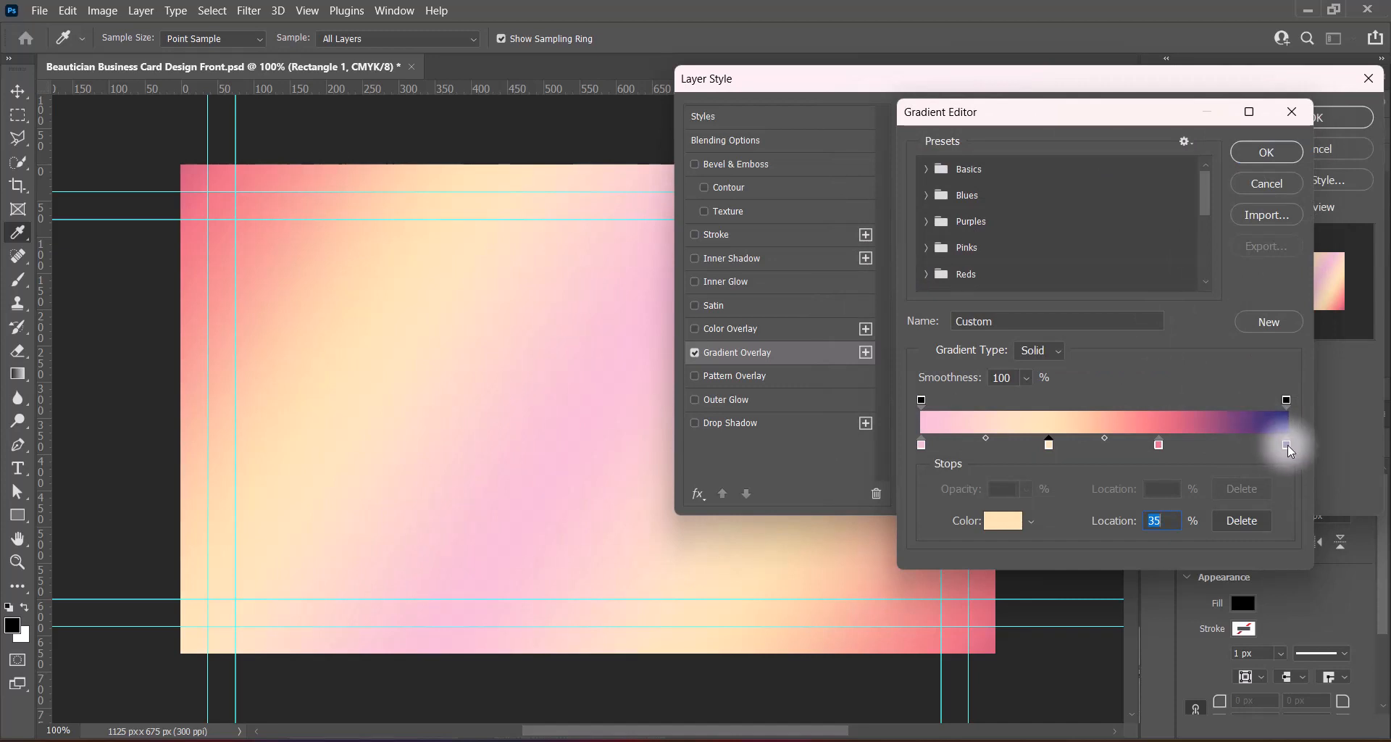
Shift the midpoint between the gradient's pink and navy stops closer to pink and accept the edited gradient
click(1225, 442)
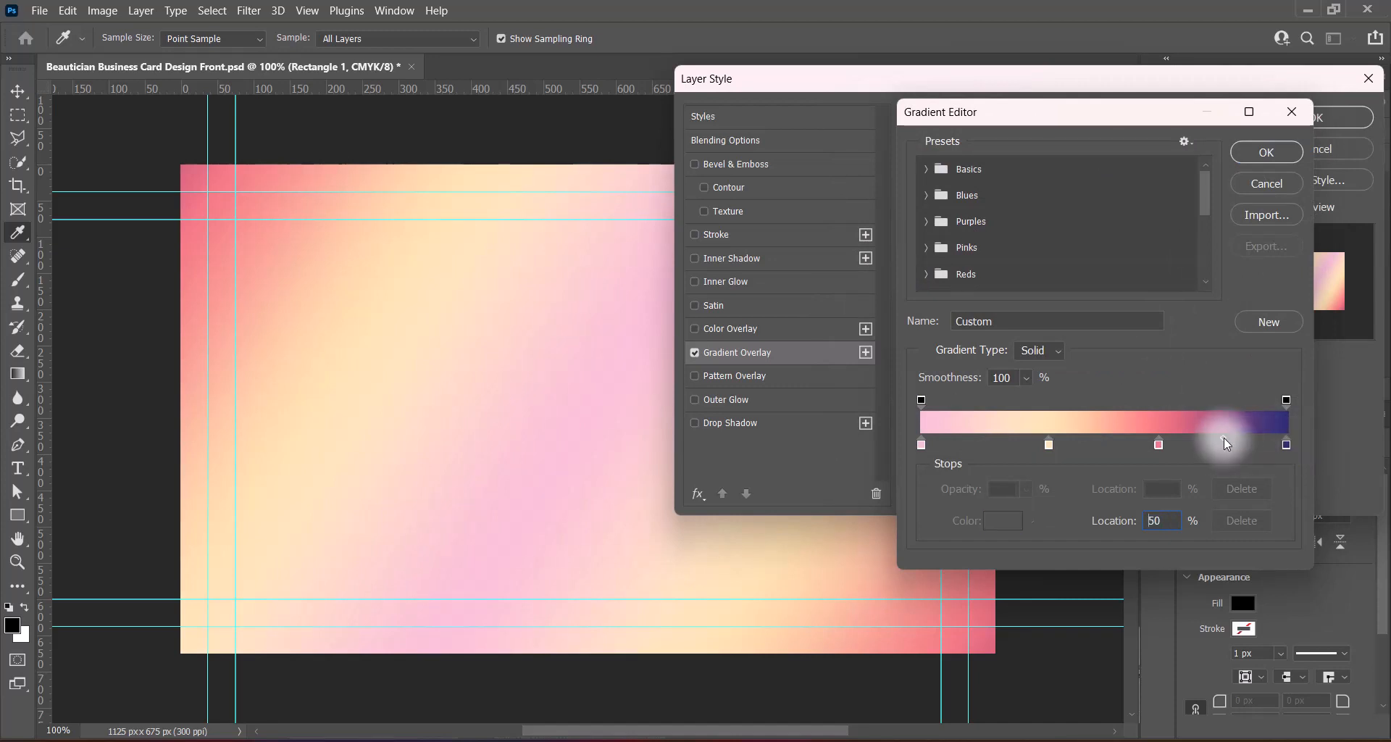
click(1211, 445)
key(ctrl+z)
drag(1211, 439, 1197, 439)
click(1266, 153)
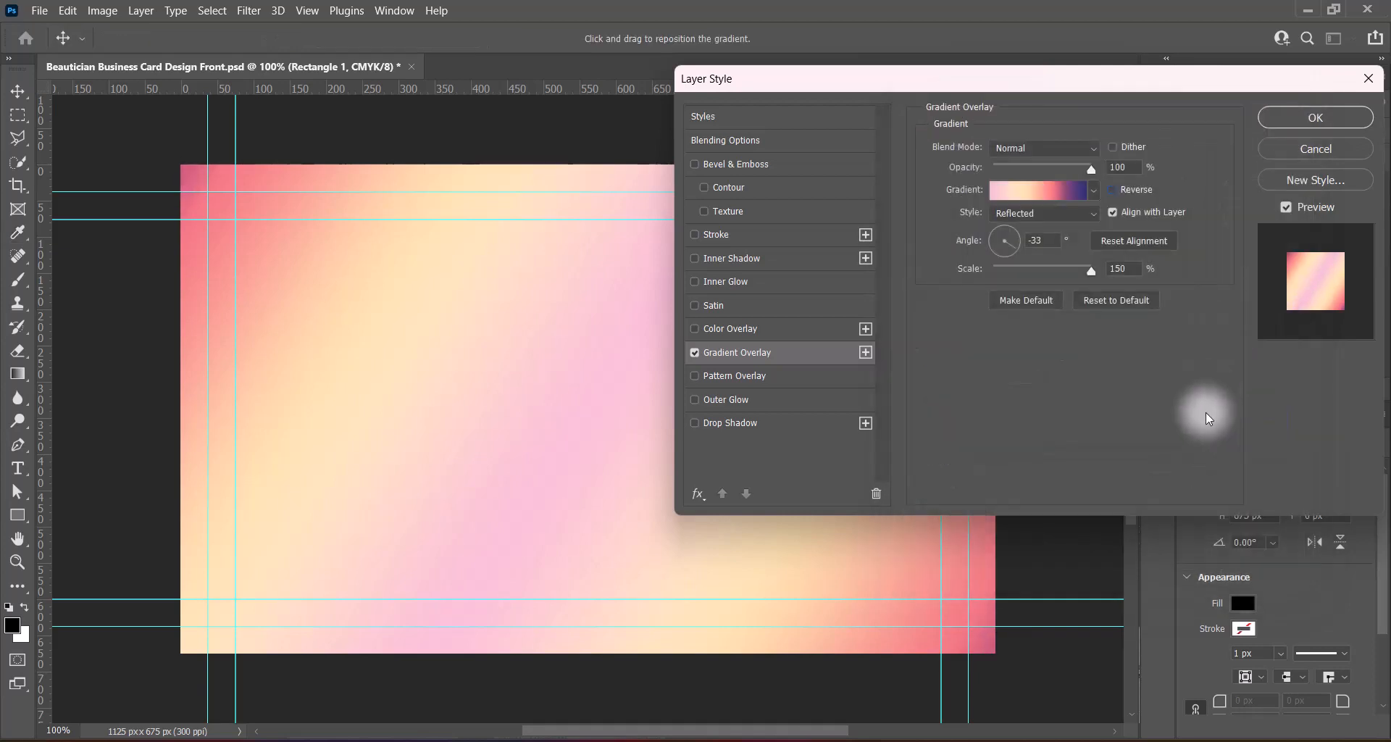
Keep the gradient overlay's scale at 150%, set its angle to -21°, and apply the layer style
drag(1091, 270, 1155, 273)
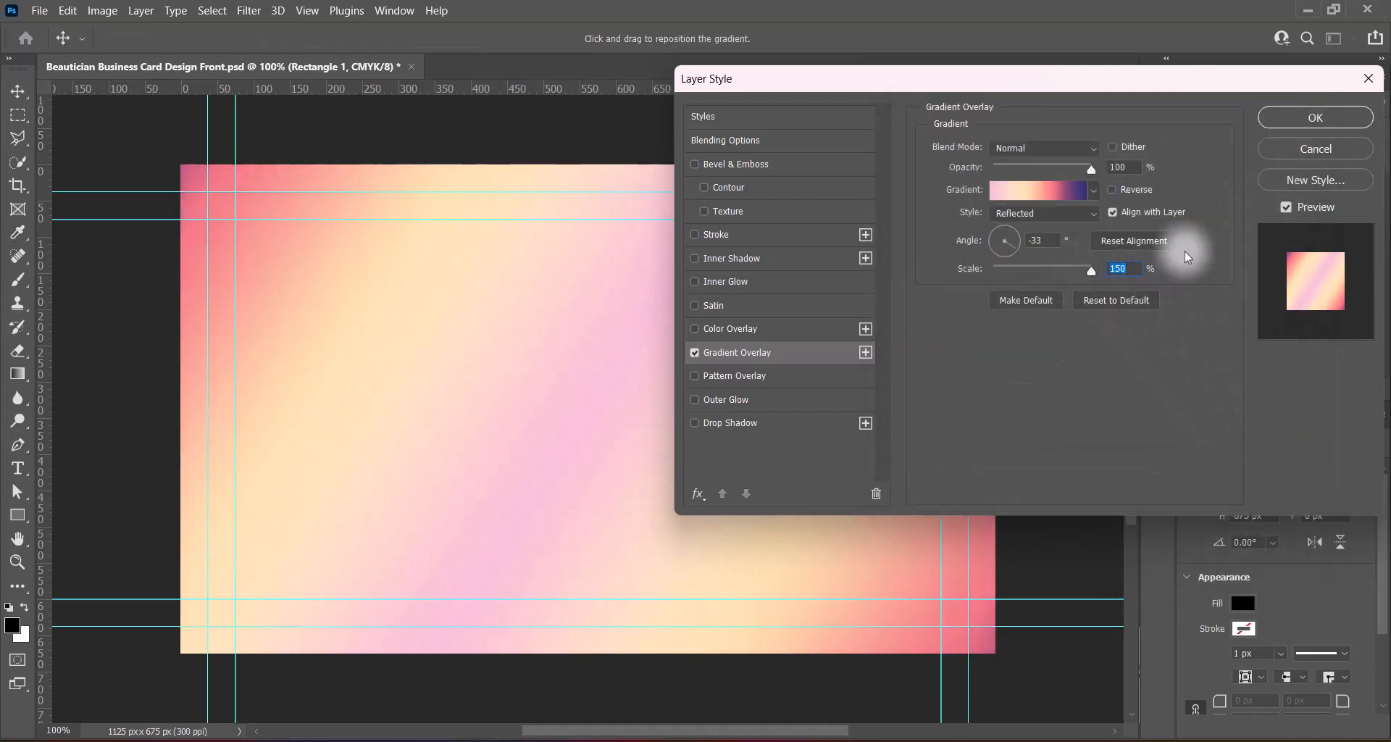
click(1034, 242)
text(-)
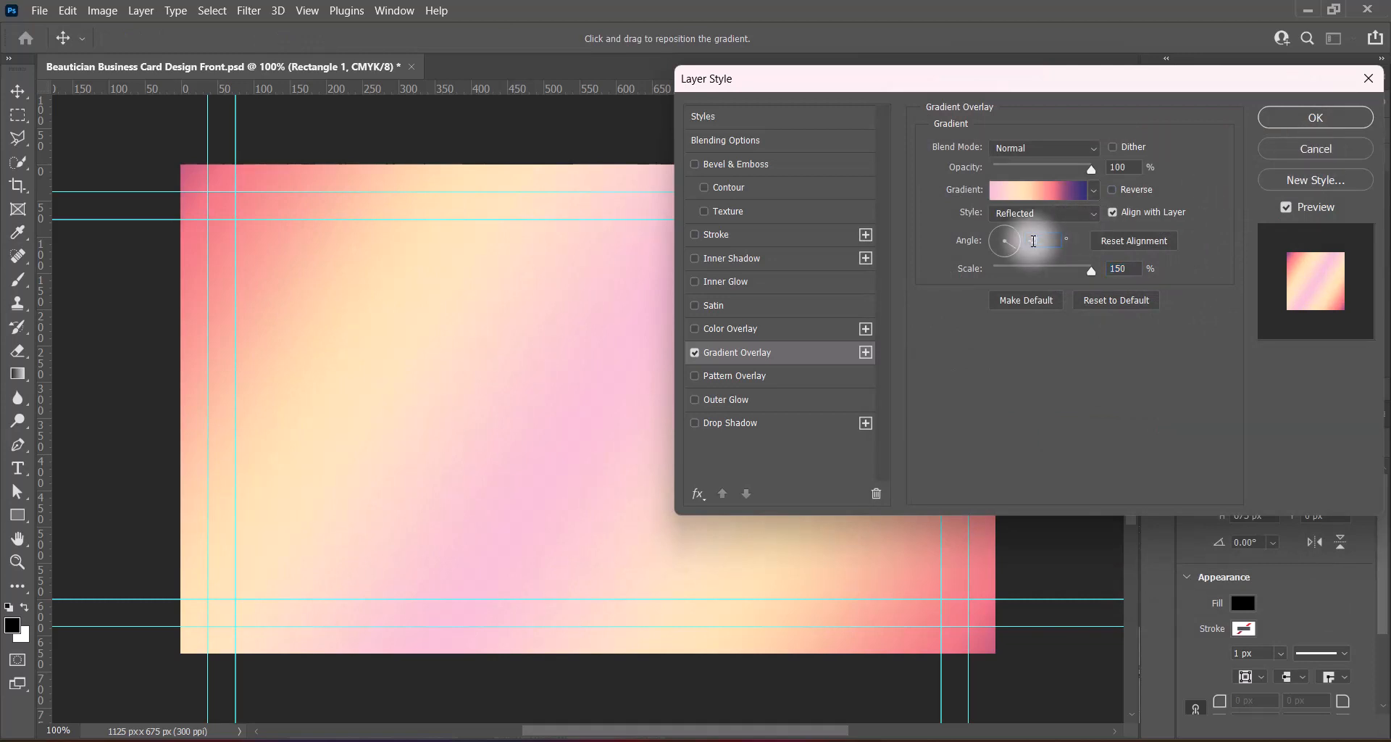
text(21)
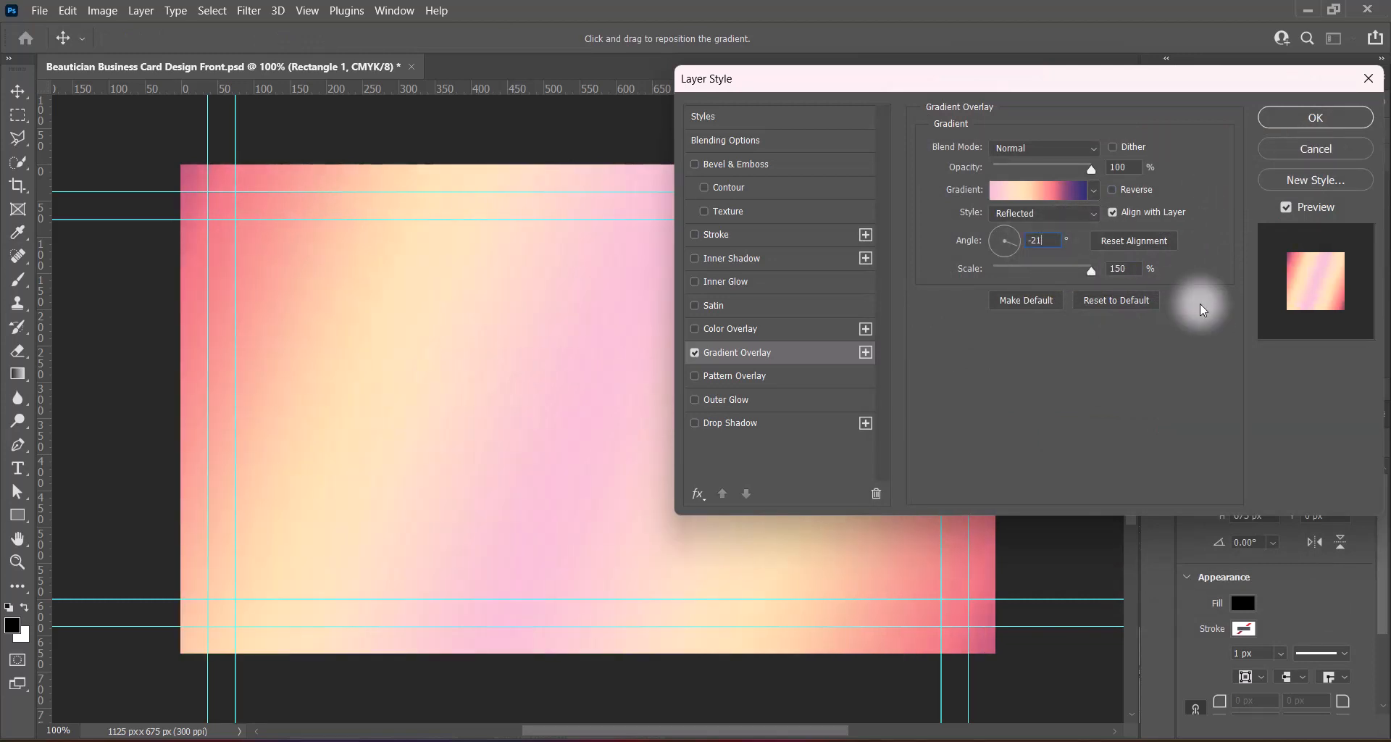
click(1349, 118)
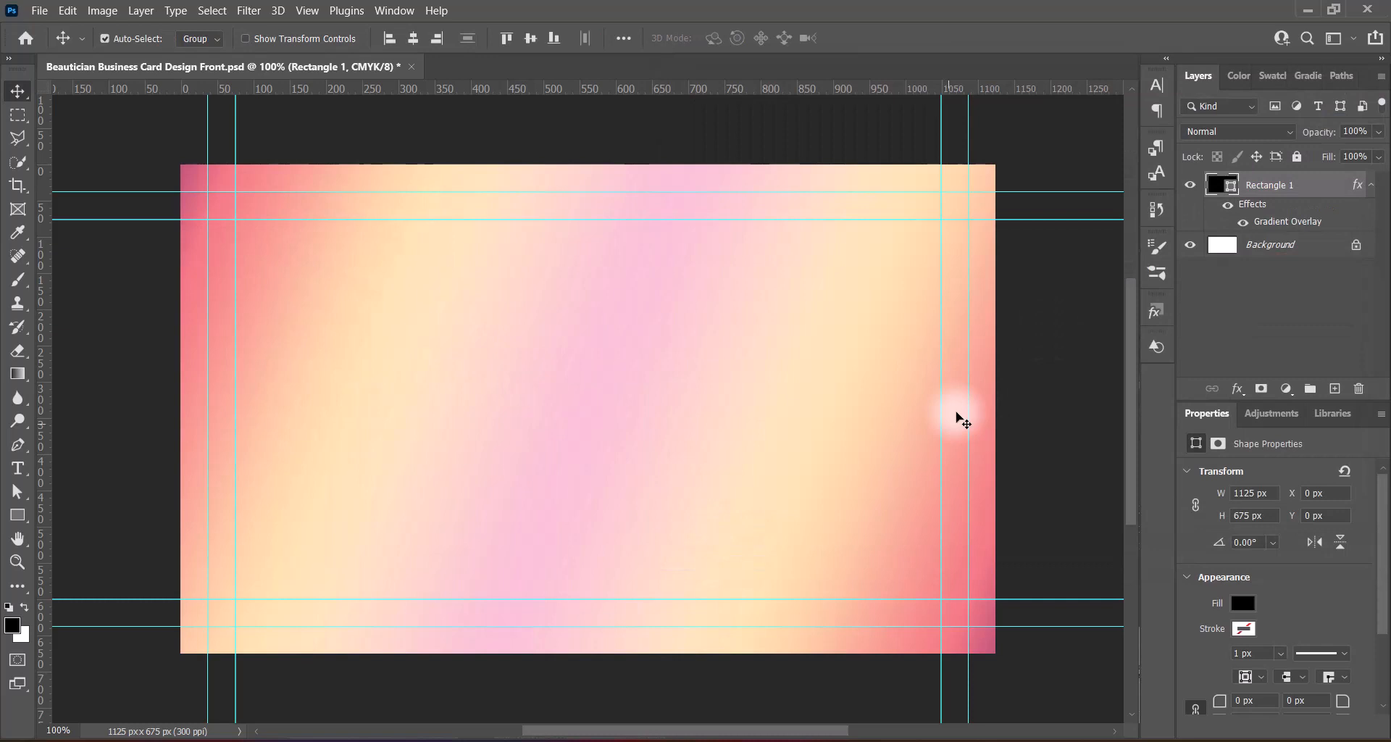
Enable a Bevel & Emboss texture on the rectangle using the first Water pattern, with 21% scale and +1000% depth
double_click(1212, 198)
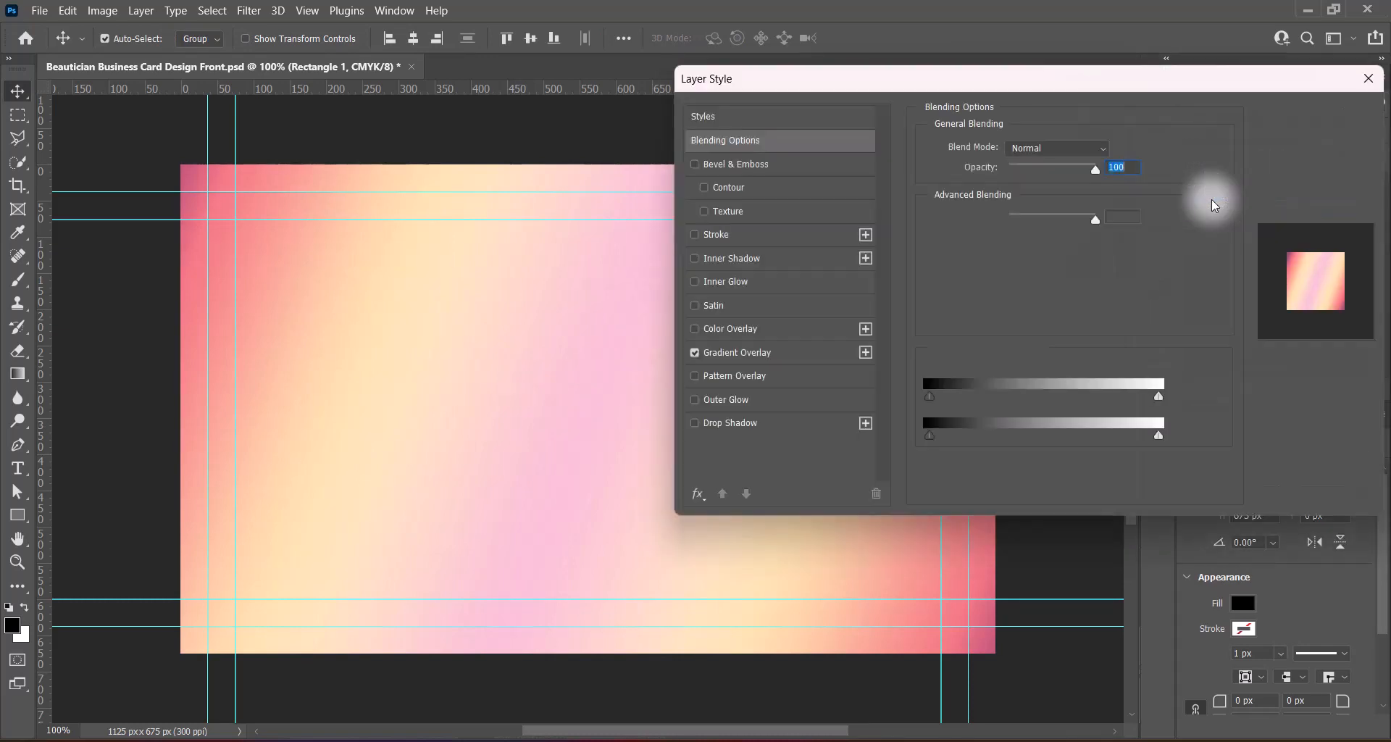
click(704, 211)
click(728, 211)
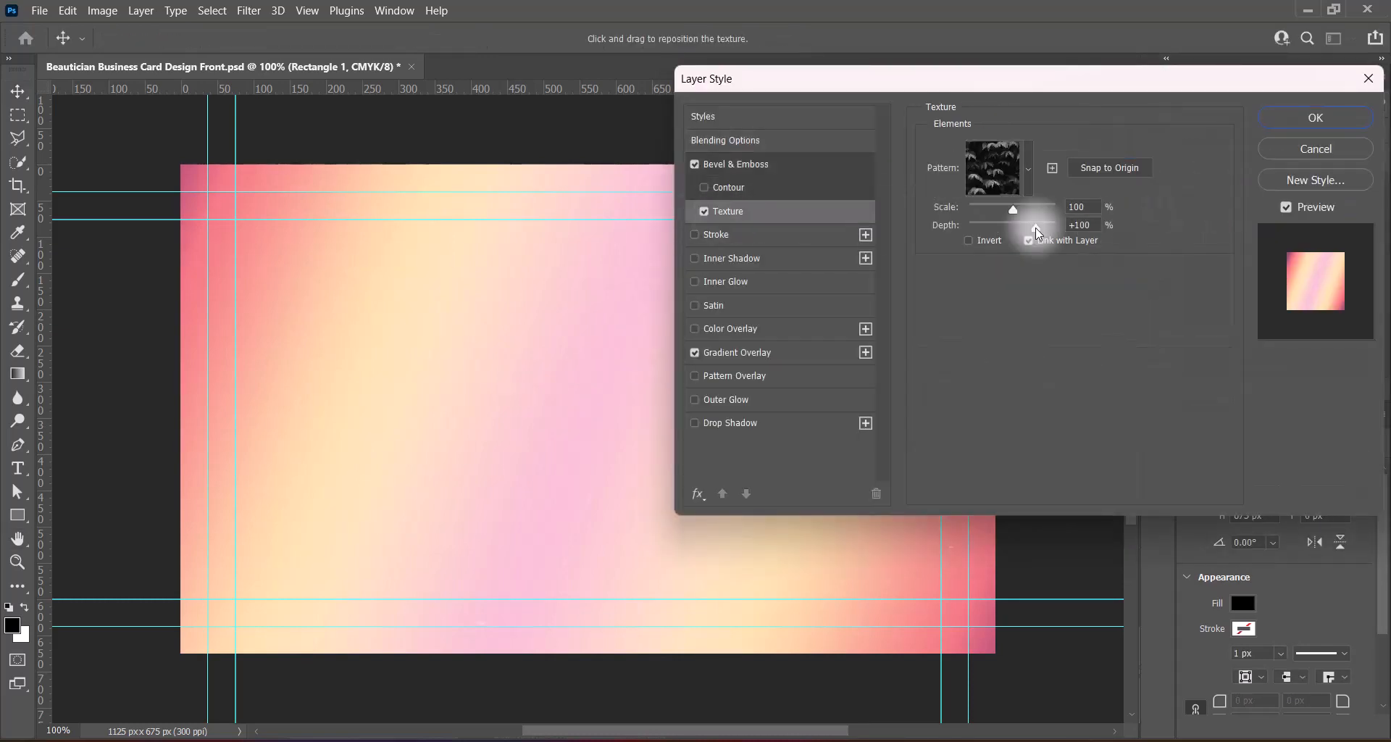
click(1028, 168)
click(848, 274)
click(872, 311)
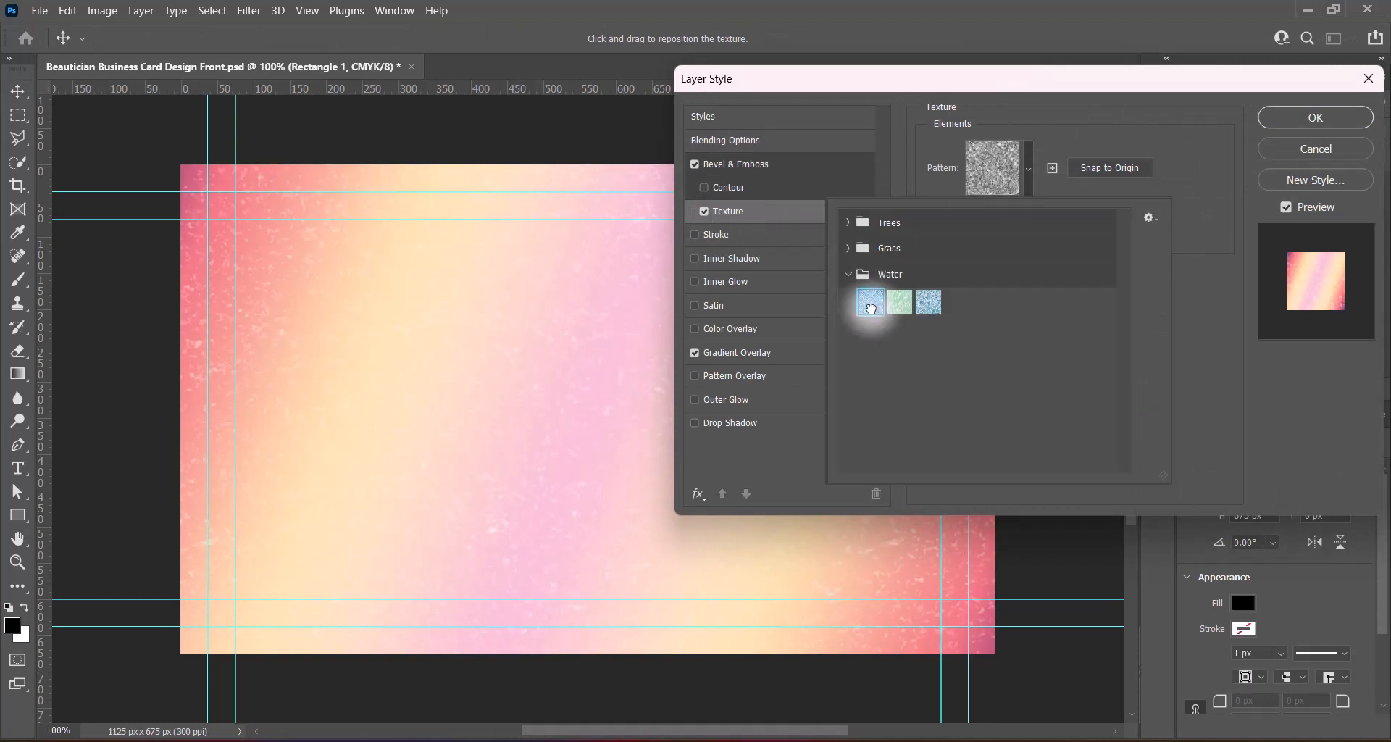
click(929, 302)
click(871, 303)
click(1200, 313)
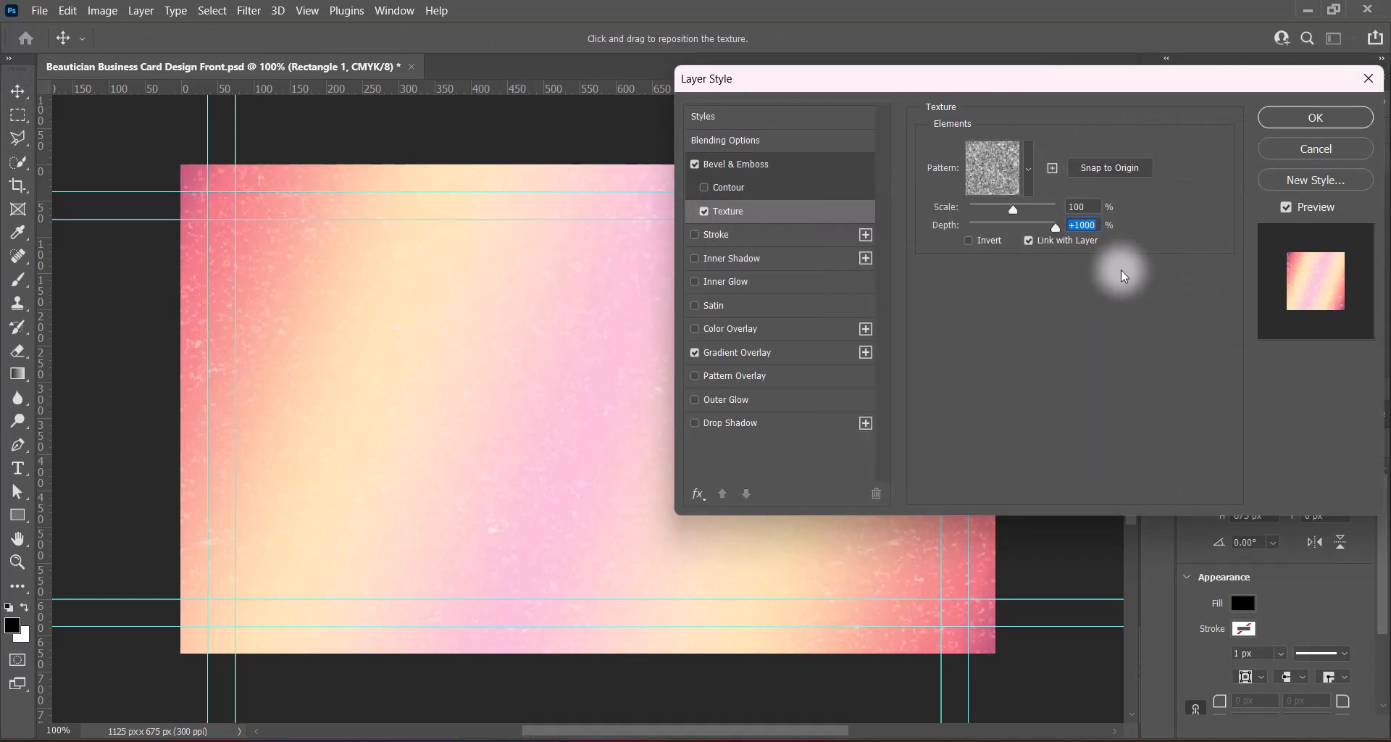
drag(1013, 211, 983, 214)
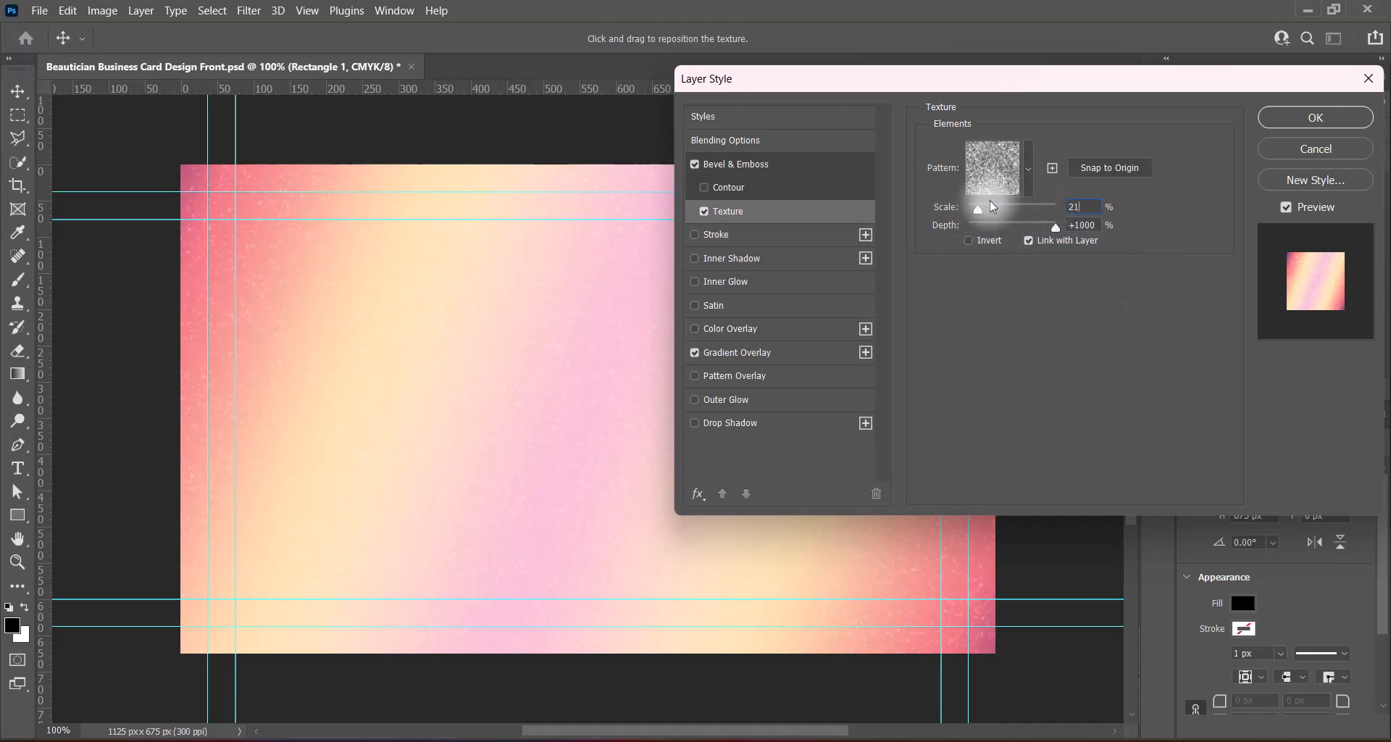
Try the different gloss contour presets on the rectangle's bevel and return to the double-ring contour
click(754, 162)
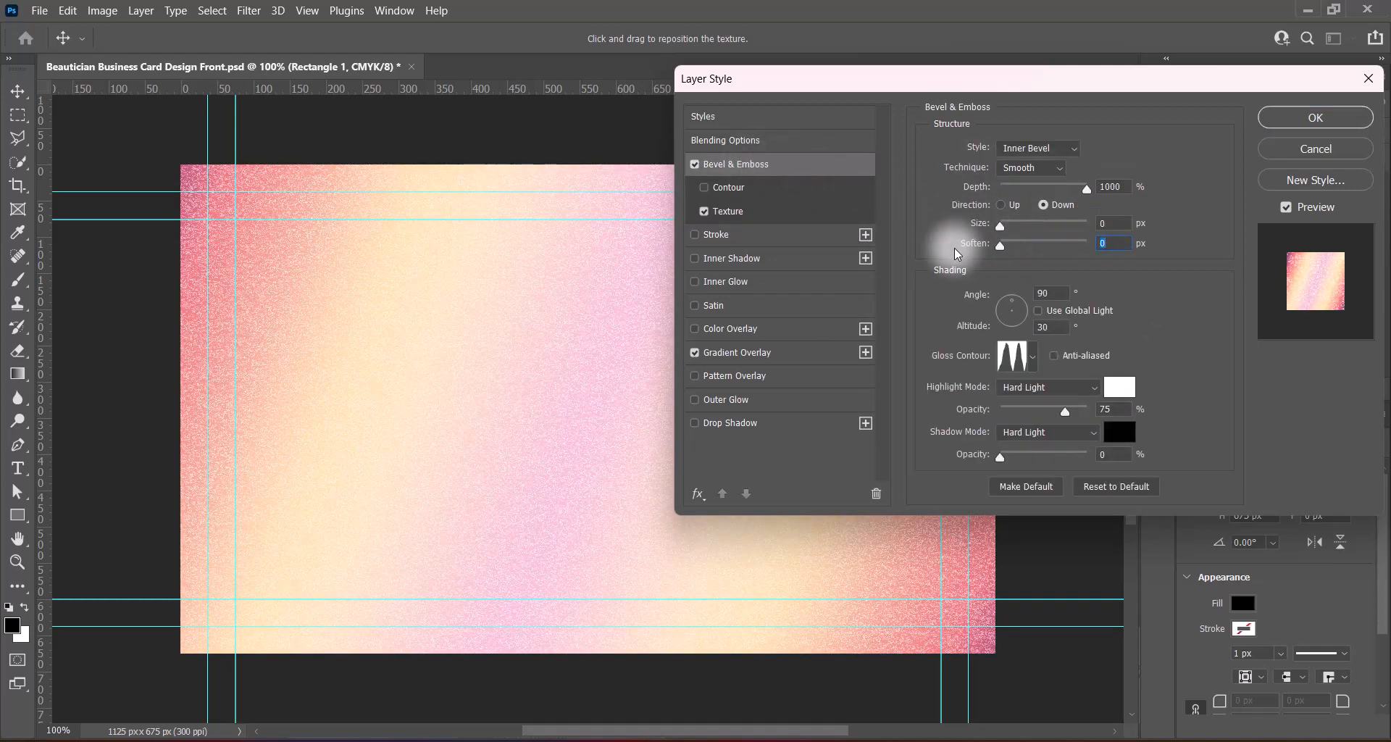
click(1032, 356)
click(1148, 398)
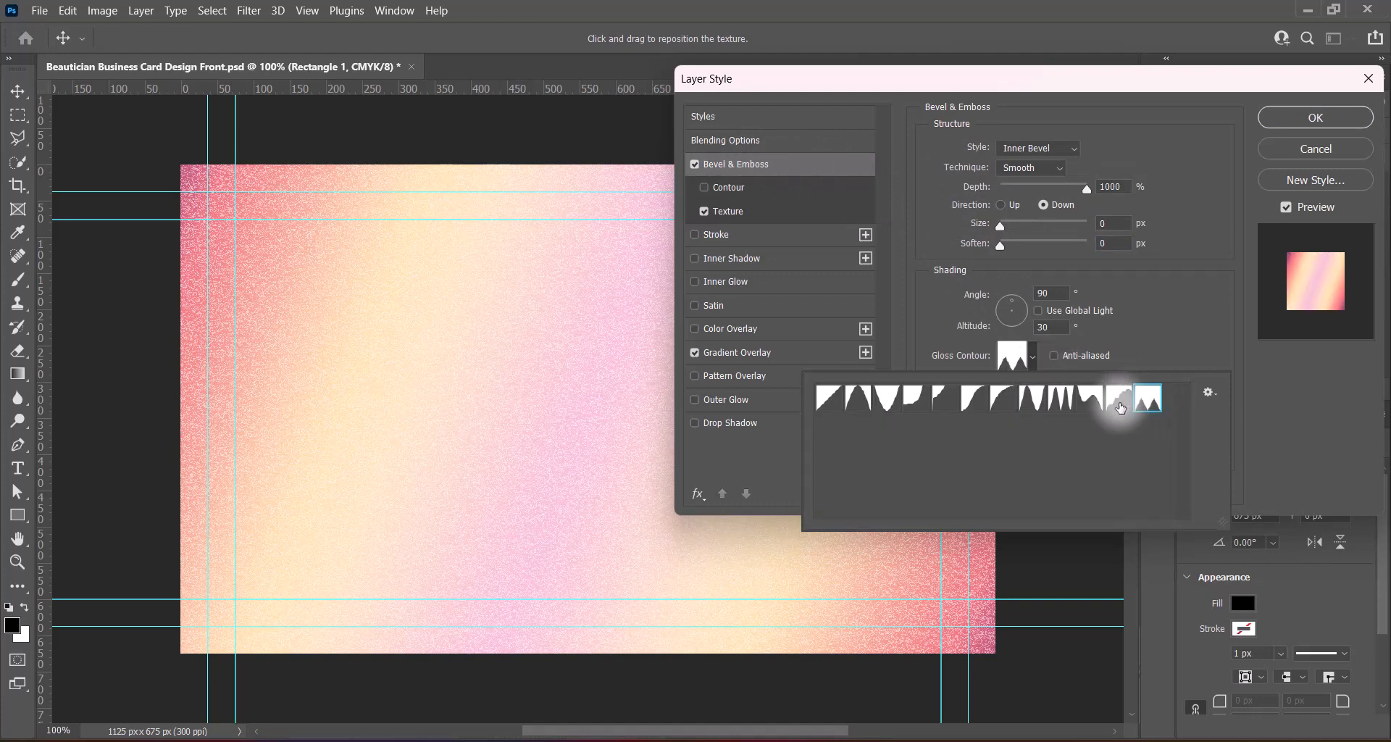
click(1121, 408)
click(1148, 403)
click(1116, 408)
click(1090, 403)
click(1065, 400)
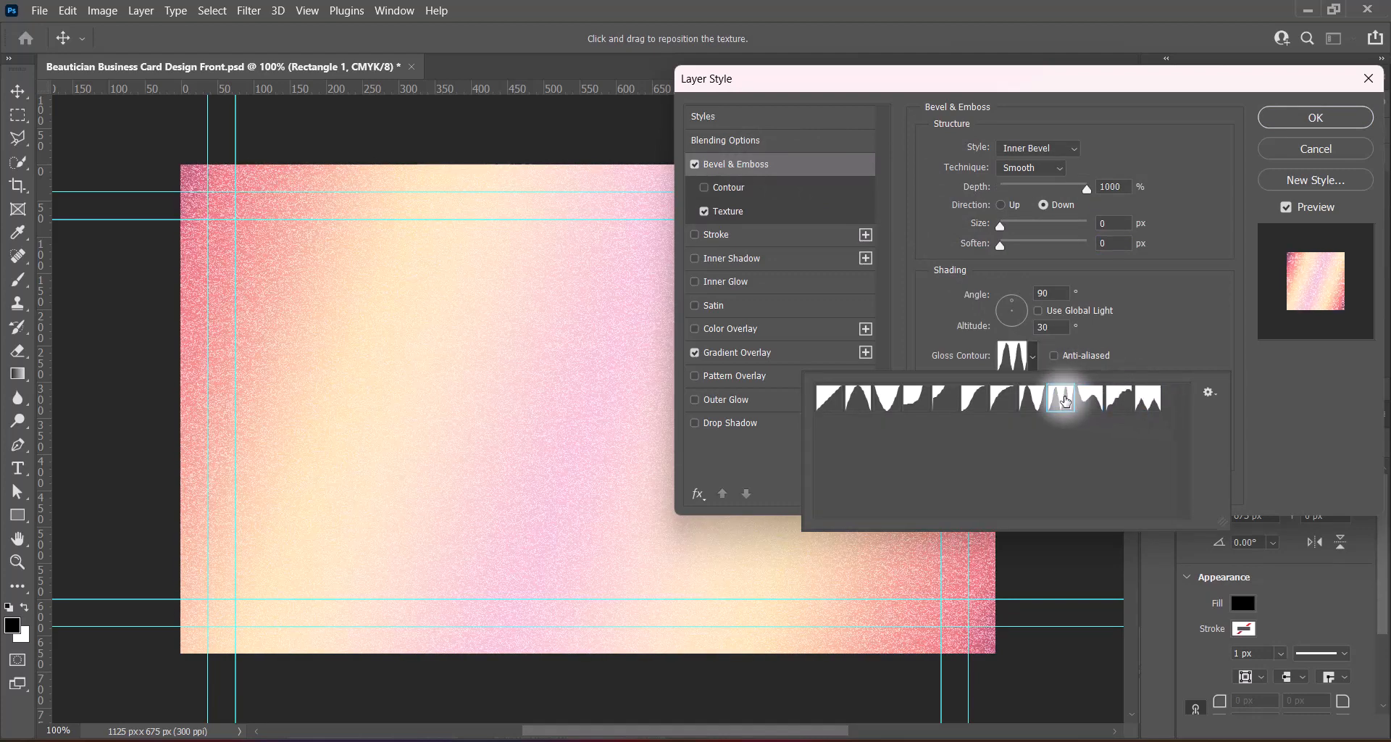
click(1033, 403)
click(1004, 404)
click(977, 406)
click(946, 406)
click(921, 406)
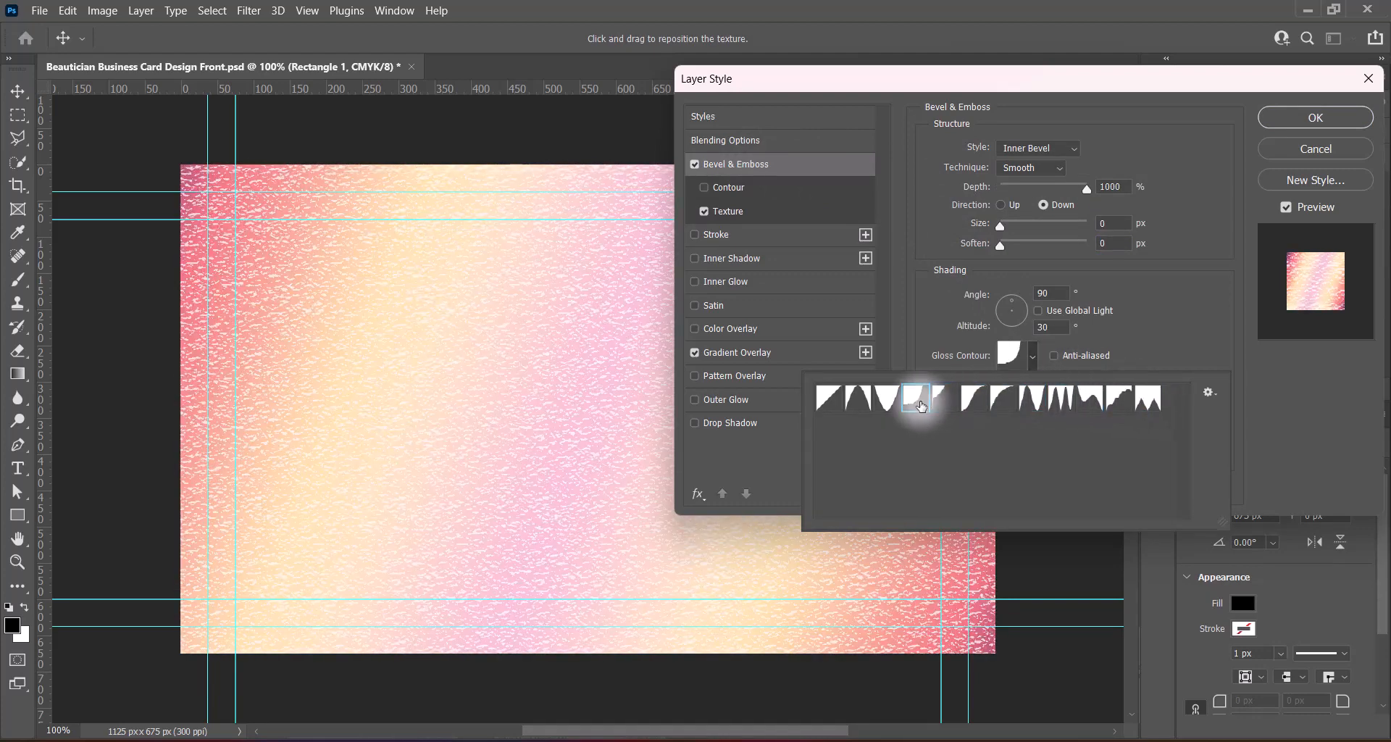
click(885, 402)
click(859, 402)
click(1028, 400)
click(1065, 400)
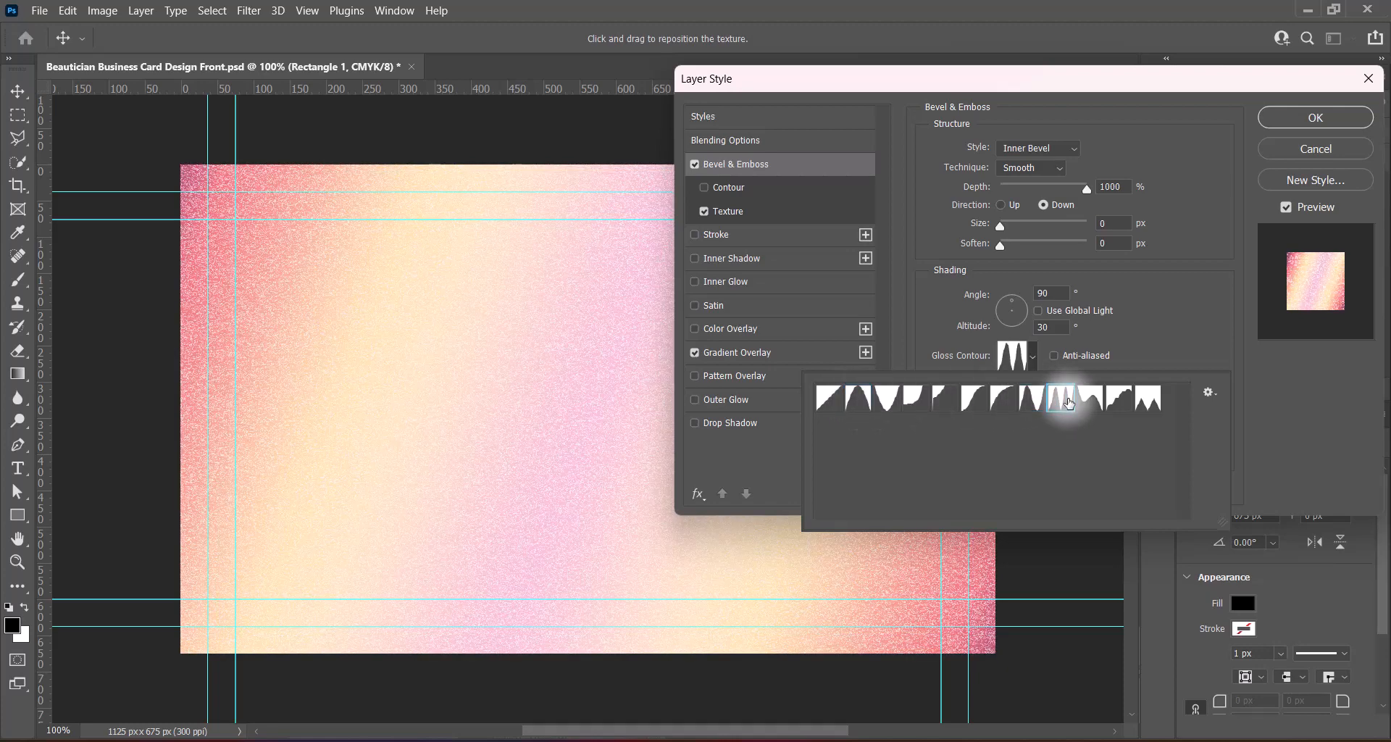
click(1090, 404)
click(1065, 401)
click(1033, 405)
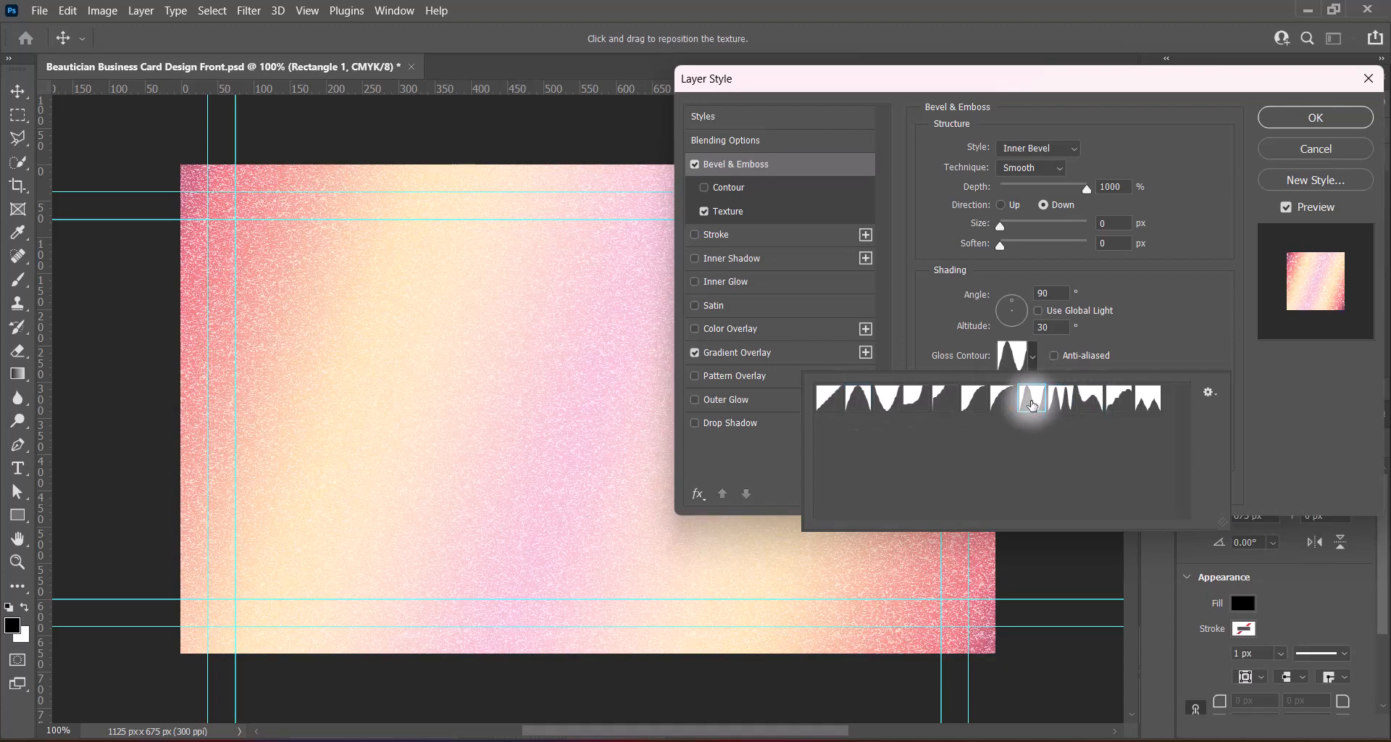
click(1062, 407)
click(1256, 359)
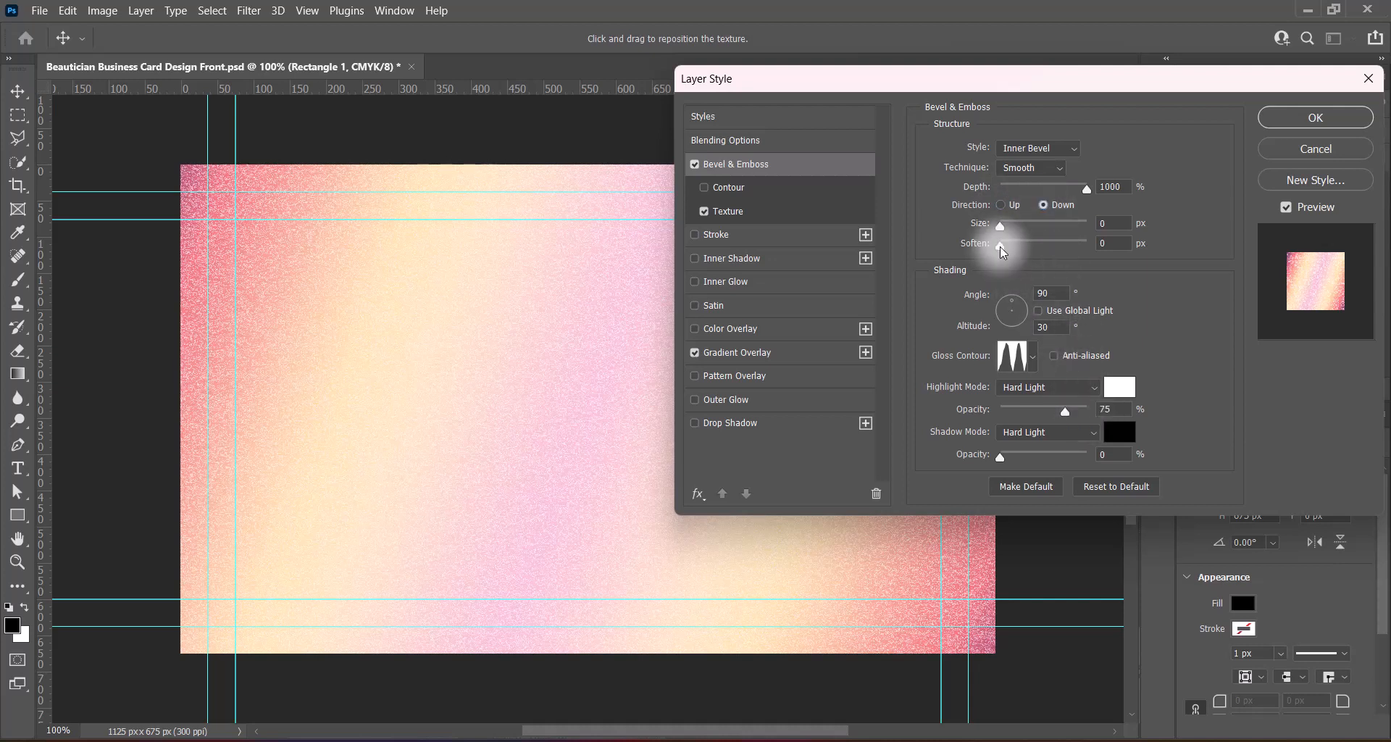
Set the bevel's Soften to 1 px and its technique to Chisel Hard
drag(1000, 244, 1007, 244)
click(1033, 168)
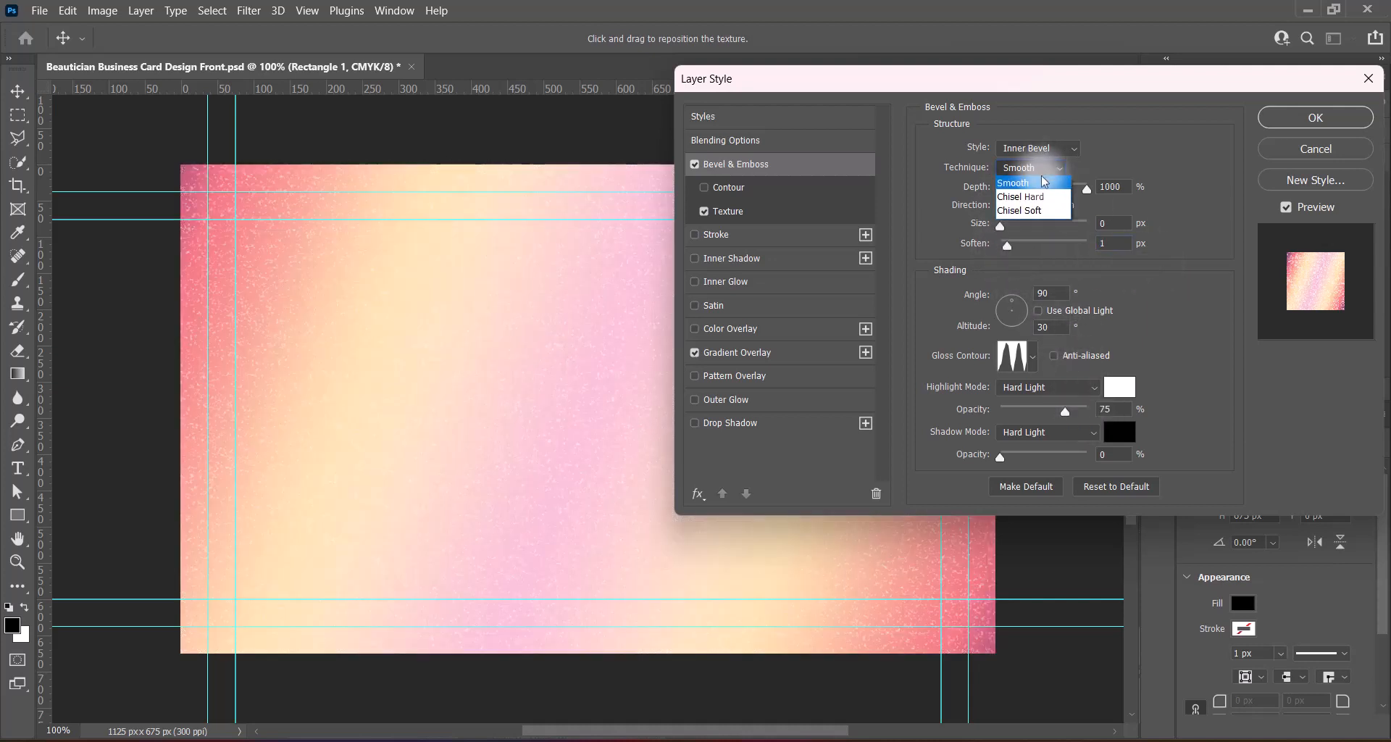
click(1035, 197)
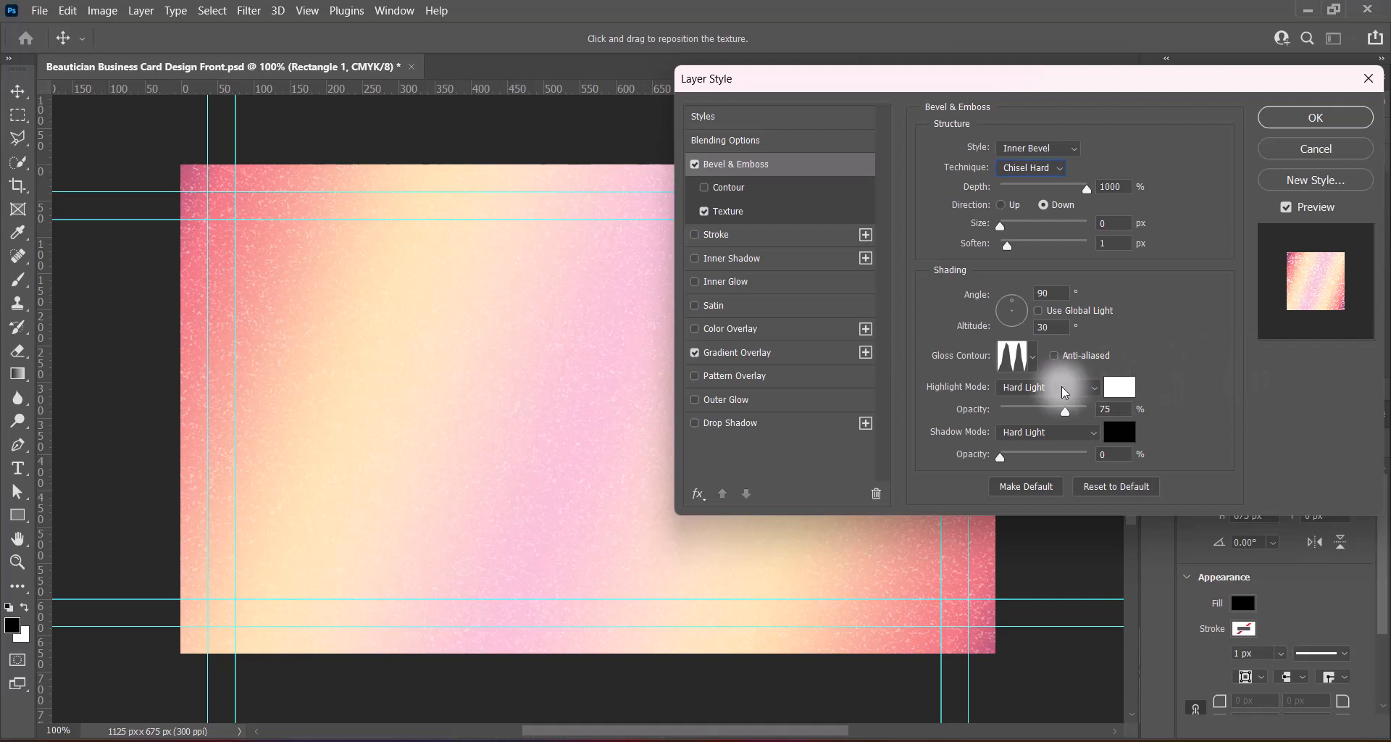
Compare highlight modes such as Dissolve and Vivid Light, set the bevel highlight to Overlay at 84% opacity, and apply the layer style
click(1063, 392)
click(1041, 316)
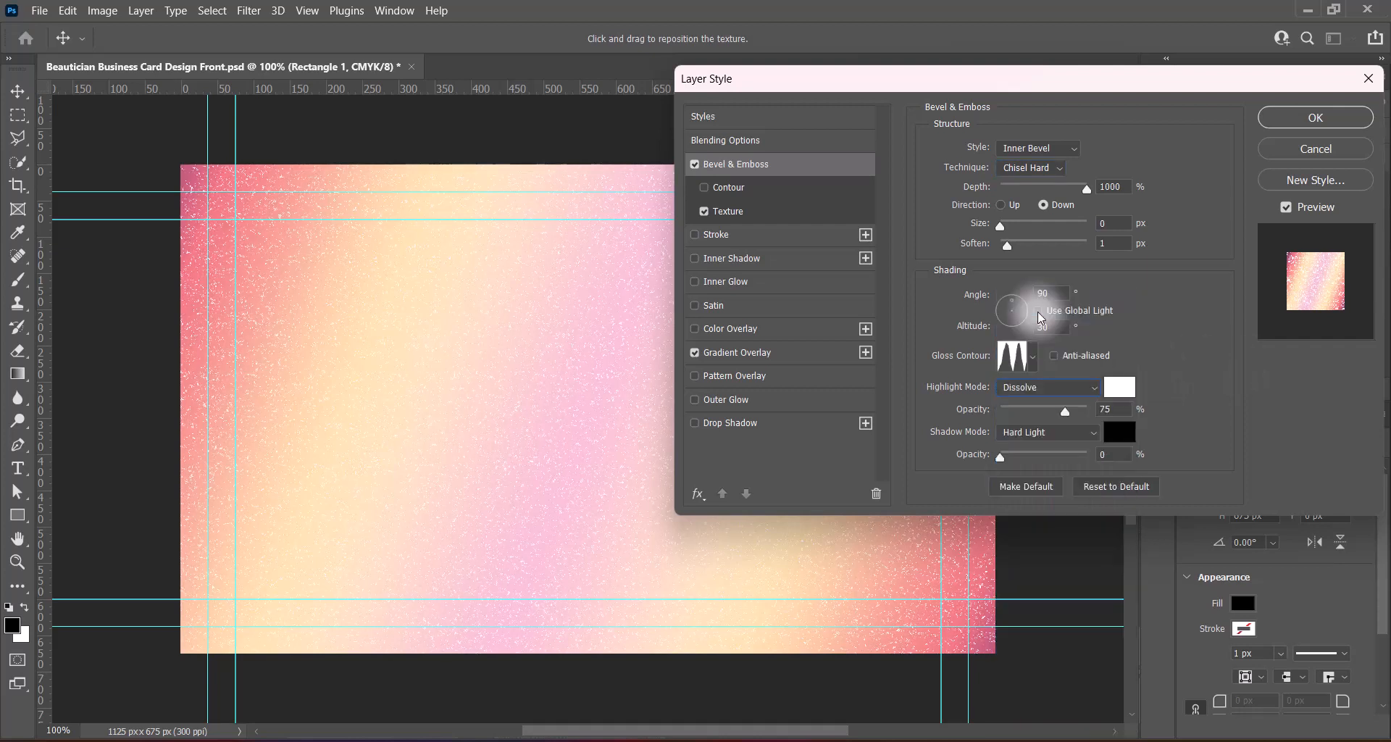
click(1069, 389)
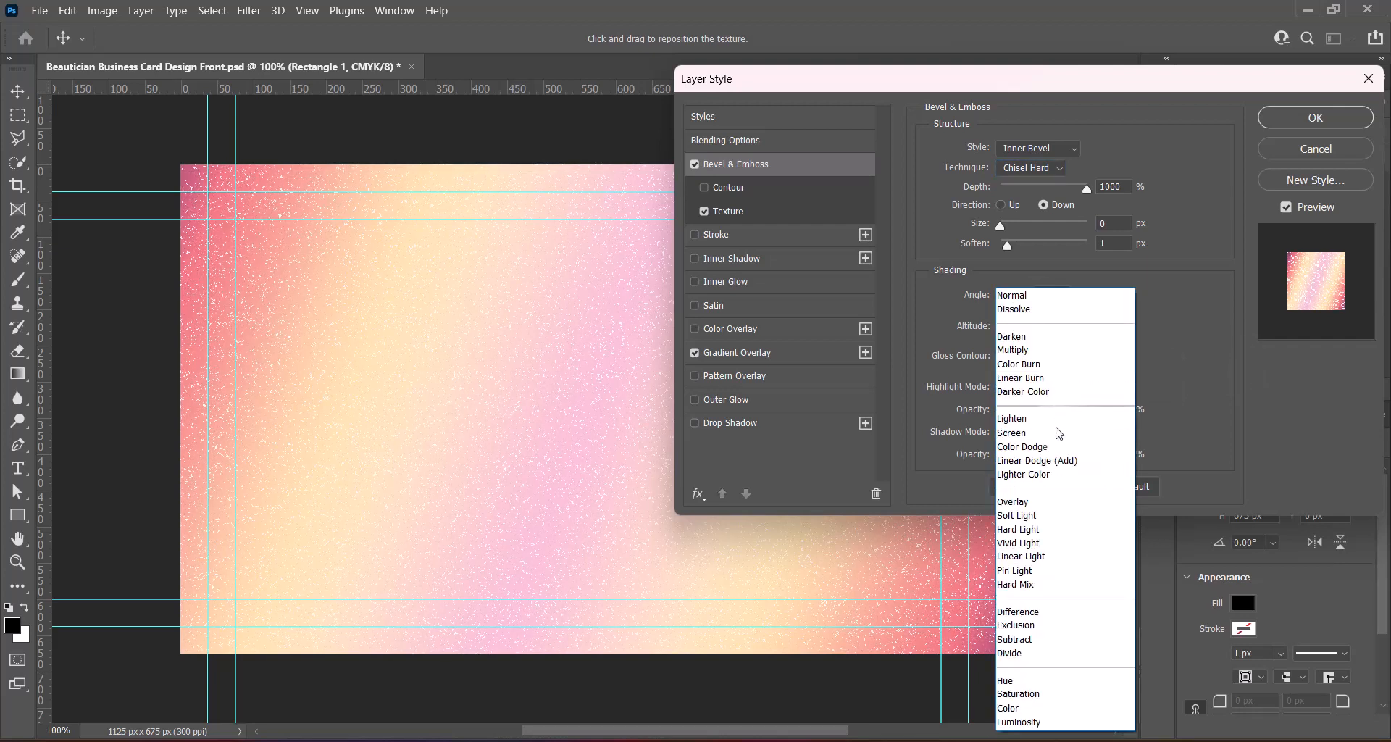
click(1037, 503)
click(1051, 389)
click(1033, 540)
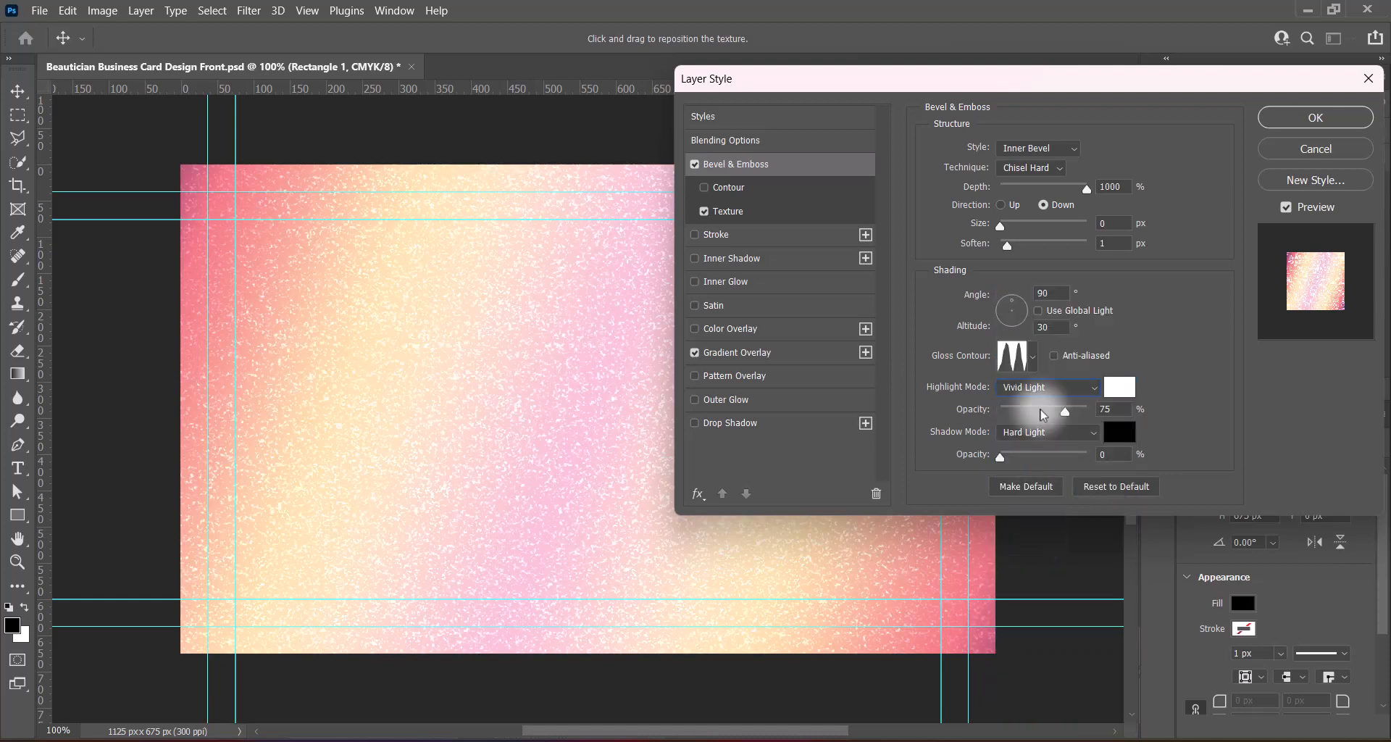
click(1044, 389)
click(1025, 568)
click(1050, 389)
click(1035, 503)
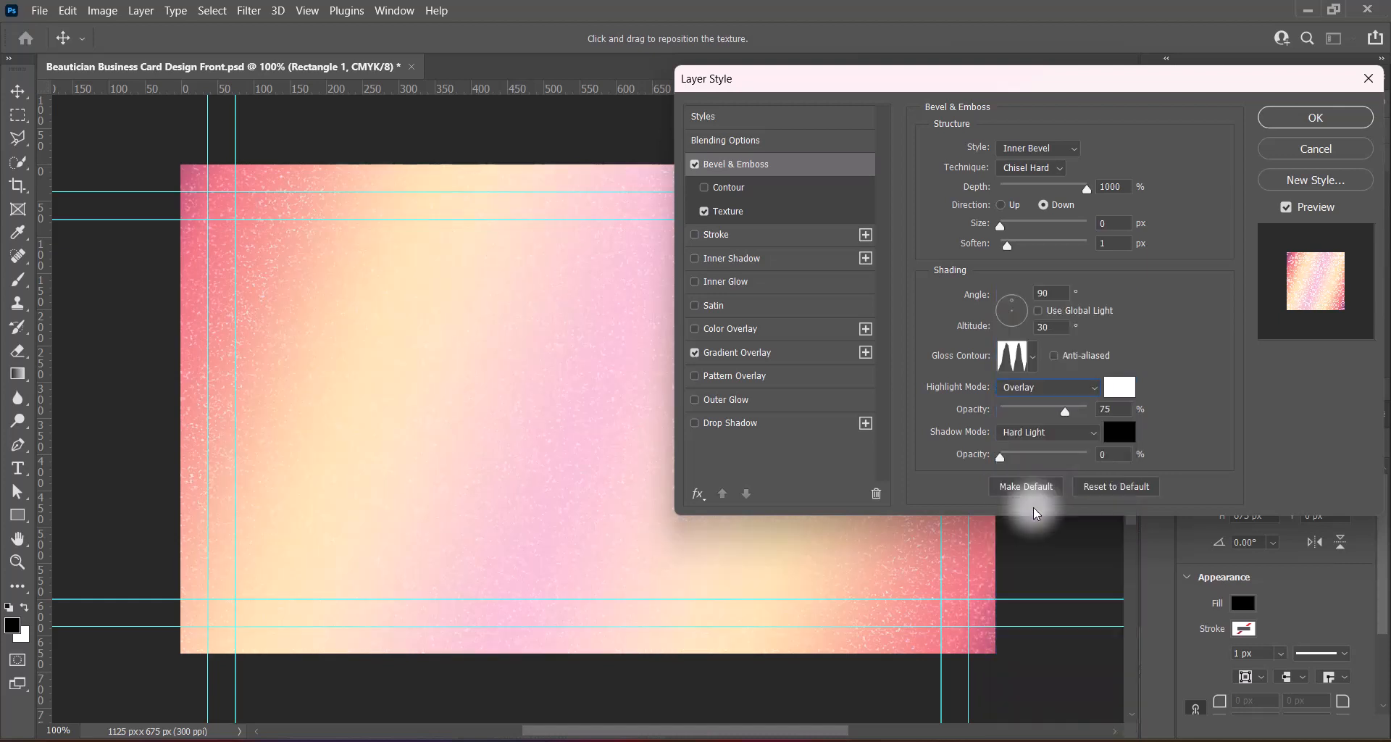
drag(1065, 410, 1073, 414)
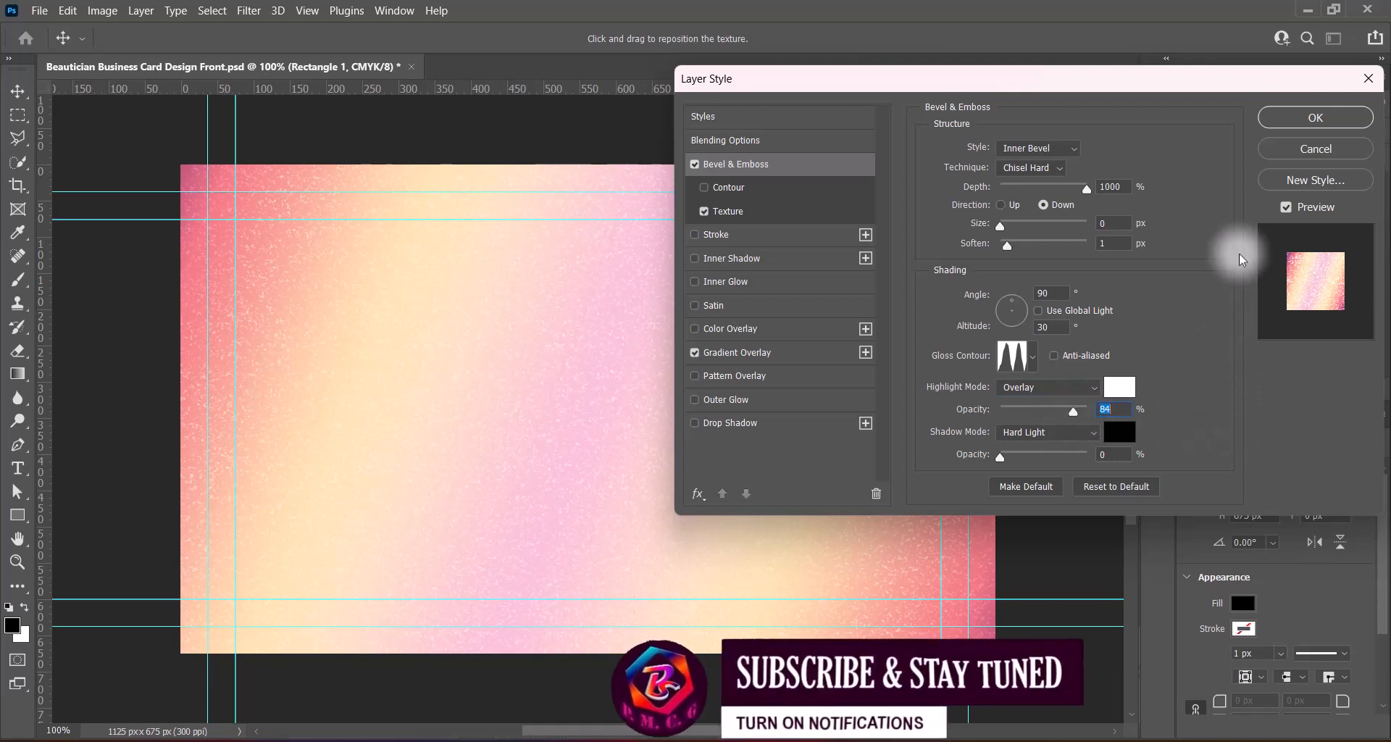
click(1279, 117)
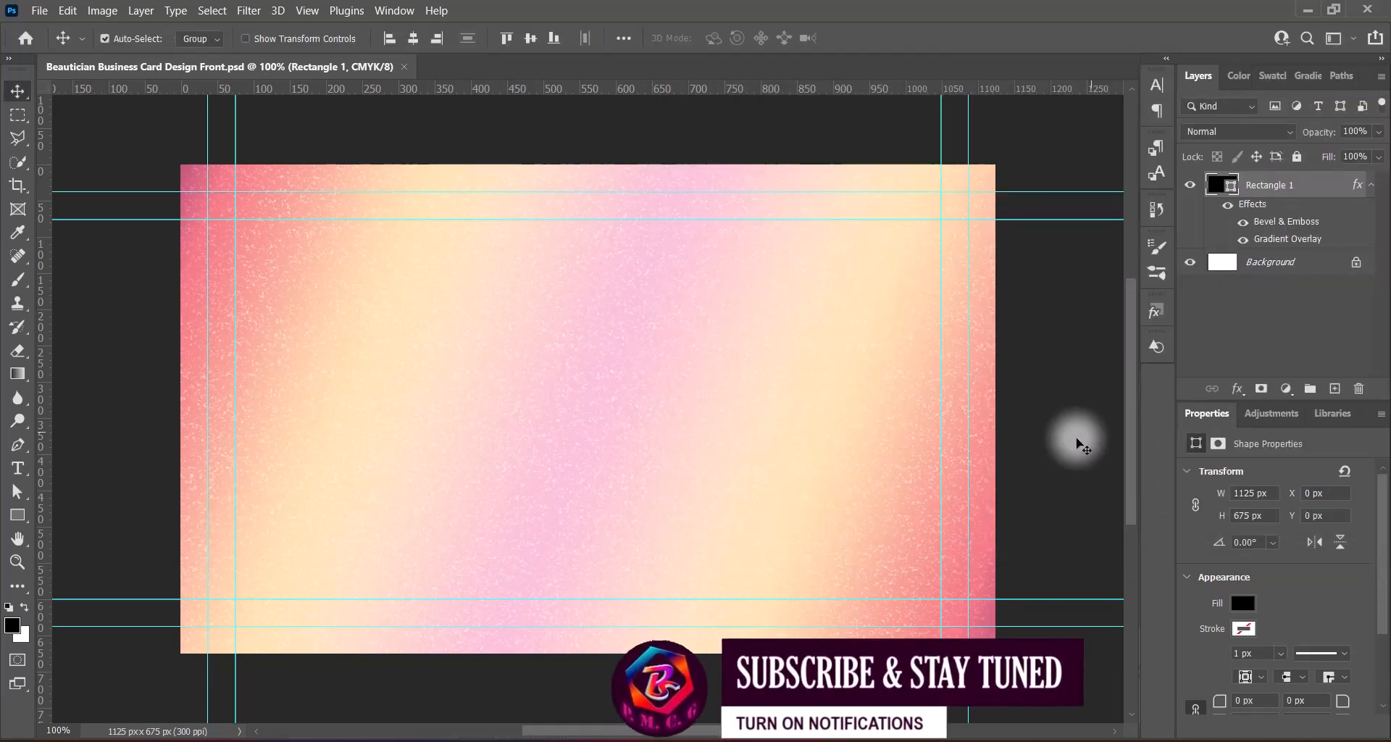
Add a new layer above the rectangle and activate the Custom Shape tool
click(1334, 388)
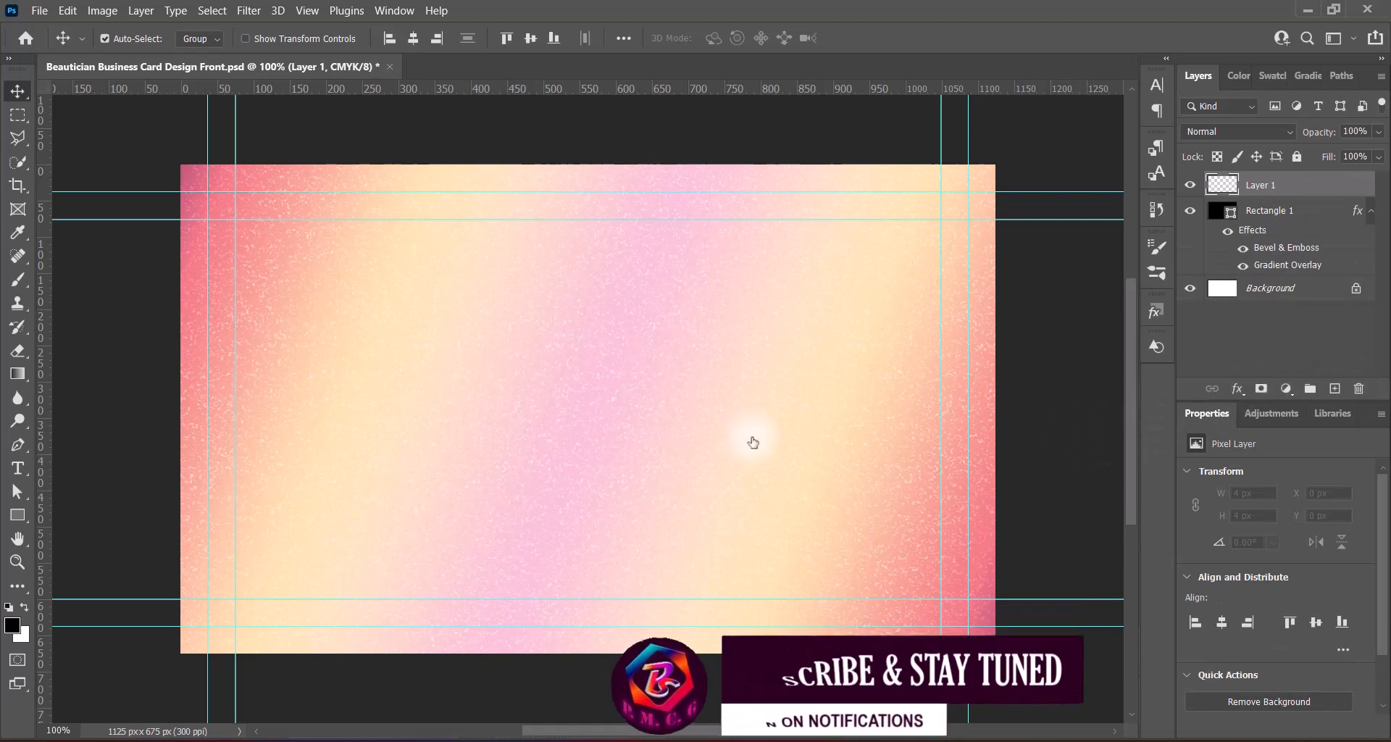
click(17, 515)
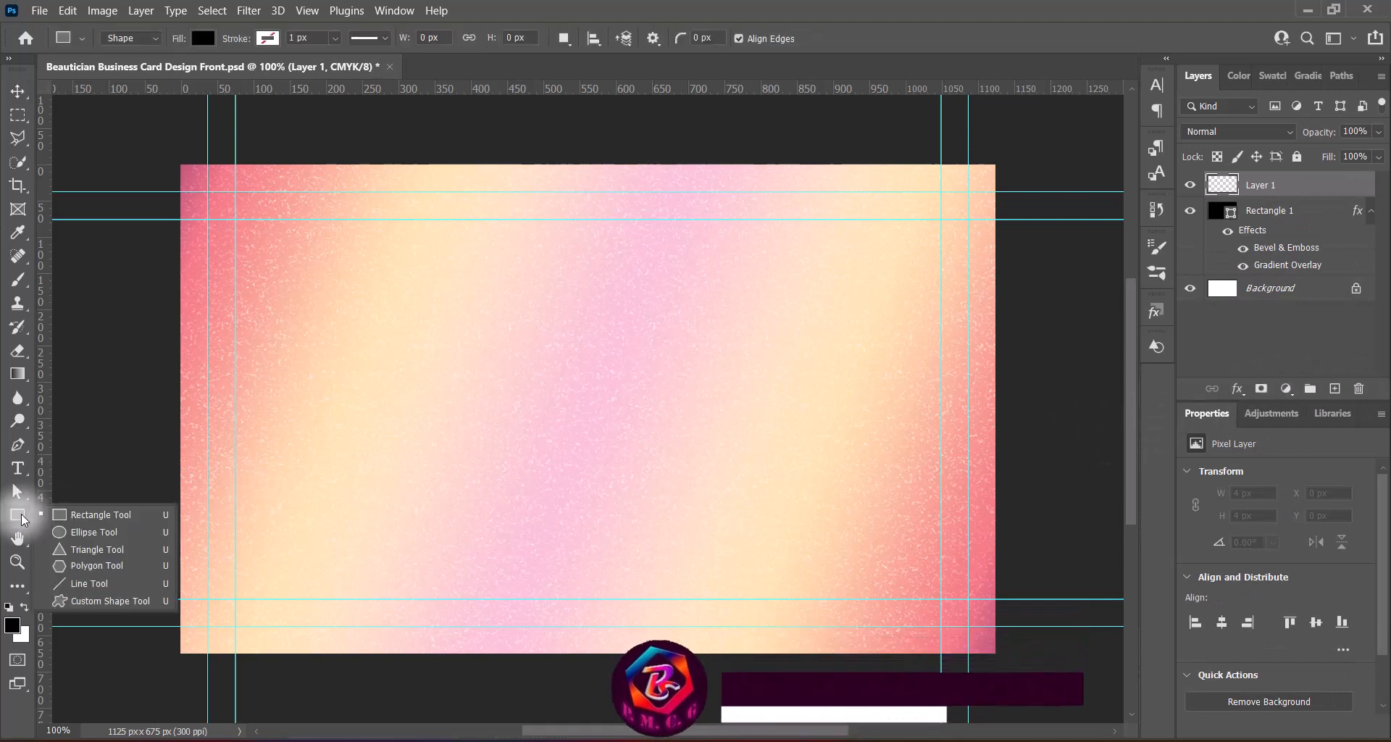
click(90, 516)
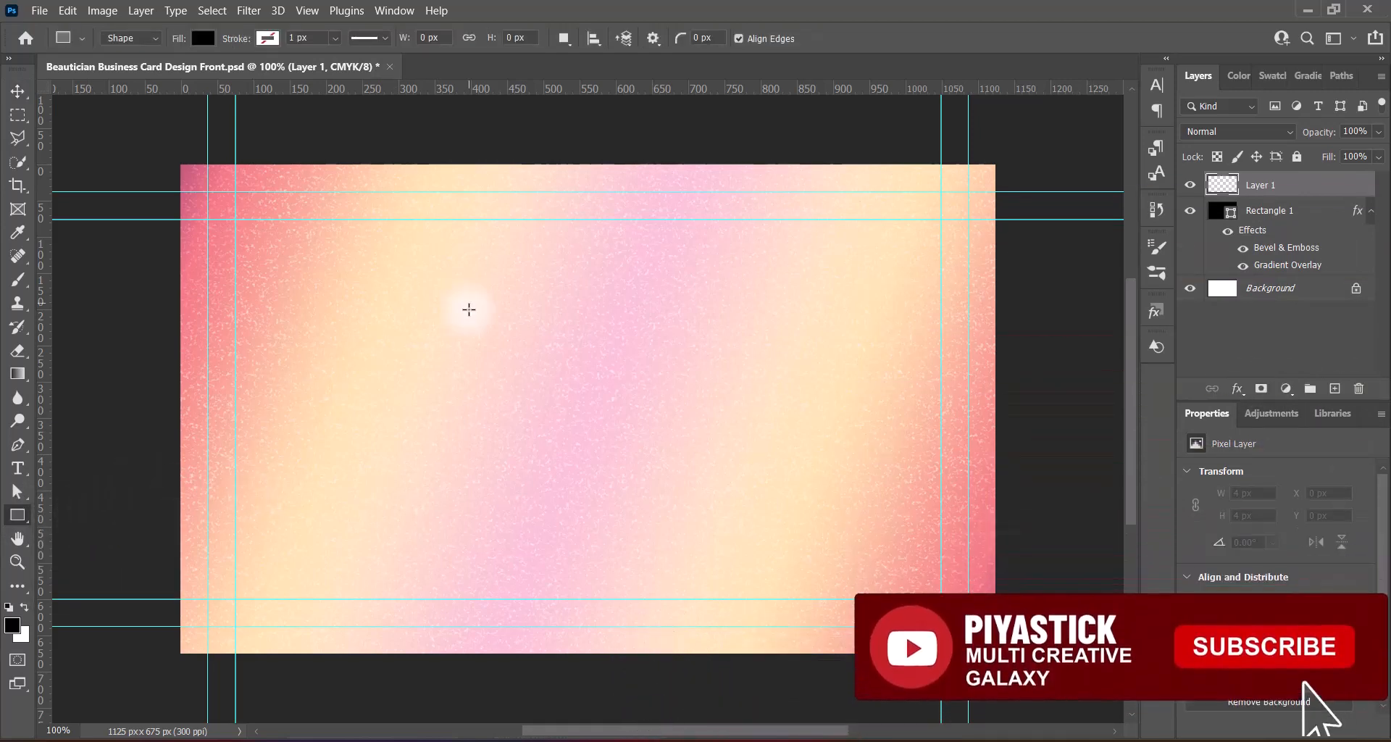
click(17, 514)
click(65, 610)
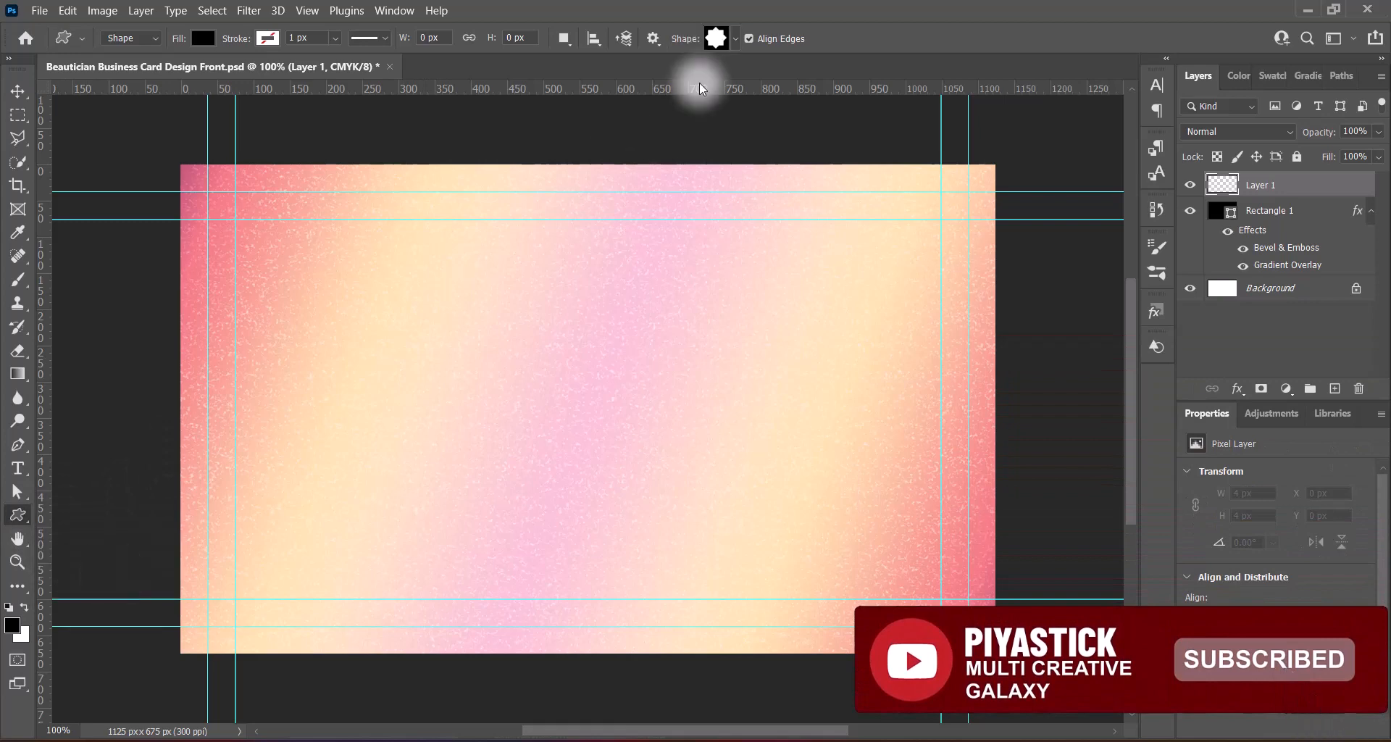
Choose the round seal shape from the Banners and Awards group under All Legacy Default Shapes
click(736, 41)
click(388, 180)
click(406, 232)
click(424, 258)
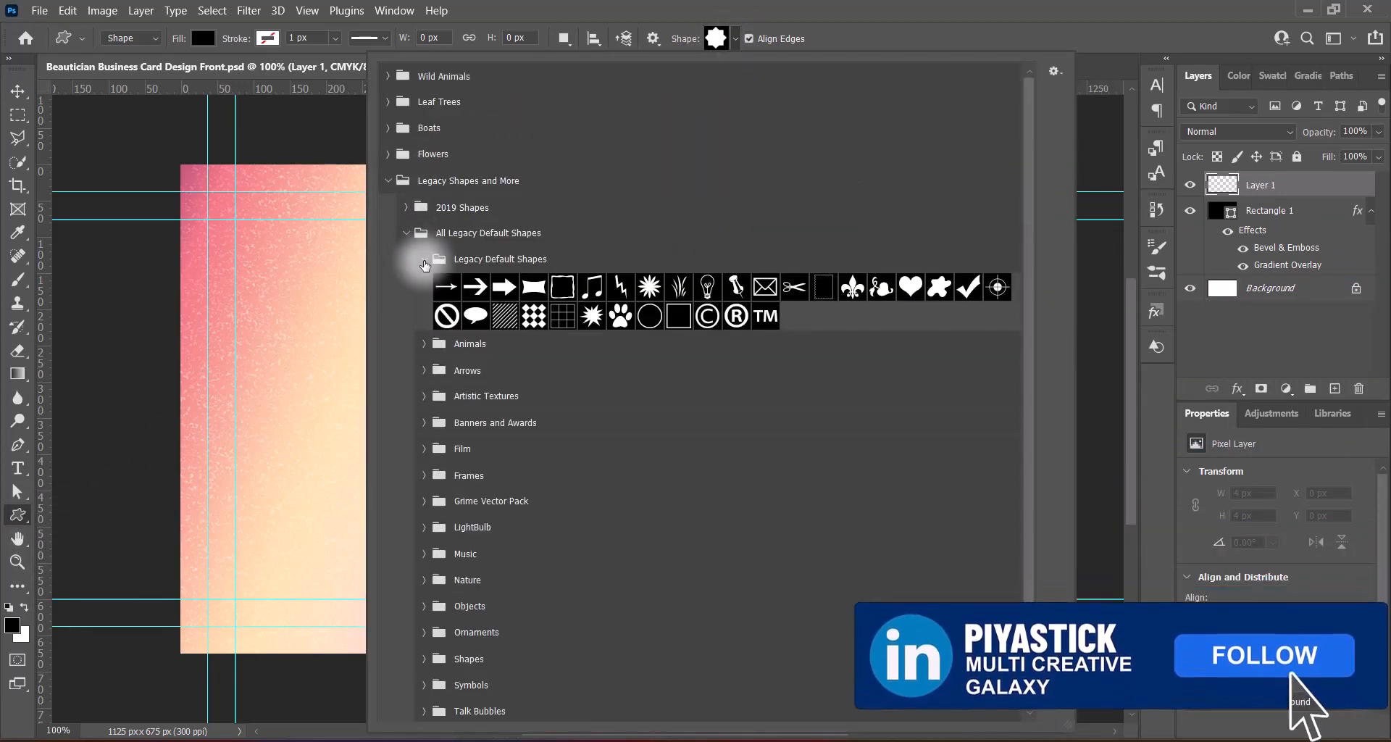
click(425, 396)
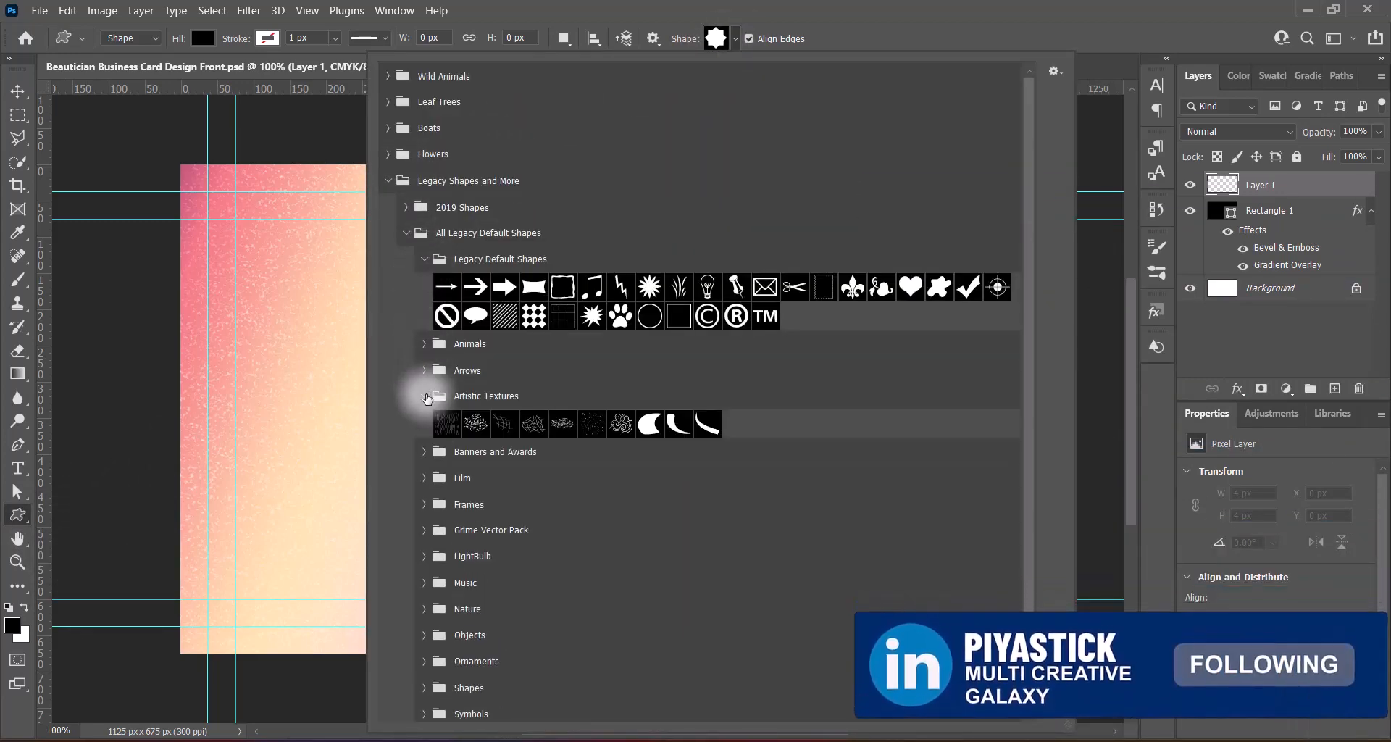
click(424, 451)
scroll(829, 413, down, 3)
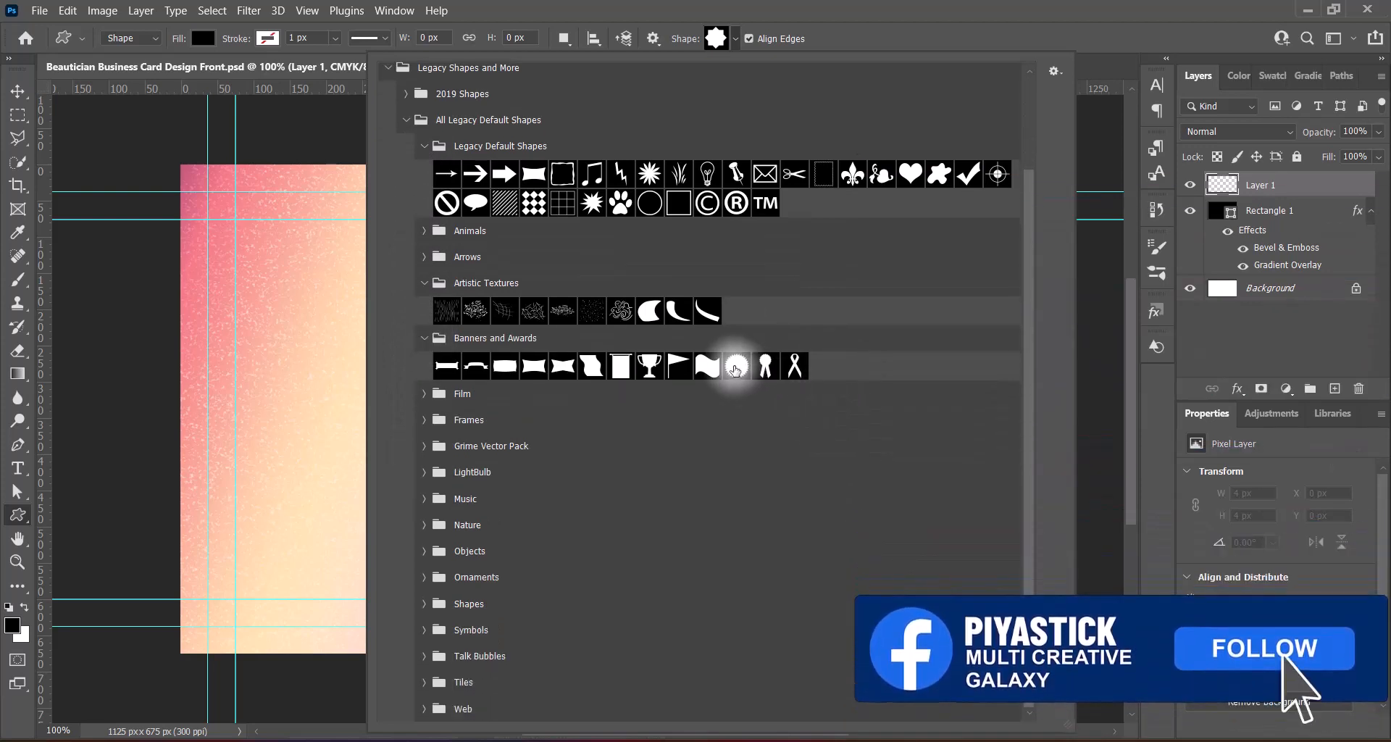
double_click(735, 368)
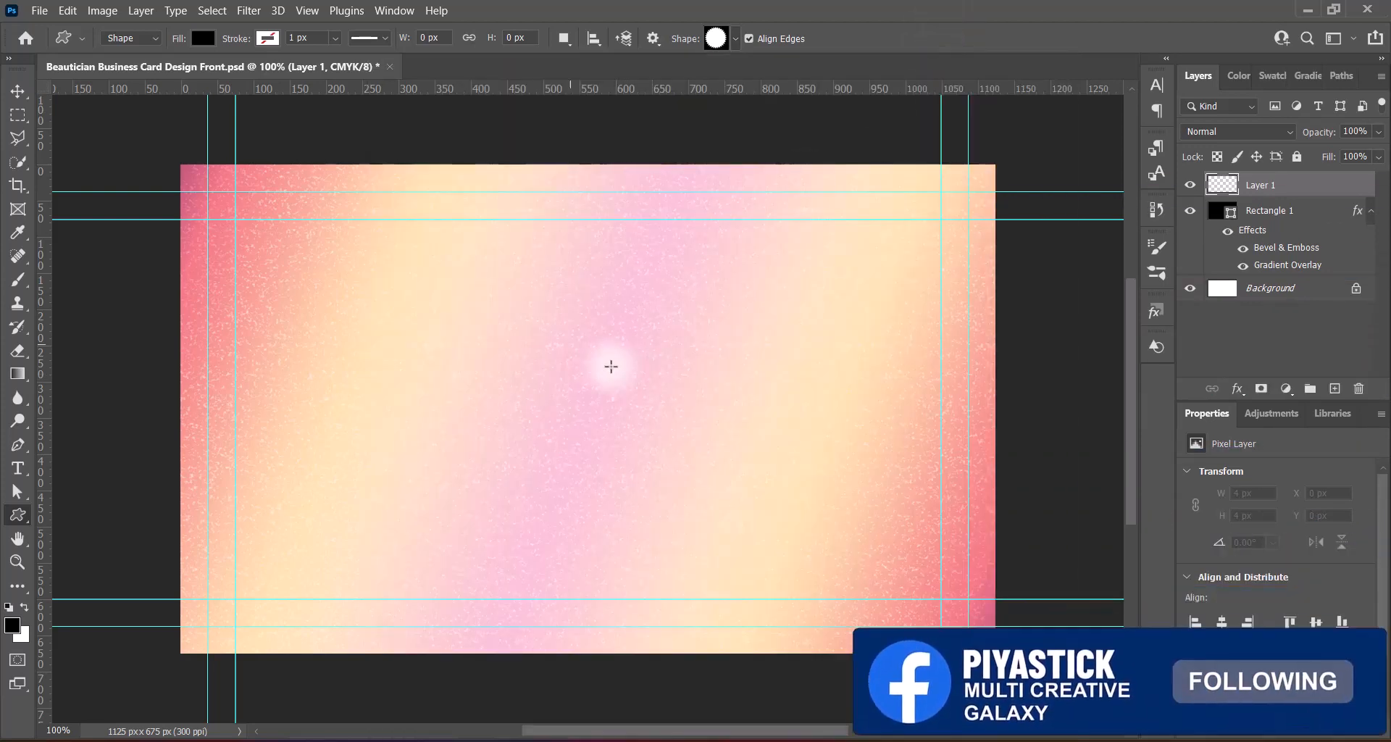
Draw a black seal about 467 × 467 px on the card and move it to about X 399, Y 104 px
drag(513, 315, 852, 652)
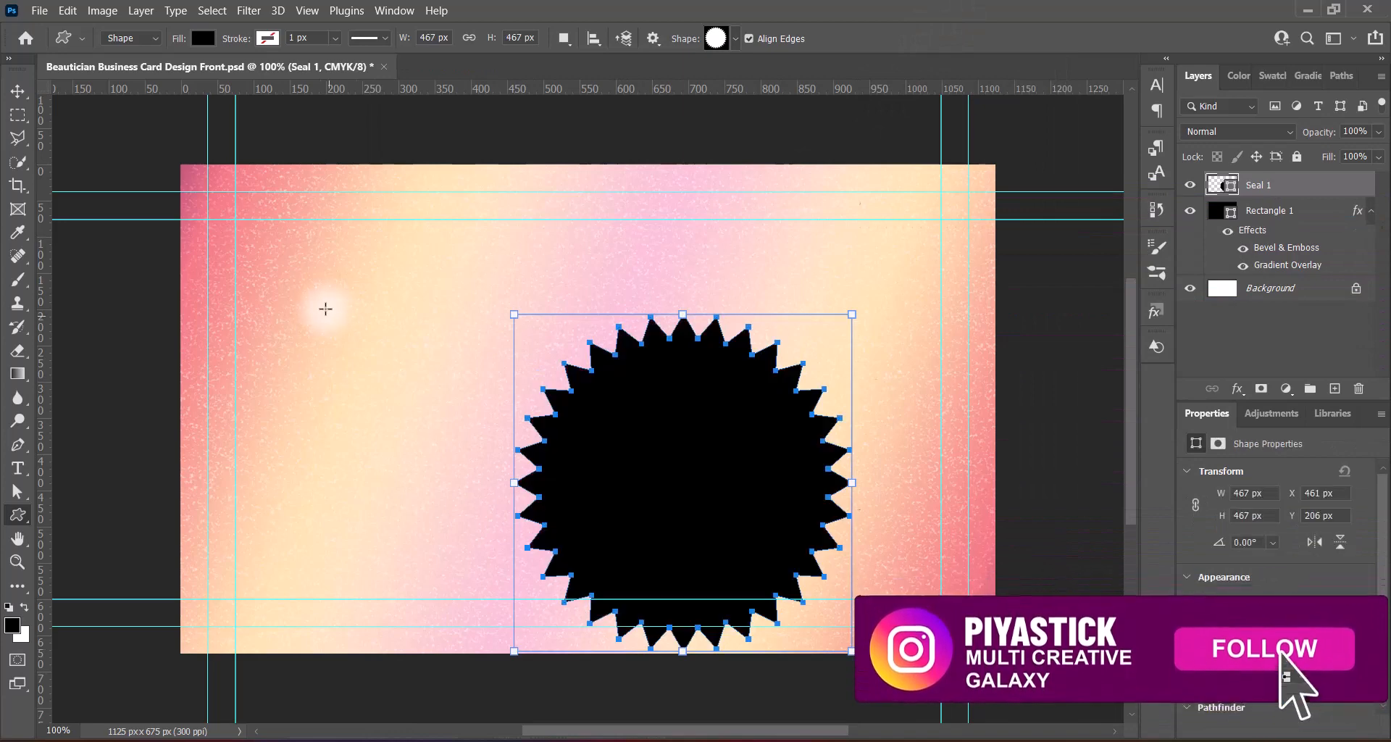
click(18, 91)
drag(599, 444, 681, 424)
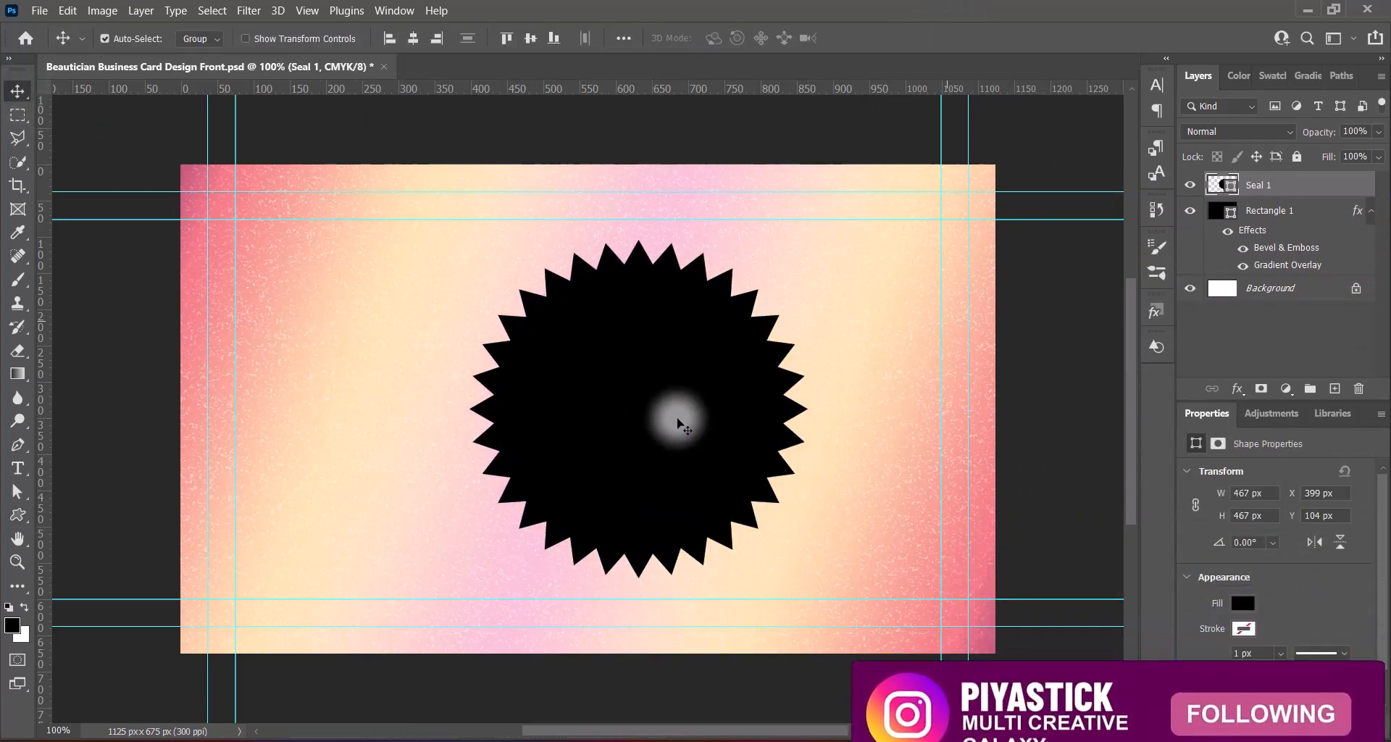
Add a Gradient Overlay to the seal layer and set the gradient style to Angle
right_click(1224, 185)
click(1218, 163)
click(732, 354)
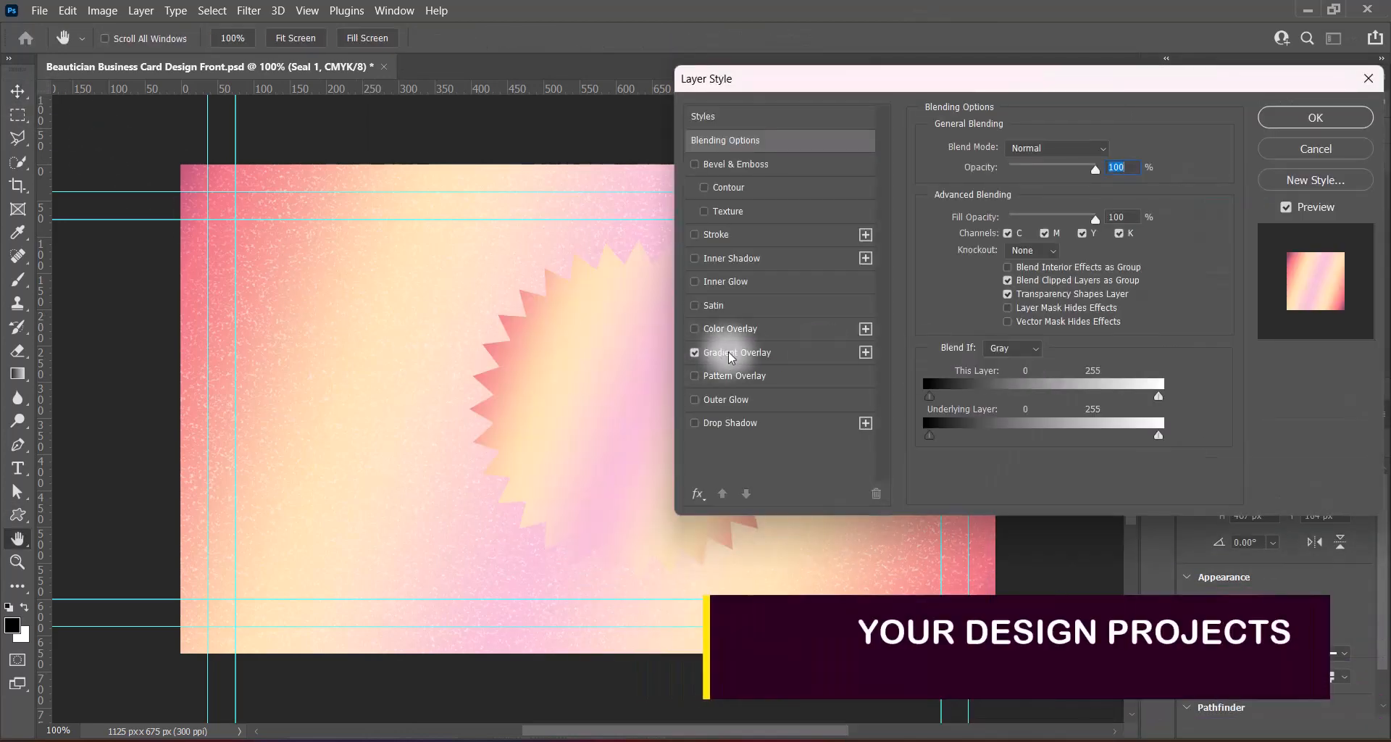
click(732, 356)
click(1084, 215)
click(1049, 252)
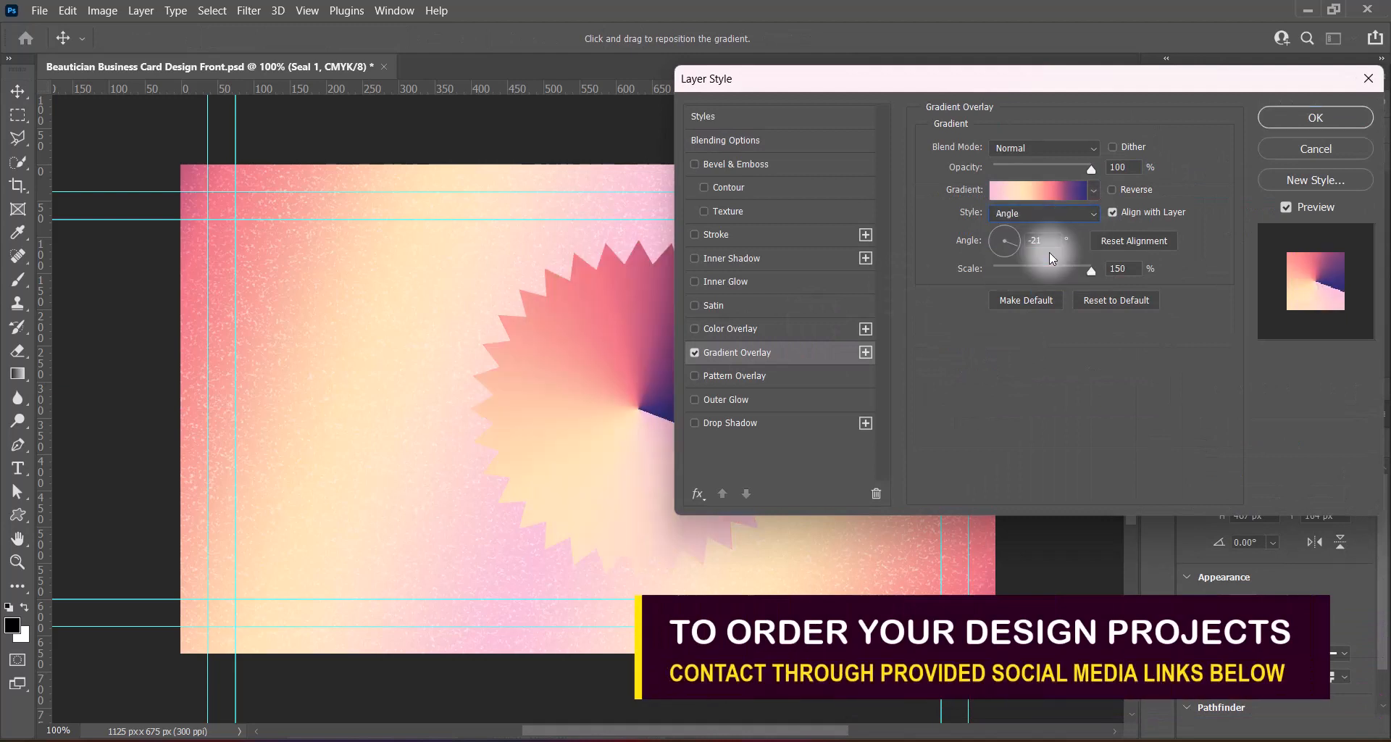
Change the seal's gradient to the Noise type with Add Transparency enabled and randomize it until it shows green and orange-brown tones
click(1063, 188)
click(1036, 350)
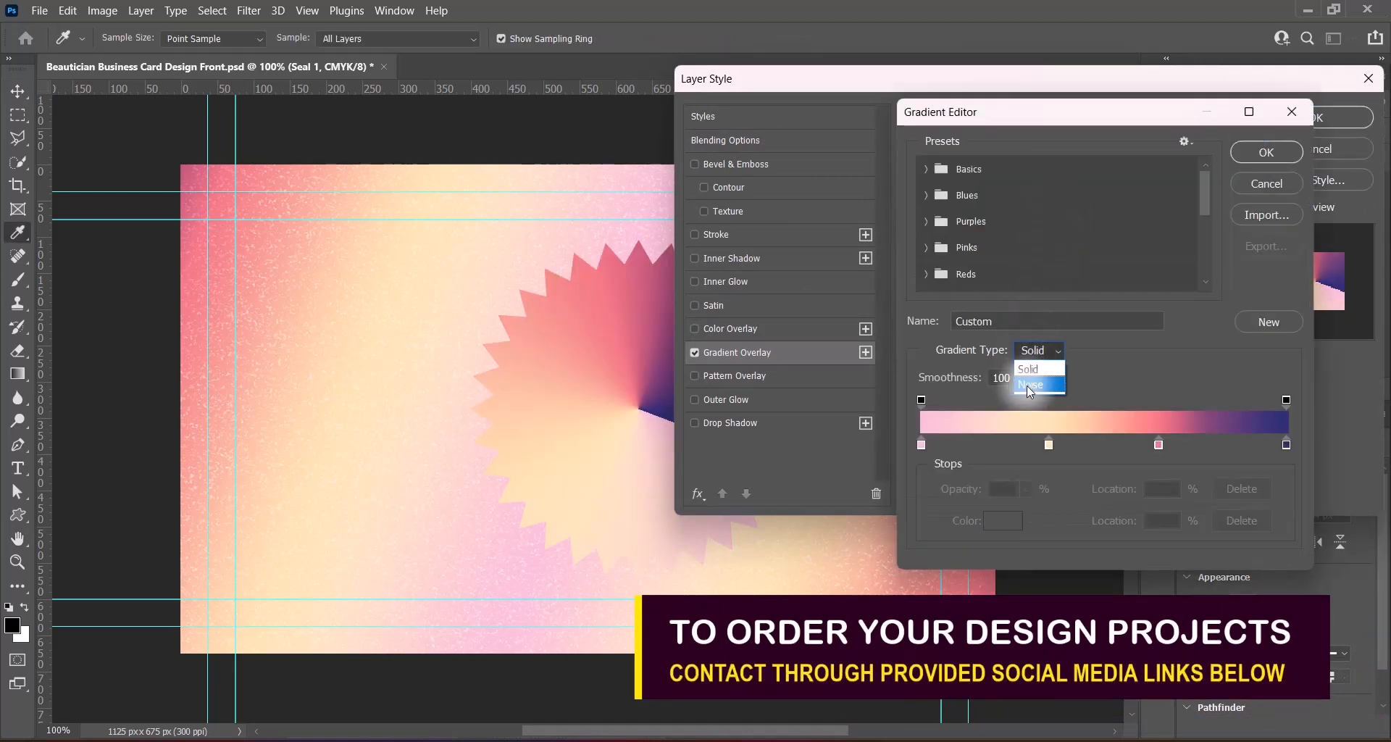
click(1029, 387)
click(1170, 486)
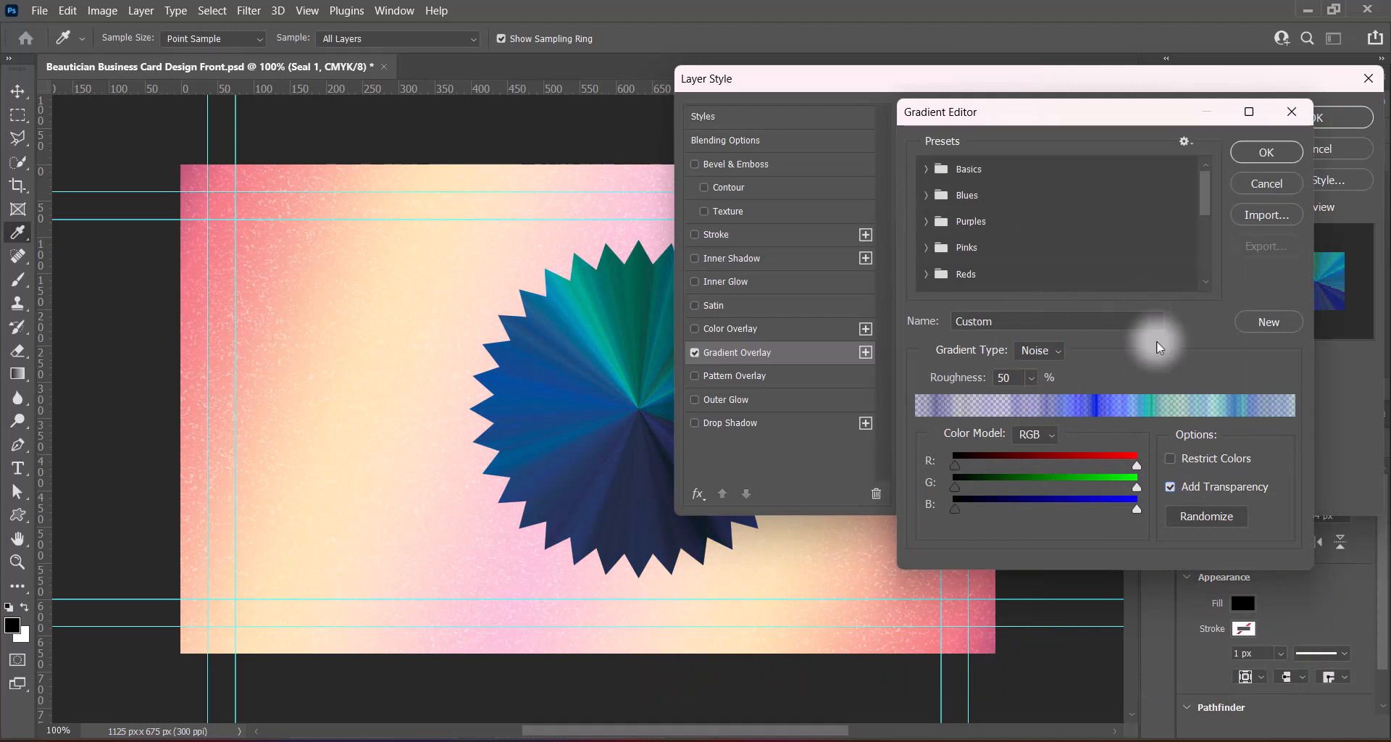
click(1194, 518)
click(1194, 517)
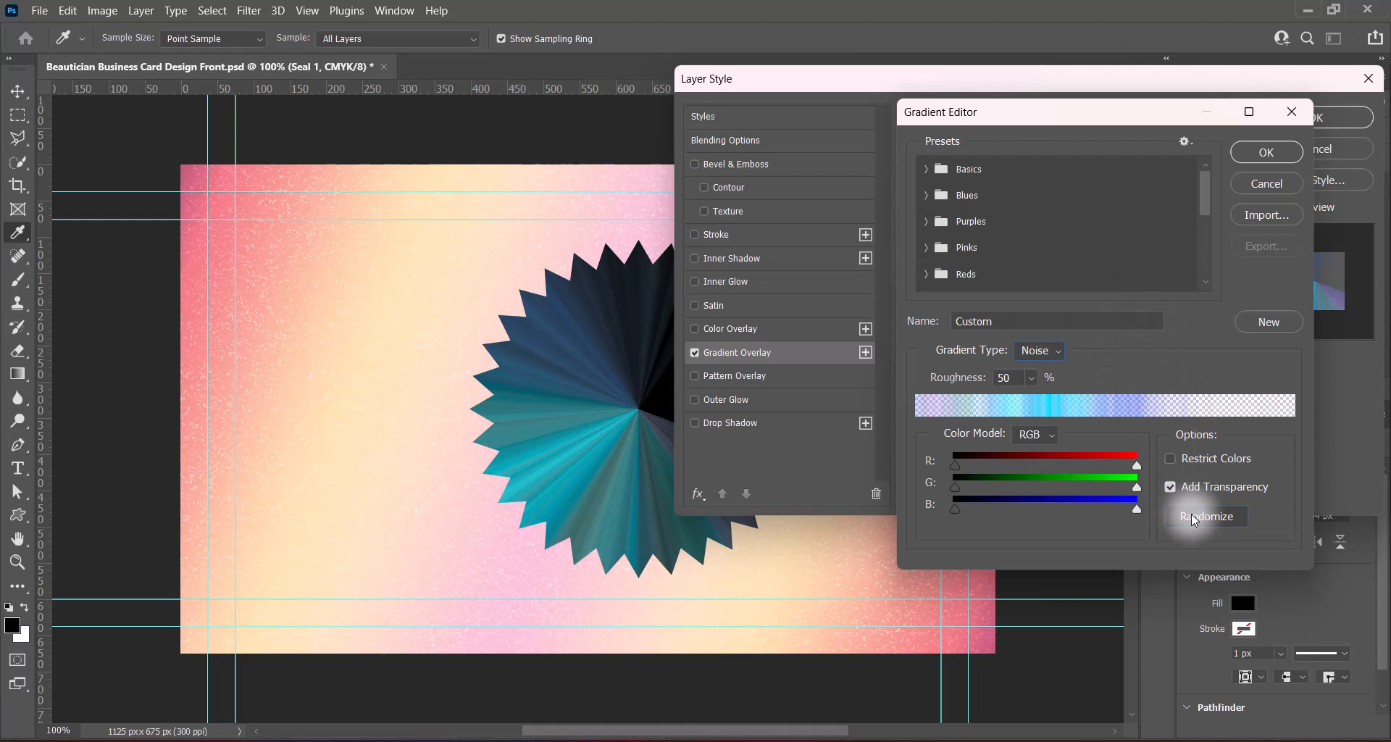
click(1204, 518)
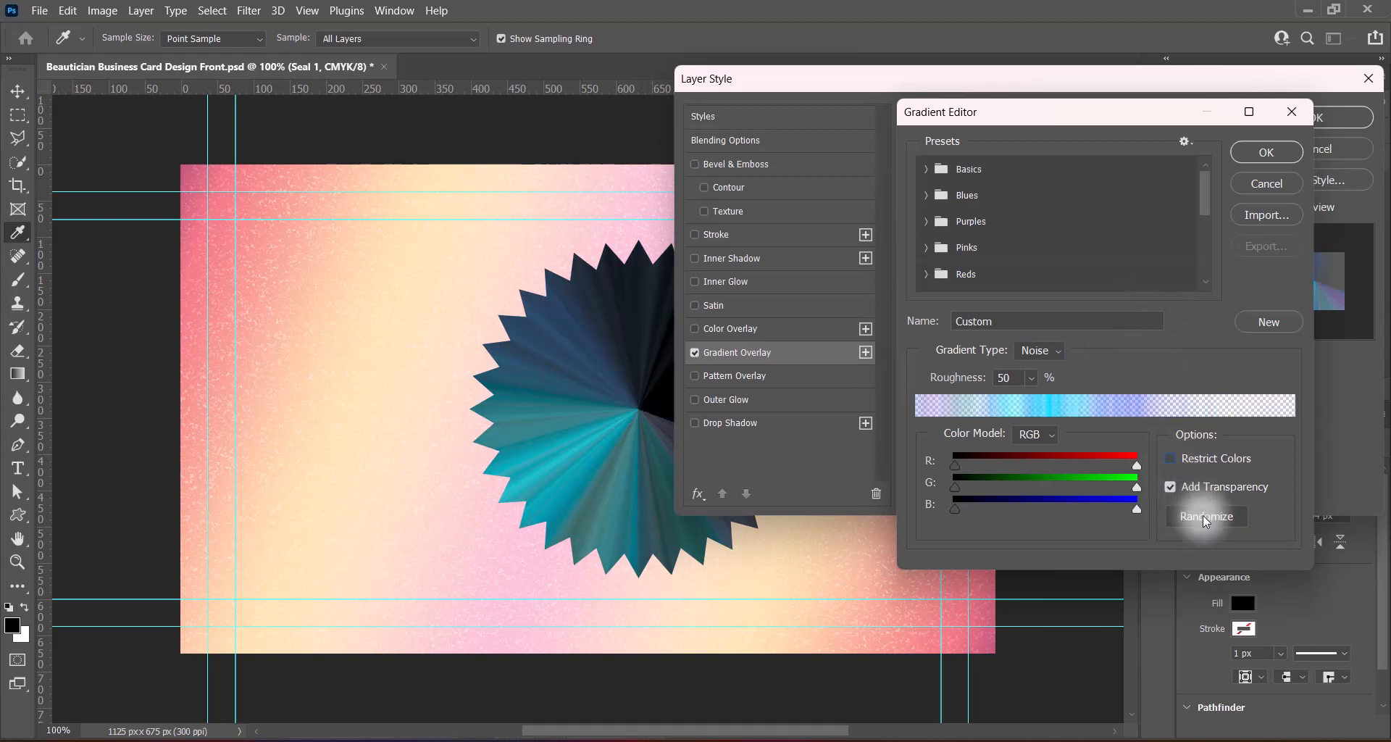
click(1206, 520)
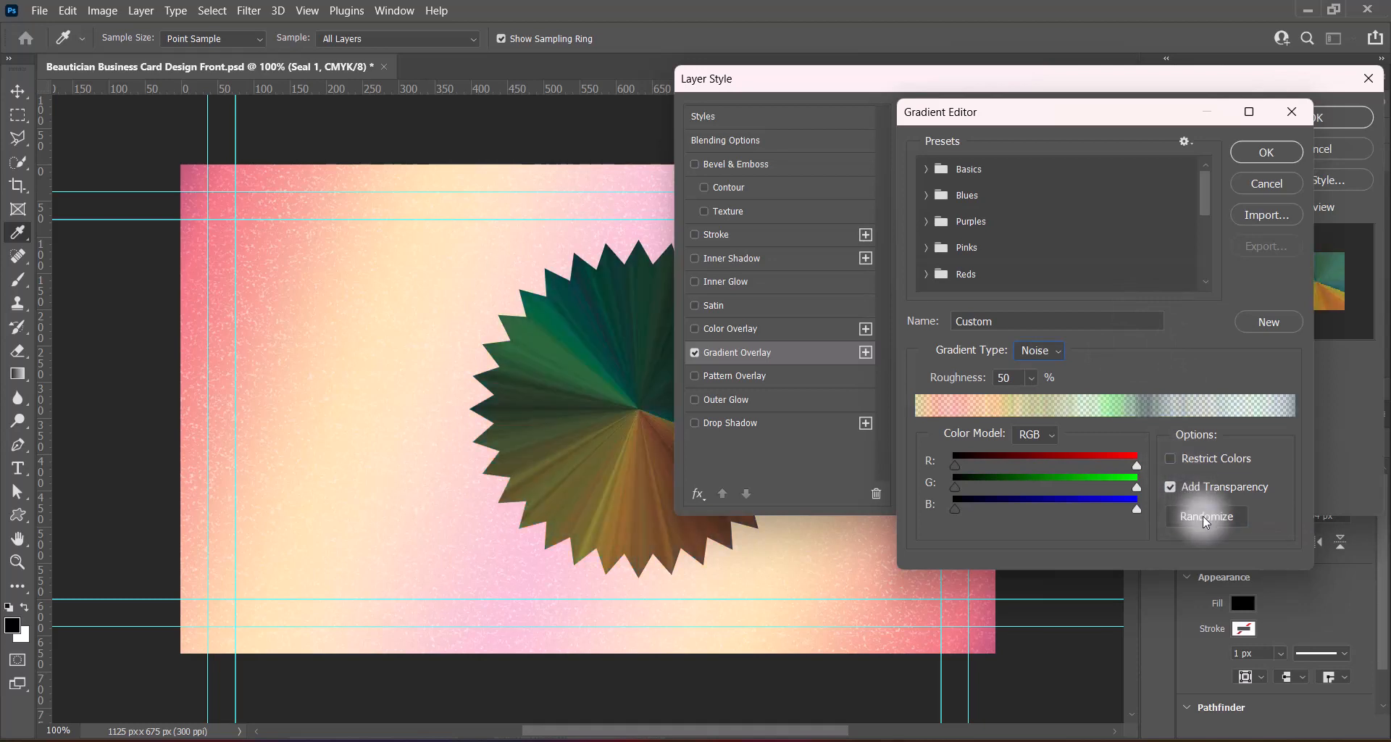
click(1245, 151)
Set the seal's gradient overlay angle to 12° with Reverse off and apply the layer style
click(1115, 189)
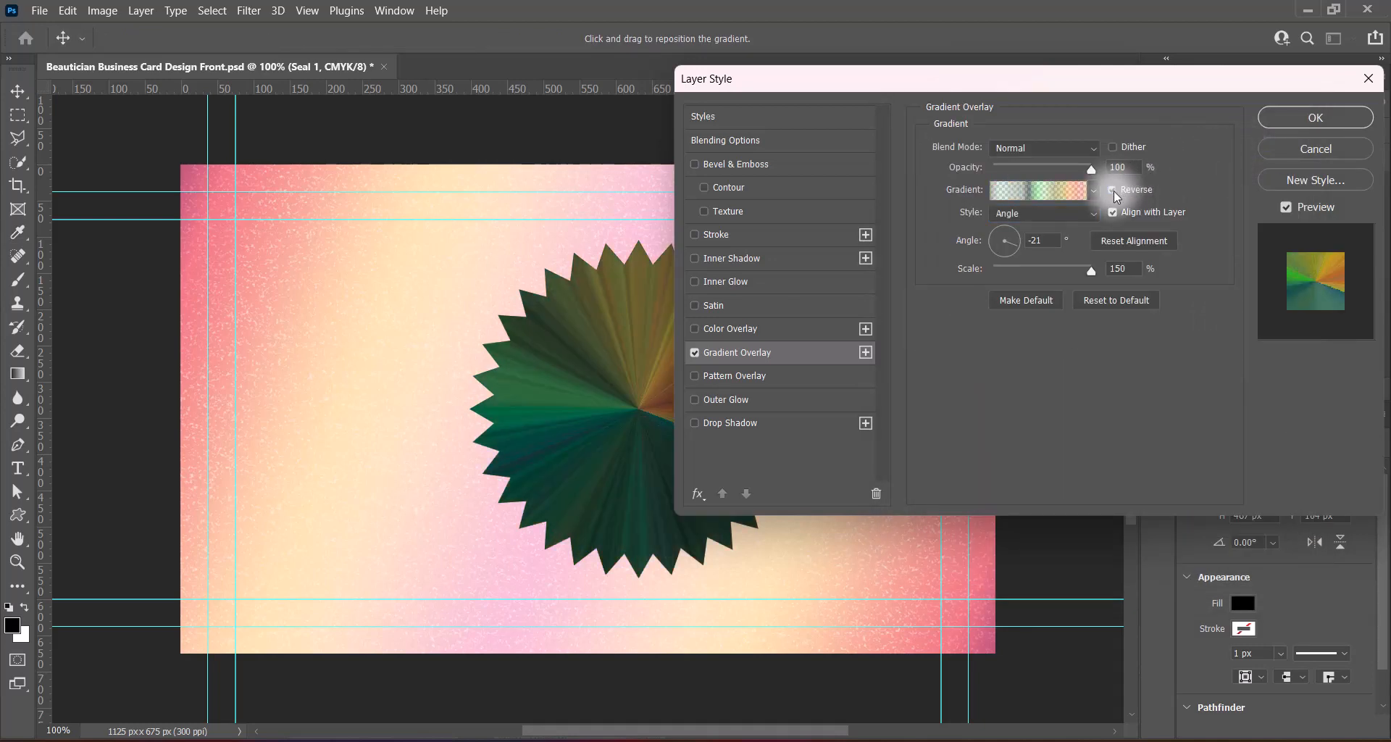
click(1115, 191)
drag(1048, 242, 1017, 239)
text(3)
text(12)
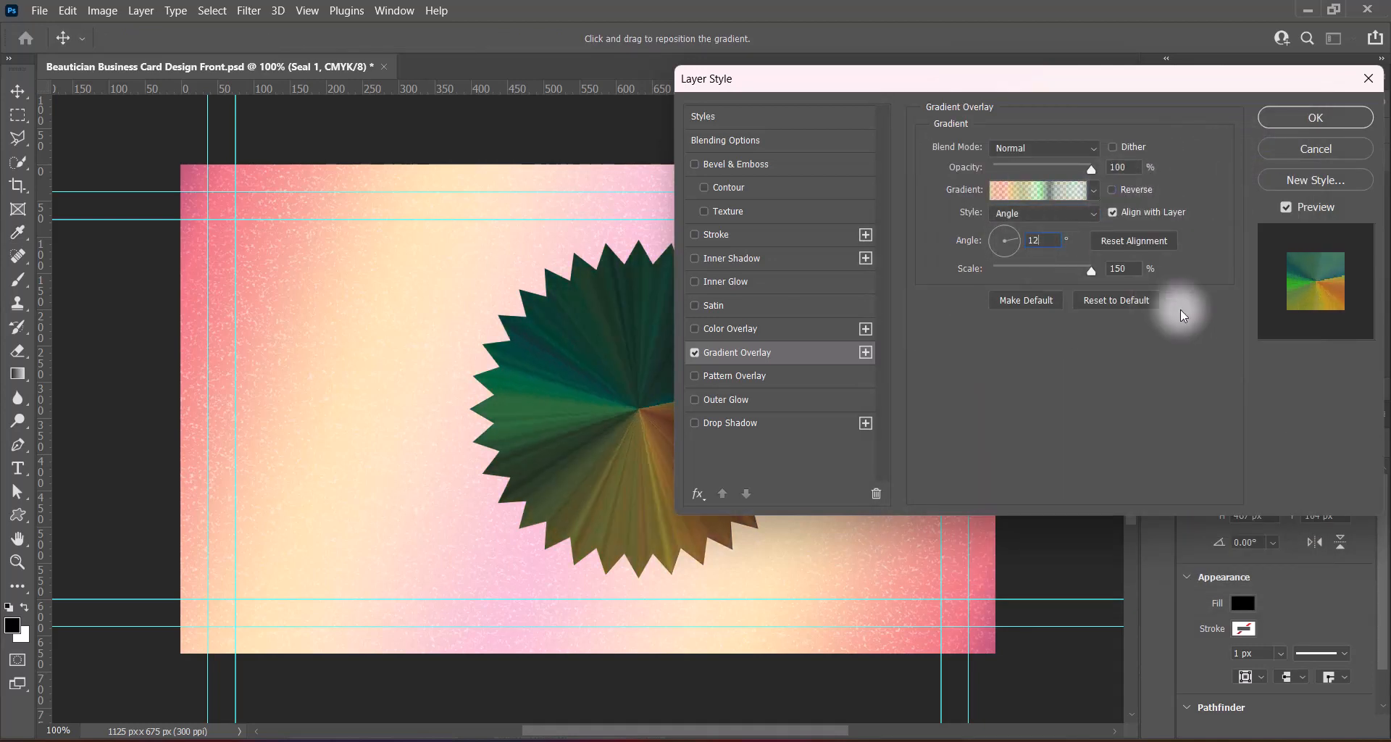
click(1298, 116)
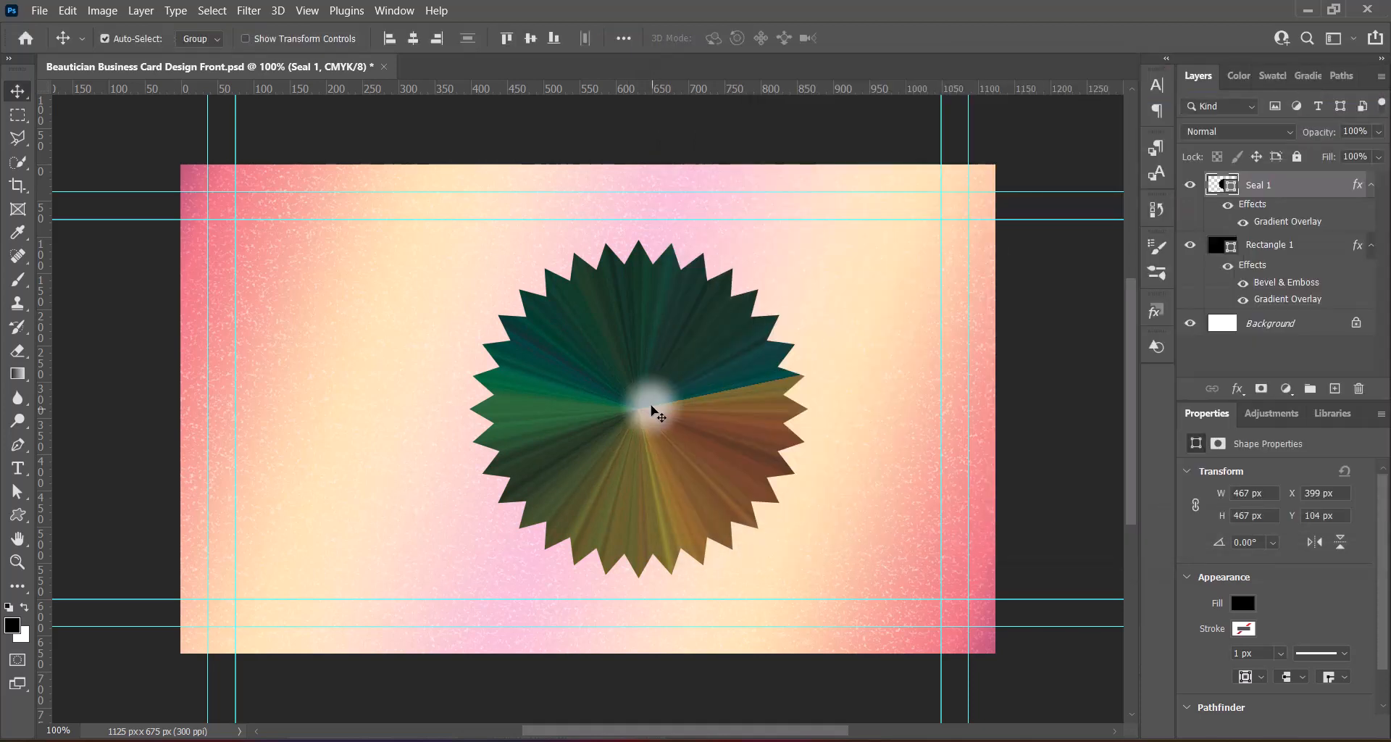
Scale the seal up to about 619 × 619 px and move it to about X 431, Y 28 px
key(ctrl)
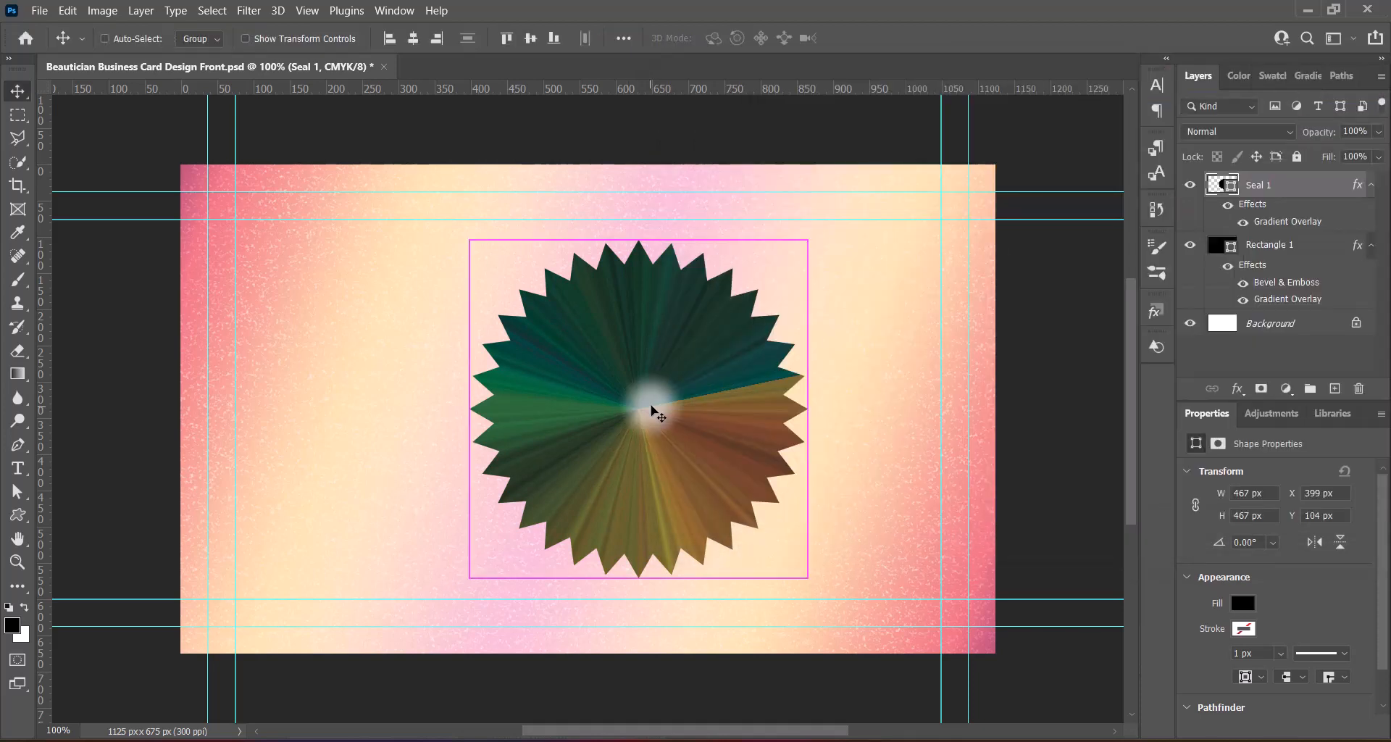
key(ctrl+t)
drag(808, 408, 918, 409)
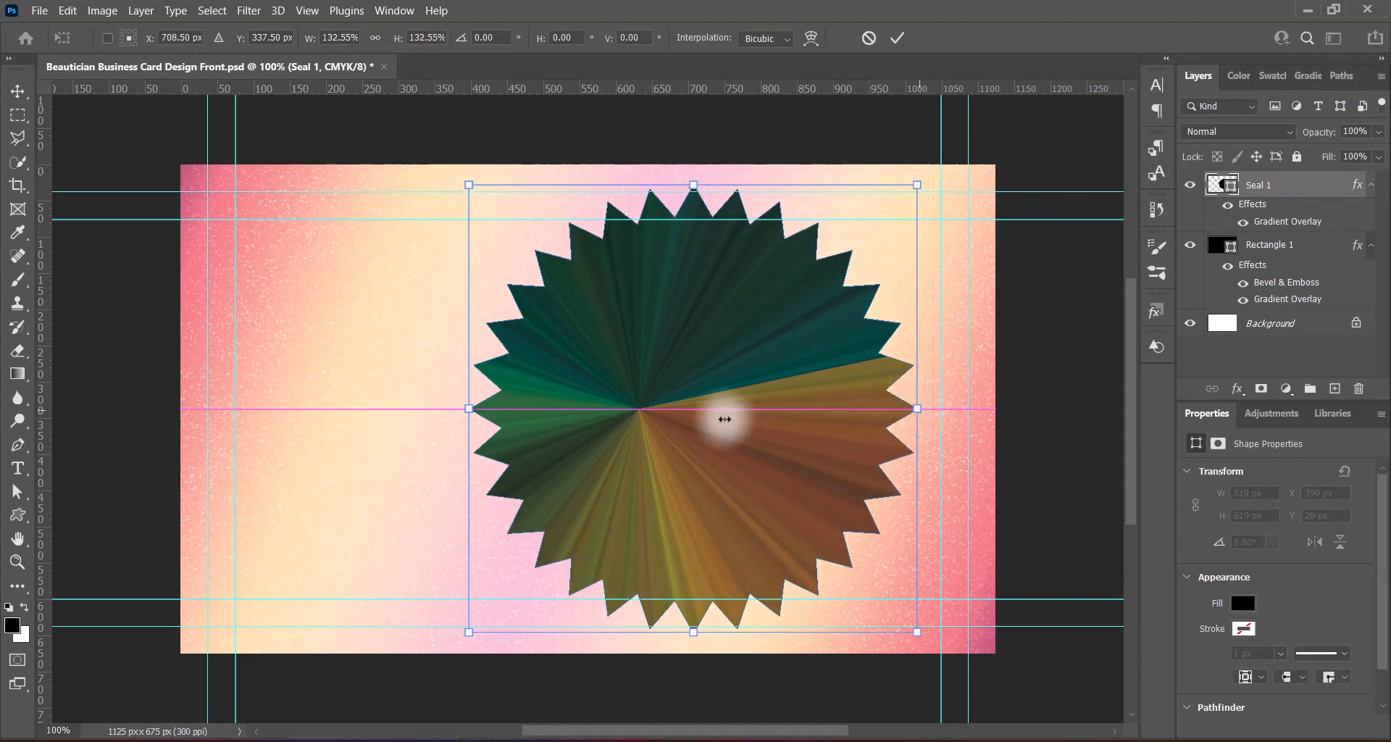
drag(724, 419, 739, 423)
key(Return)
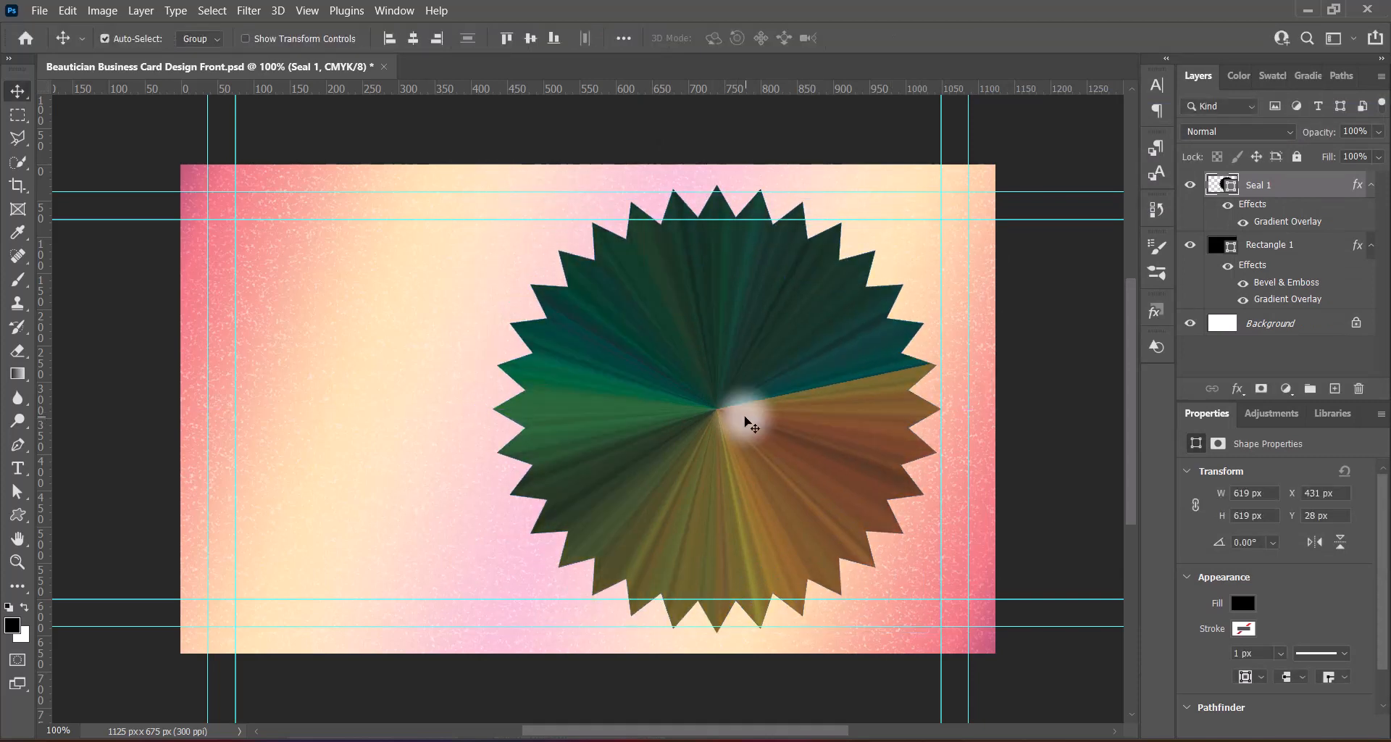
Convert the seal layer to a smart object and apply a Levels preset to it
right_click(1303, 194)
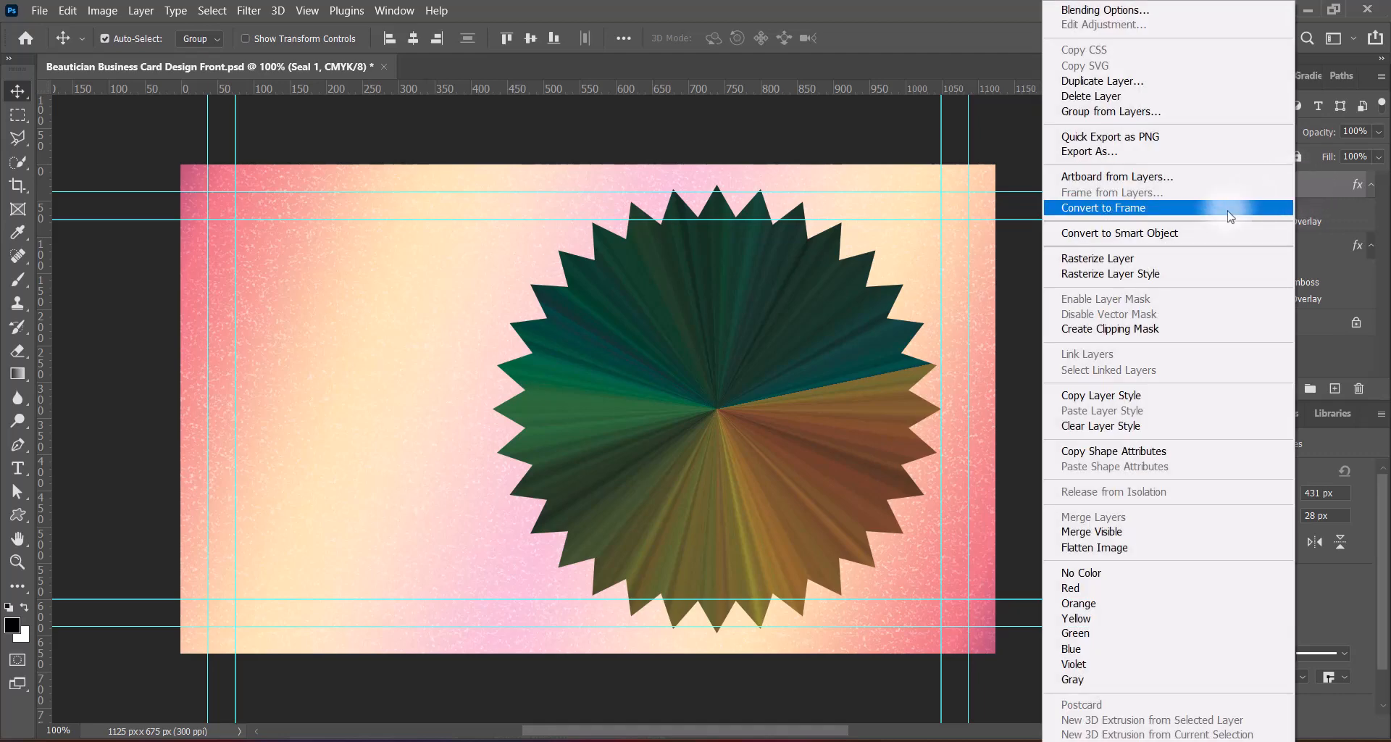
click(1179, 235)
mouse_move(130, 53)
click(326, 73)
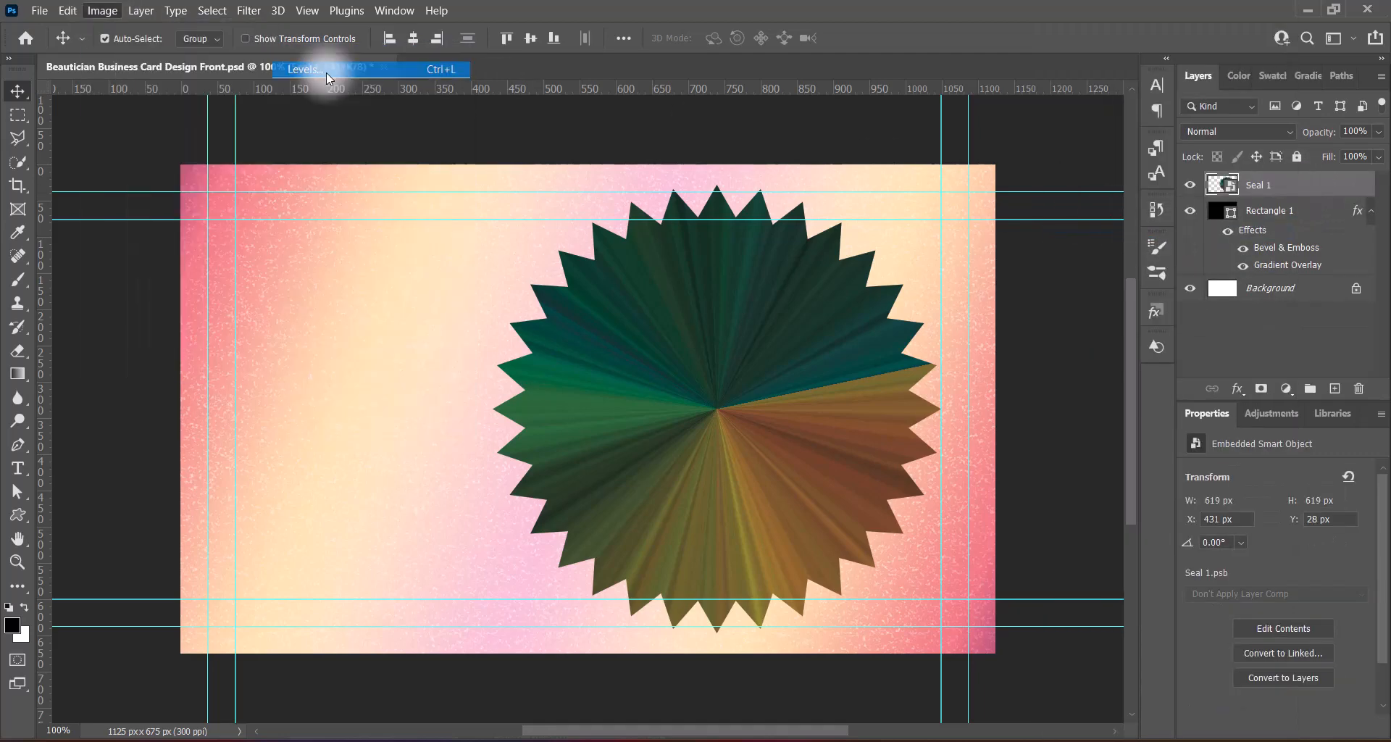
click(683, 149)
click(661, 245)
click(845, 148)
Add a second Levels adjustment to the seal using the Midtones Brighter preset
click(101, 10)
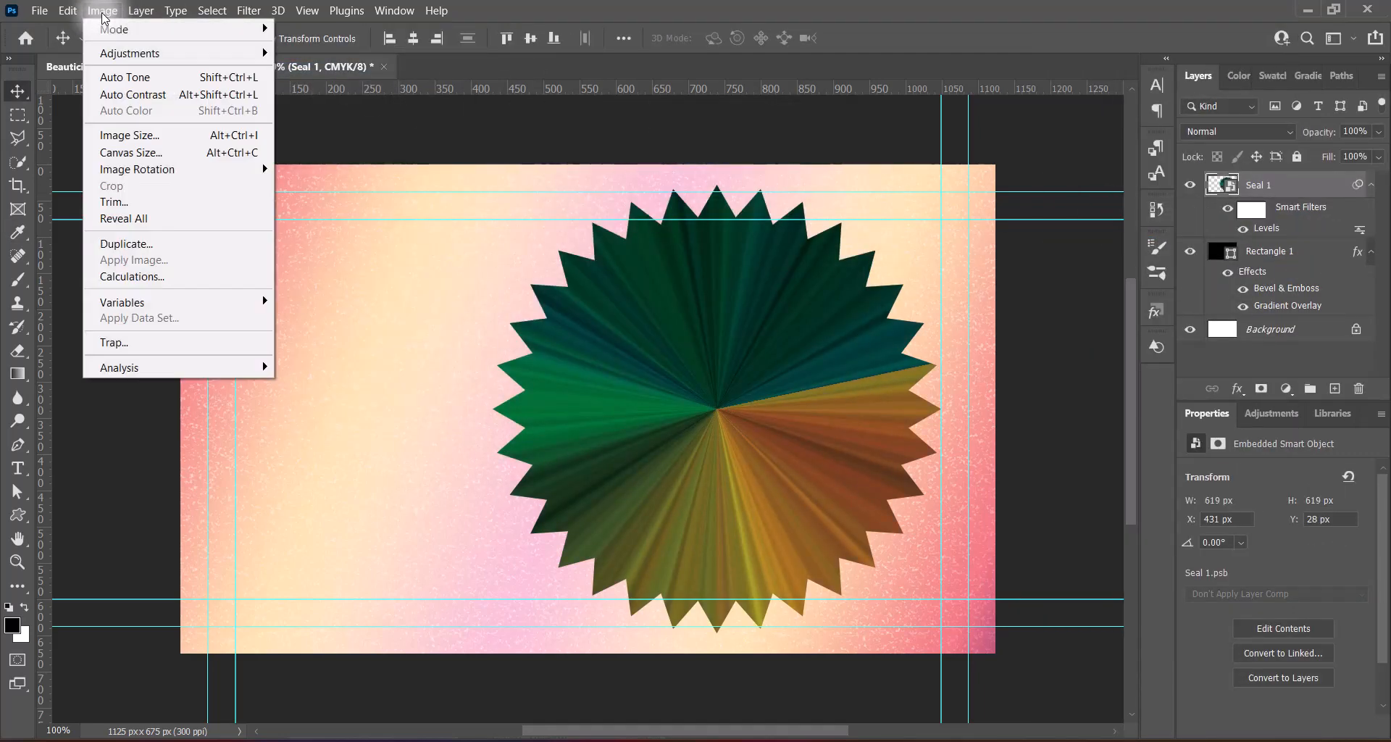
click(314, 69)
click(652, 148)
click(637, 298)
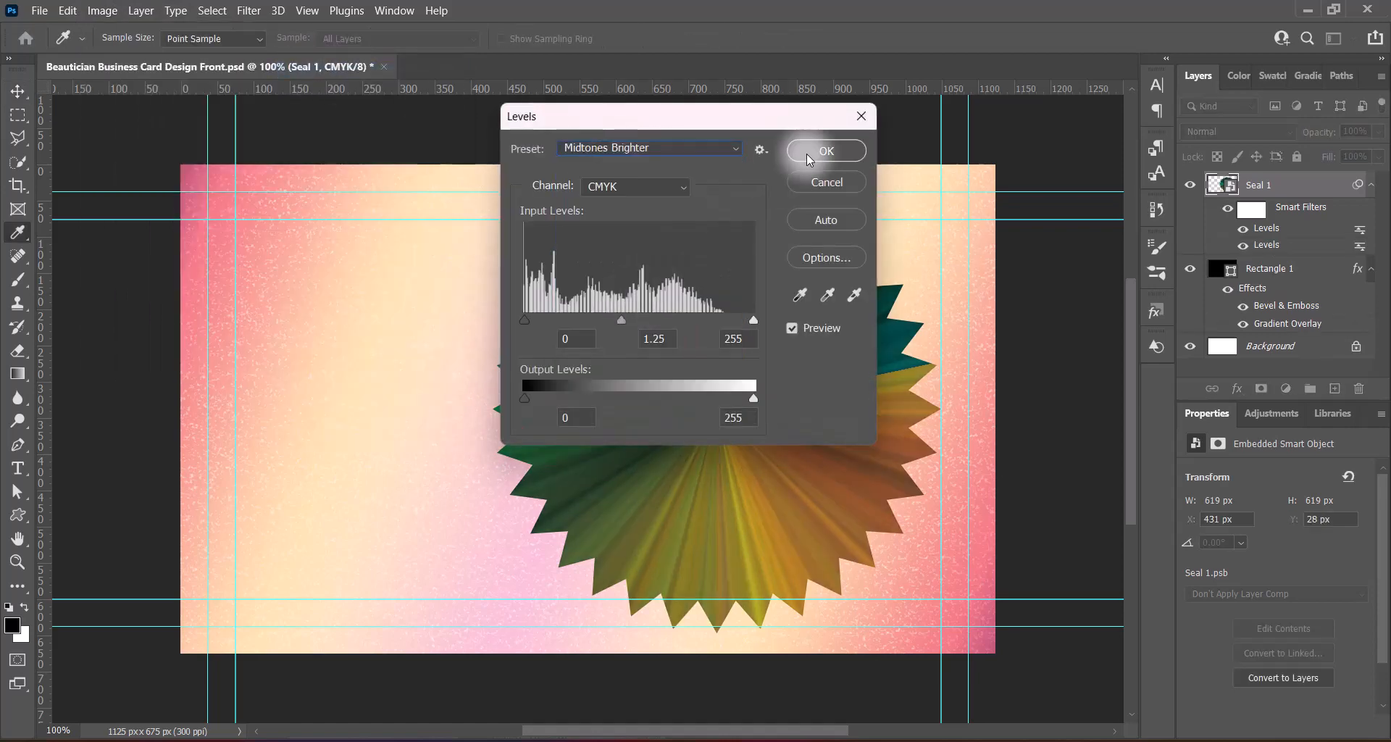
click(806, 154)
Apply a Hue/Saturation preset to the seal to strengthen its colors
click(102, 10)
mouse_move(124, 53)
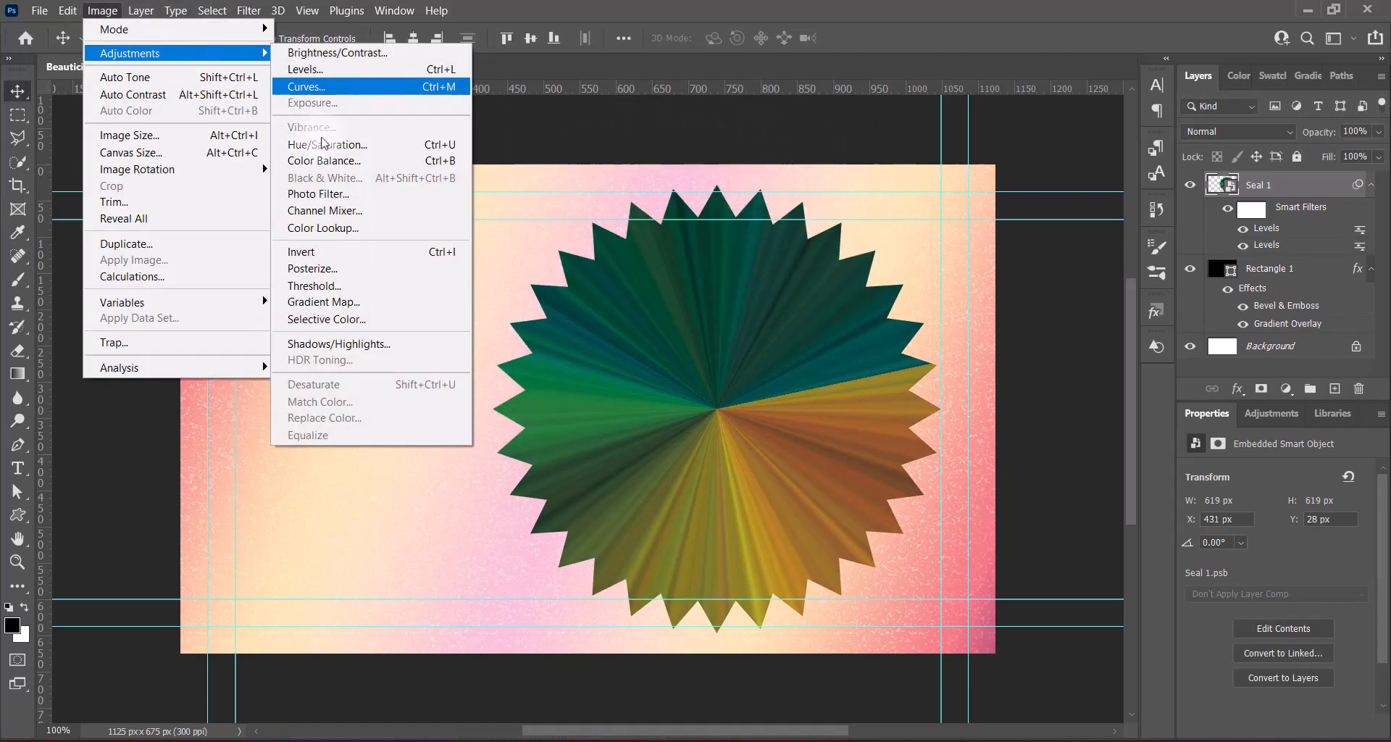
click(326, 141)
click(652, 154)
click(628, 278)
click(652, 154)
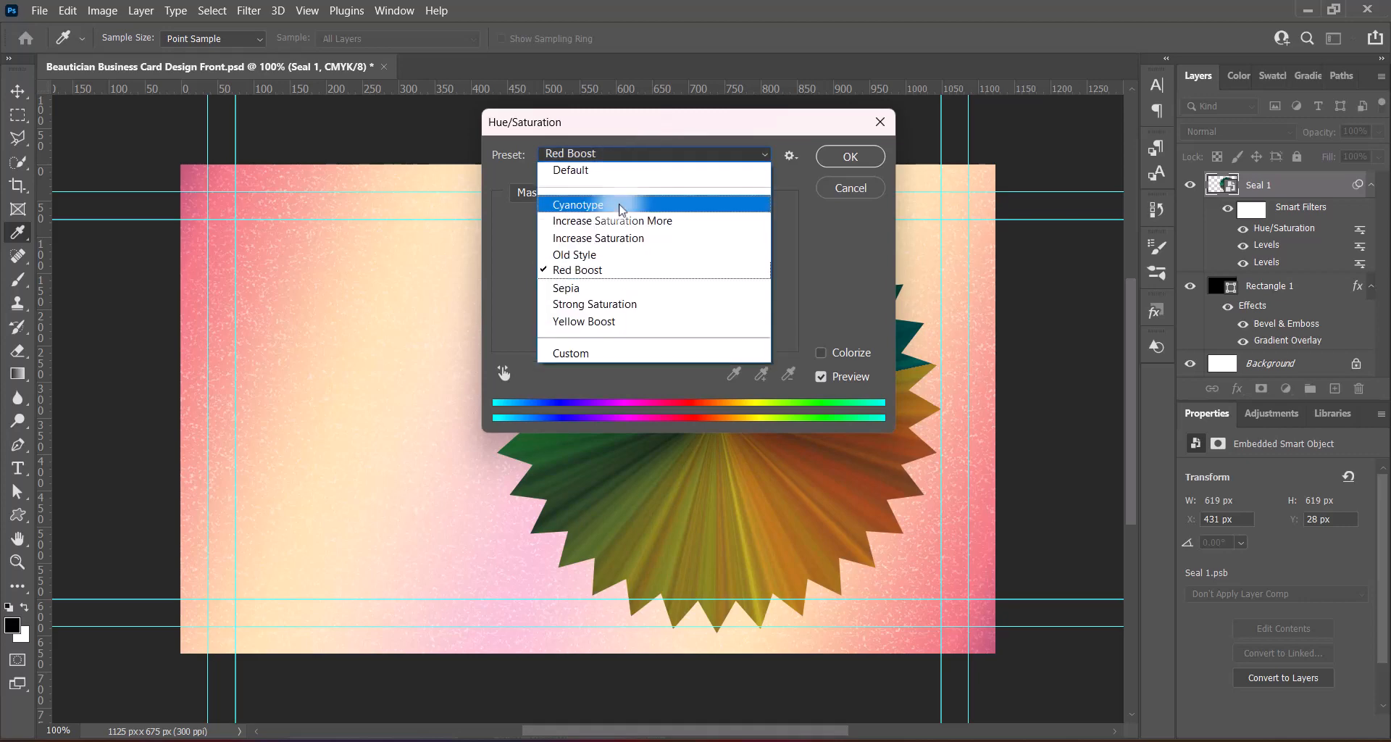
click(623, 205)
click(848, 158)
Convert the adjusted seal layer to a new smart object and keep its blend mode at Normal after previewing others
right_click(1294, 184)
click(1204, 179)
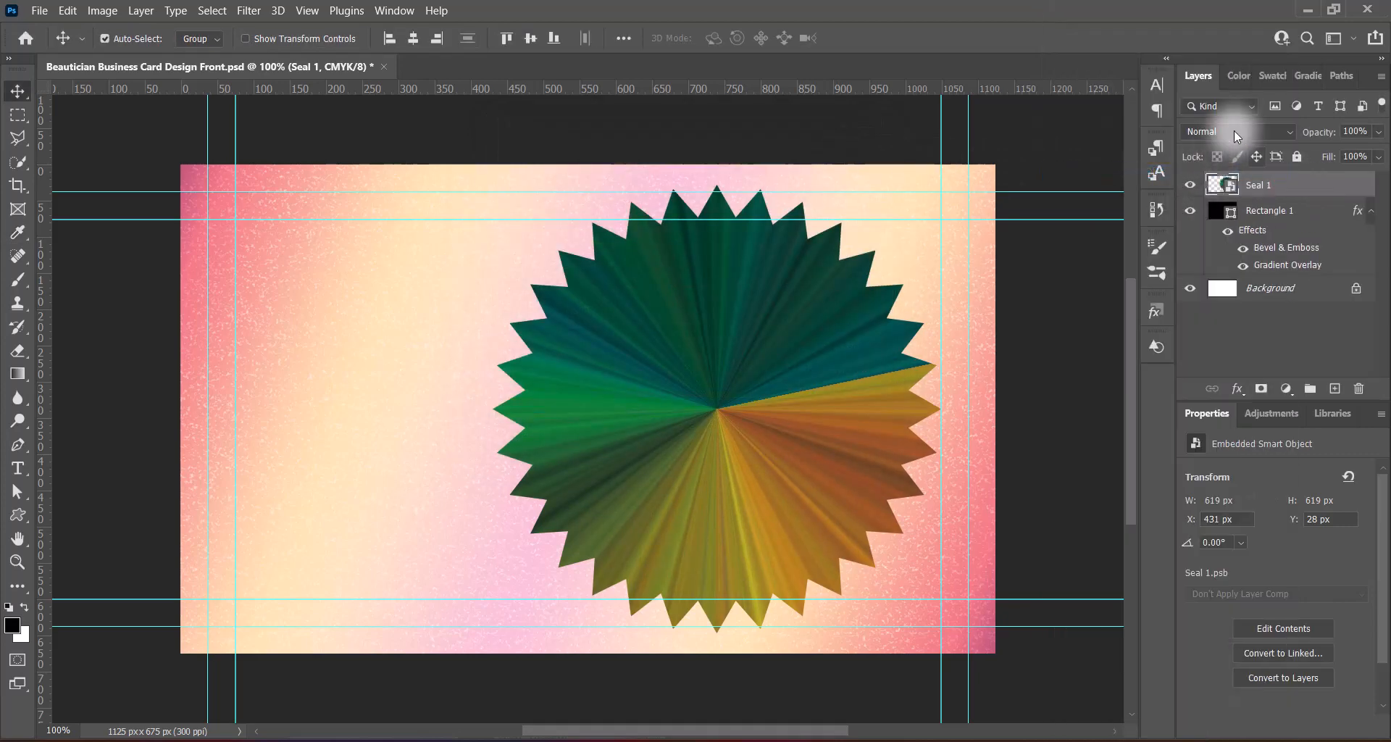
click(1233, 131)
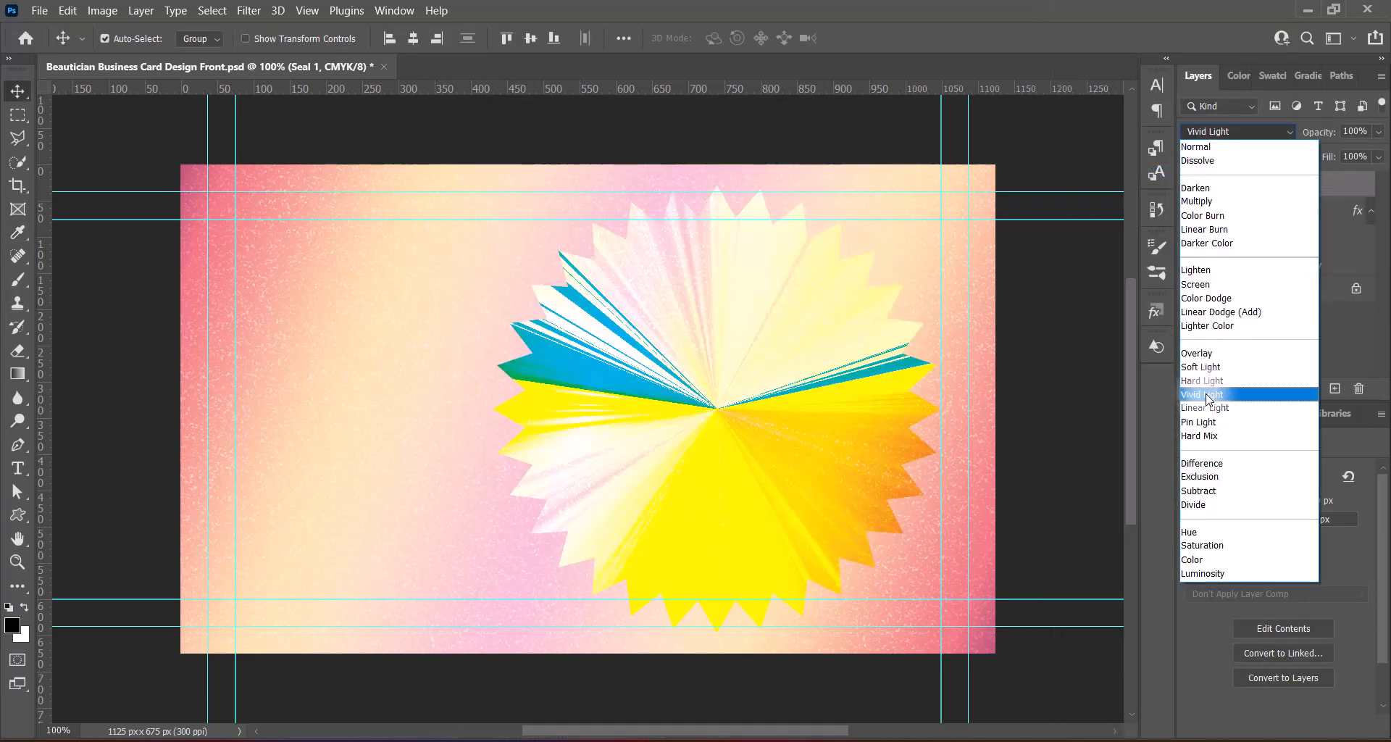
click(1196, 147)
Apply a Radial Blur to the seal with the Zoom method, Best quality and an amount of 100
click(248, 12)
mouse_move(290, 225)
click(505, 349)
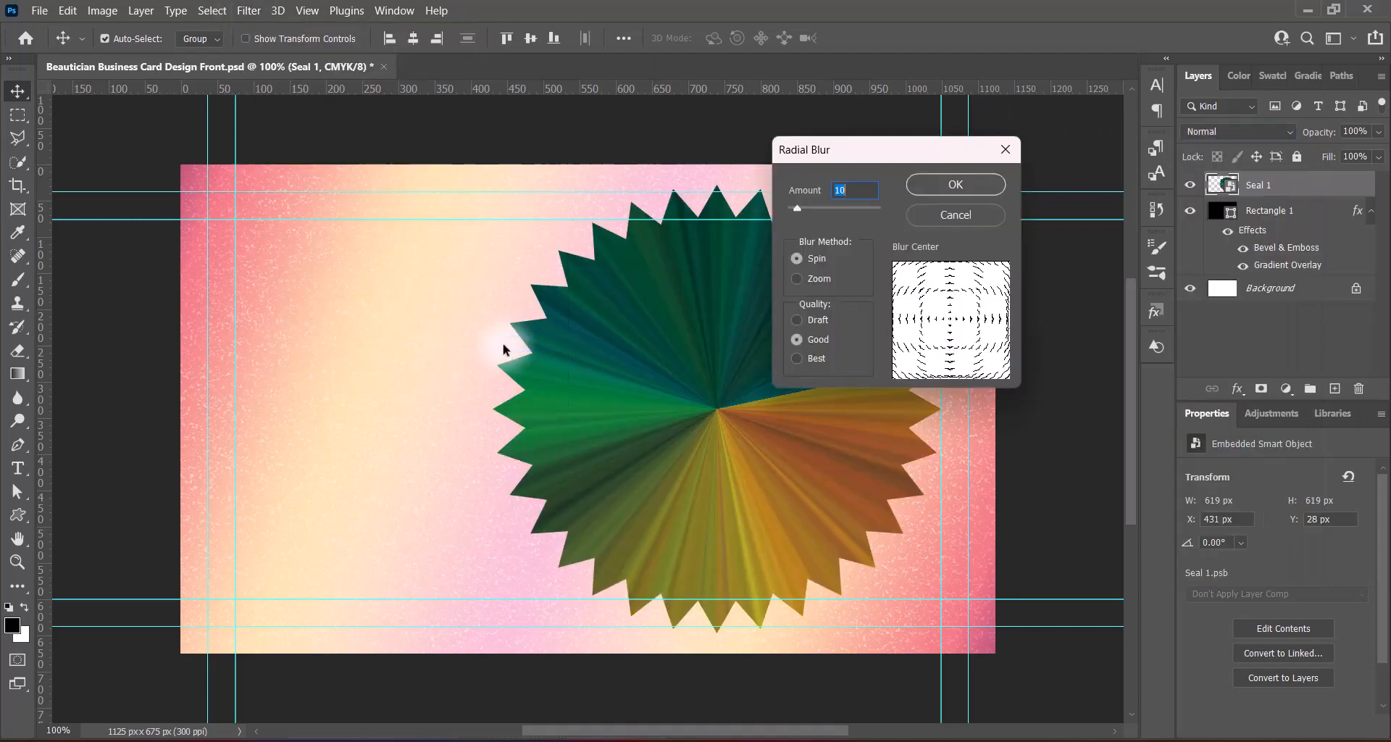
click(798, 279)
click(798, 359)
drag(797, 208, 881, 208)
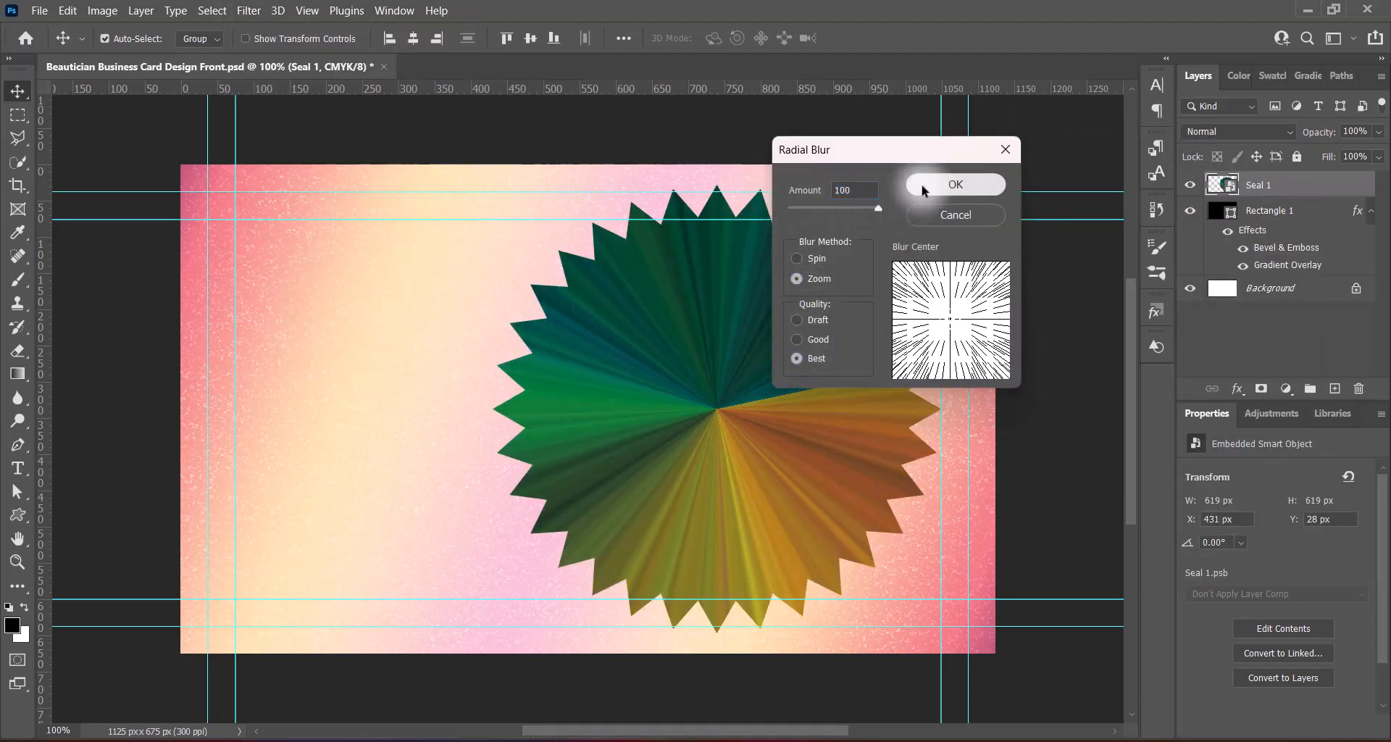
click(922, 187)
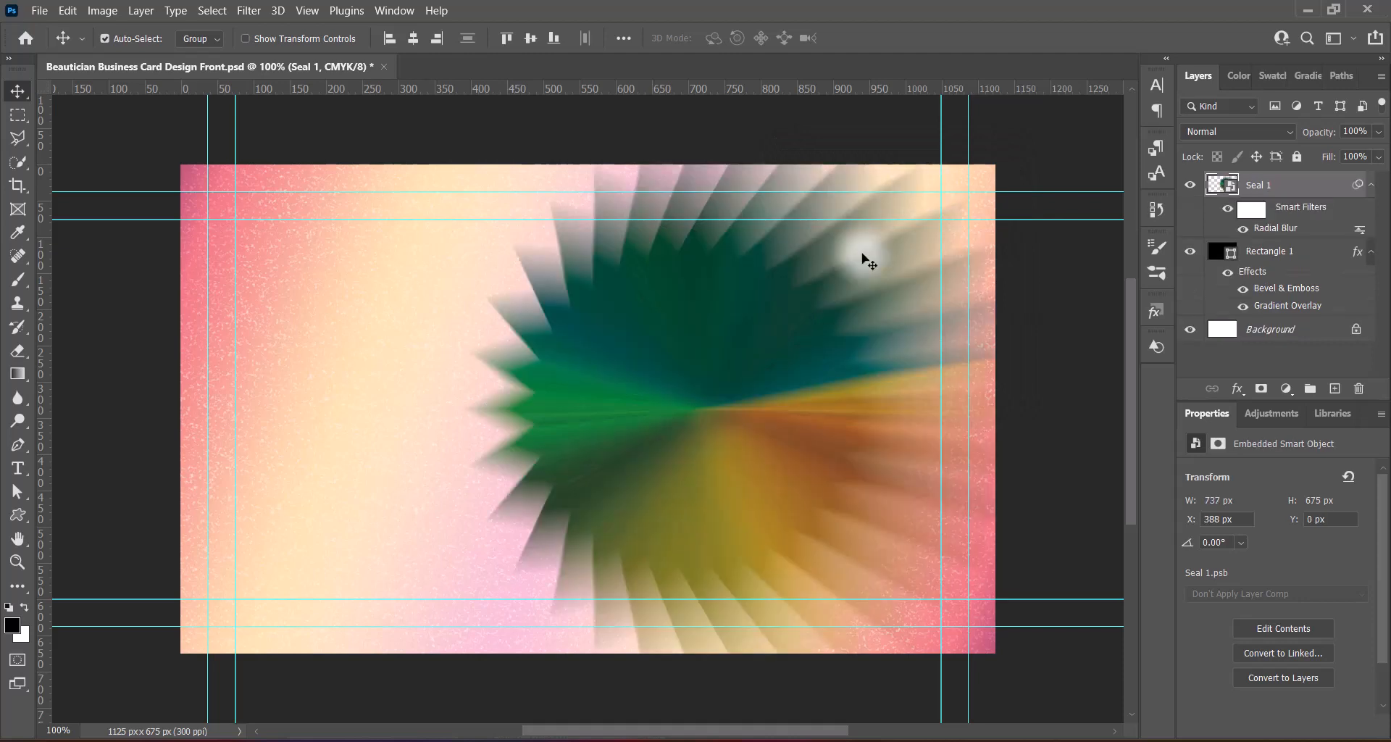
Transform the blurred seal and shift it toward the card's right edge, to about X 450, Y 0 px
drag(719, 412, 720, 413)
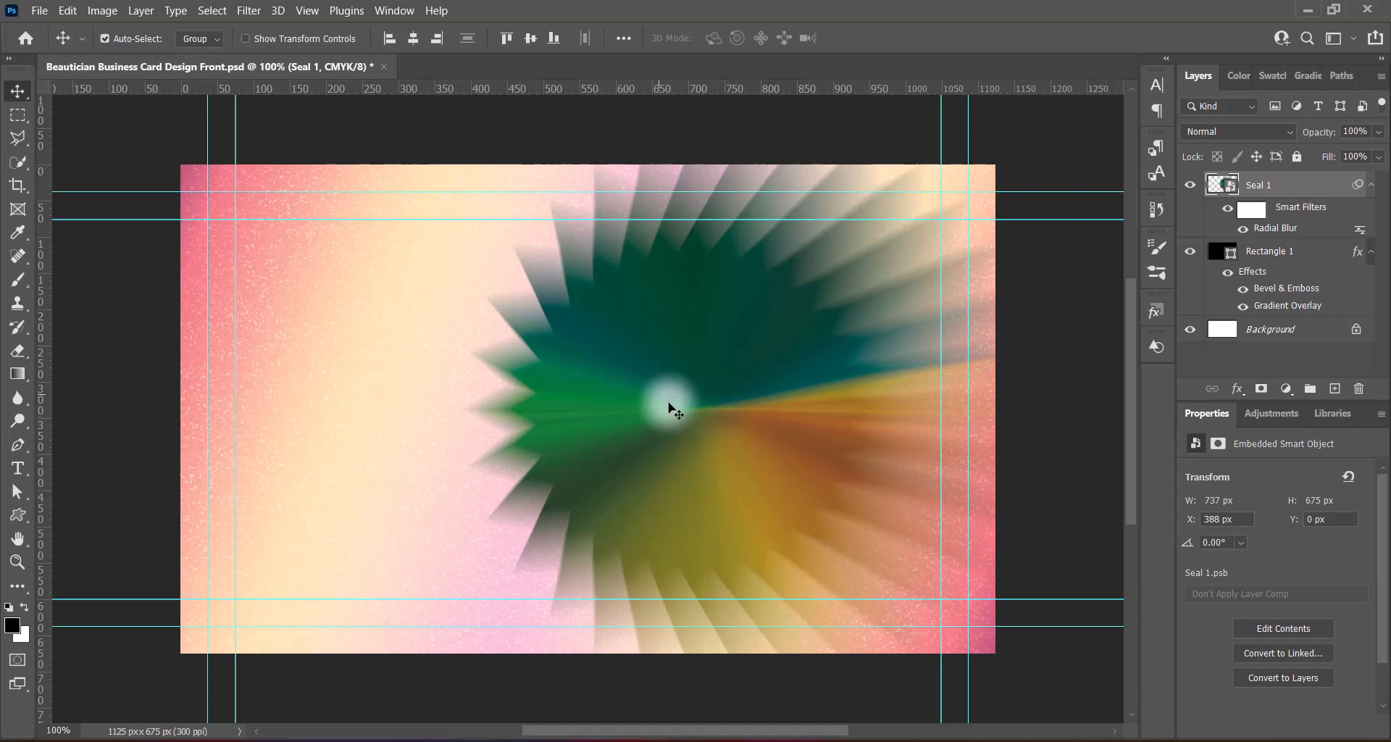
key(ctrl+t)
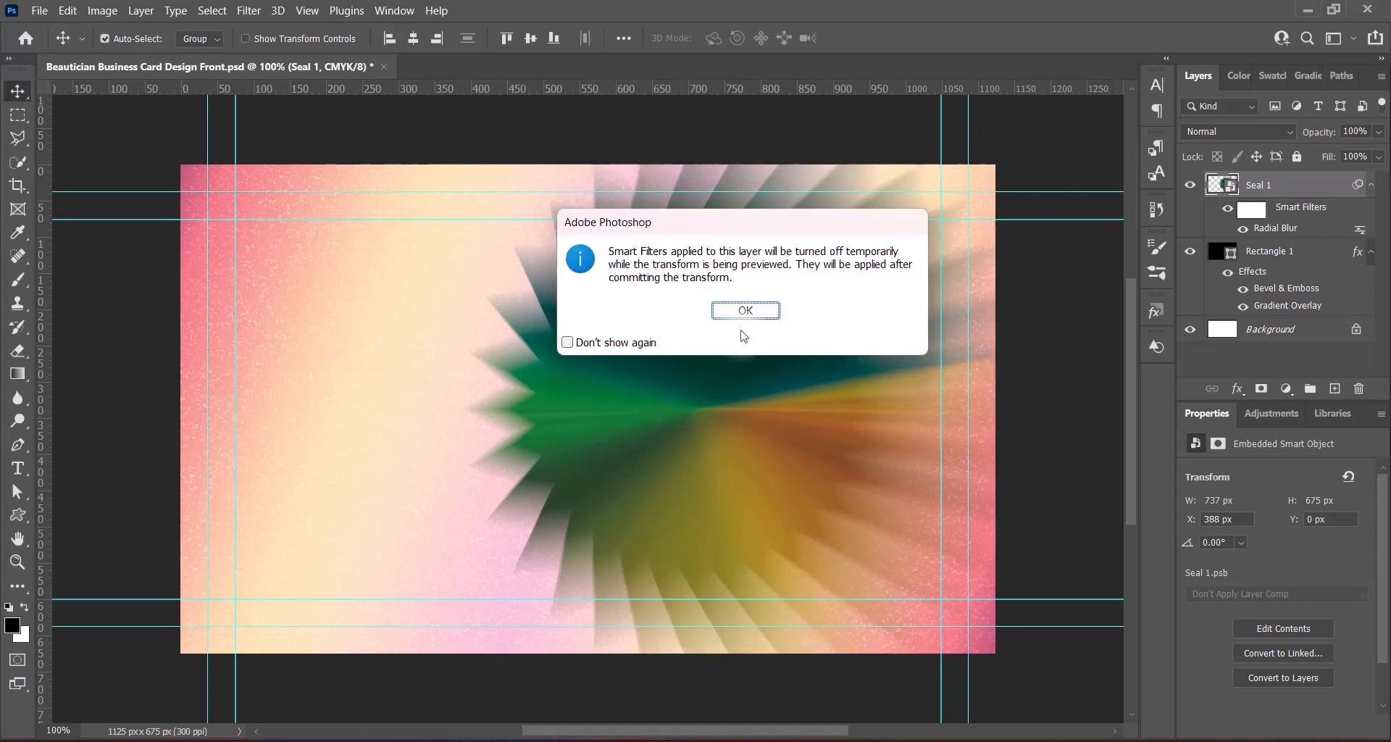
click(751, 394)
drag(182, 408, 235, 407)
drag(754, 417, 758, 410)
key(Escape)
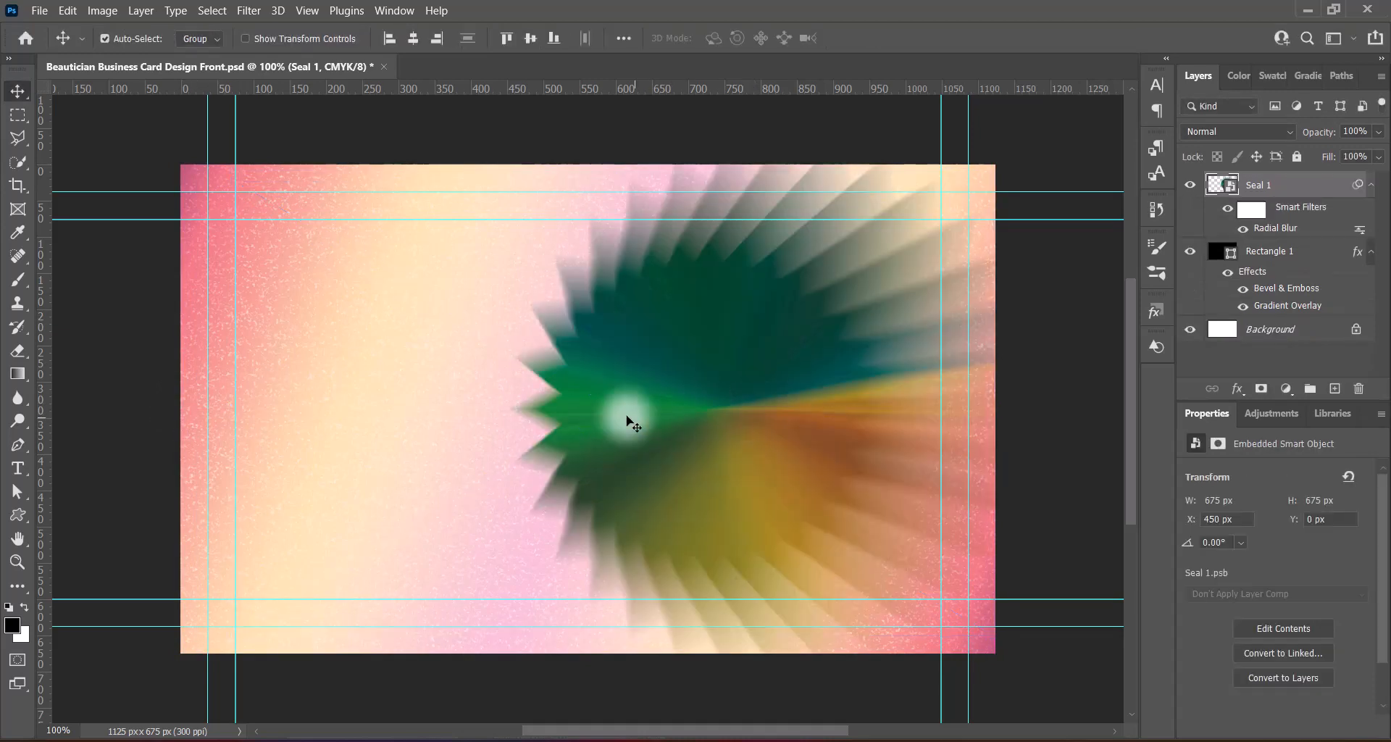
Convert the blurred seal layer to a new smart object and set its blend mode to Darker Color after previewing others
right_click(1291, 189)
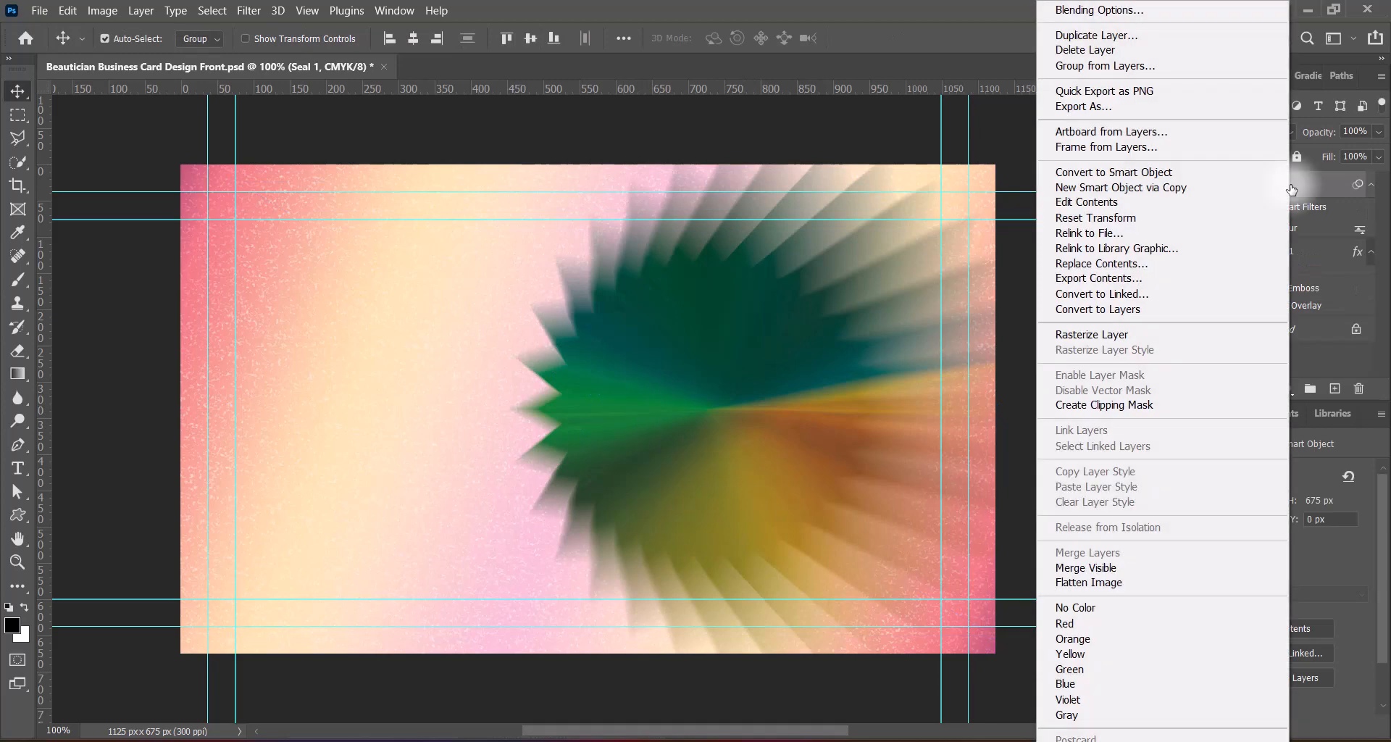
key(Escape)
click(1237, 131)
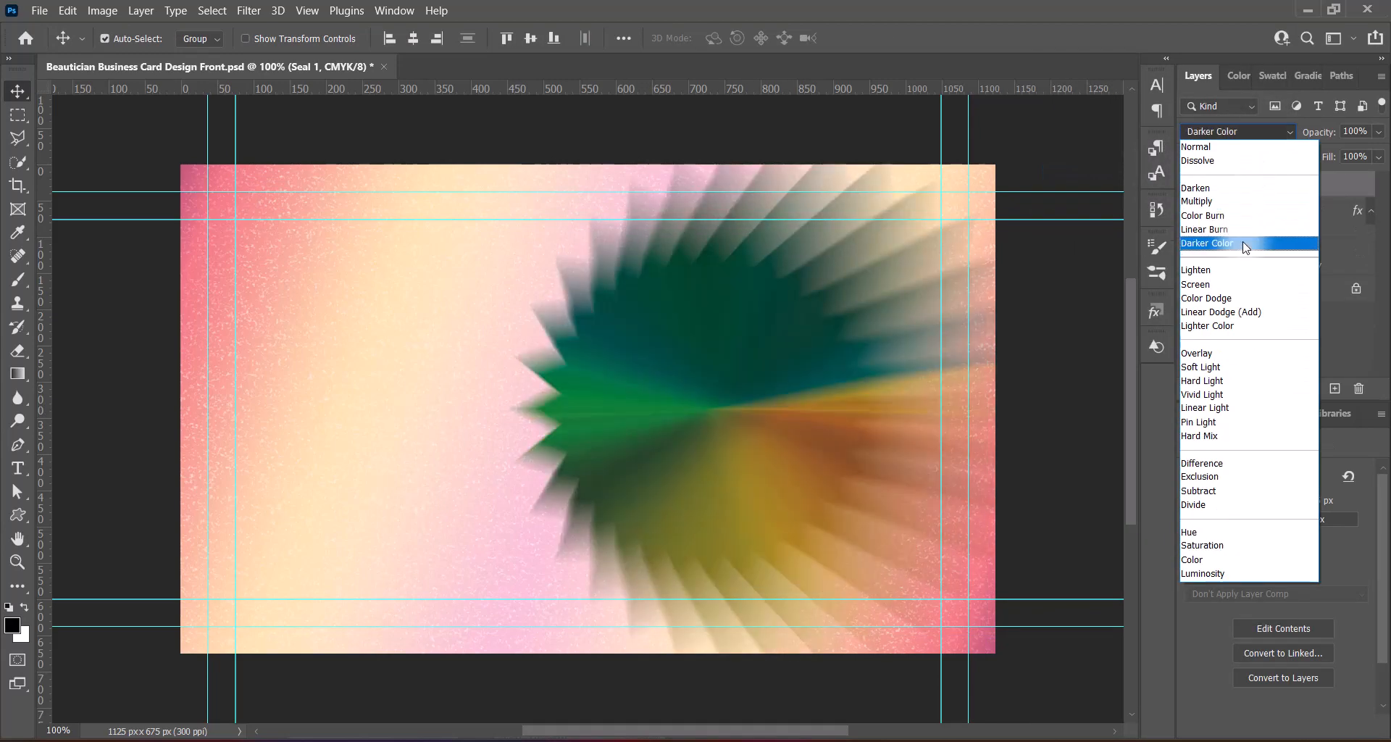
key(Down)
key(Down)
key(Down)
key(Down)
key(Down)
key(Down)
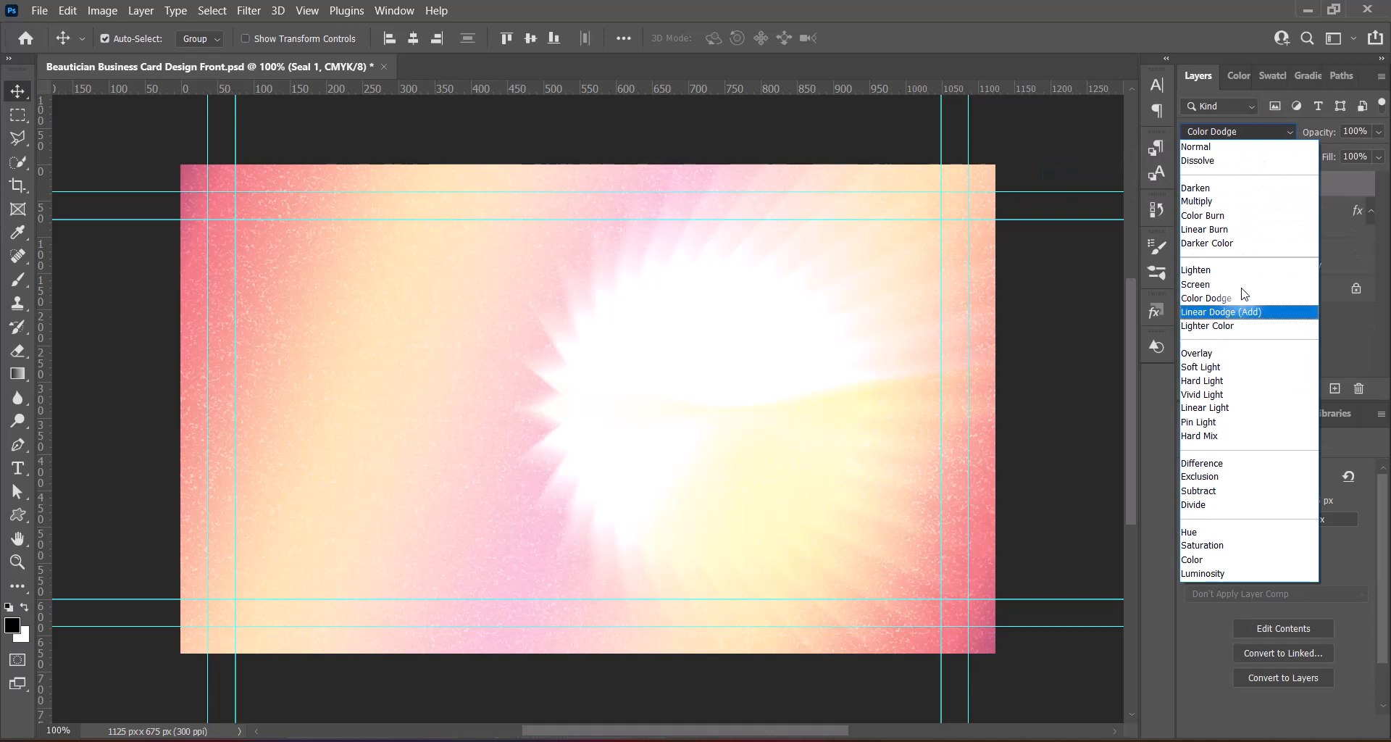
key(Down)
key(Down)
key(Down)
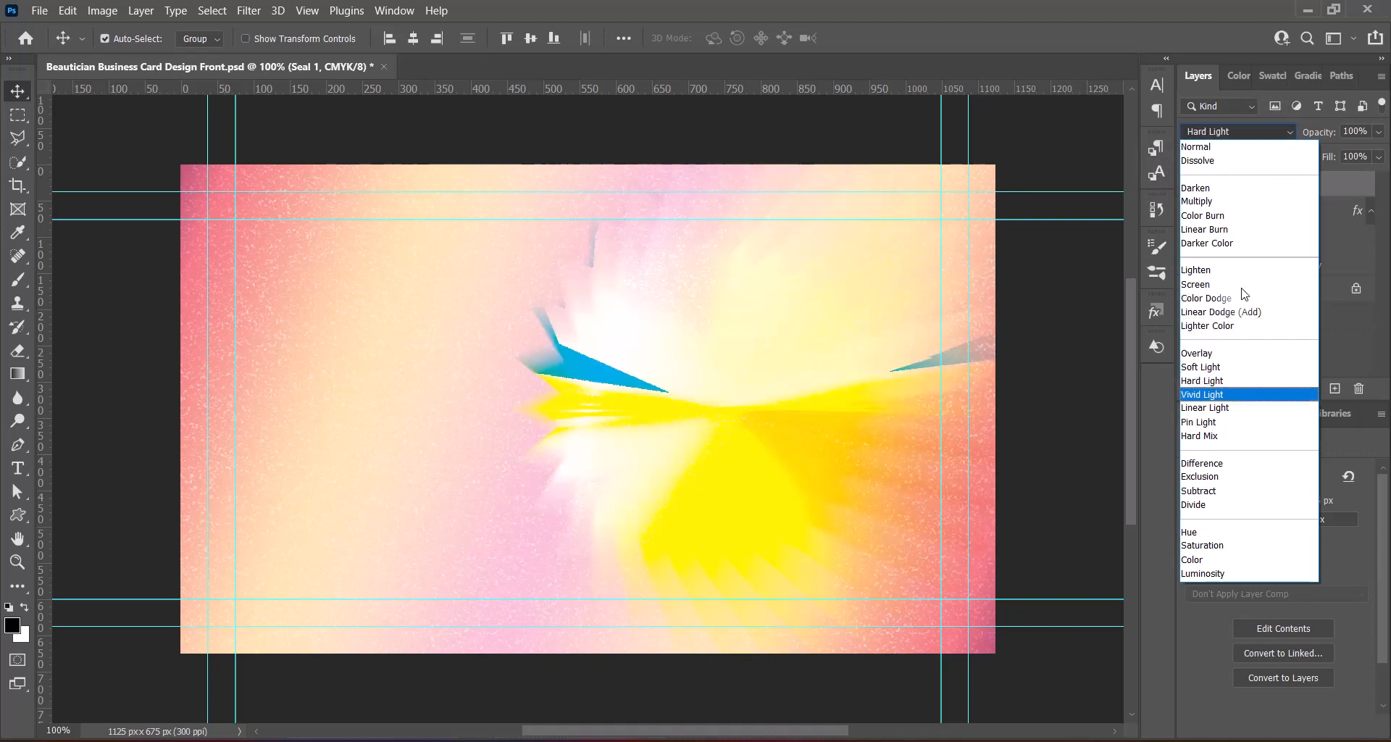
key(Down)
key(Down)
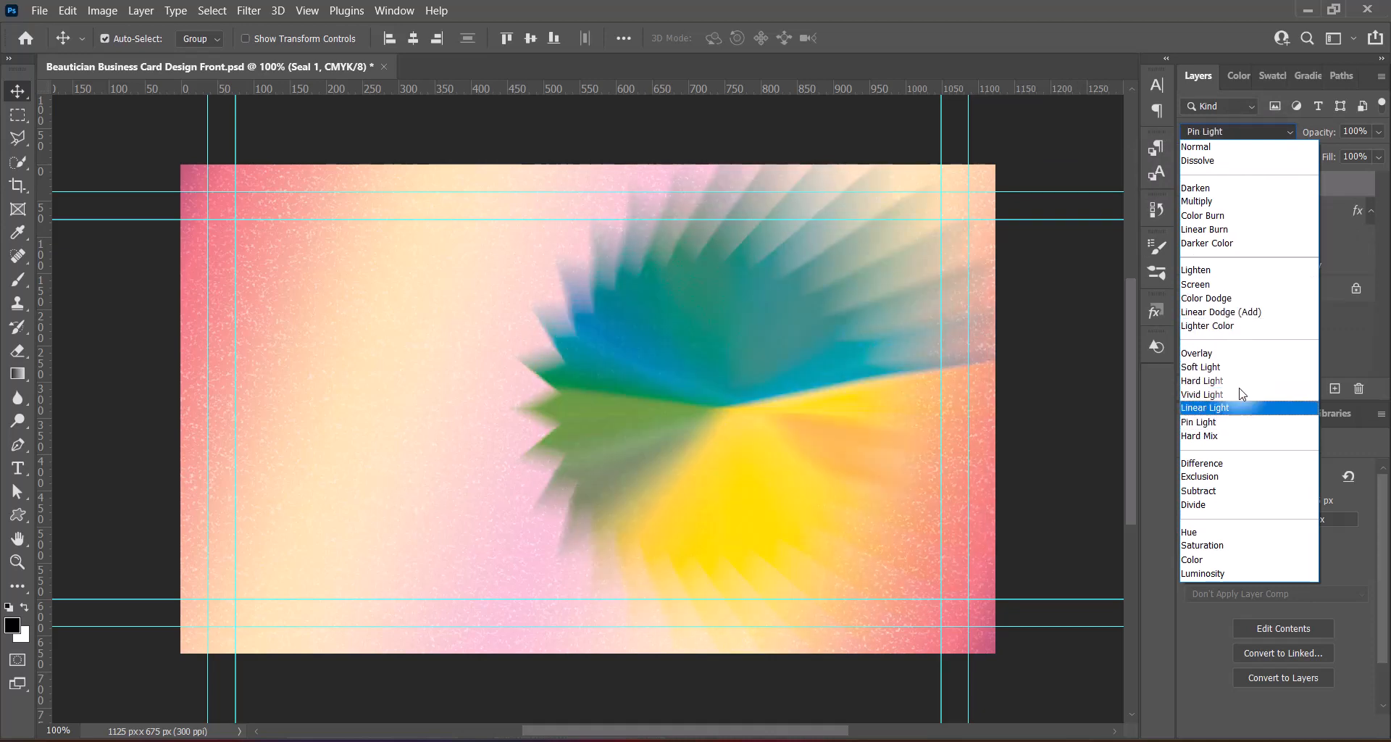
key(Down)
key(Down)
key(Down)
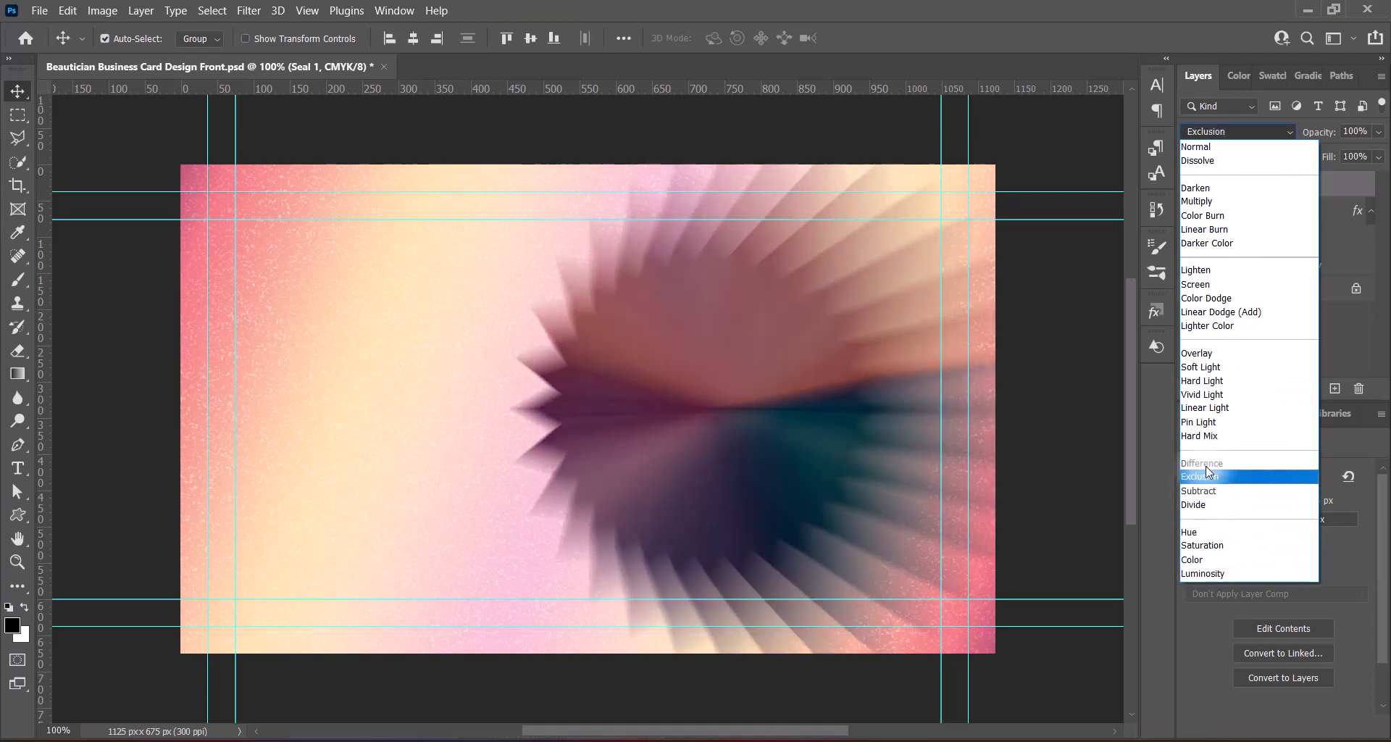
key(Up)
key(Up)
key(Up)
key(Up)
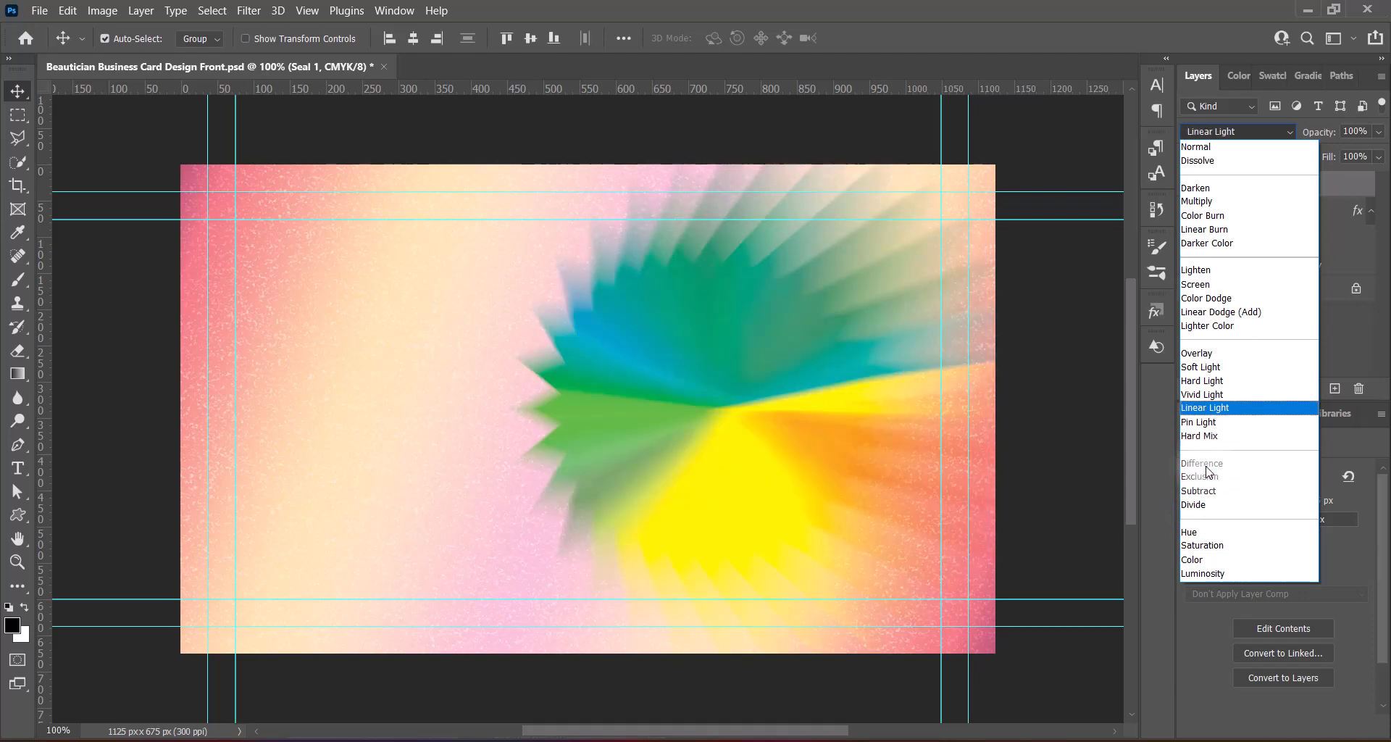
key(Down)
key(Up)
key(Up)
key(Up)
key(Up)
key(Up)
key(Up)
key(Up)
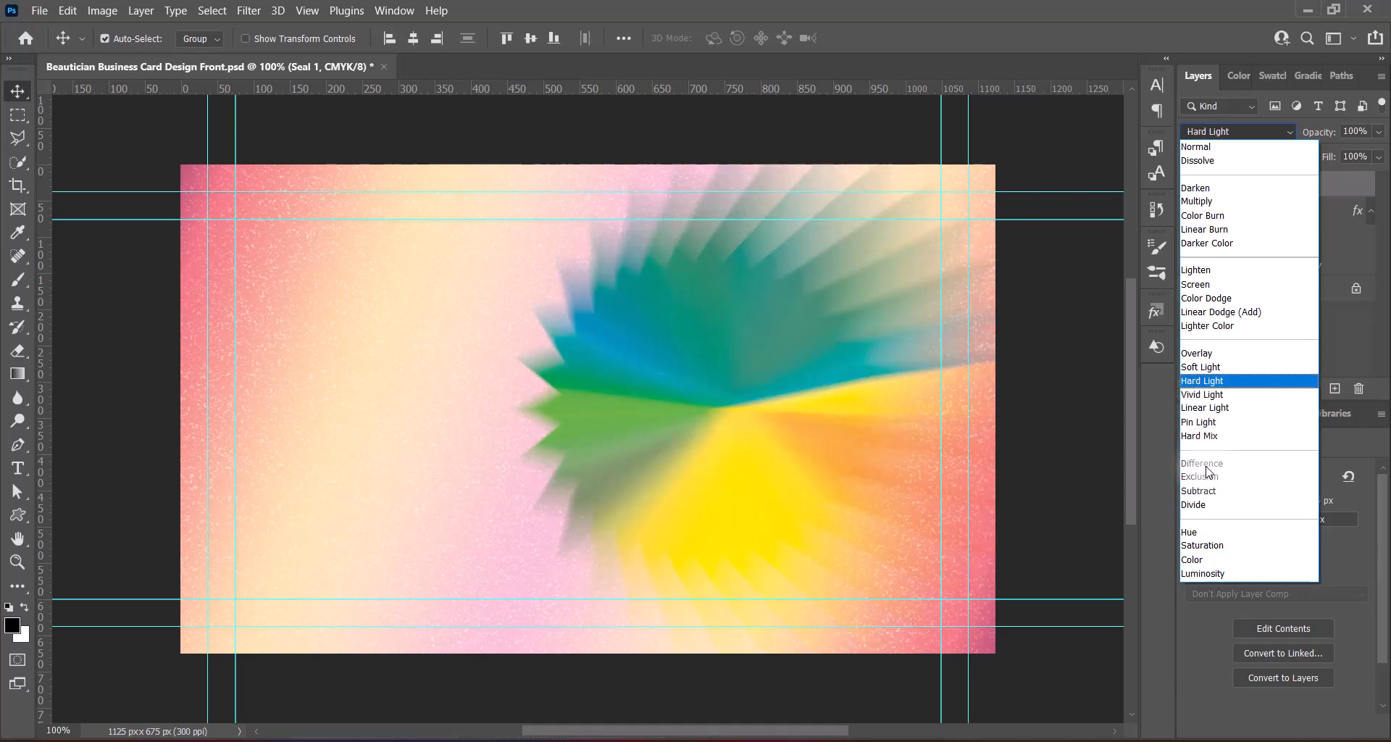
key(Up)
key(Up)
key(Up)
key(Up)
key(Up)
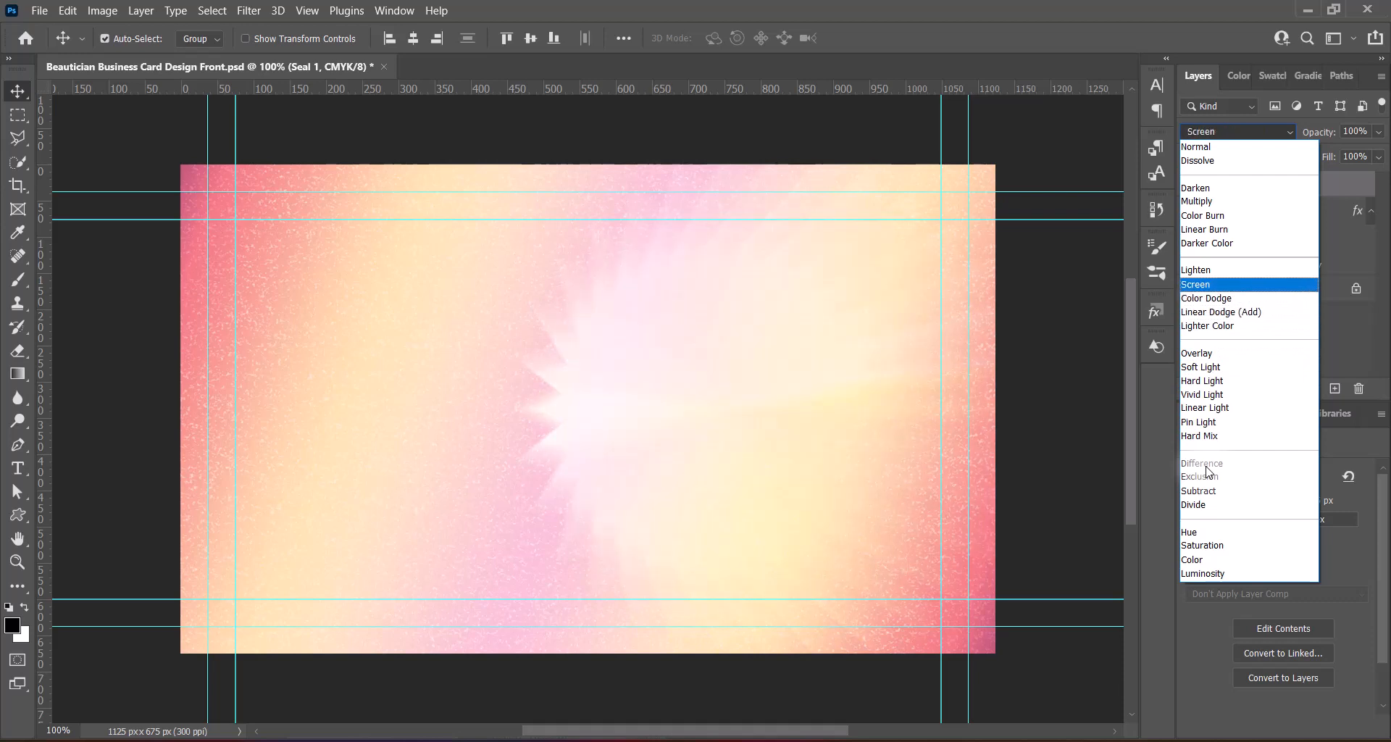
key(Up)
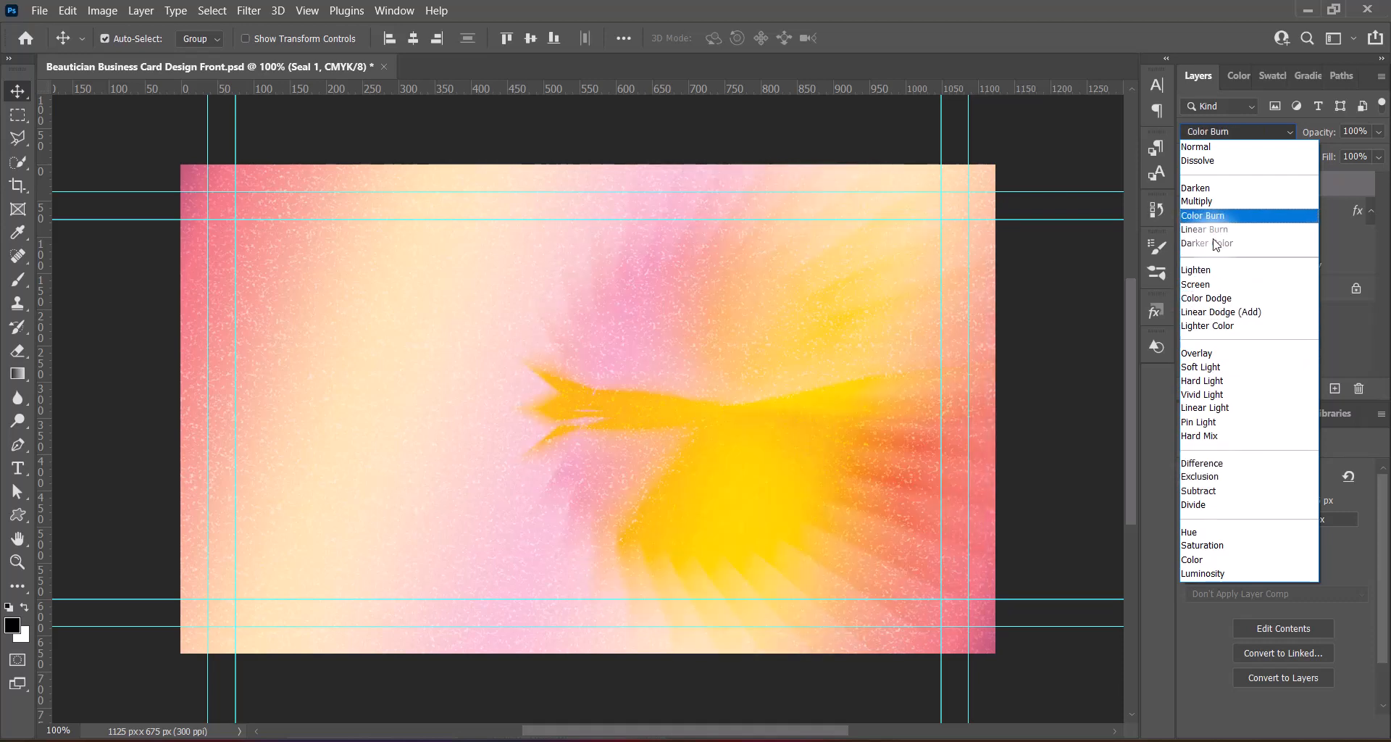
key(Up)
key(Up)
key(Down)
key(Down)
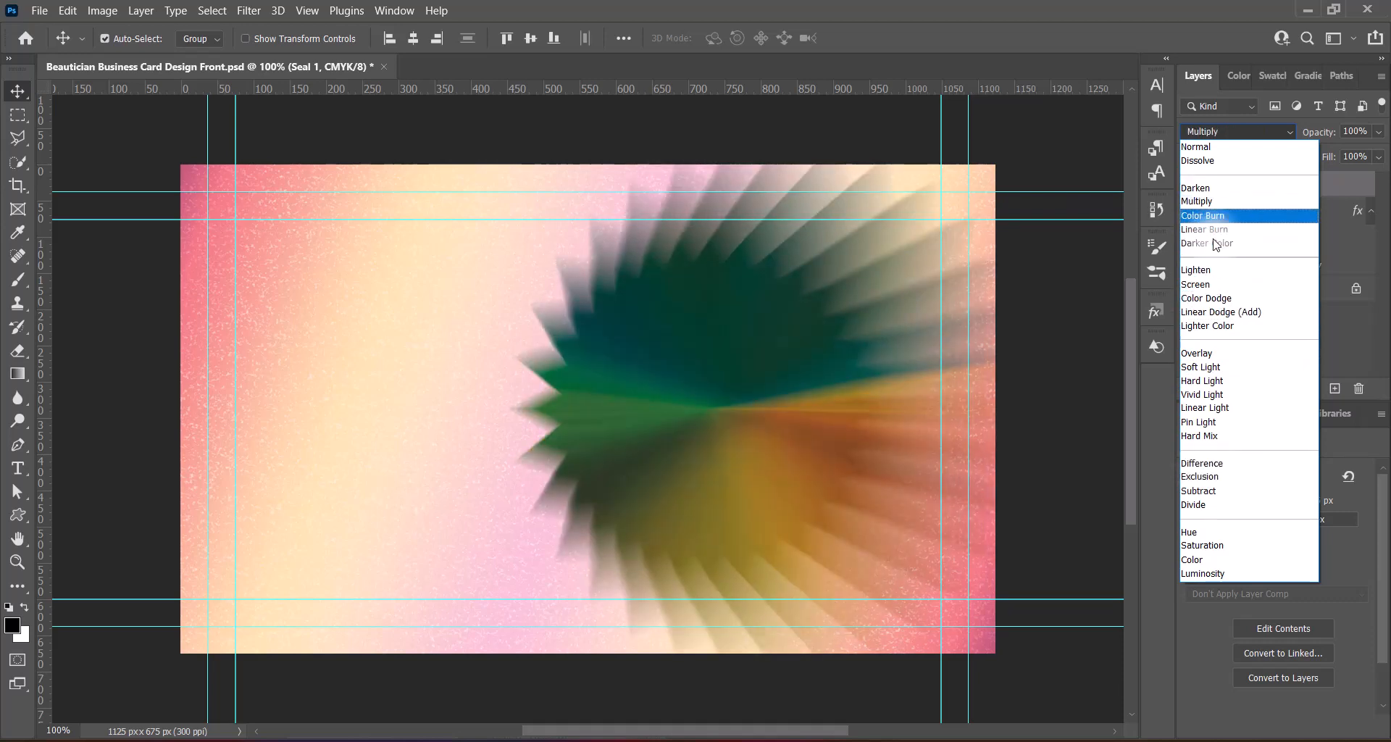
key(Up)
key(Down)
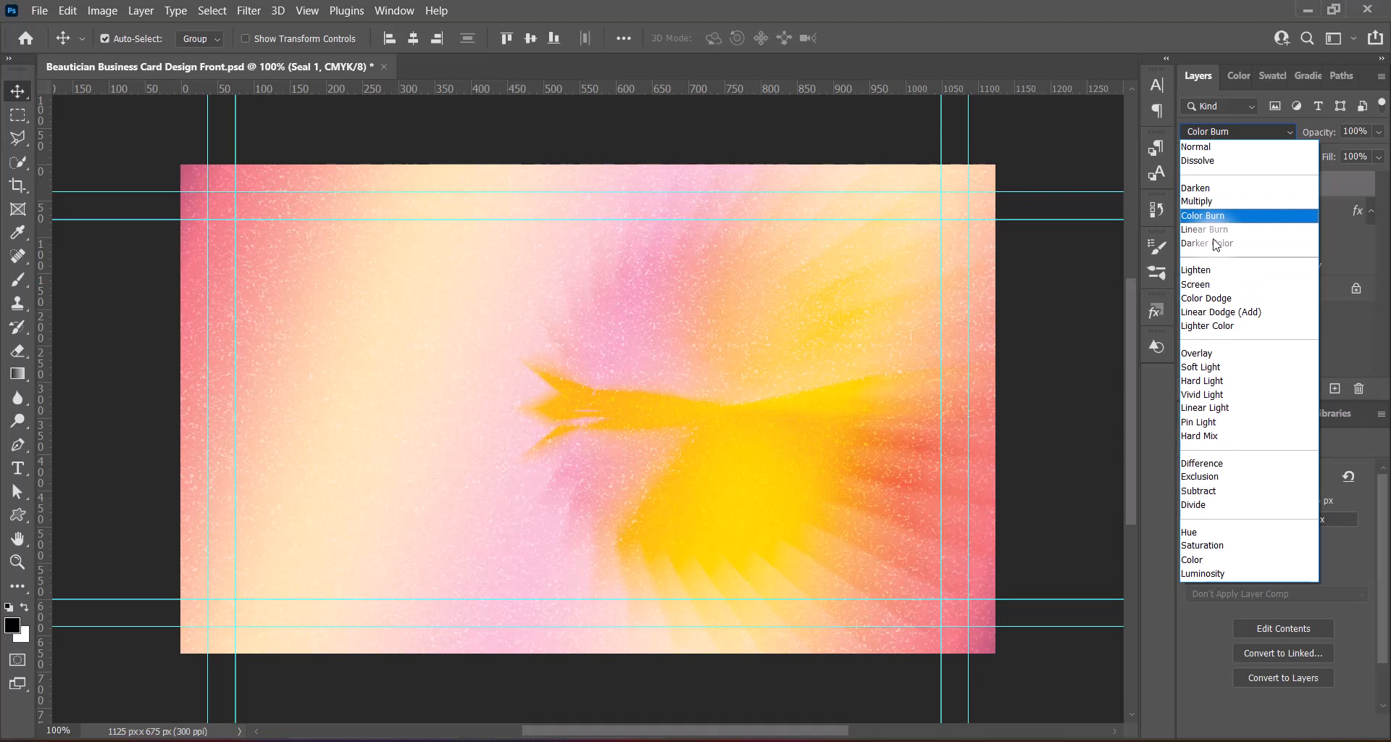
key(Down)
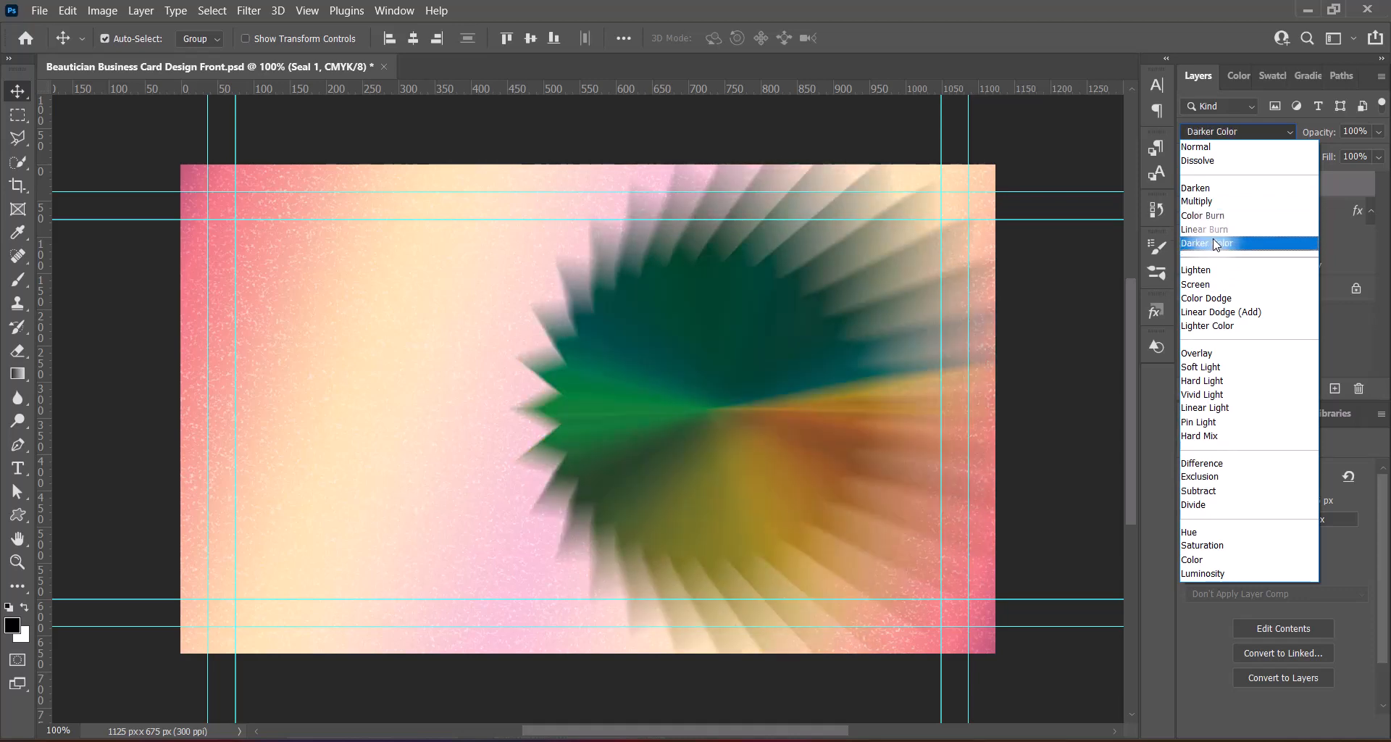
key(Down)
key(Down)
key(Down)
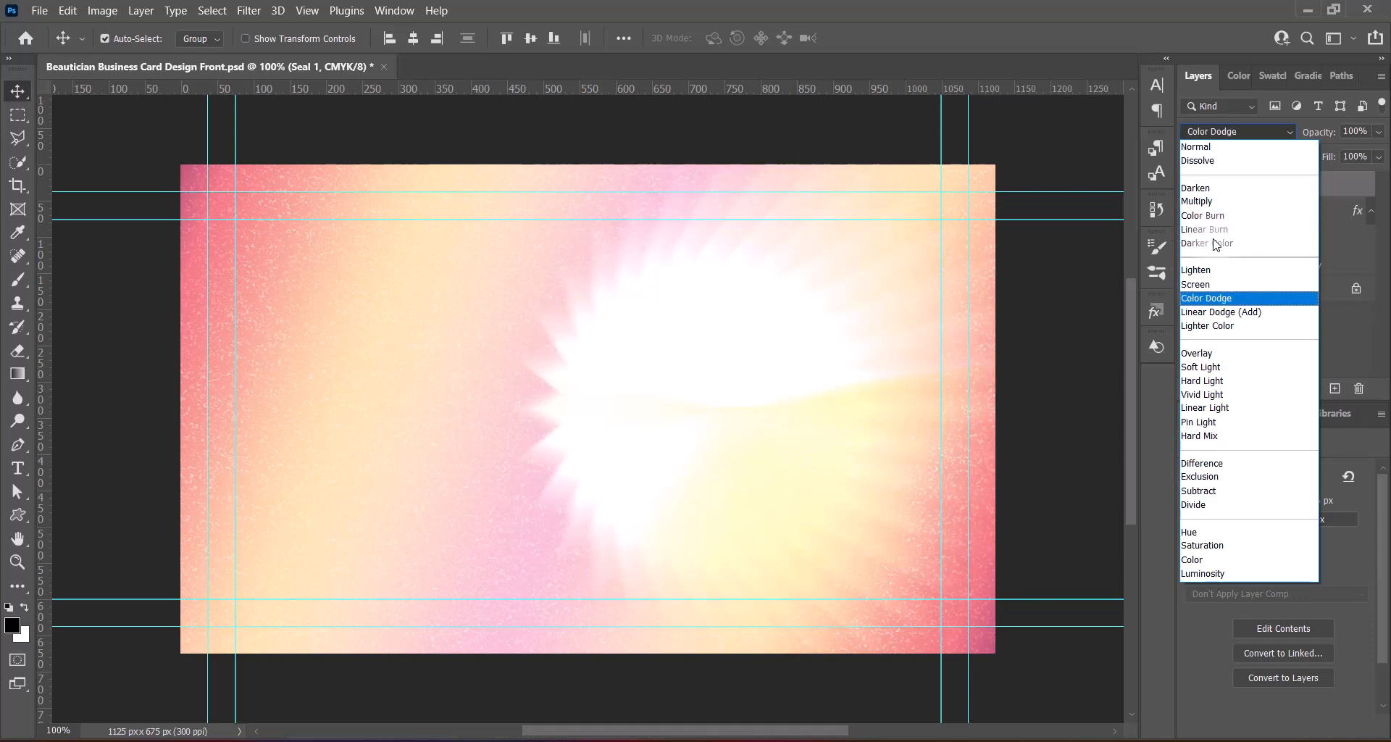
key(Down)
key(Down)
key(Down)
key(Down)
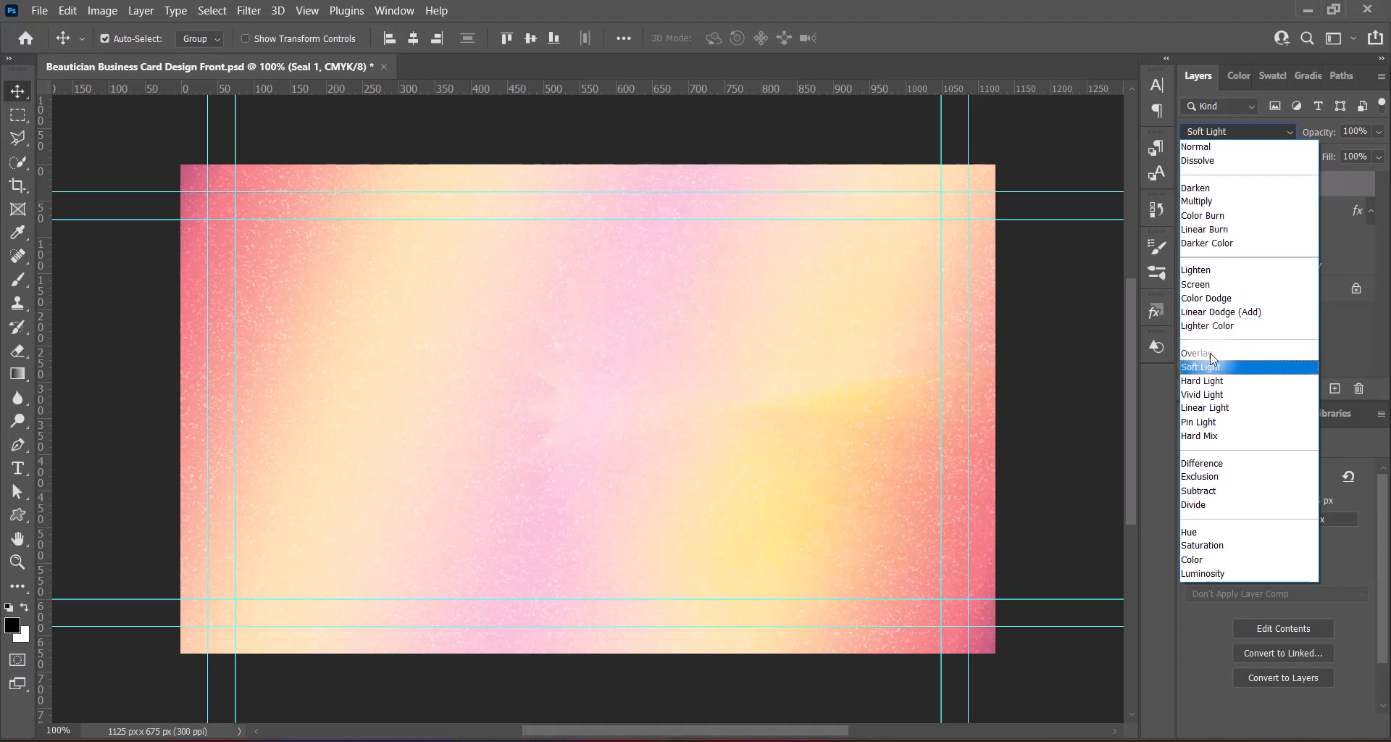
key(Down)
key(Down)
key(Down)
key(Down)
key(Down)
key(Down)
key(Down)
key(Down)
key(Down)
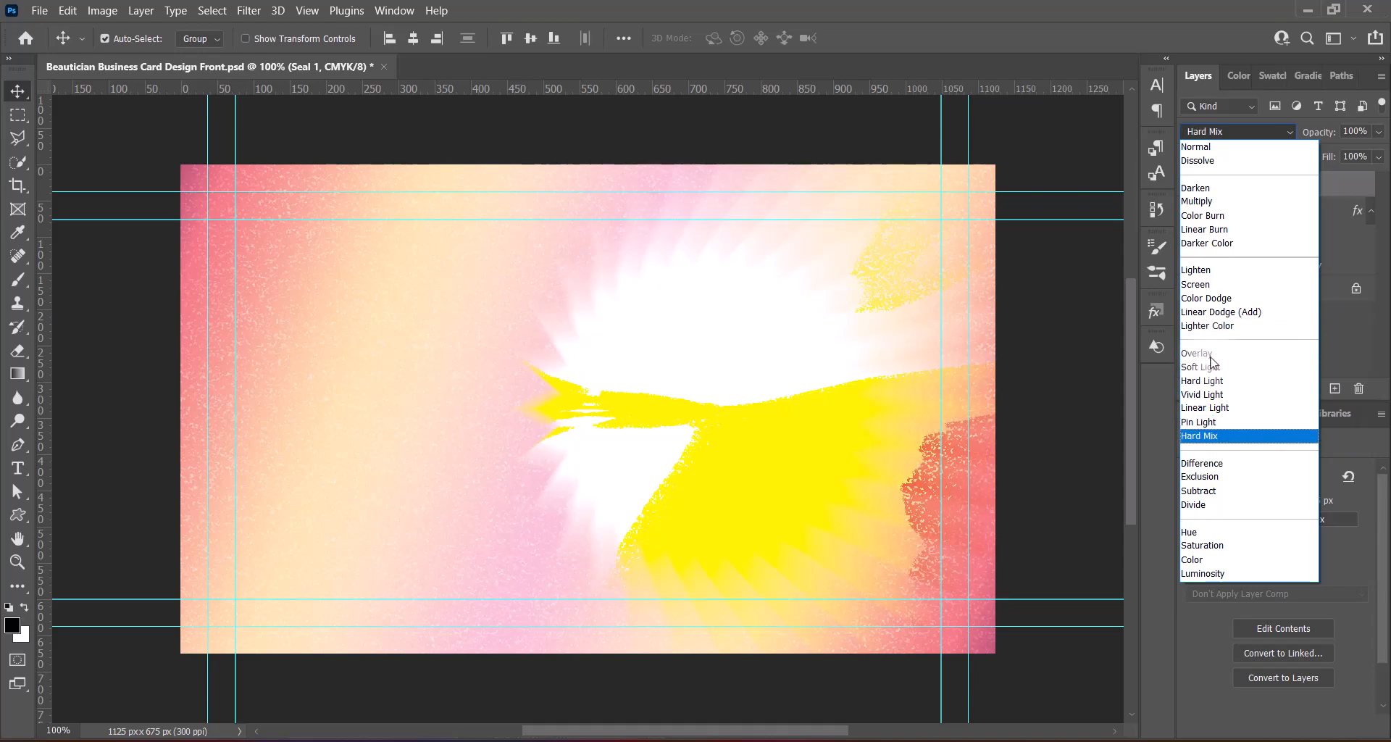
key(Down)
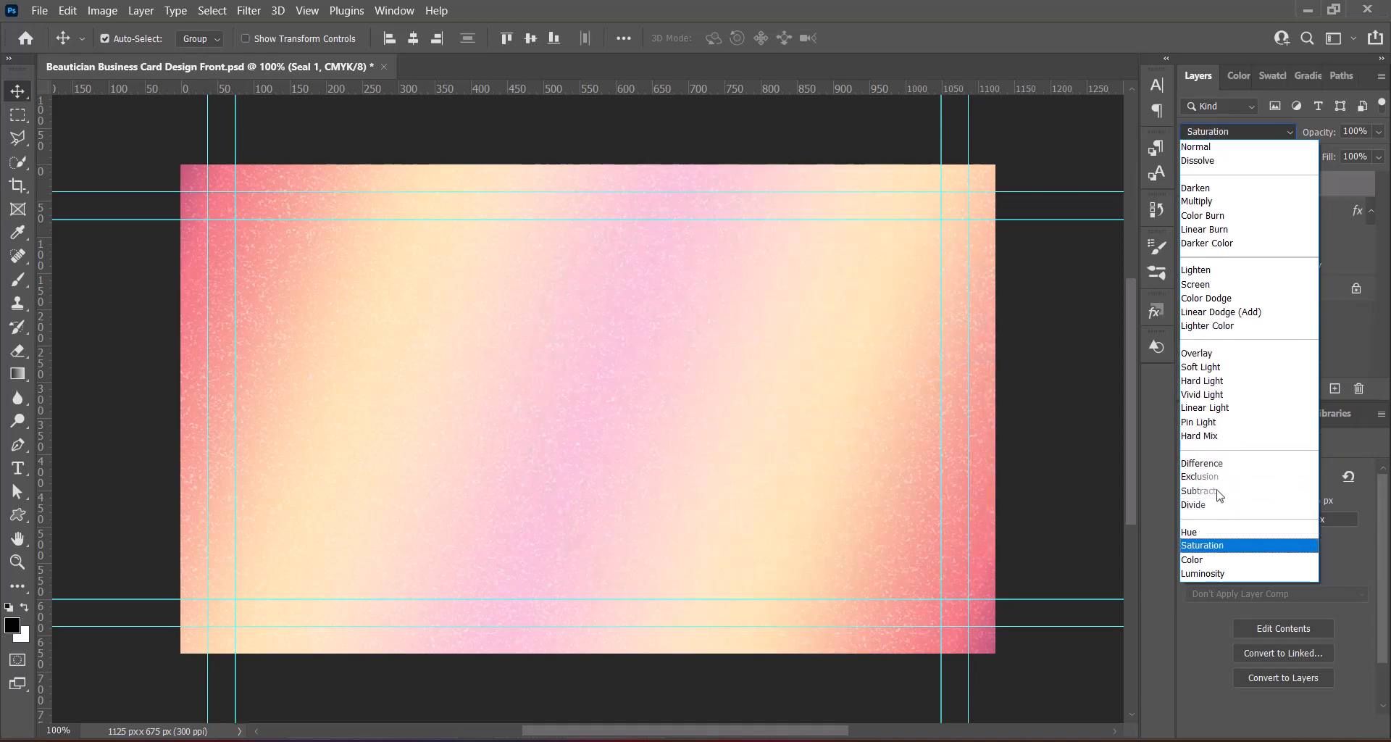
key(Up)
key(Up)
key(Up)
key(Up)
key(Up)
key(Up)
key(Up)
key(Up)
key(Up)
key(Up)
key(Up)
key(Up)
key(Up)
key(Up)
key(Up)
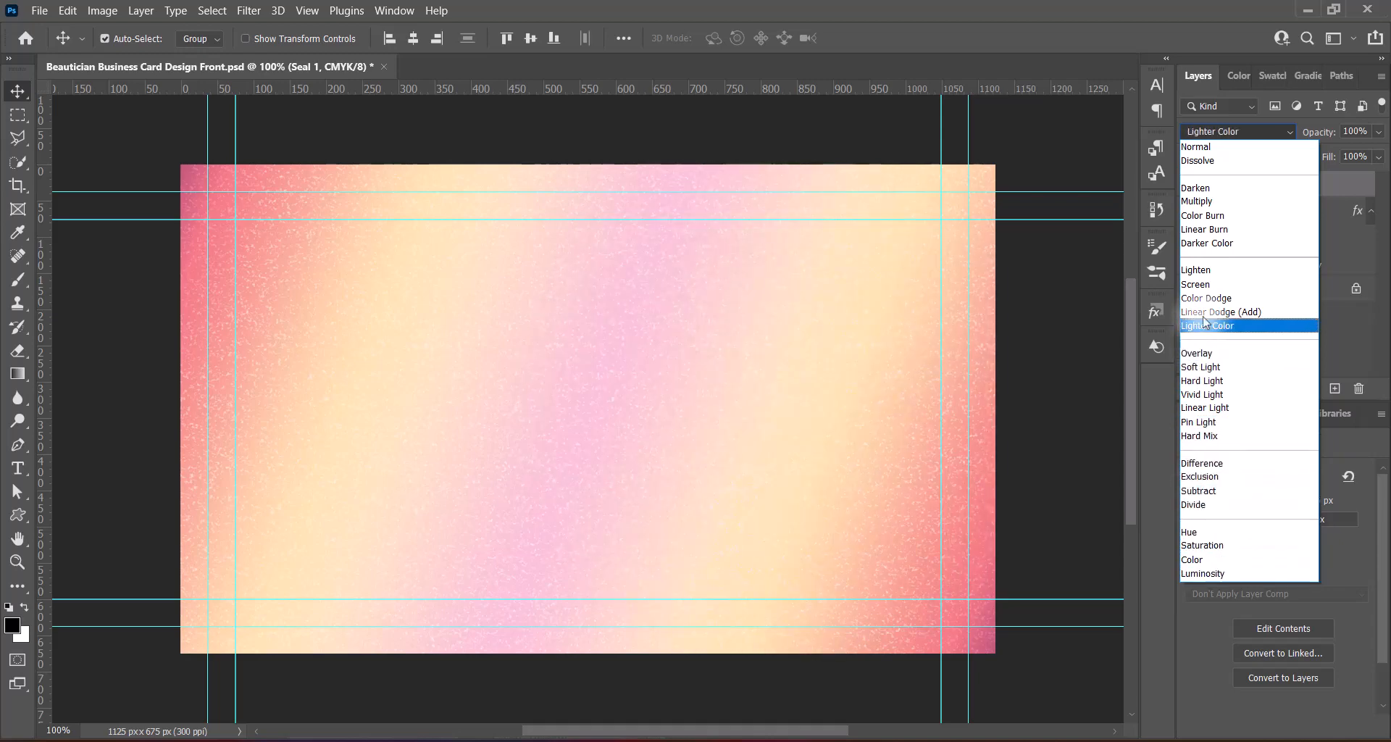
key(Down)
key(Up)
key(Up)
key(Up)
key(Up)
key(Up)
key(Up)
key(Up)
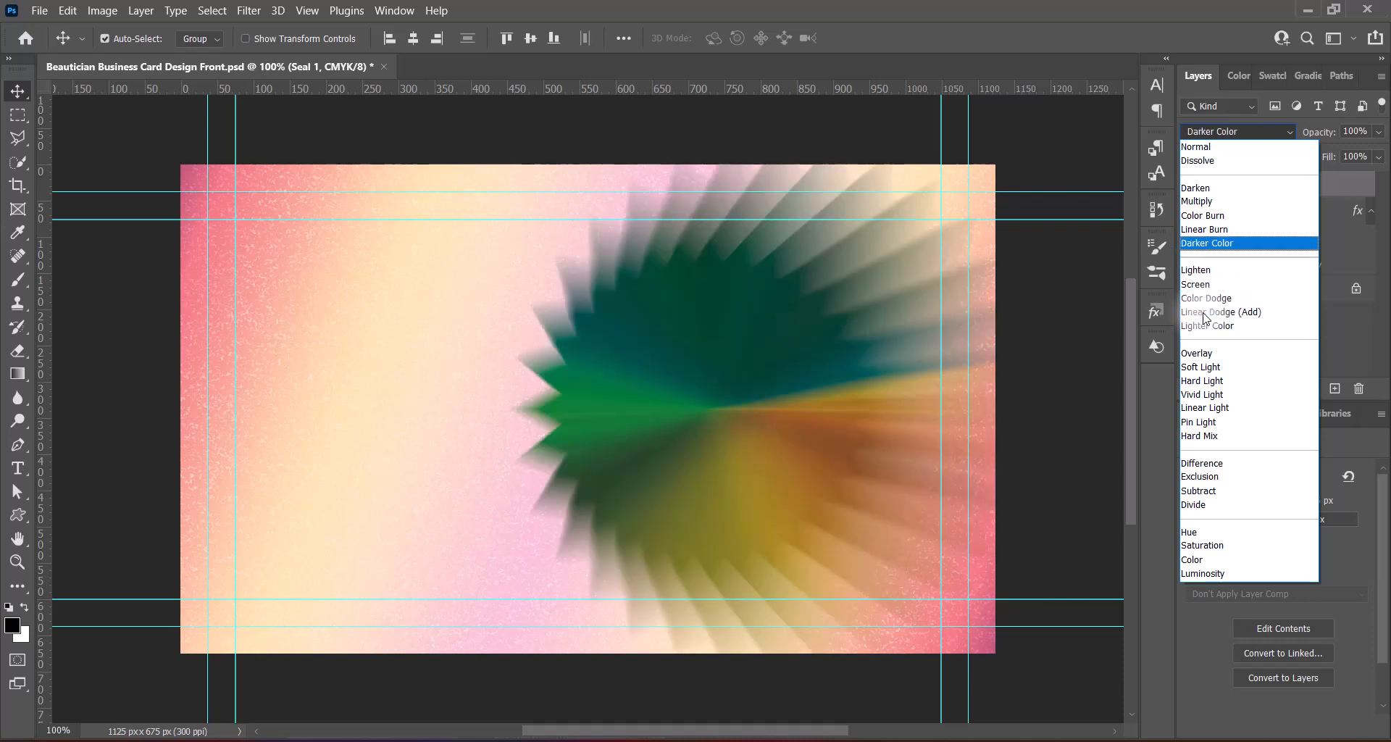
key(Down)
key(Down)
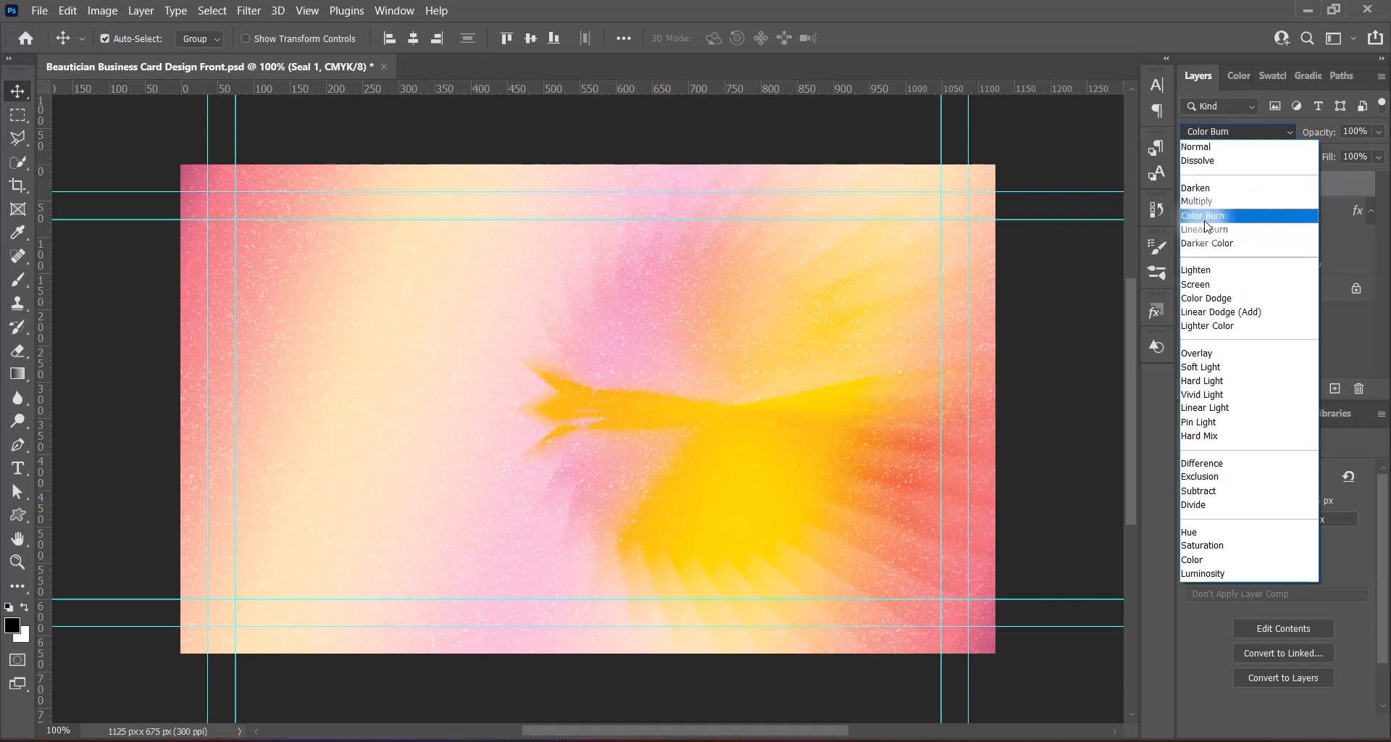
key(Down)
key(Down)
key(Down)
key(Down)
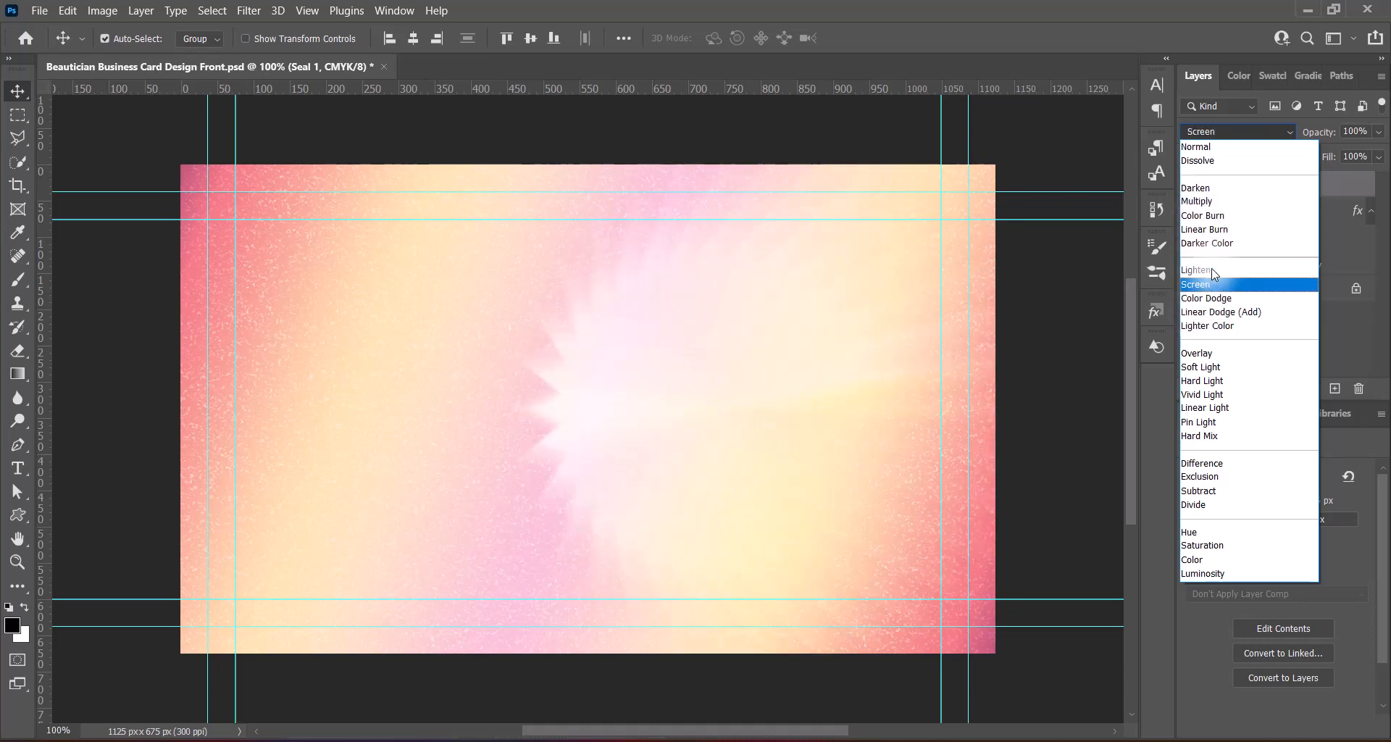
key(Down)
key(Down)
key(Up)
key(Up)
key(Down)
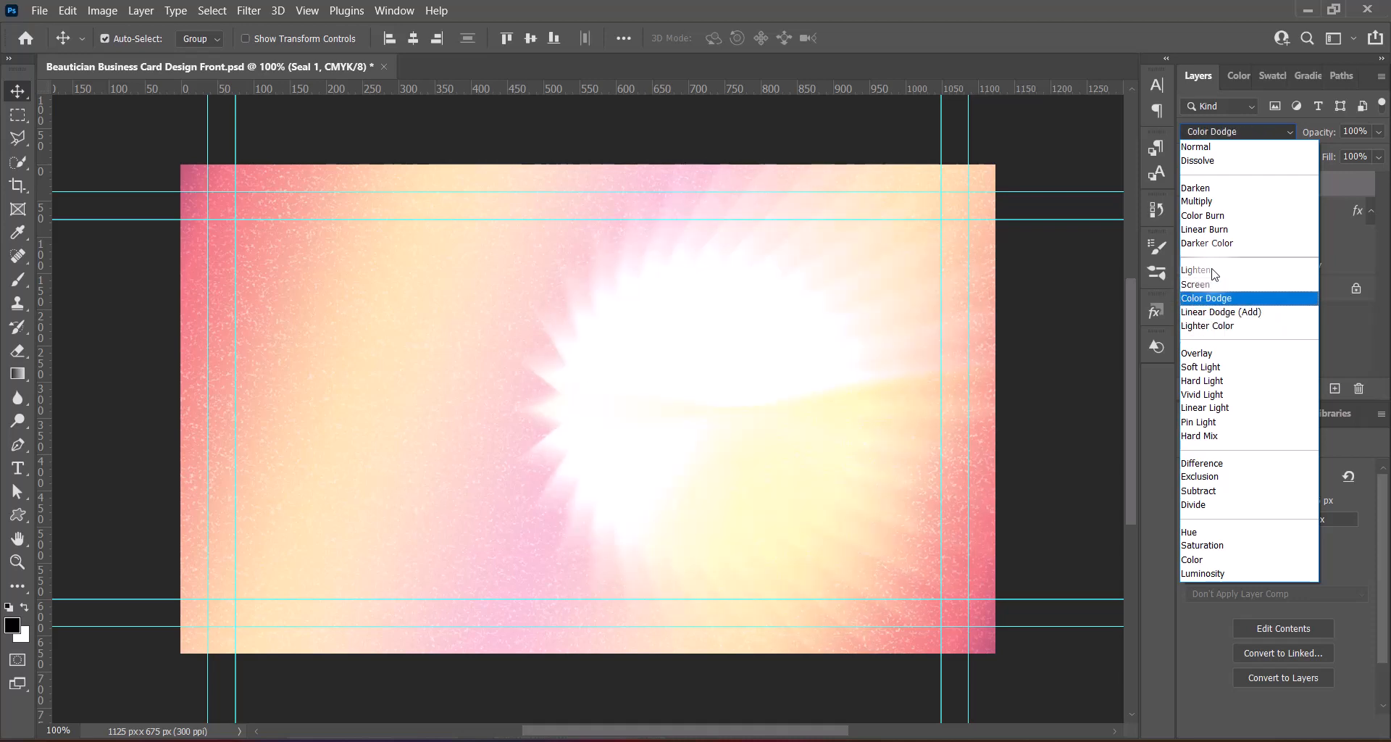
key(Up)
key(Up)
key(Up)
key(Up)
key(Up)
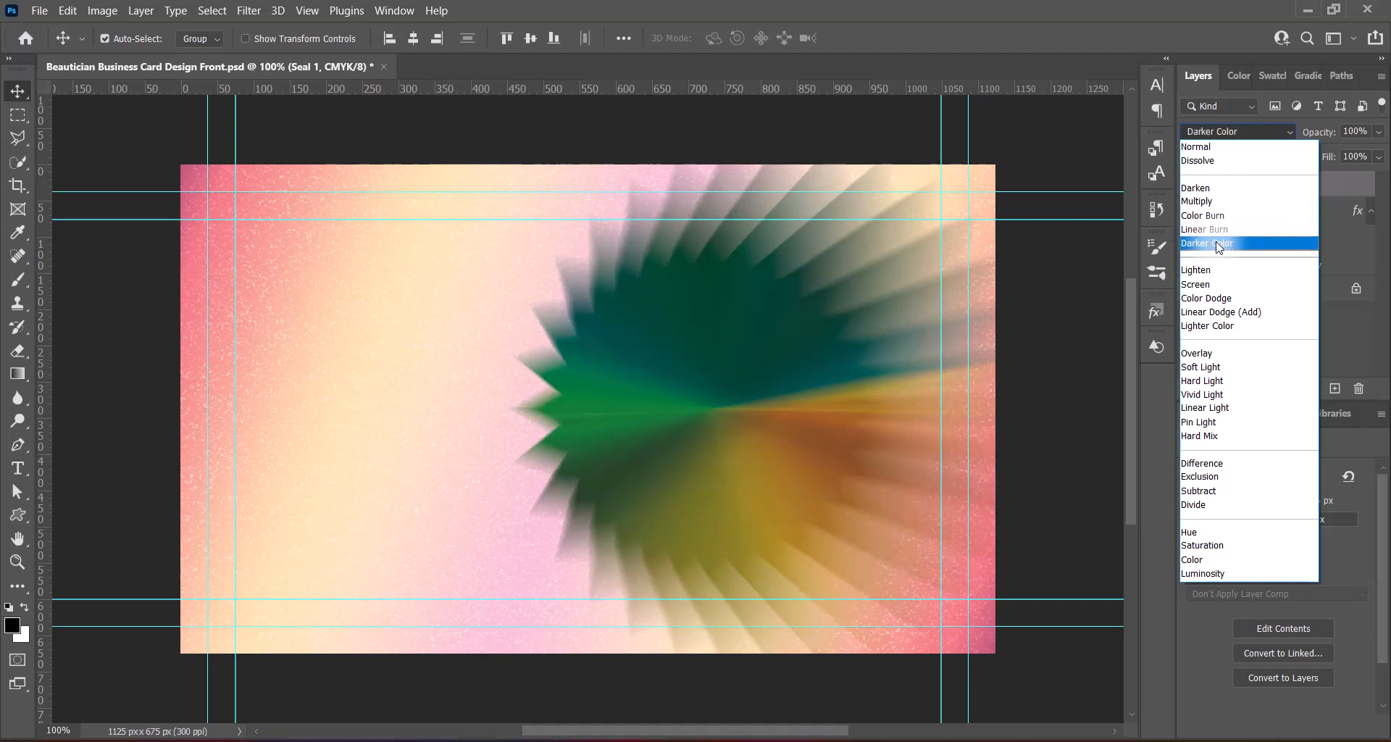
key(Down)
key(Down)
key(Up)
key(Up)
key(Up)
key(Down)
click(1212, 244)
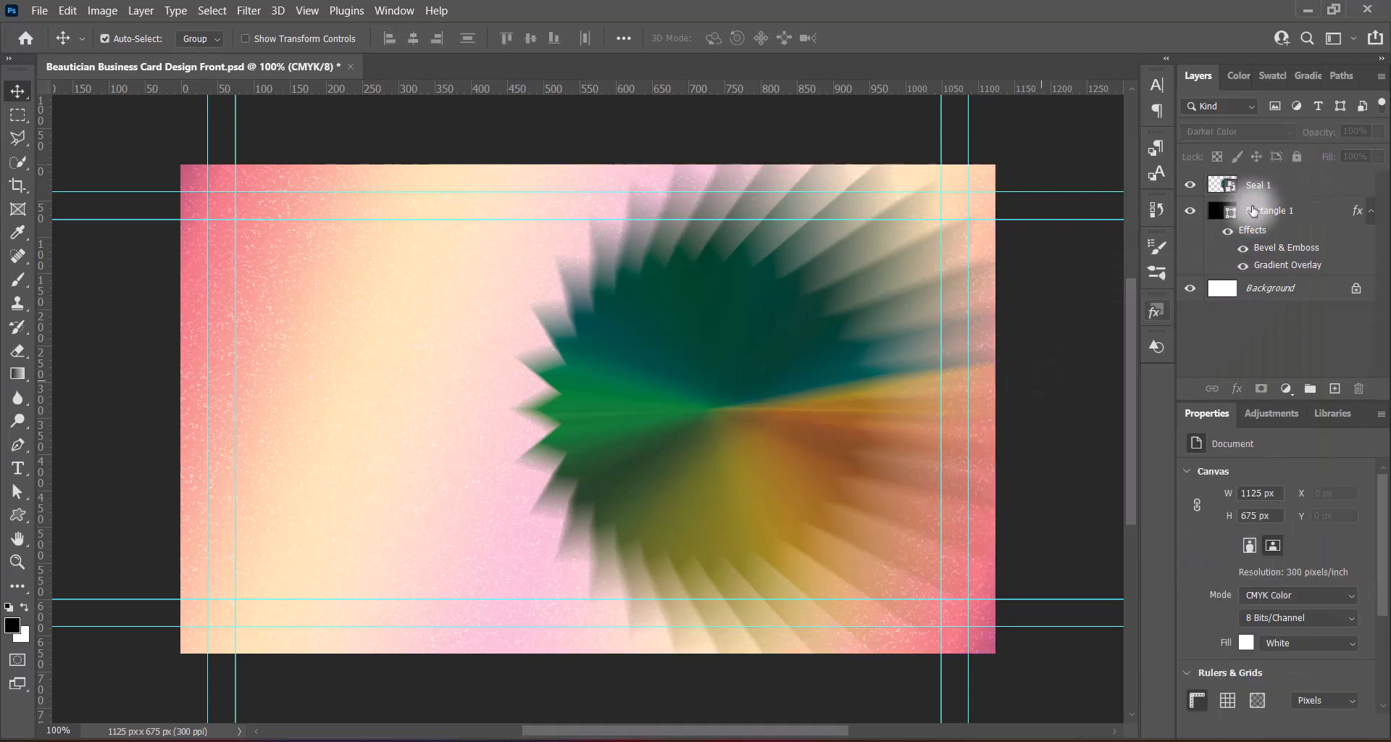
Try scaling the seal down to 629 × 629 px at X 496, Y 23 px, and undo the transform
key(ctrl+t)
drag(180, 408, 234, 408)
drag(766, 427, 769, 426)
key(Return)
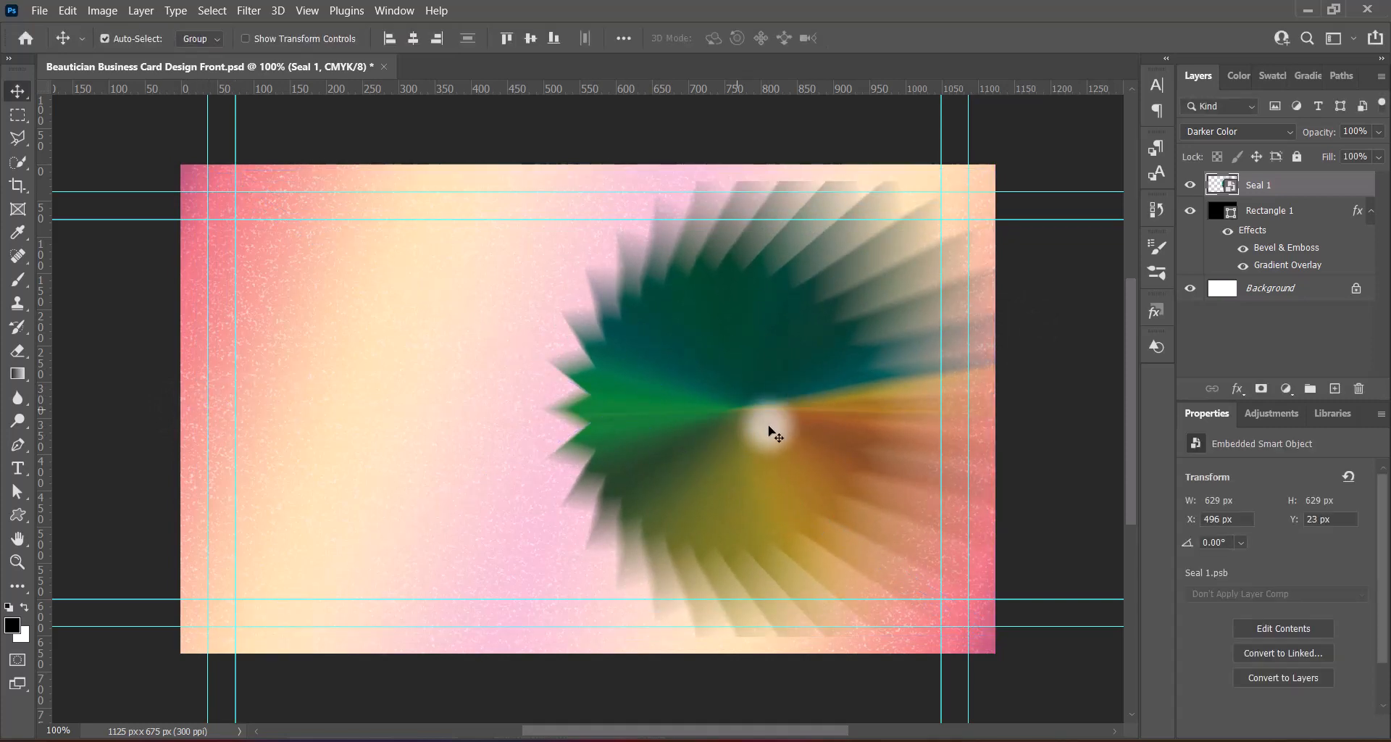
key(ctrl+z)
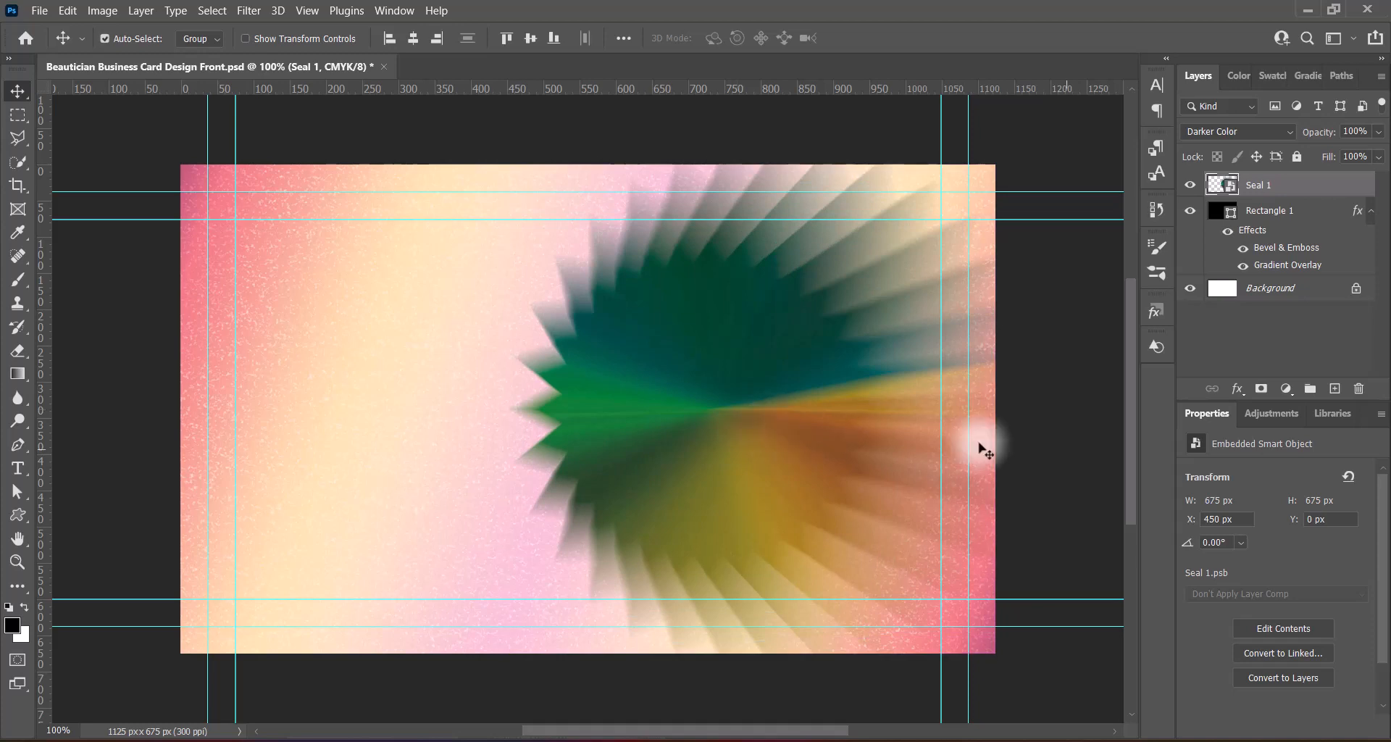
Duplicate the seal and shift the copy toward the card's left half, to about X 179, Y 86 px
click(1065, 448)
click(727, 381)
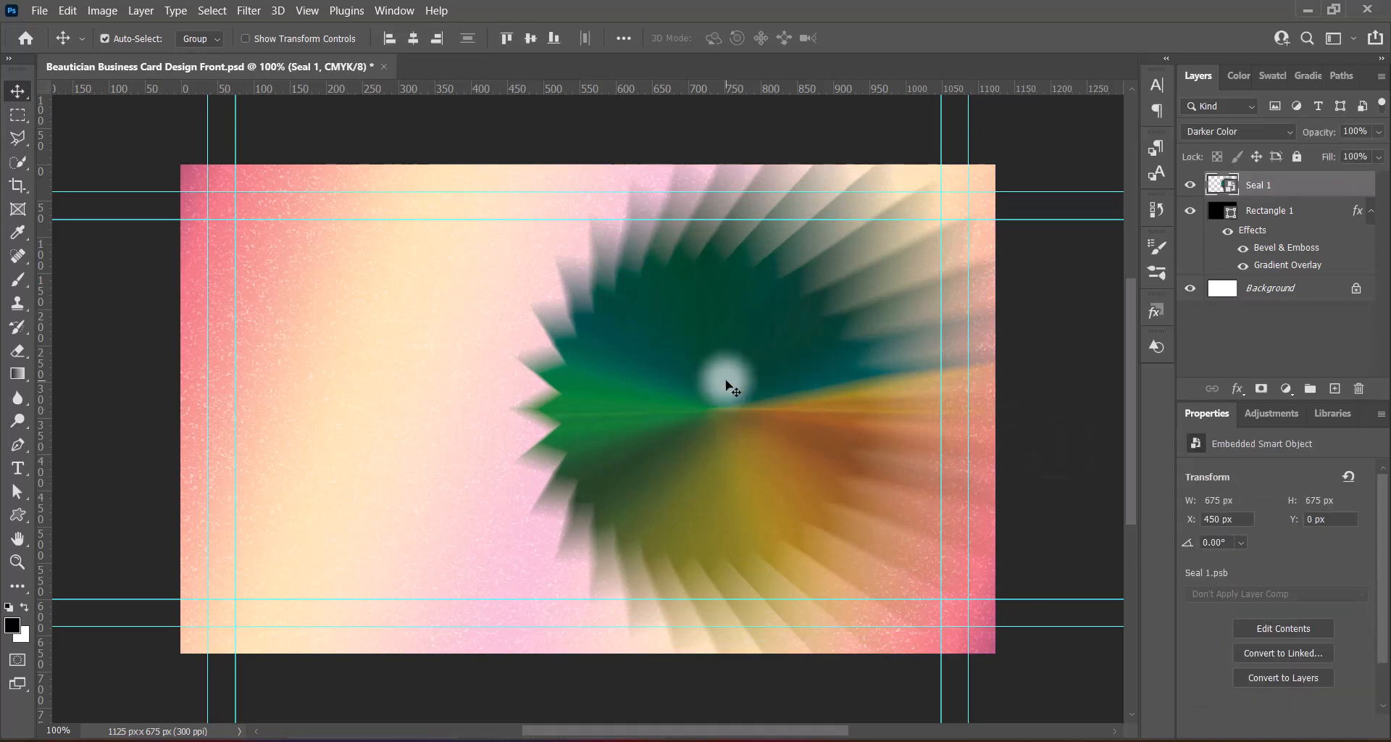
drag(727, 384, 534, 445)
Compare lightening blend modes on the seal copy and set it to Linear Dodge (Add)
click(1261, 133)
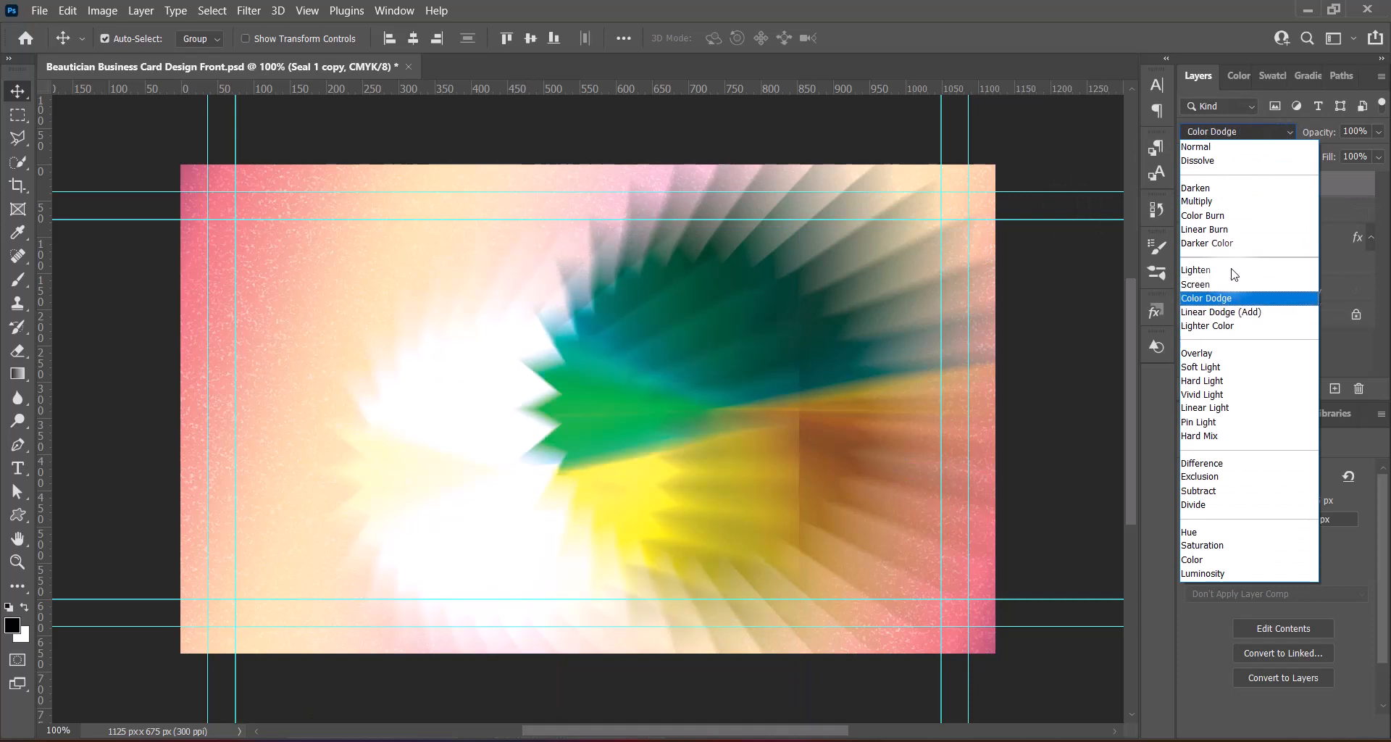
key(Down)
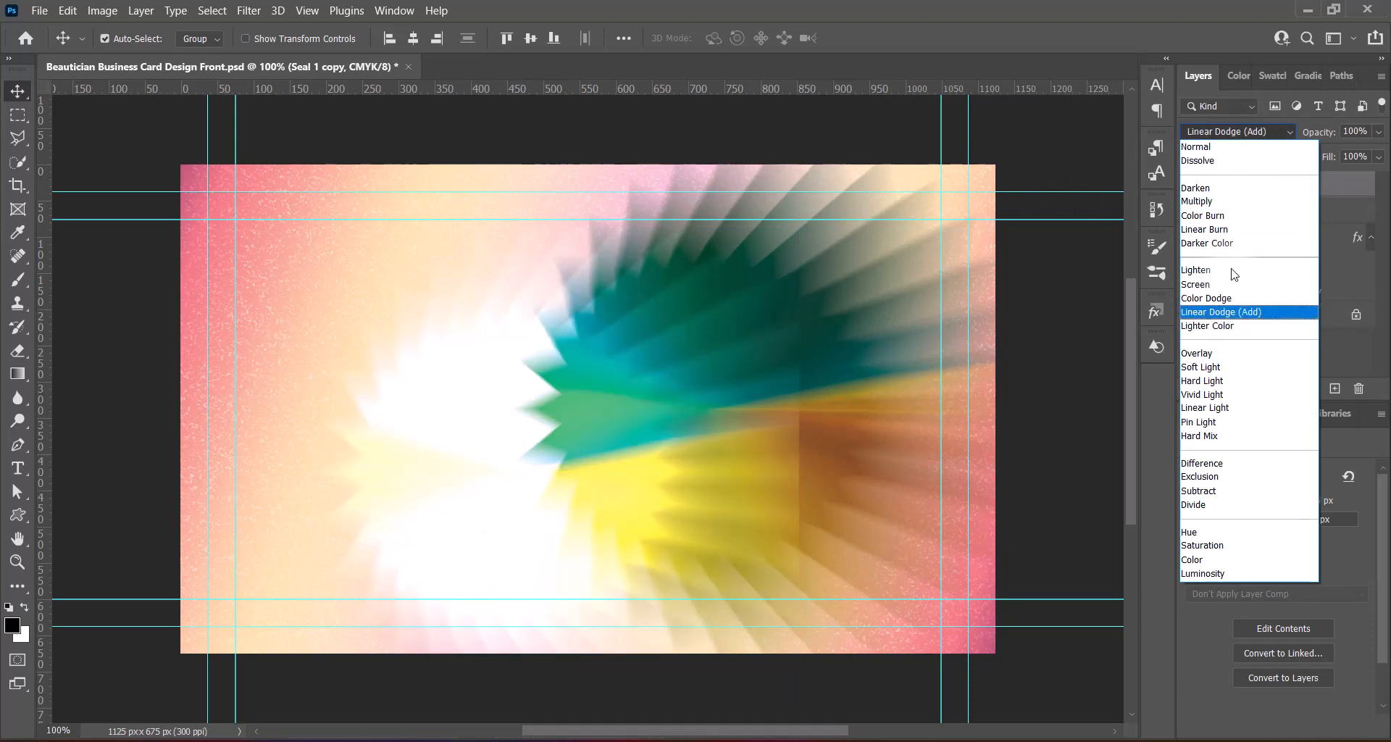
key(Up)
key(Up)
key(Down)
key(Up)
key(Up)
key(Down)
key(Down)
key(Down)
key(Up)
key(Down)
key(Up)
key(Down)
click(1234, 312)
Flip the seal copy horizontally and scale it down to about 67.8% over the card's upper-left area
right_click(500, 472)
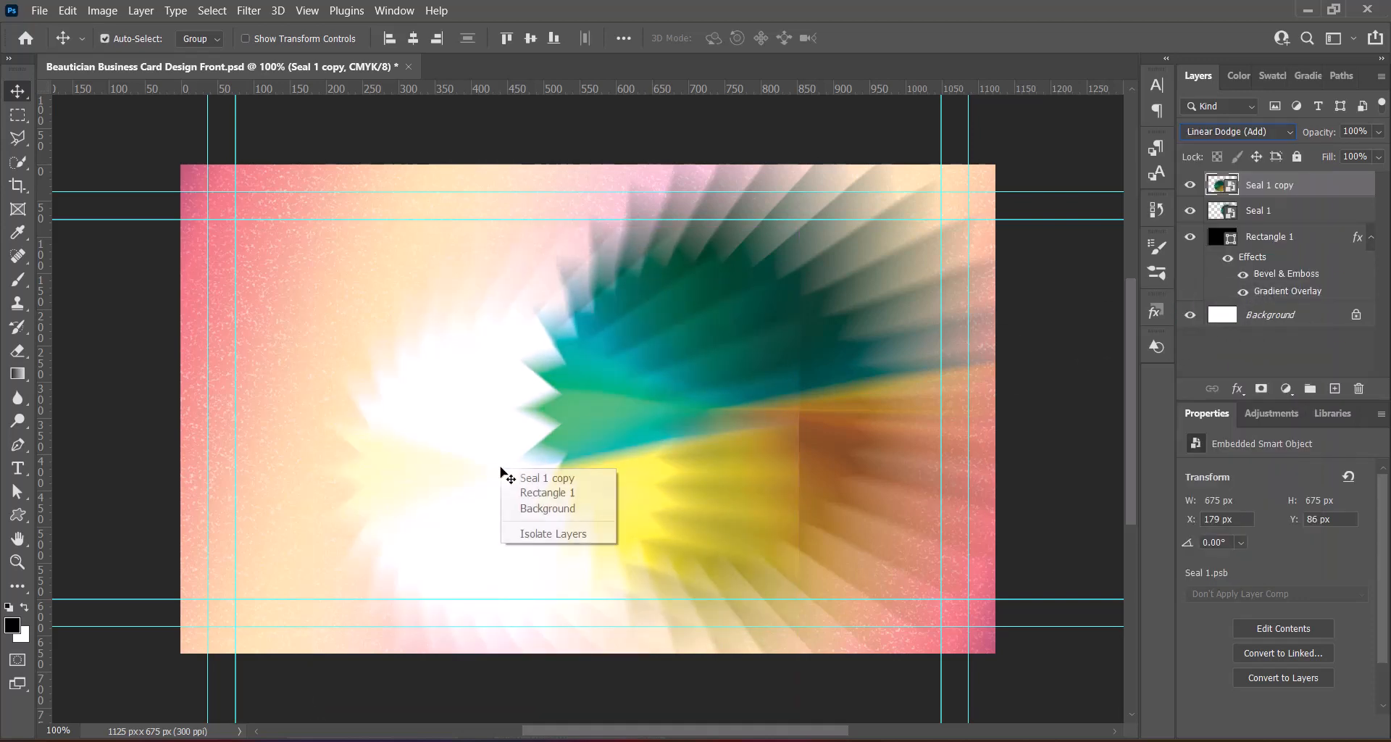
click(1043, 442)
mouse_move(1270, 187)
mouse_down()
mouse_move(1272, 216)
mouse_move(1276, 179)
mouse_up()
click(1051, 463)
click(1248, 187)
key(ctrl+t)
right_click(540, 434)
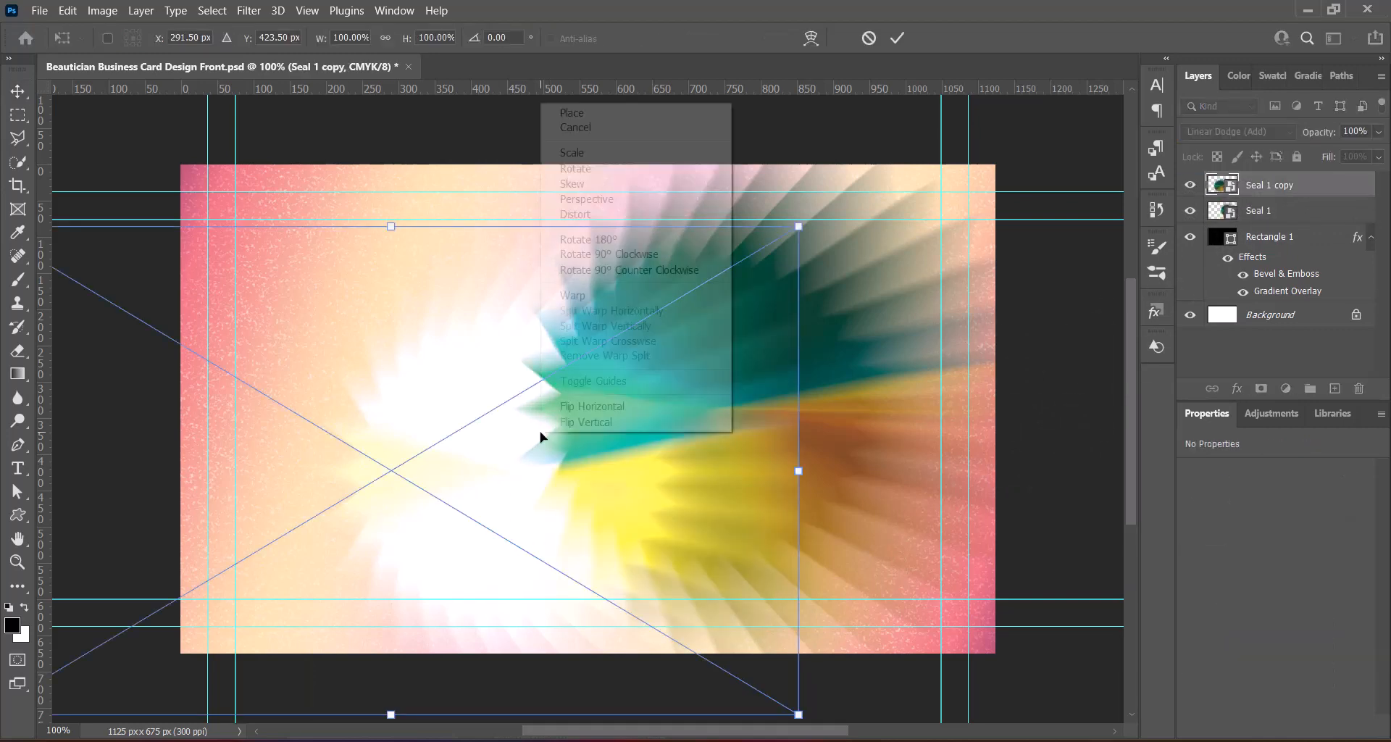
click(561, 407)
drag(798, 714, 536, 557)
drag(258, 351, 431, 252)
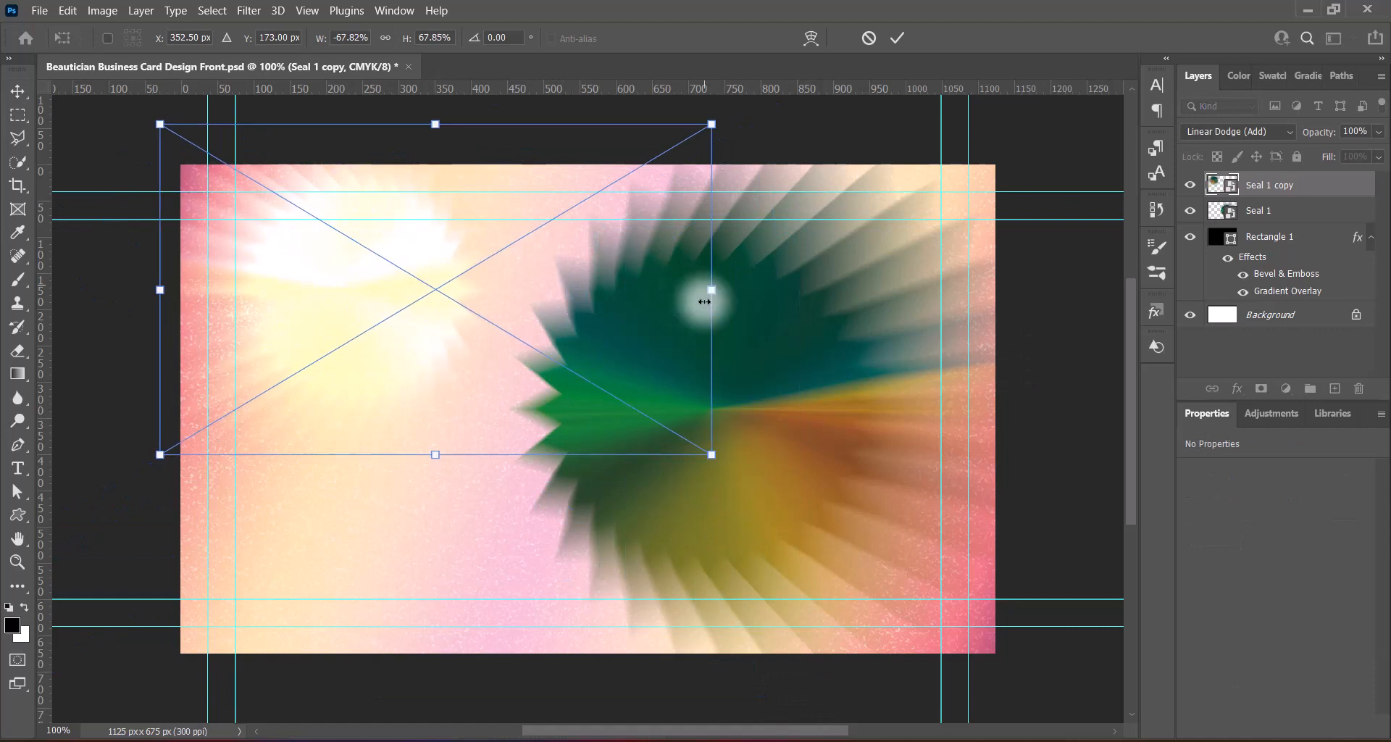
Rotate the seal copy to about -157.17°, size it to about 516 × 526 px and place it at X -65, Y -116 px
drag(746, 115, 826, 245)
drag(376, 267, 368, 303)
drag(686, 427, 705, 435)
key(Return)
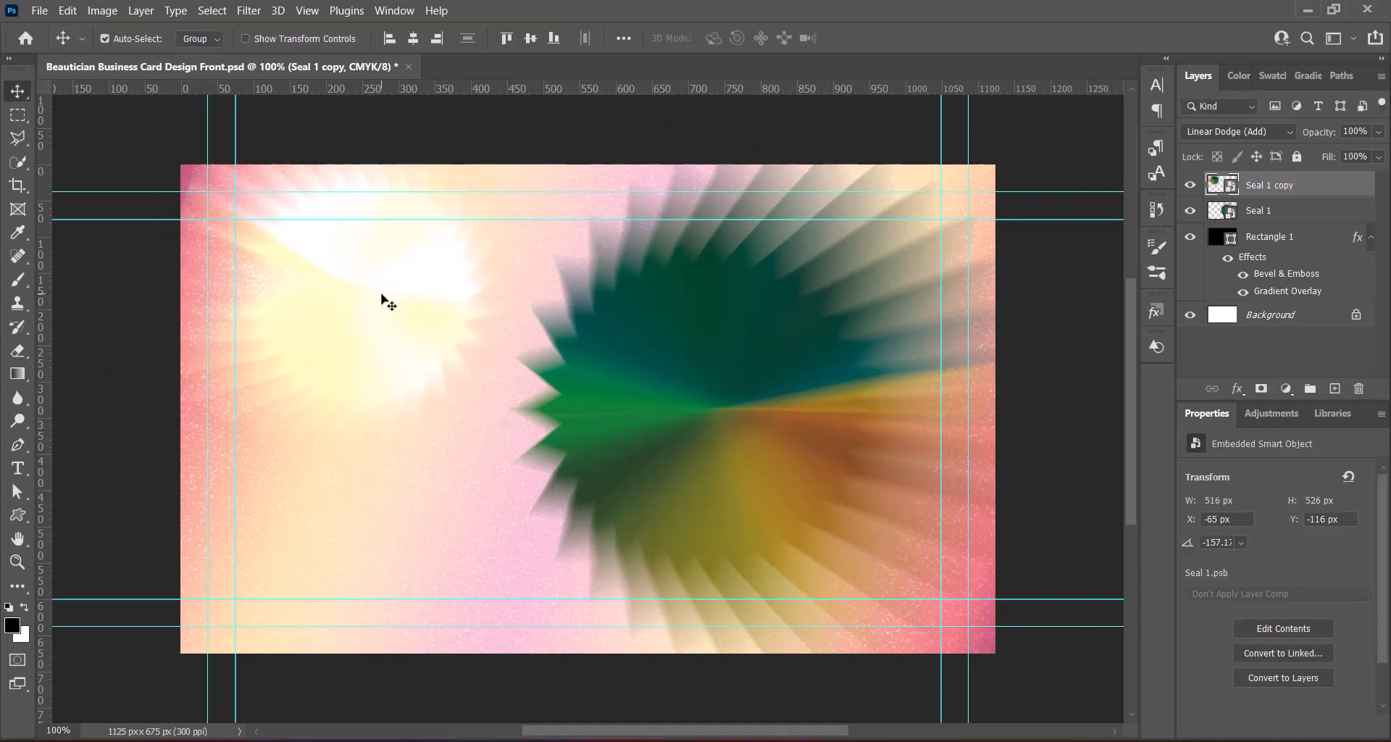
Duplicate the light seal copy, flip the duplicate vertically and place it in the card's lower-left area at about X -7, Y 270 px
alt+drag(381, 294, 404, 549)
key(ctrl+t)
right_click(410, 533)
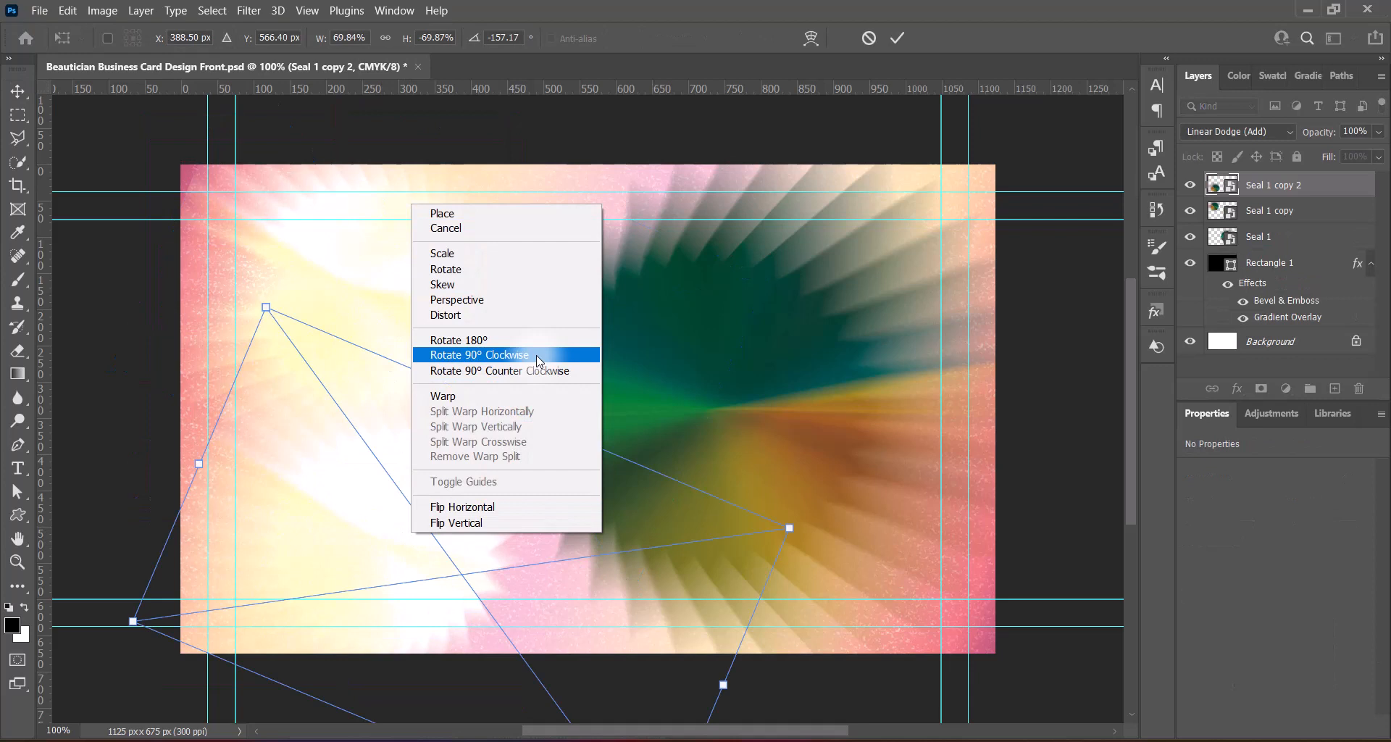
click(456, 522)
drag(423, 559, 445, 486)
key(Return)
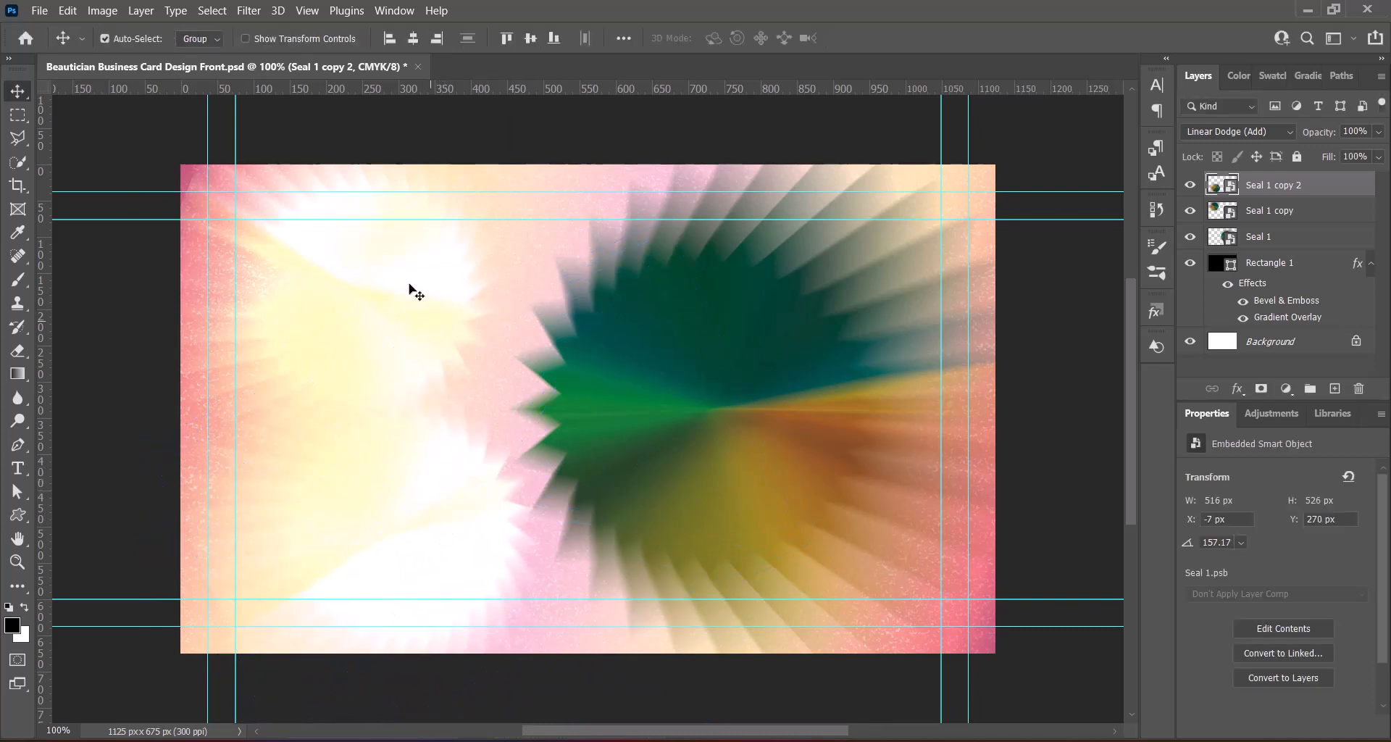
Reposition the two light seal copies, the upper one to X -80, Y -131 px and the lower one to X -55, Y 320 px
mouse_move(413, 291)
mouse_down()
mouse_move(432, 280)
mouse_move(429, 256)
mouse_move(426, 279)
mouse_move(387, 279)
mouse_move(400, 276)
mouse_up()
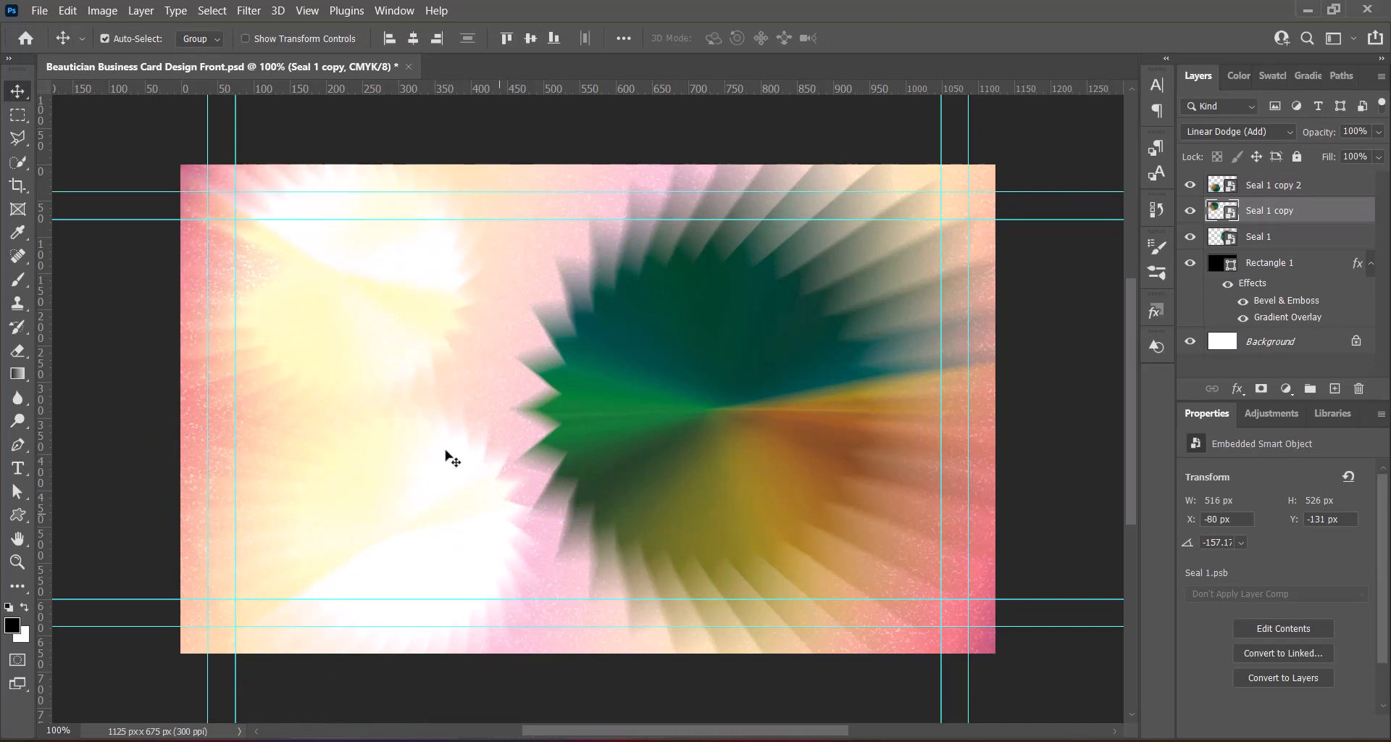
drag(452, 459, 428, 552)
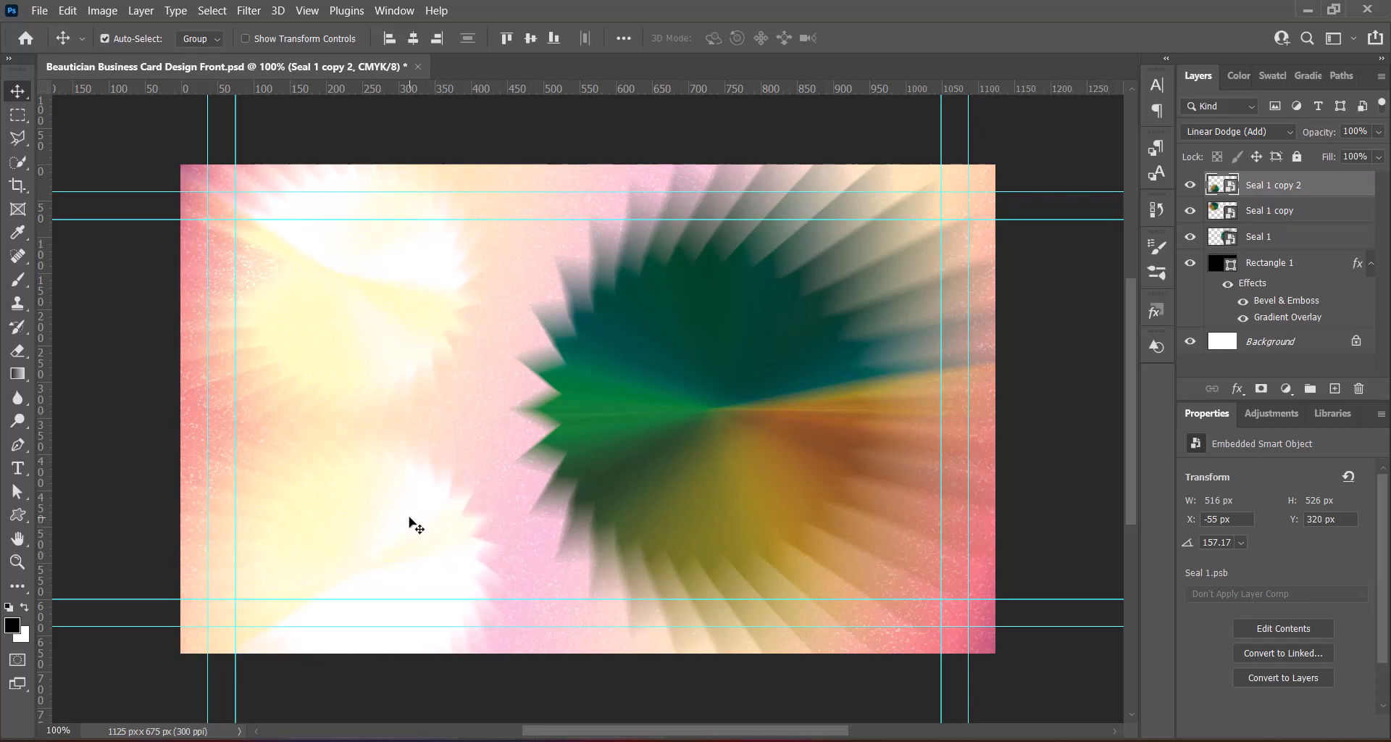
Duplicate the lower light seal copy over the main seal, flip it horizontally, scale it to about 54.7% and place it at X 719, Y 162 px
drag(413, 522, 771, 421)
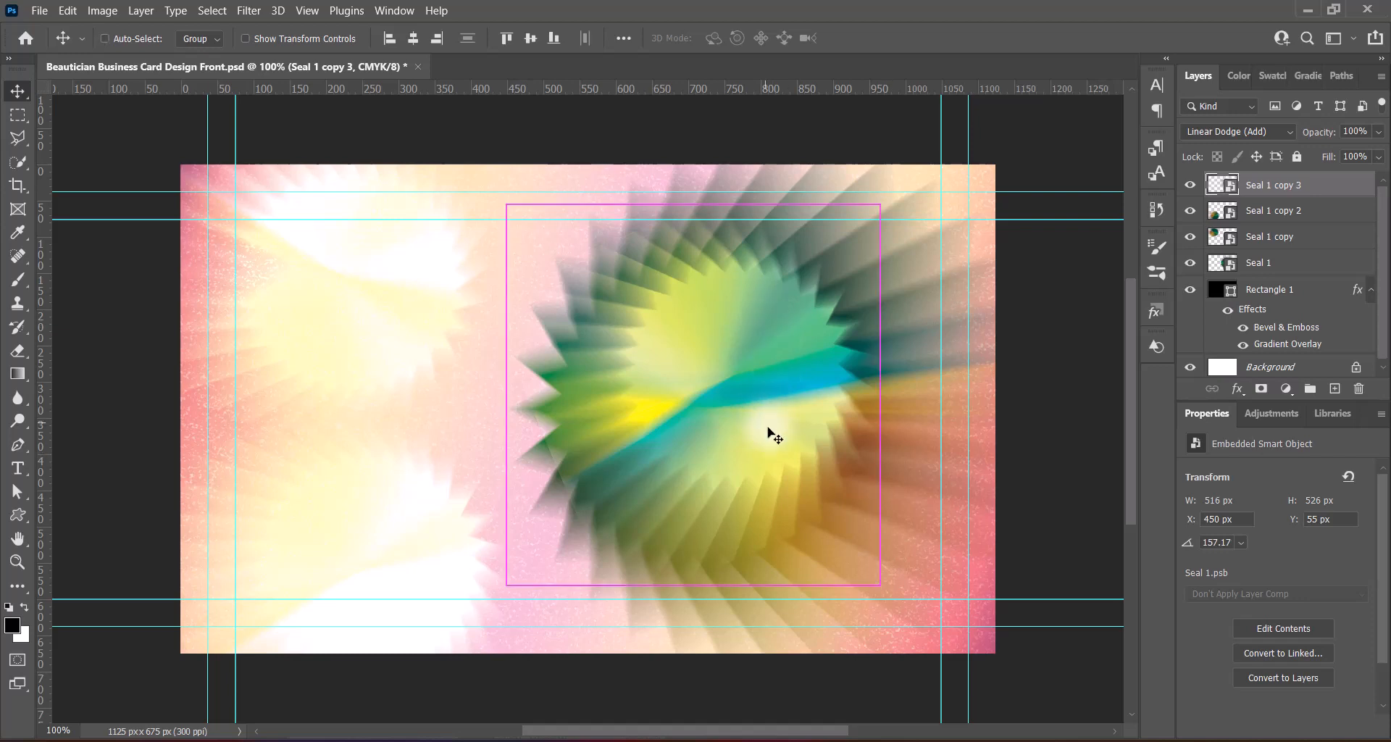
key(ctrl+t)
right_click(734, 374)
click(813, 681)
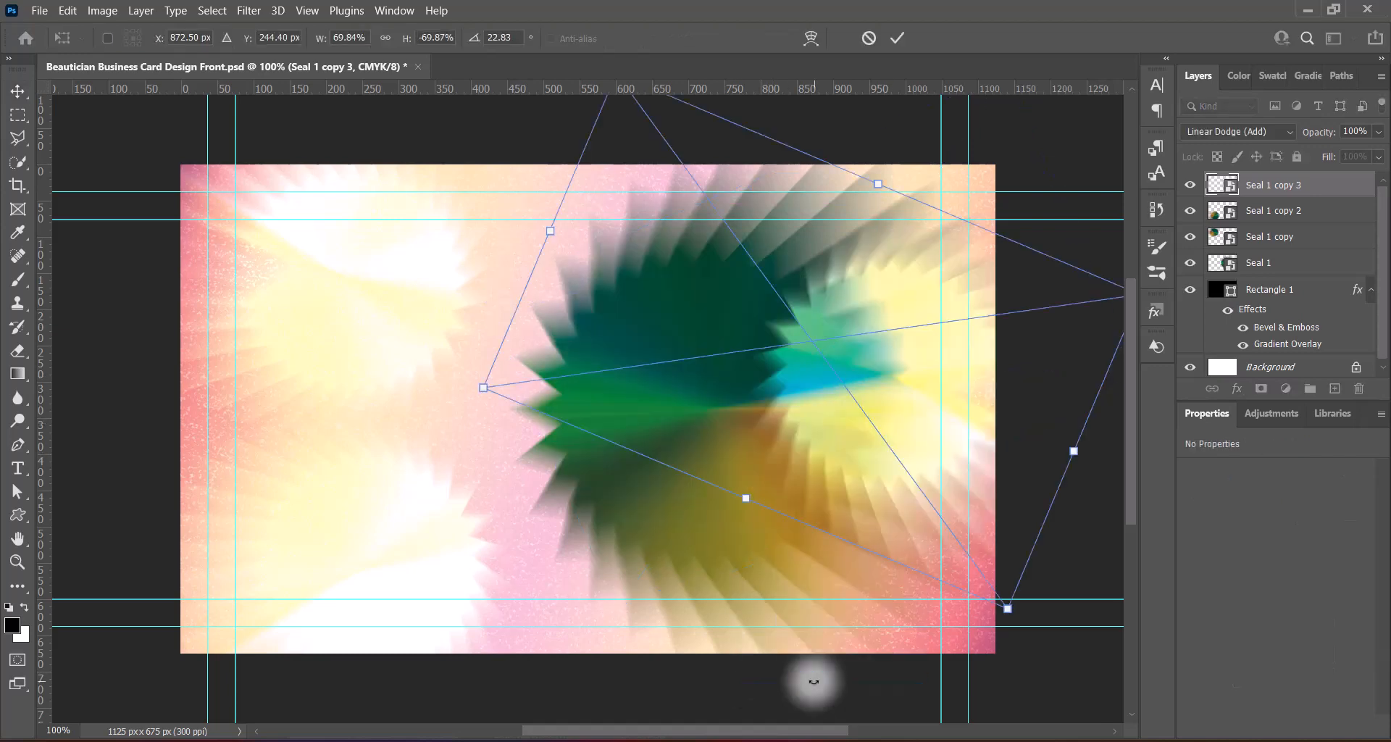
drag(885, 399, 815, 420)
drag(810, 205, 793, 277)
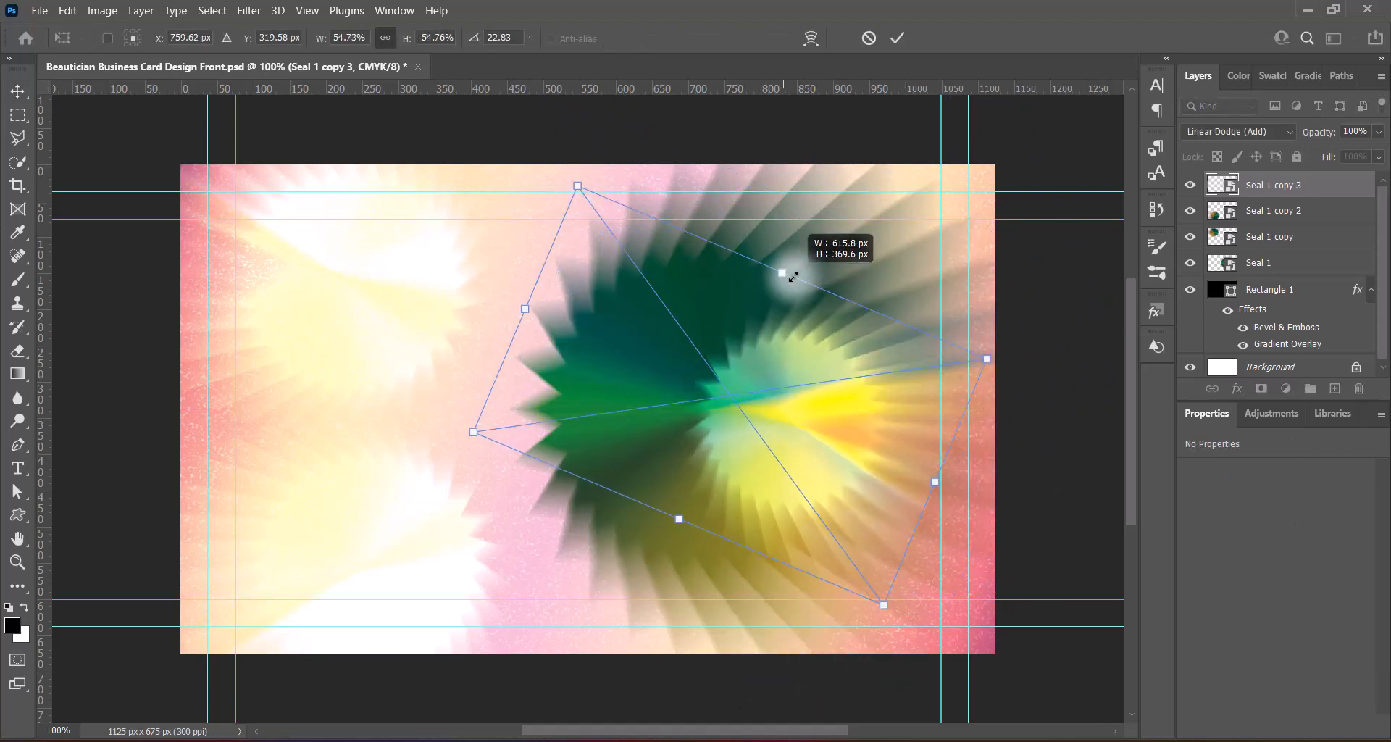
drag(807, 446, 835, 441)
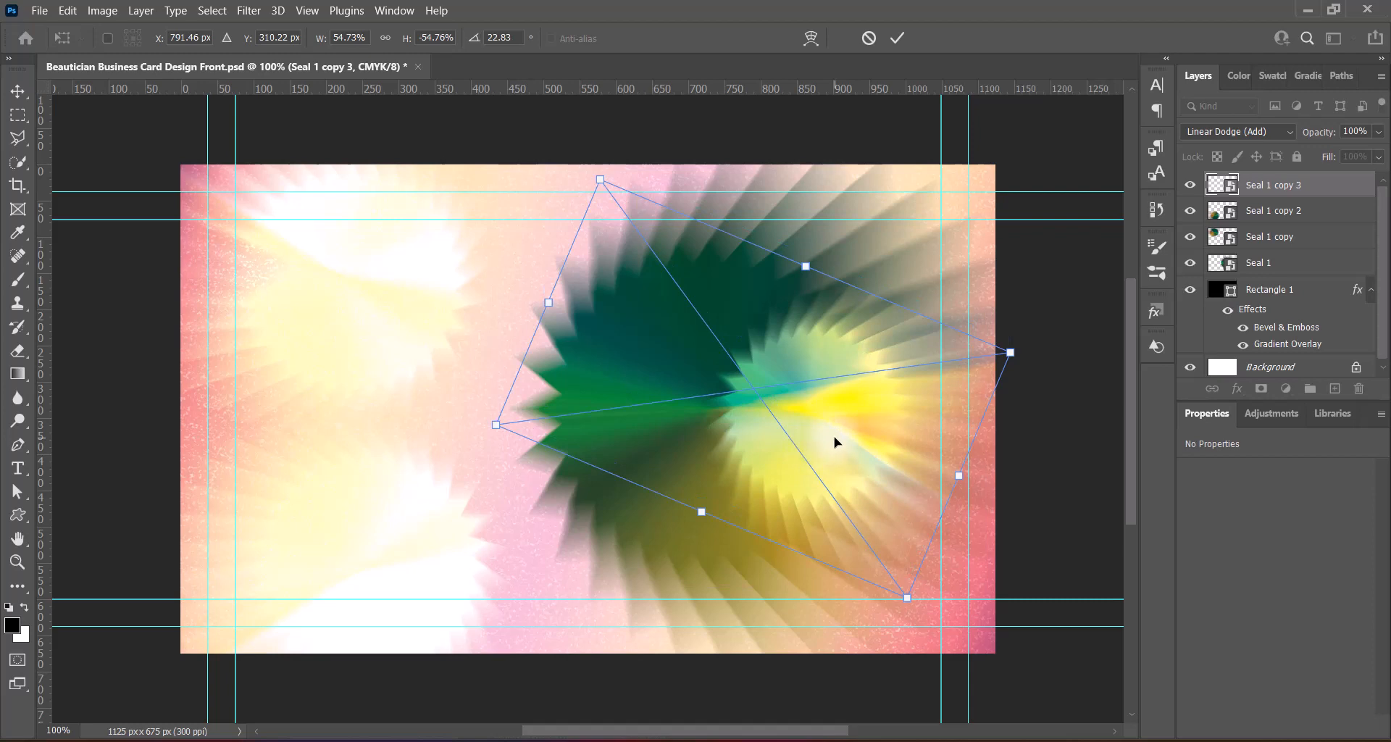
click(1041, 479)
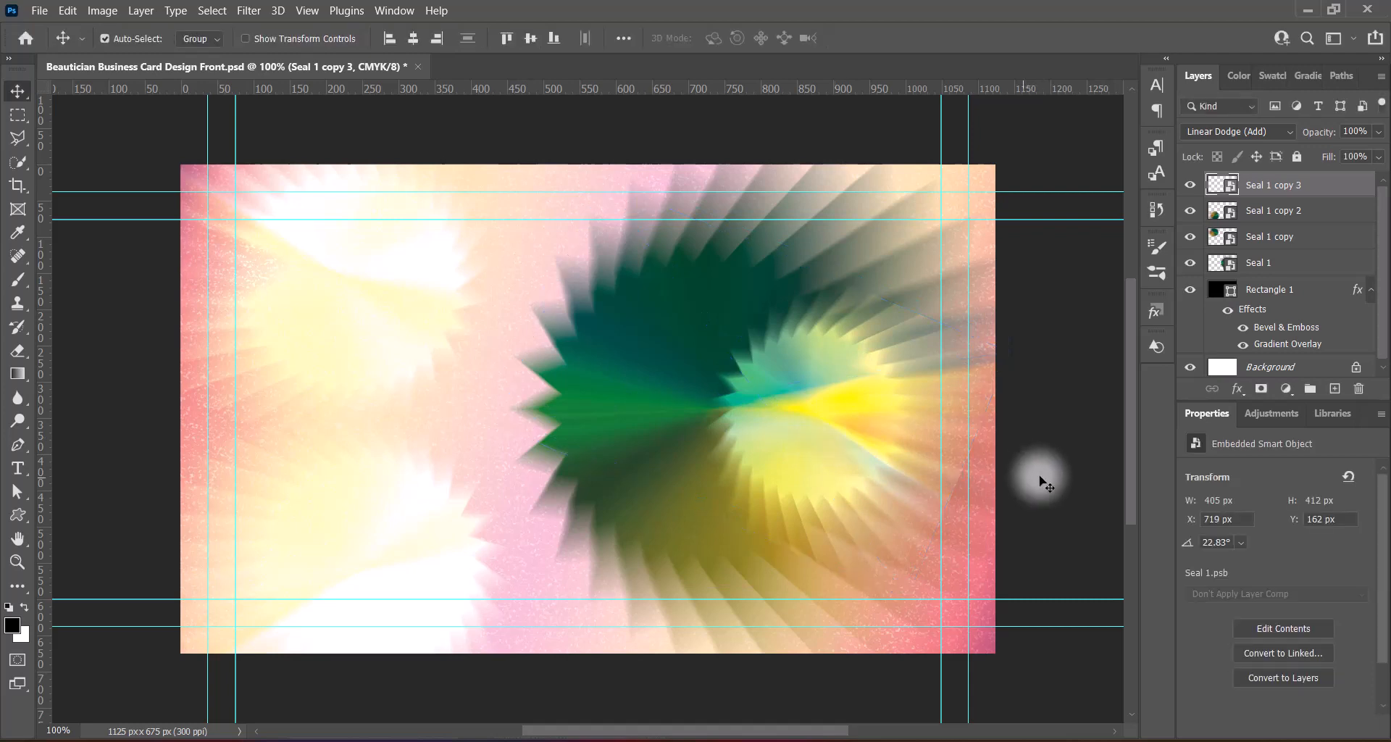
Restack the new seal copy directly above the original Seal 1 layer and change its blend mode to Divide
drag(1254, 183, 1260, 273)
drag(1261, 262, 1260, 225)
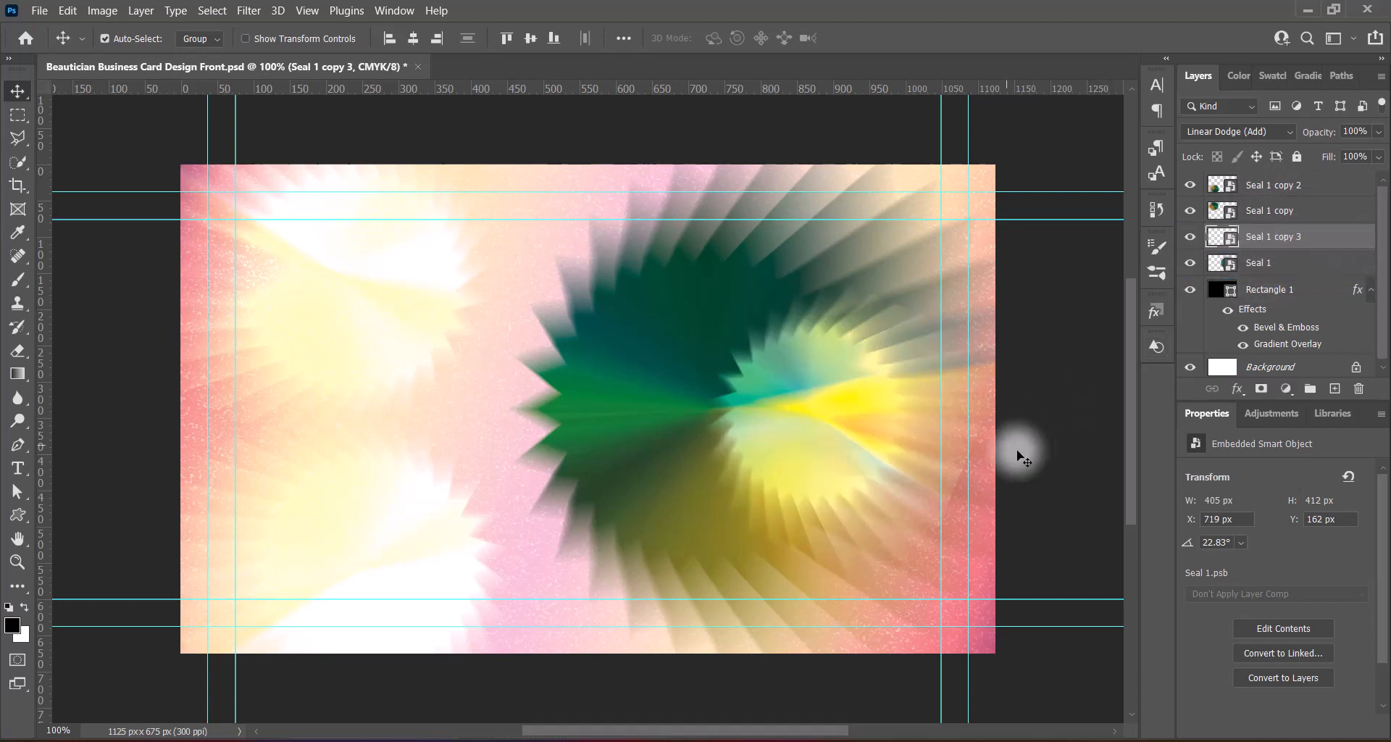
click(1297, 132)
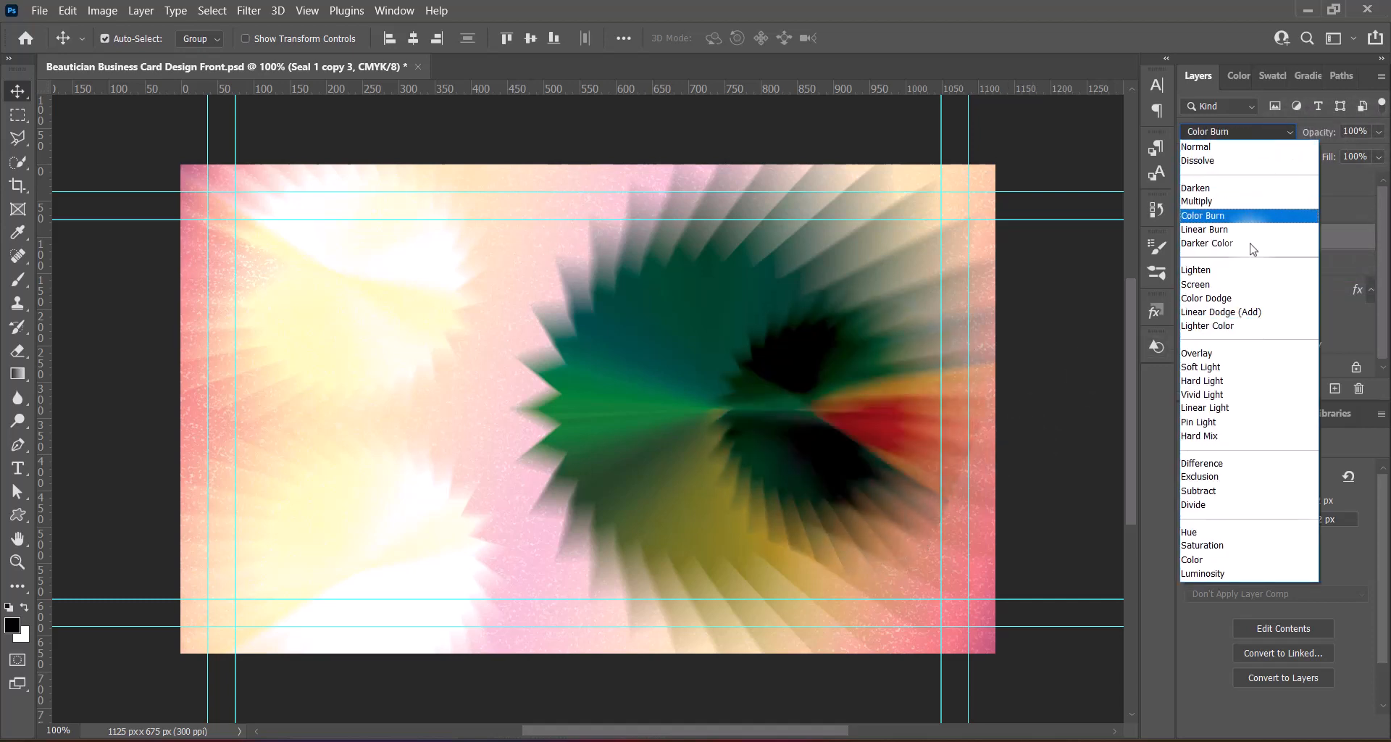
key(Up)
key(Up)
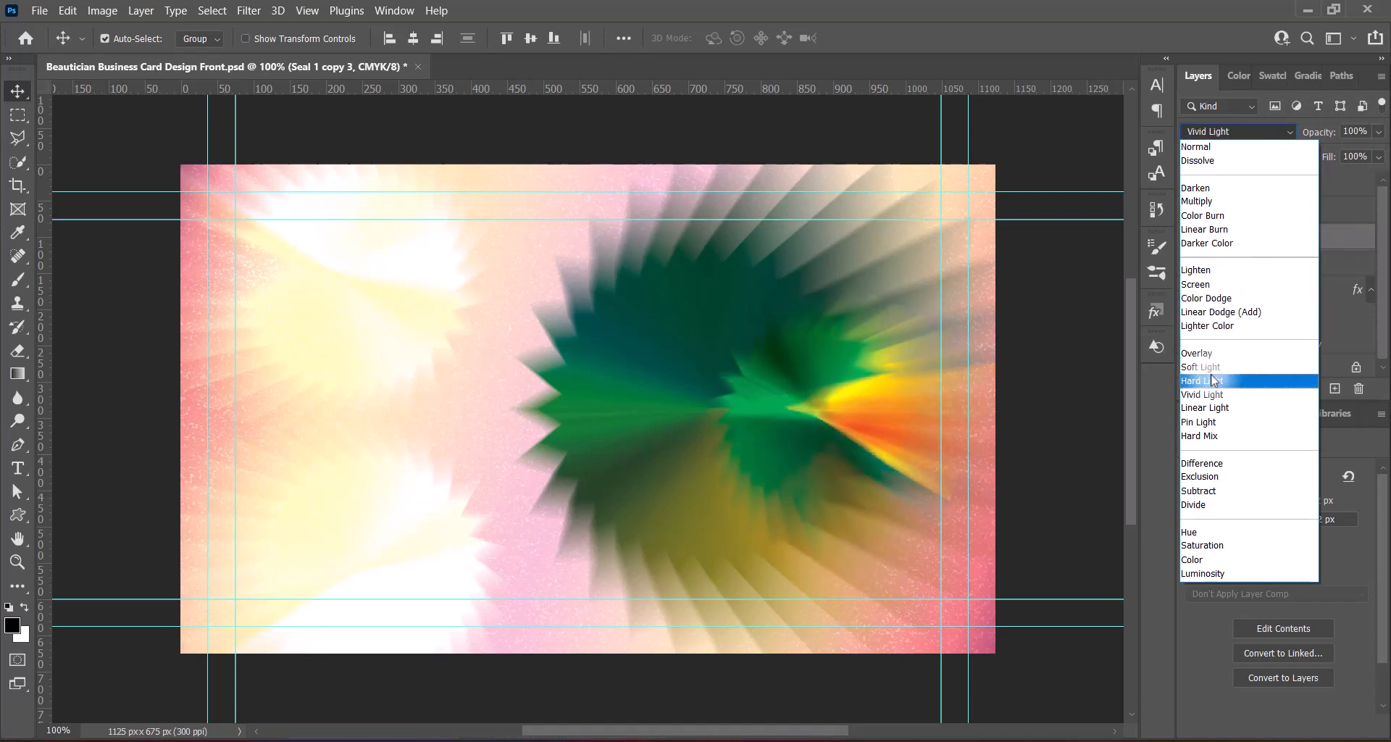
click(1197, 505)
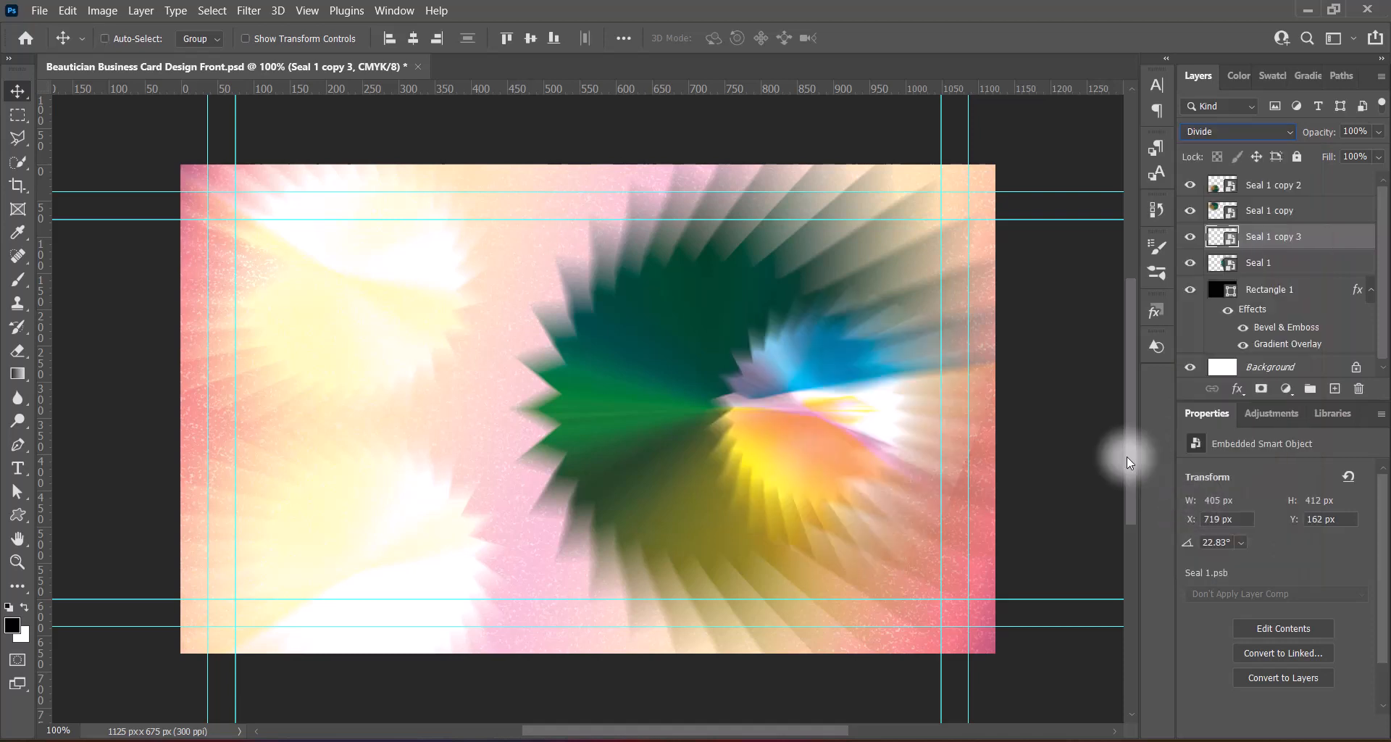
ctrl+click(1041, 340)
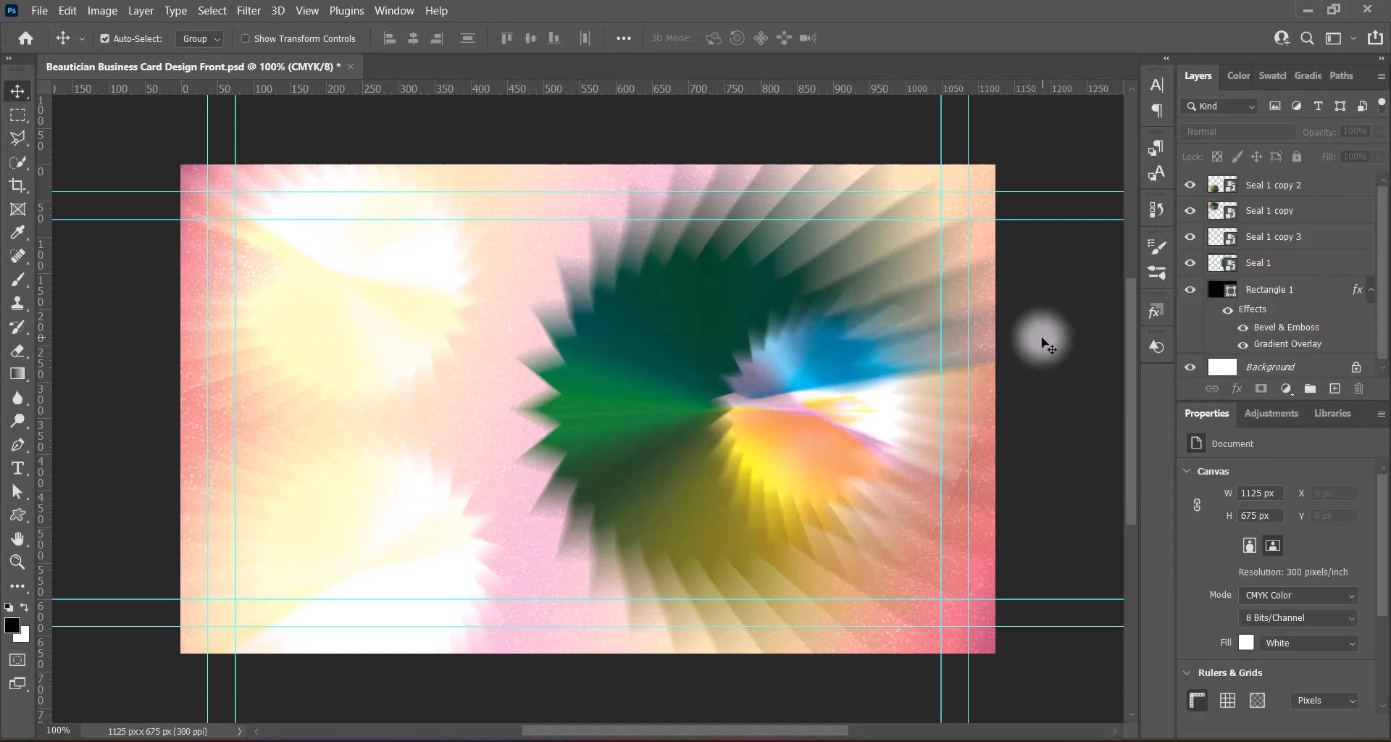
Fine-tune the position of the Divide seal copy inside the main seal to about X 712, Y 153 px
click(858, 449)
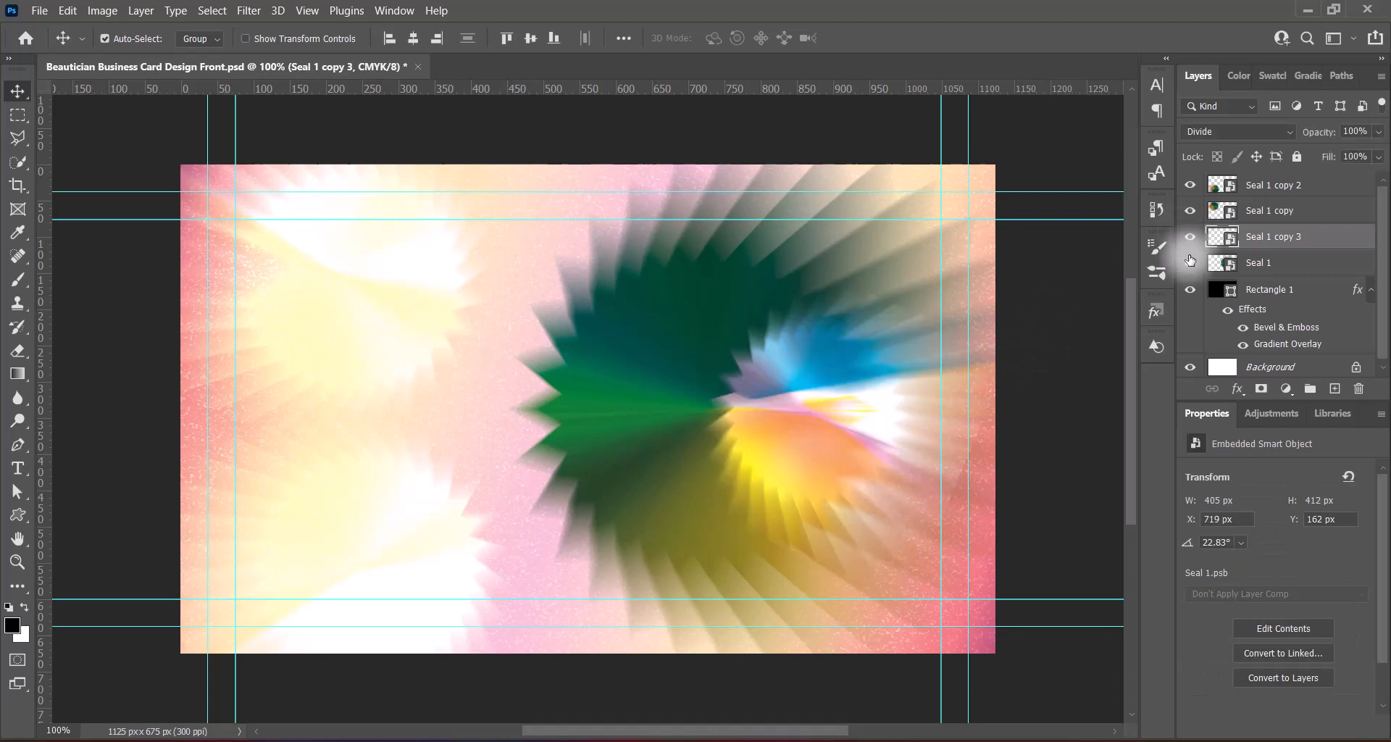
key(Up)
key(Up)
key(Up)
key(Up)
key(Up)
key(Up)
key(Up)
key(Up)
key(Up)
key(Up)
key(Up)
key(Up)
key(Up)
key(Up)
key(Up)
key(Down)
key(Down)
key(Down)
key(Down)
key(Down)
key(Down)
key(Down)
key(Down)
key(Down)
key(Down)
key(Down)
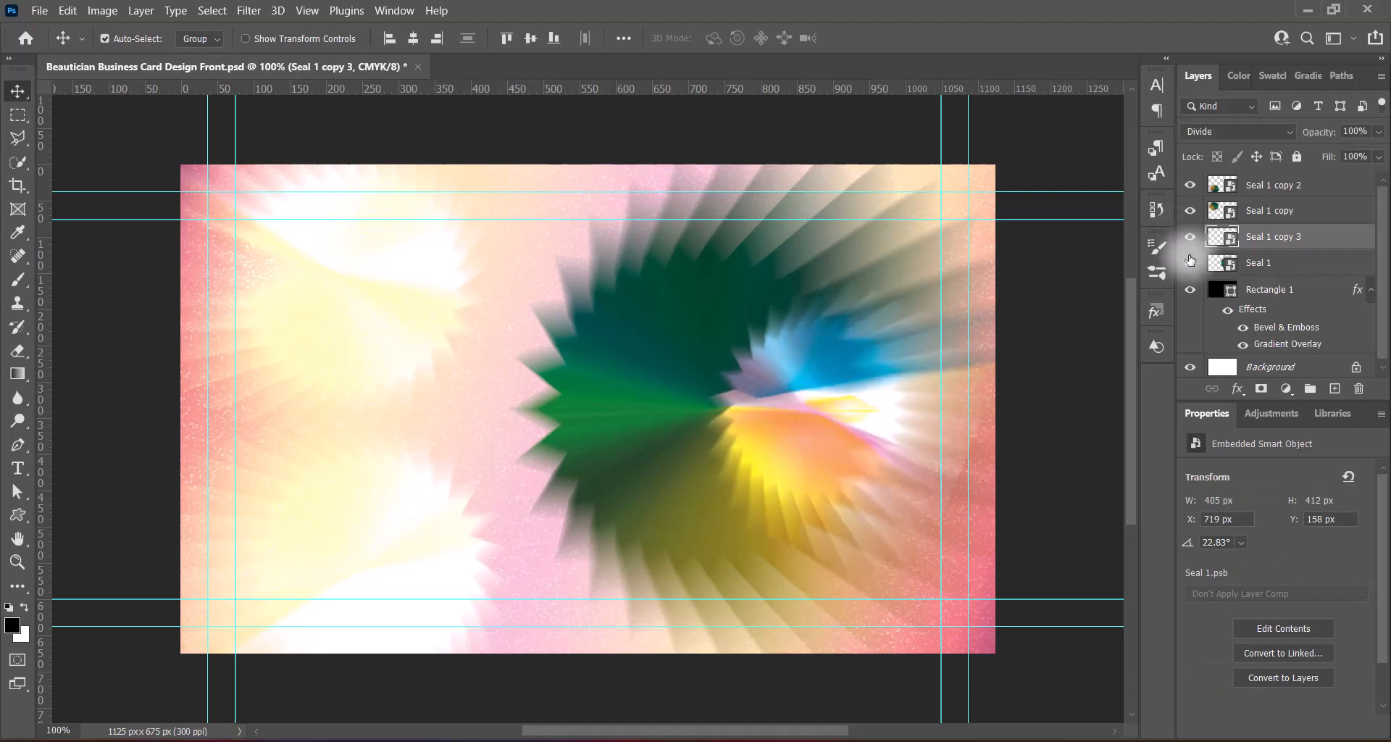
key(Left)
key(Left)
key(Left)
key(Left)
key(Left)
key(Left)
key(Left)
key(Left)
key(Left)
key(Left)
key(Left)
key(Left)
key(Left)
key(Left)
key(Down)
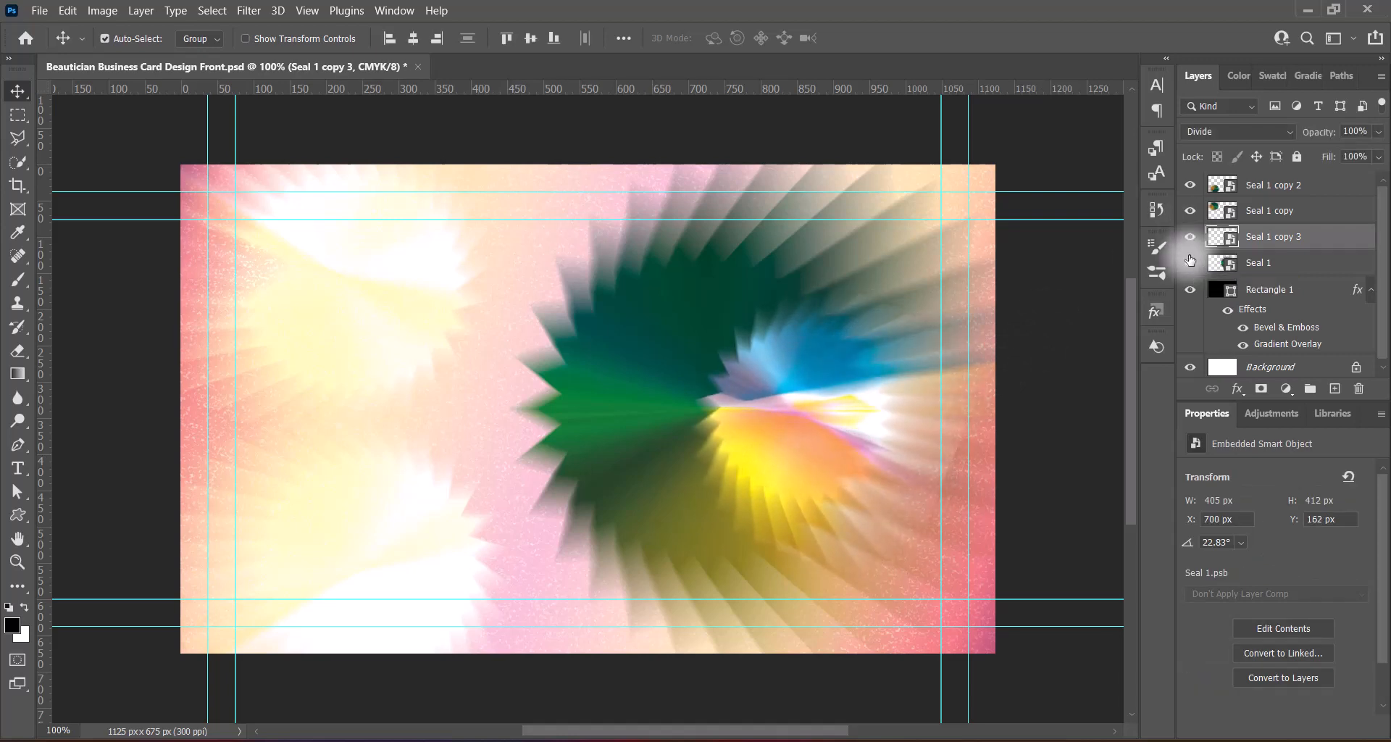
key(ctrl+t)
drag(810, 440, 823, 441)
key(Return)
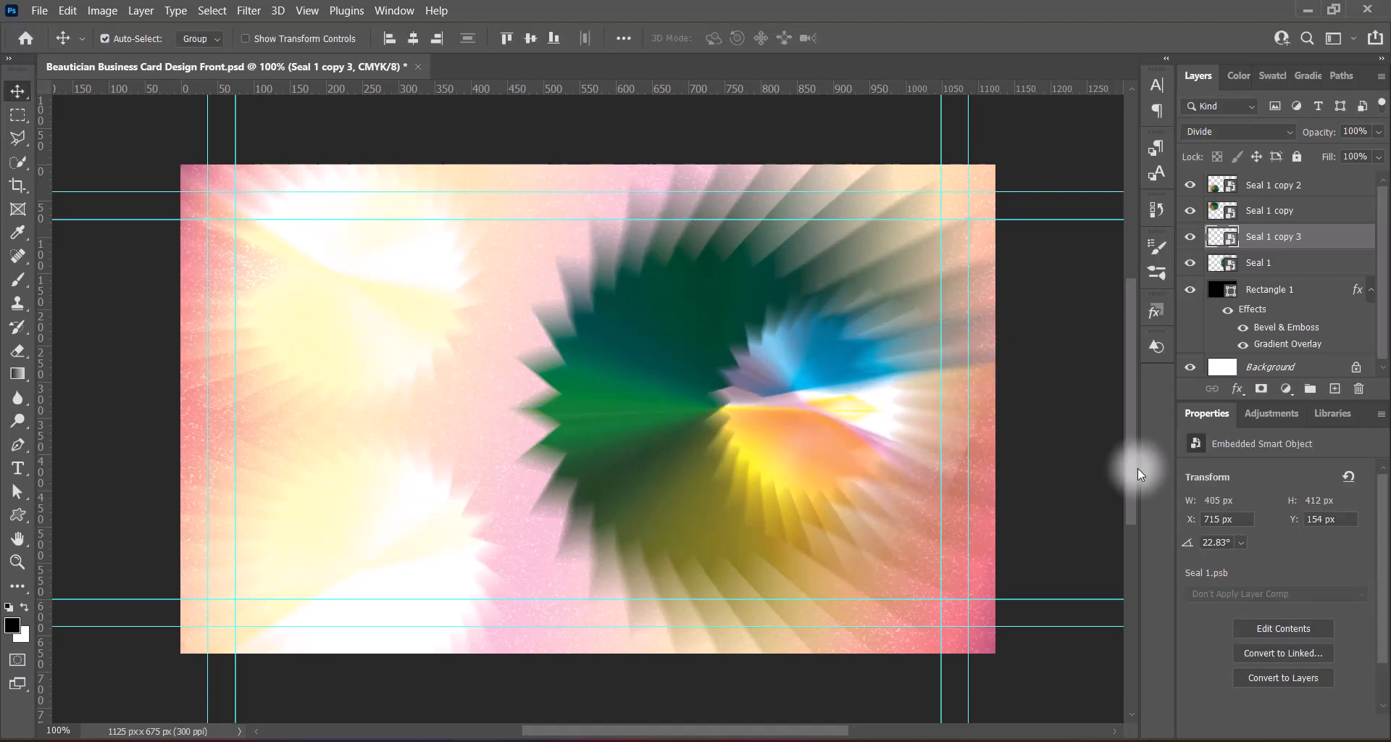
key(Right)
key(Right)
key(Right)
key(Right)
key(Right)
key(Right)
key(Right)
key(Right)
key(Right)
key(Right)
key(Right)
key(Right)
key(Right)
key(Right)
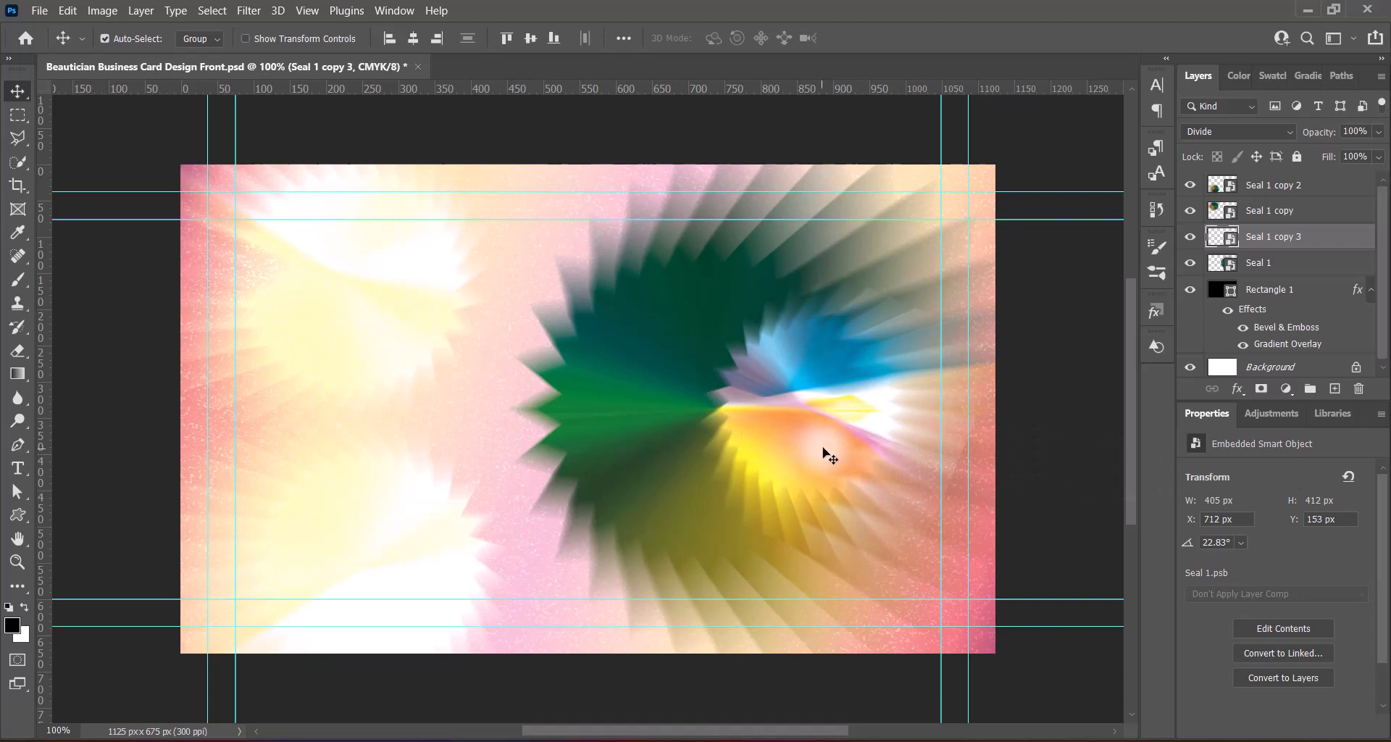
Apply a Radial Blur smart filter to the Divide seal copy
click(248, 10)
mouse_move(268, 225)
click(513, 345)
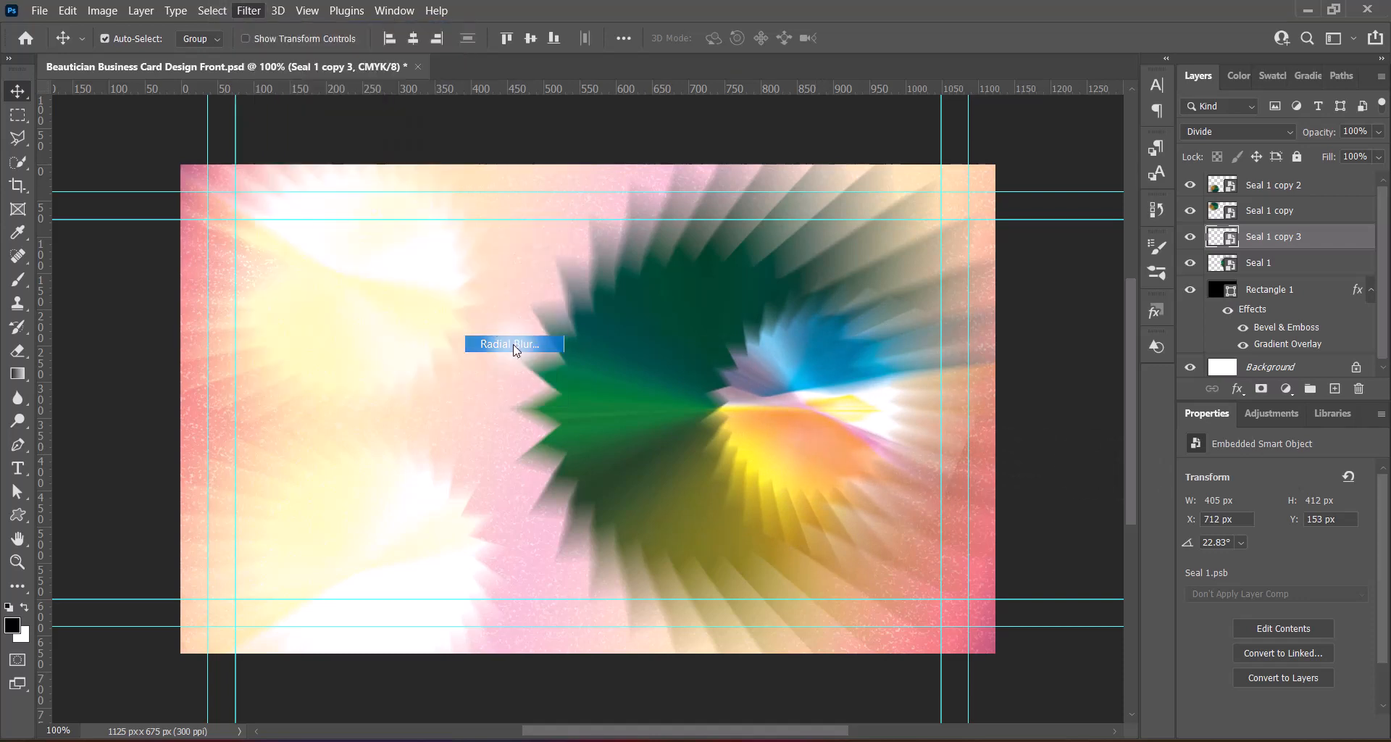
key(Return)
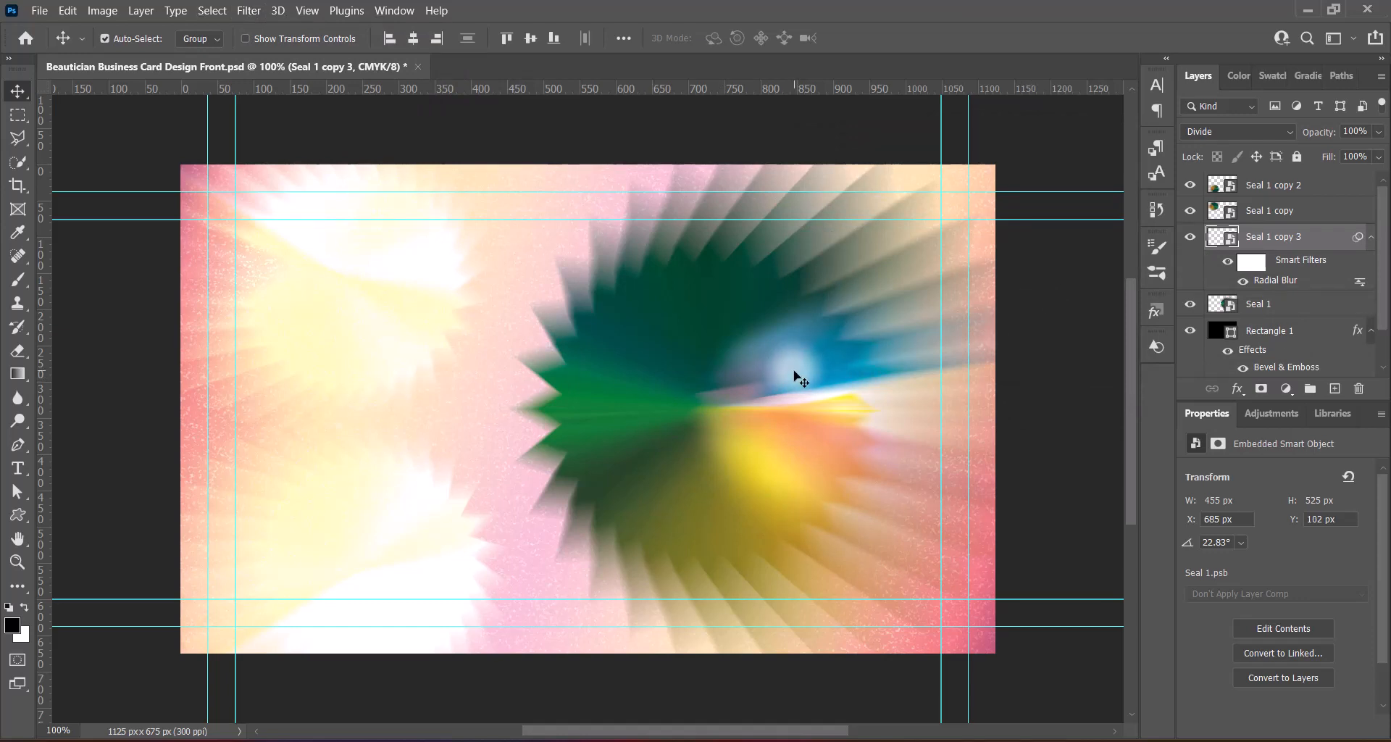
Duplicate the blurred seal copy, flip the duplicate horizontally and place it over the main seal's left part at about X 230, Y 117 px
drag(799, 377, 500, 383)
key(ctrl+alt+t)
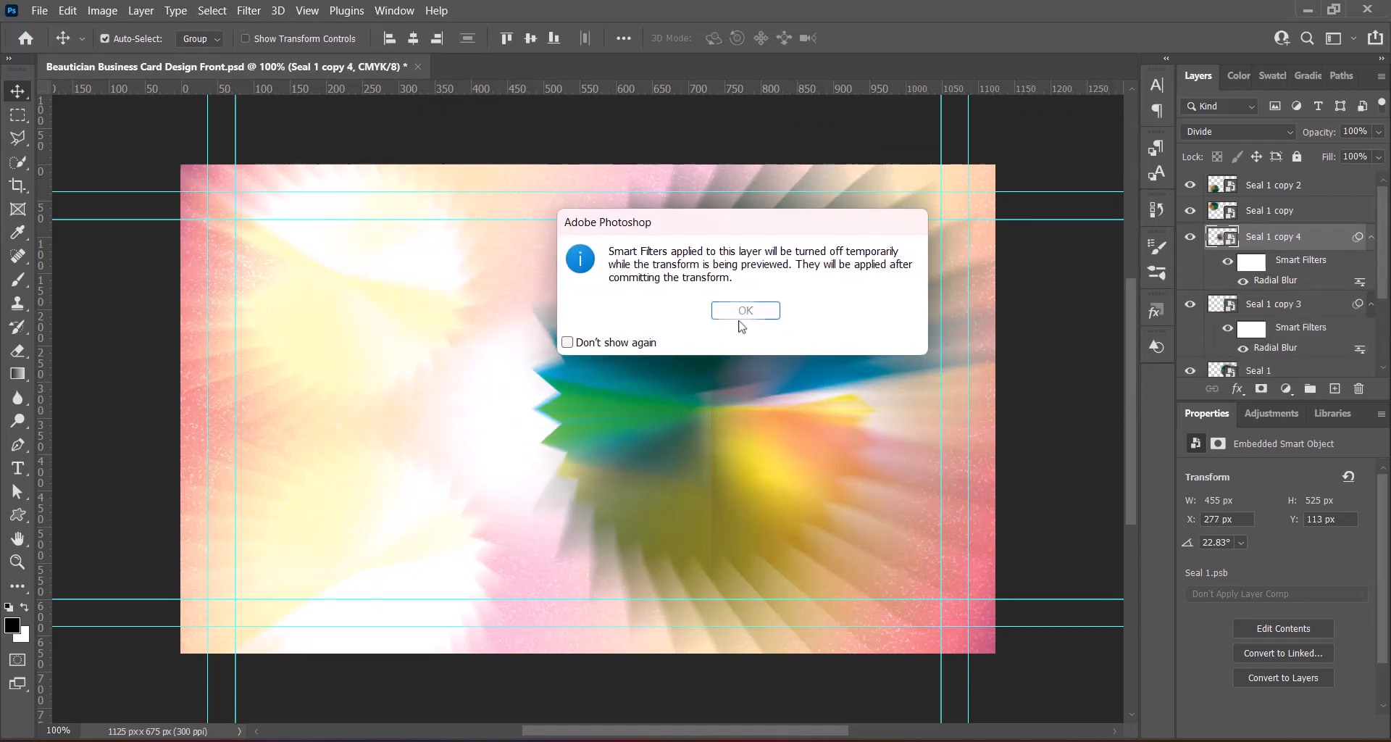
key(Return)
right_click(522, 409)
click(558, 392)
drag(436, 430, 622, 433)
click(1065, 445)
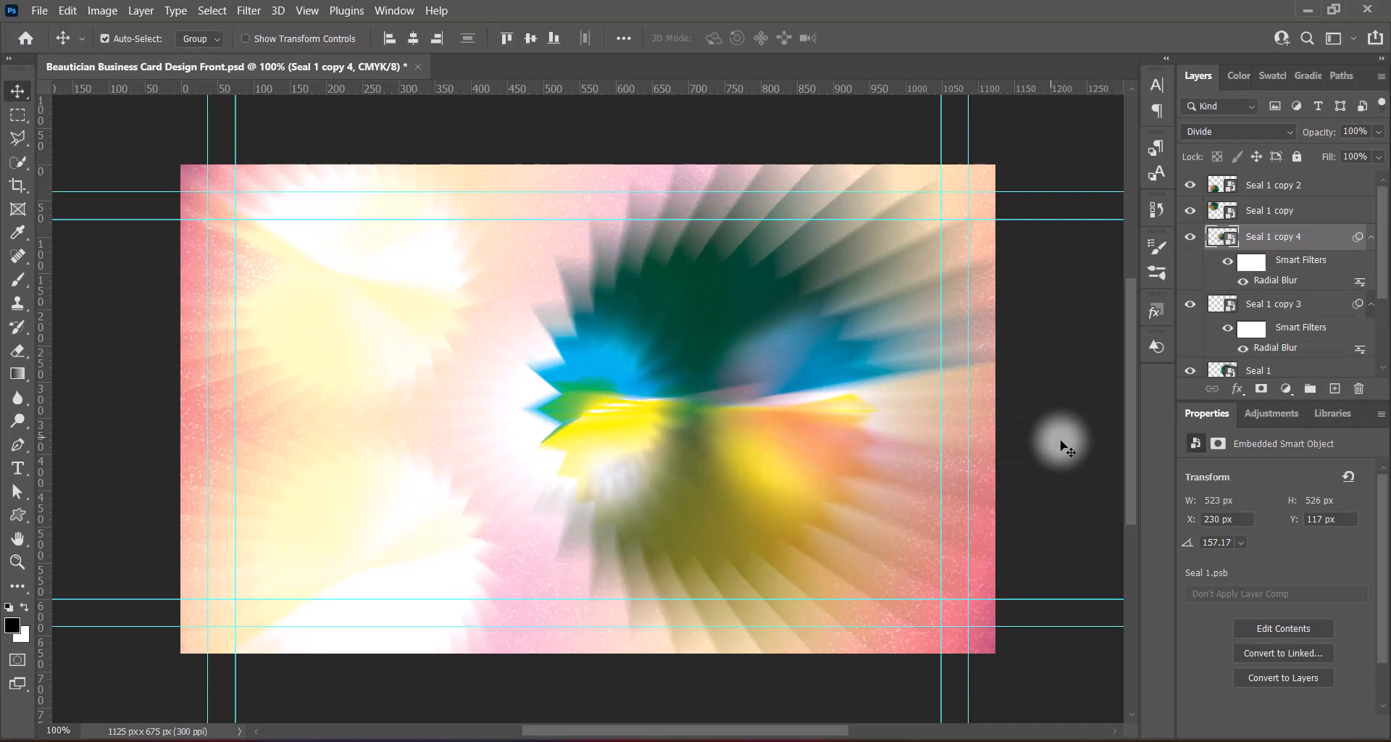
Nudge the flipped blurred copy to about X 269, Y 127 px over the main seal's left half
key(Left)
key(Left)
key(Left)
key(Left)
key(Left)
key(Left)
key(Left)
key(Left)
key(Left)
key(Left)
key(Left)
key(Left)
key(Left)
key(Left)
key(Left)
key(Left)
key(Left)
key(Left)
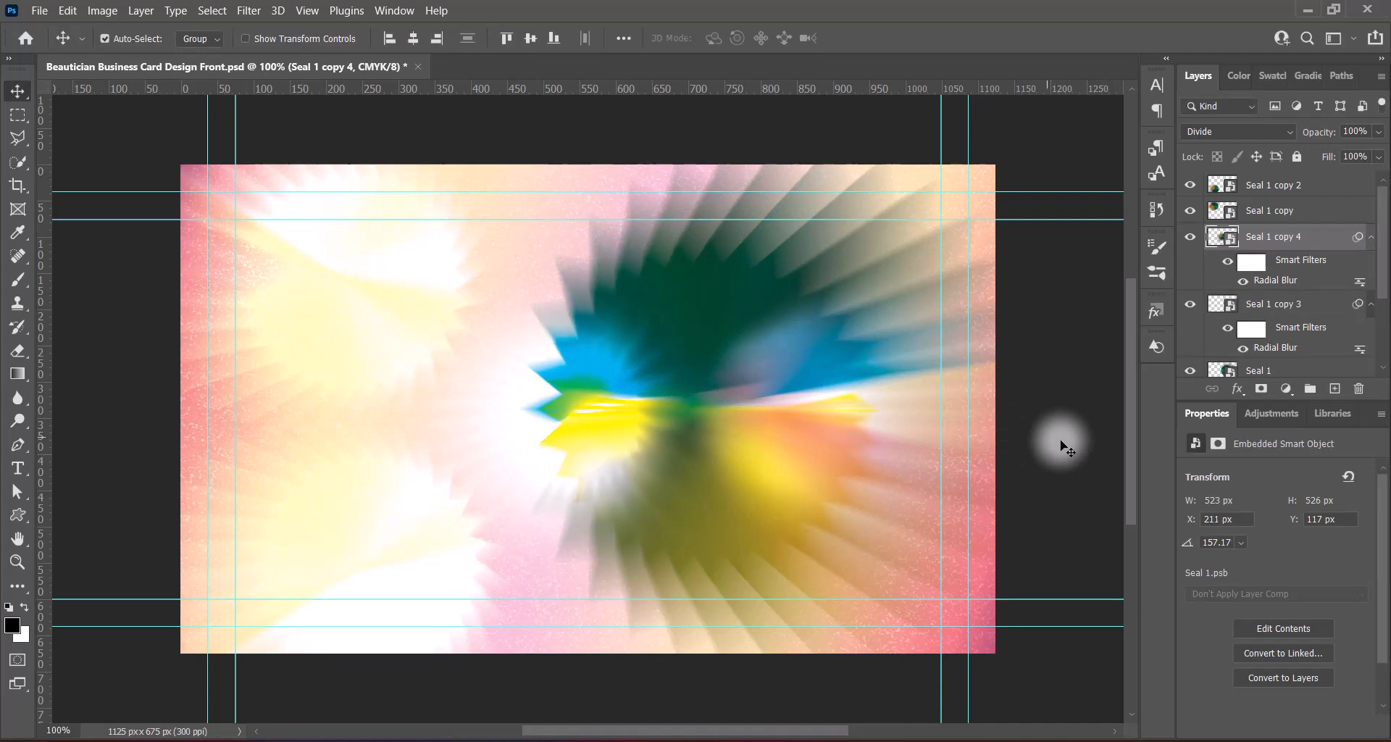
key(Down)
key(Down)
key(Down)
key(Down)
key(Down)
key(Down)
key(Down)
key(Down)
key(Down)
key(Down)
key(Down)
key(Down)
key(Down)
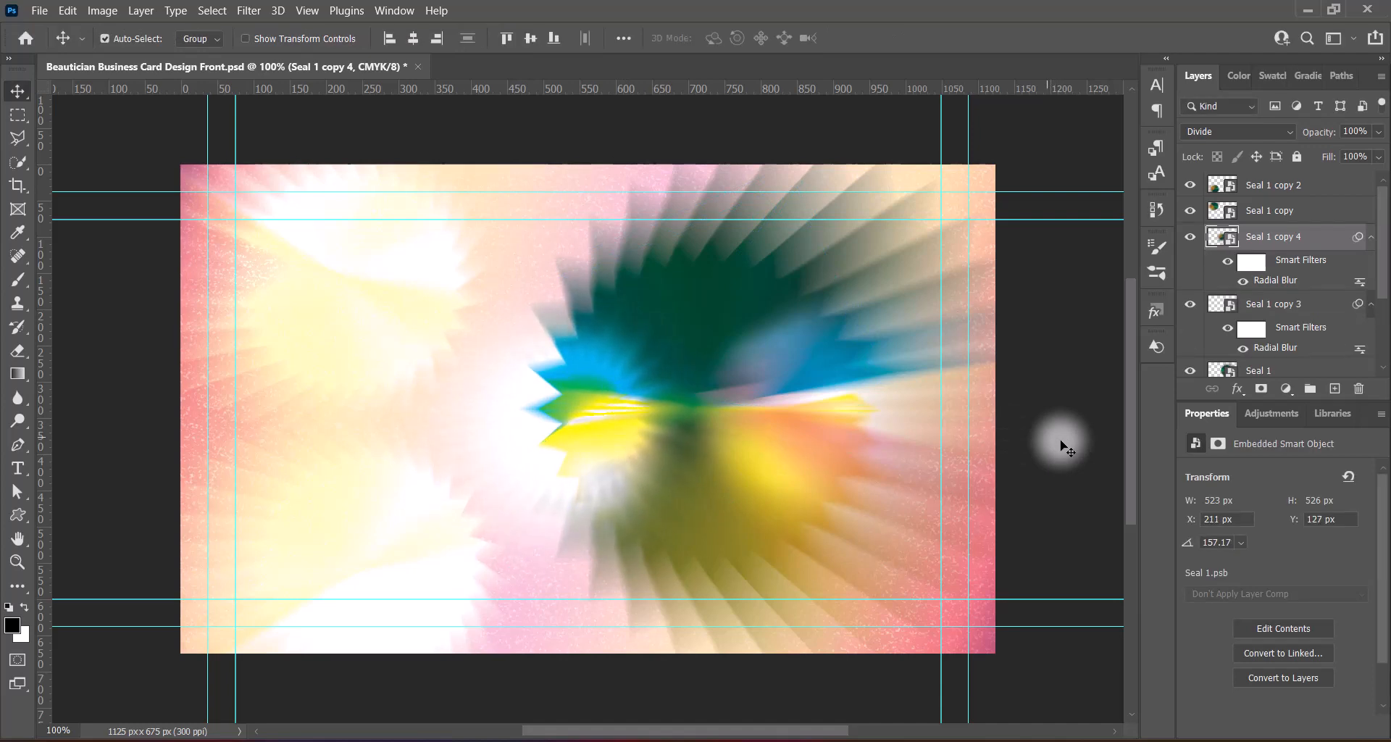
key(Right)
key(Right)
key(Right)
key(Right)
key(Right)
key(Right)
key(Right)
key(Right)
key(Right)
key(Right)
key(Right)
key(Right)
key(Right)
key(Right)
key(Right)
key(Right)
key(Right)
key(Right)
key(Right)
key(Right)
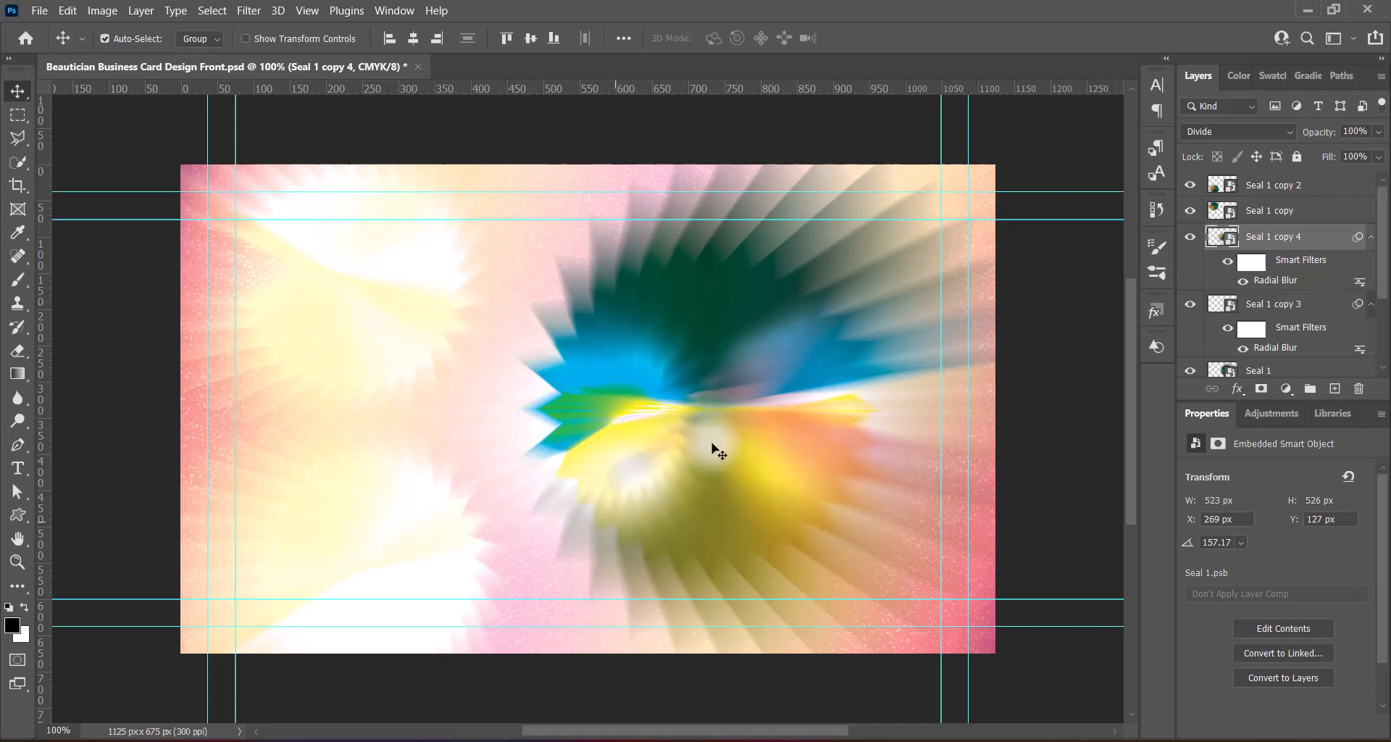
Scale the flipped blurred copy down to about 42.6% and place it at the main seal's upper-left edge, about X 402, Y -114 px
drag(715, 450, 651, 251)
key(ctrl+t)
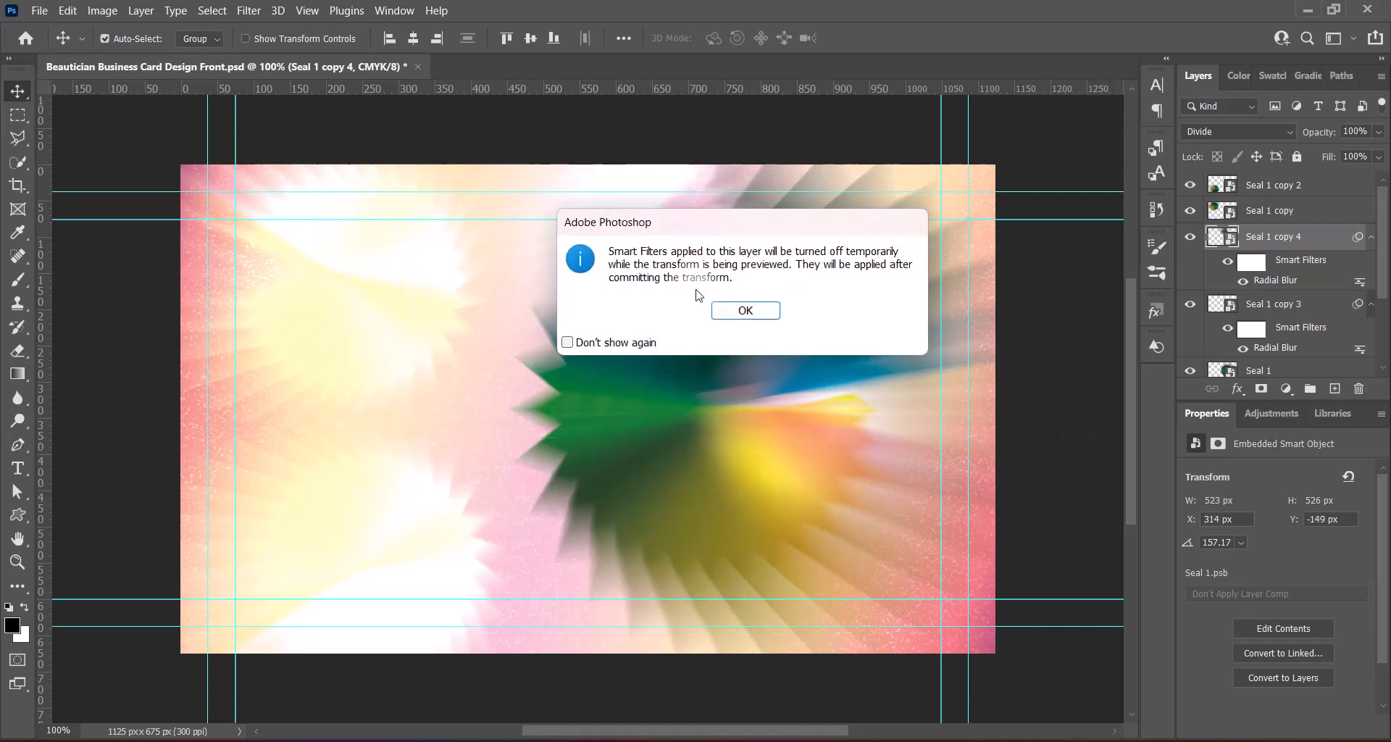
click(730, 312)
drag(732, 316, 709, 273)
key(Return)
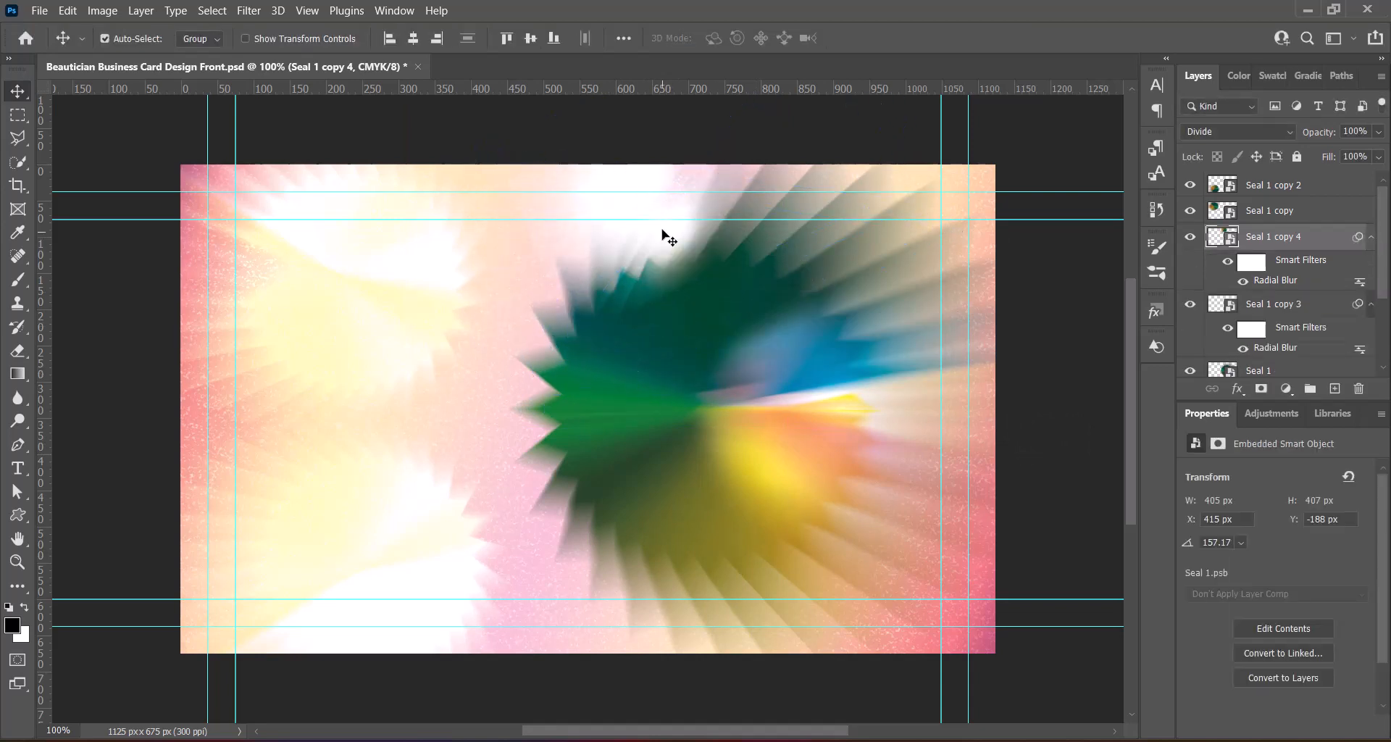
drag(656, 227, 651, 286)
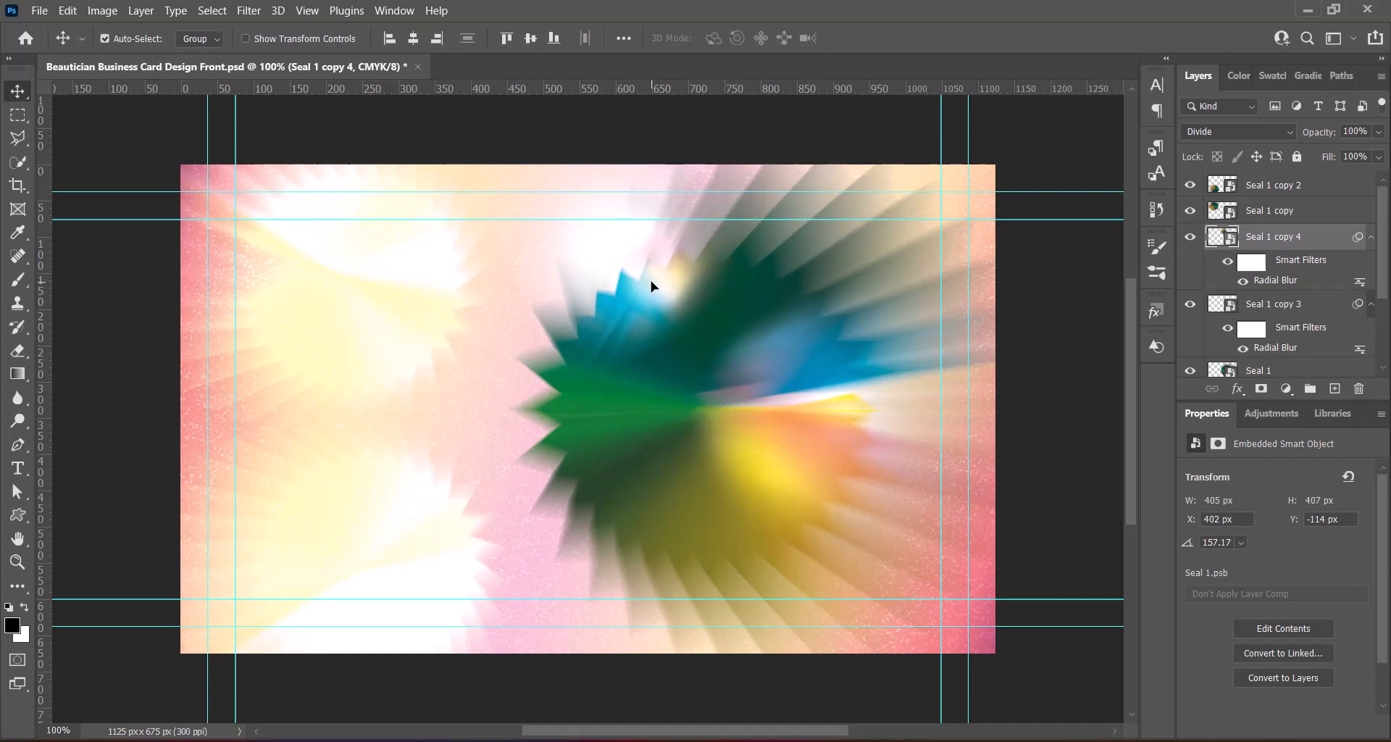
Flip the small blurred copy horizontally and reposition it on the main seal's upper part at about X 510, Y -98 px
key(ctrl+t)
click(736, 301)
right_click(843, 304)
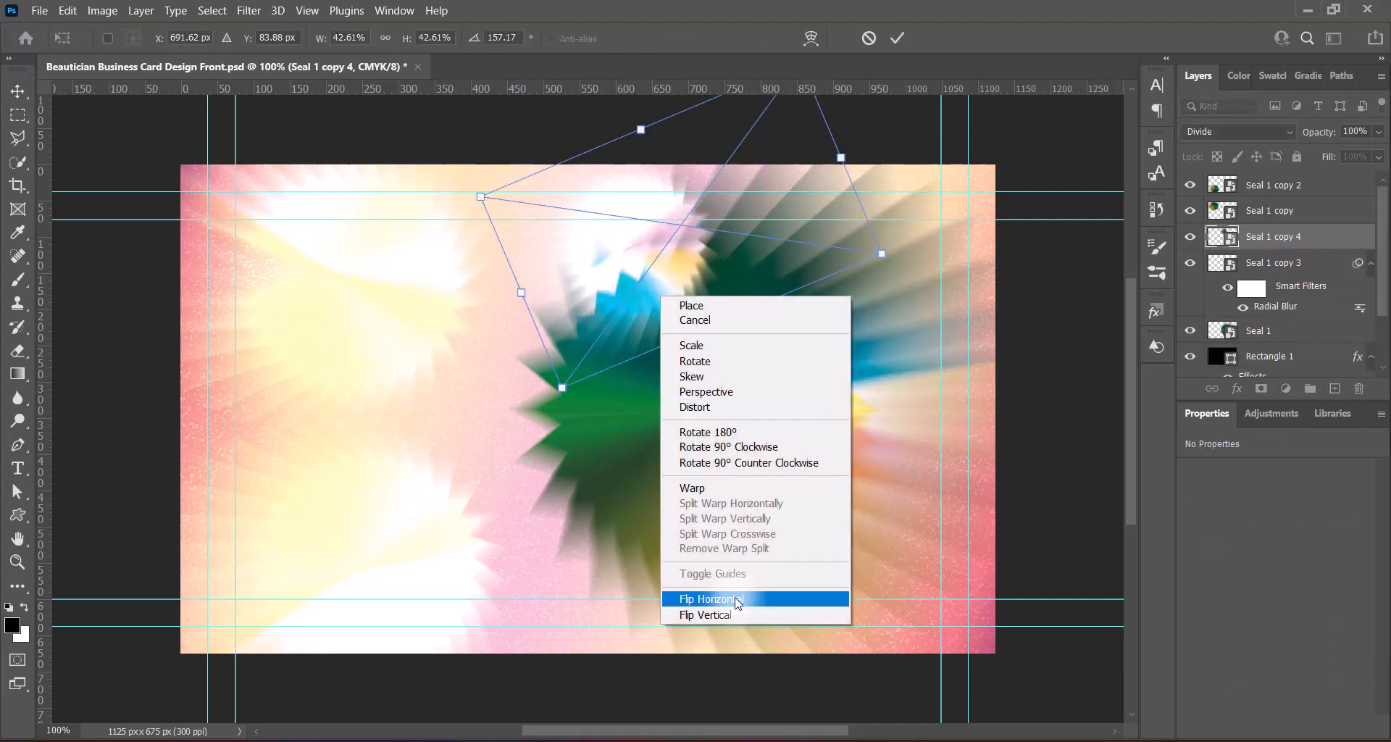
click(891, 594)
key(Return)
drag(713, 298, 628, 309)
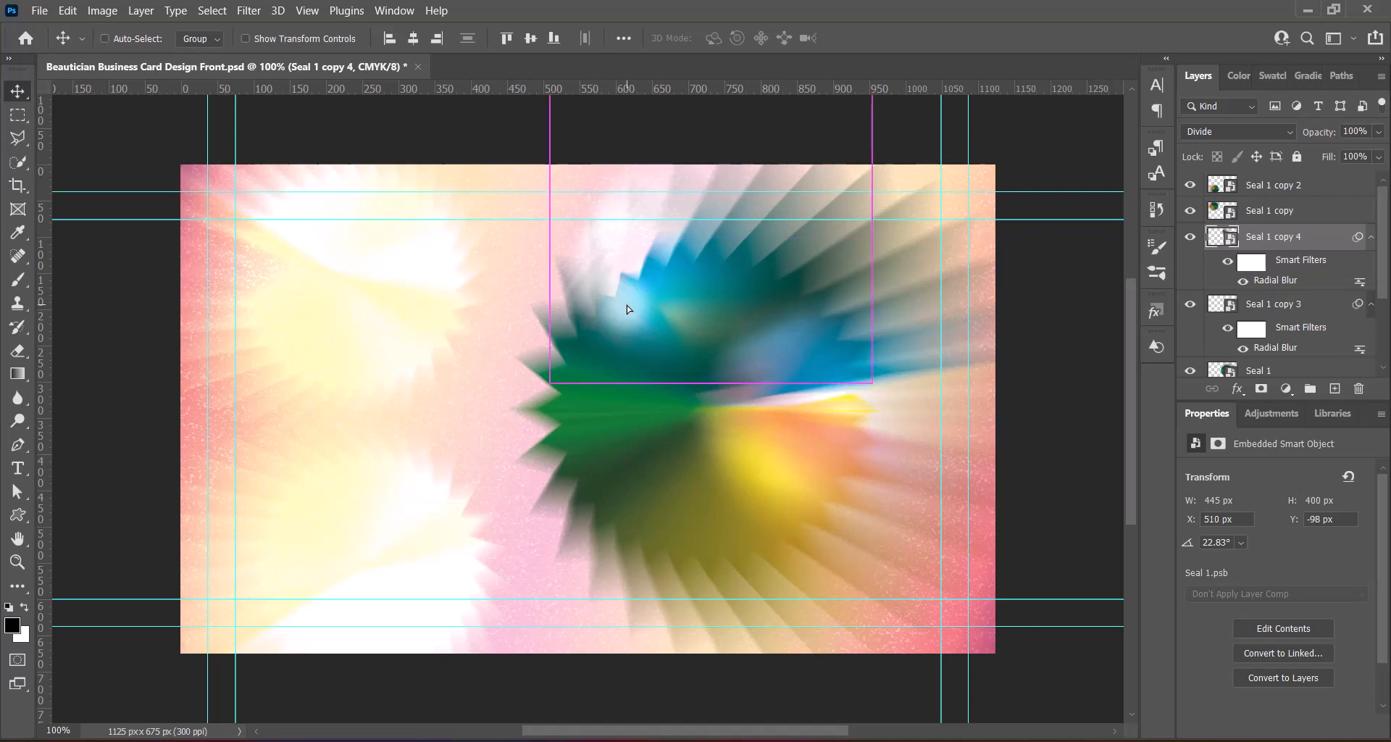
Rotate the small blurred copy at the main seal's upper edge to -6°
key(ctrl+t)
click(767, 316)
drag(786, 403, 815, 300)
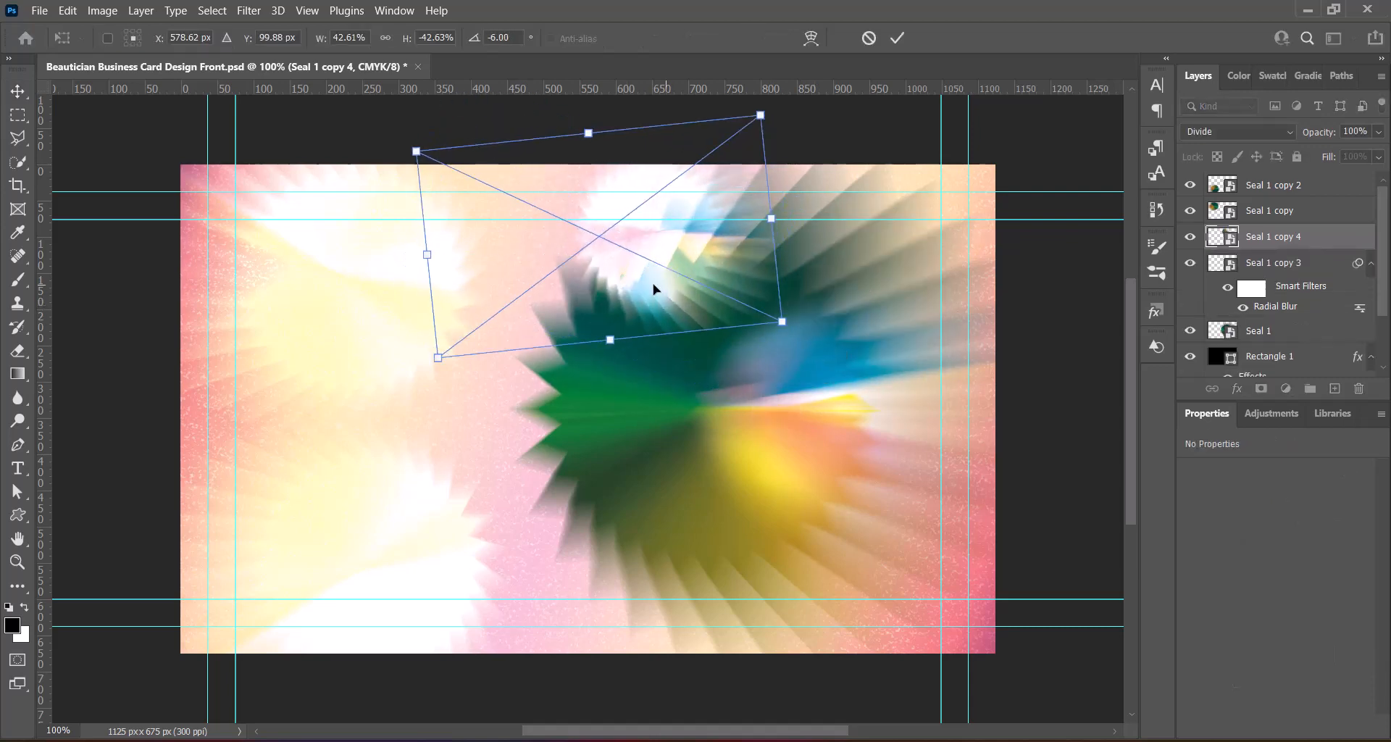
key(Return)
Duplicate the small blurred copy, flip it vertically, place it at the main seal's lower-left edge at about X 514, Y 442 px, and save
drag(660, 290, 647, 576)
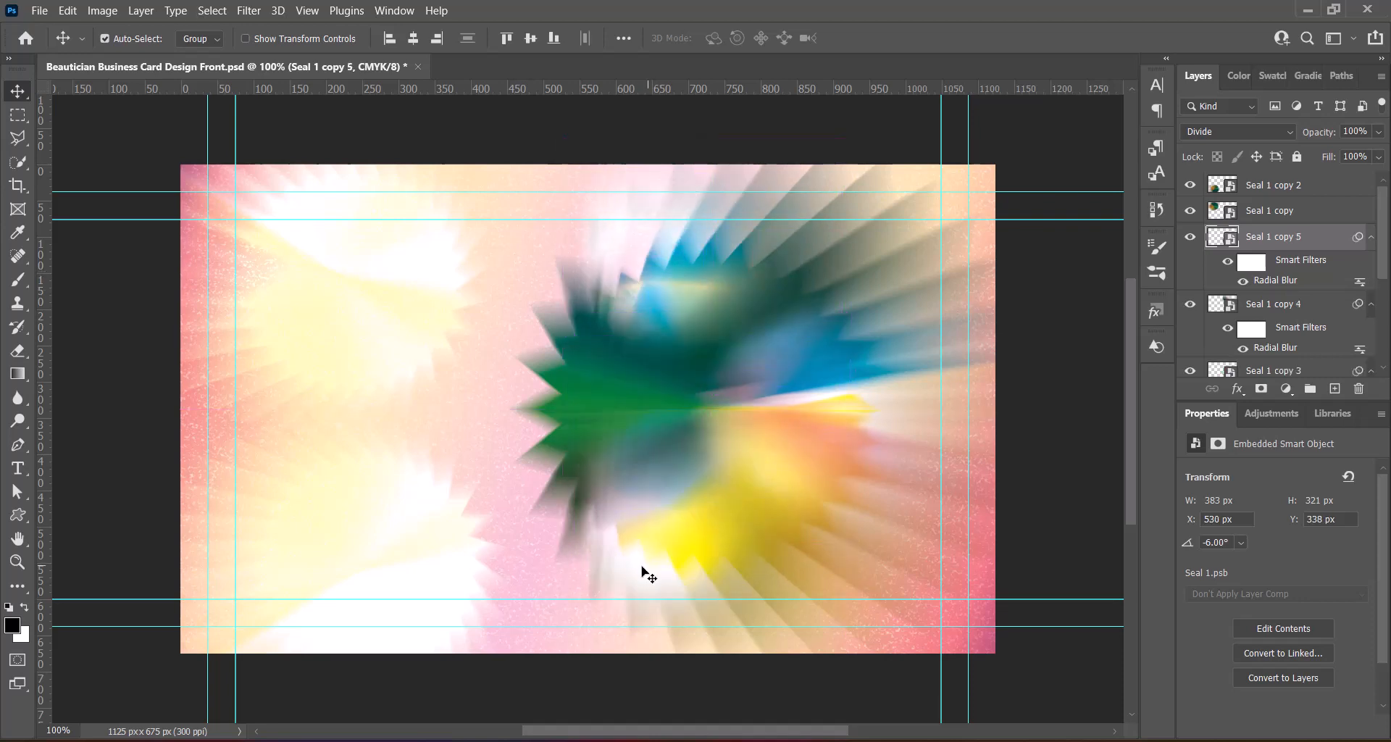
key(ctrl+t)
click(757, 307)
right_click(679, 203)
click(690, 522)
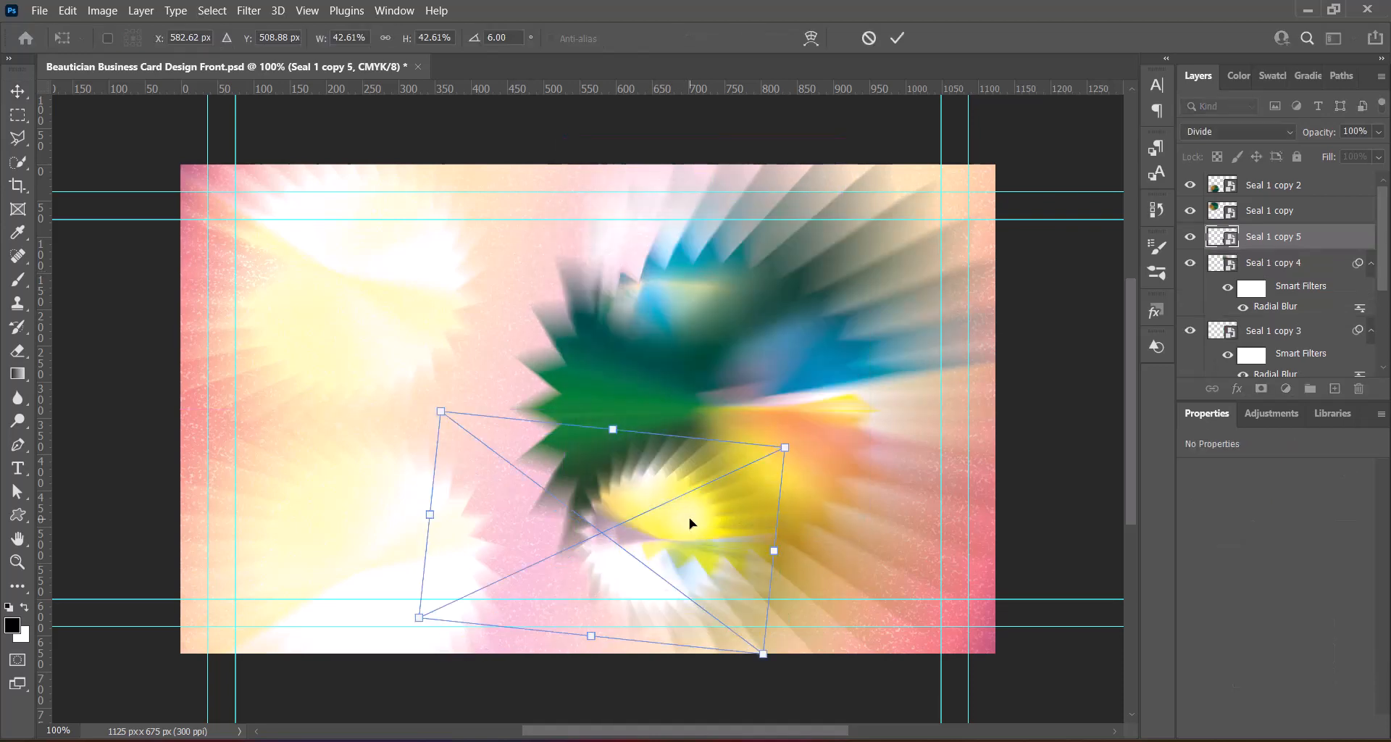
drag(662, 527, 669, 566)
key(Return)
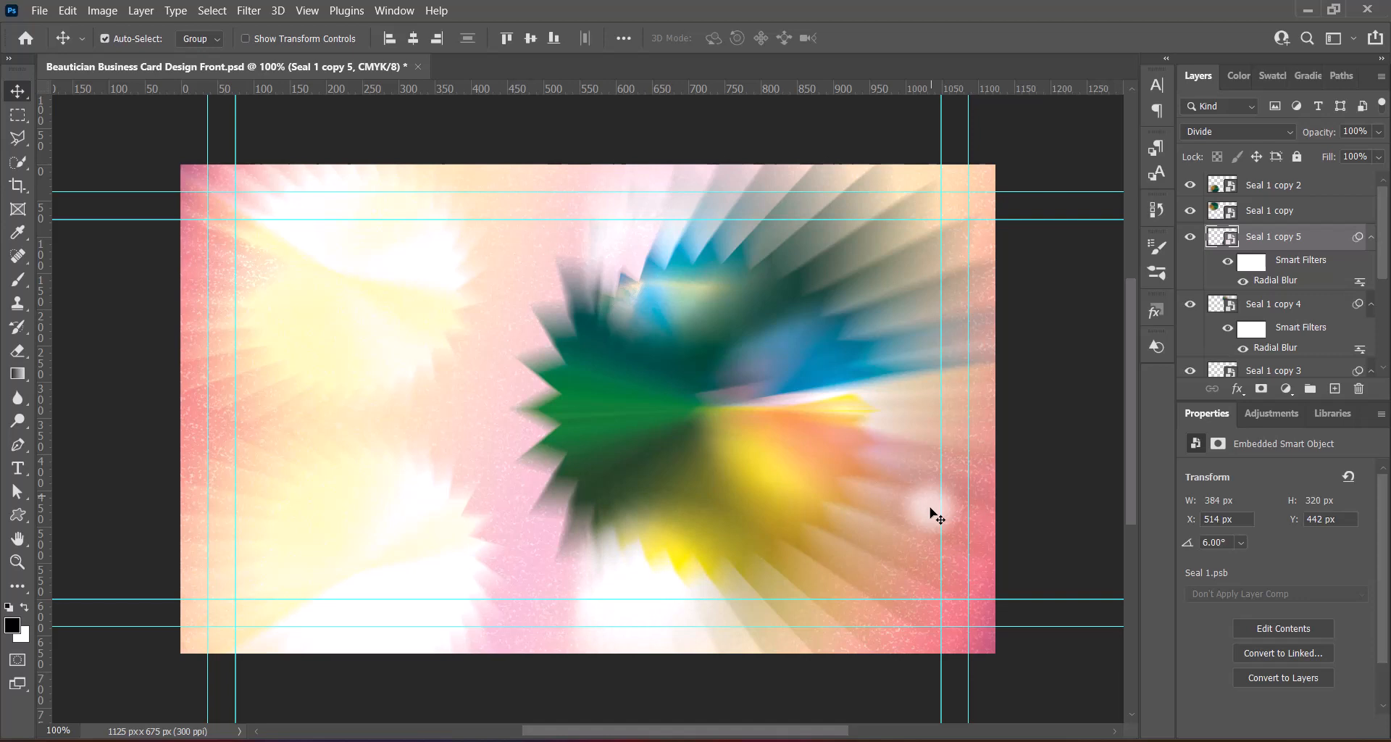
key(ctrl+s)
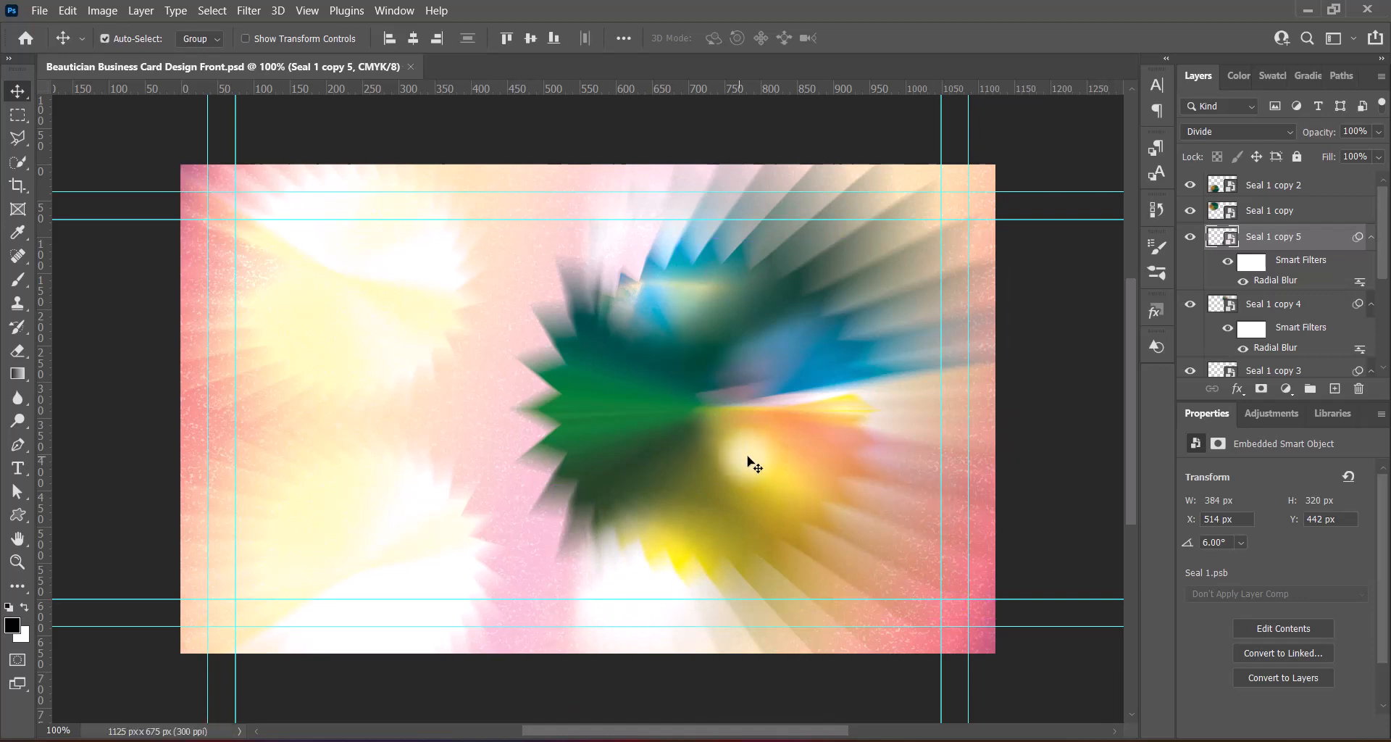
Add a layer above Seal 1 copy 2 and draw a black heart custom shape about 533 × 464 px over the card's left half
click(1287, 186)
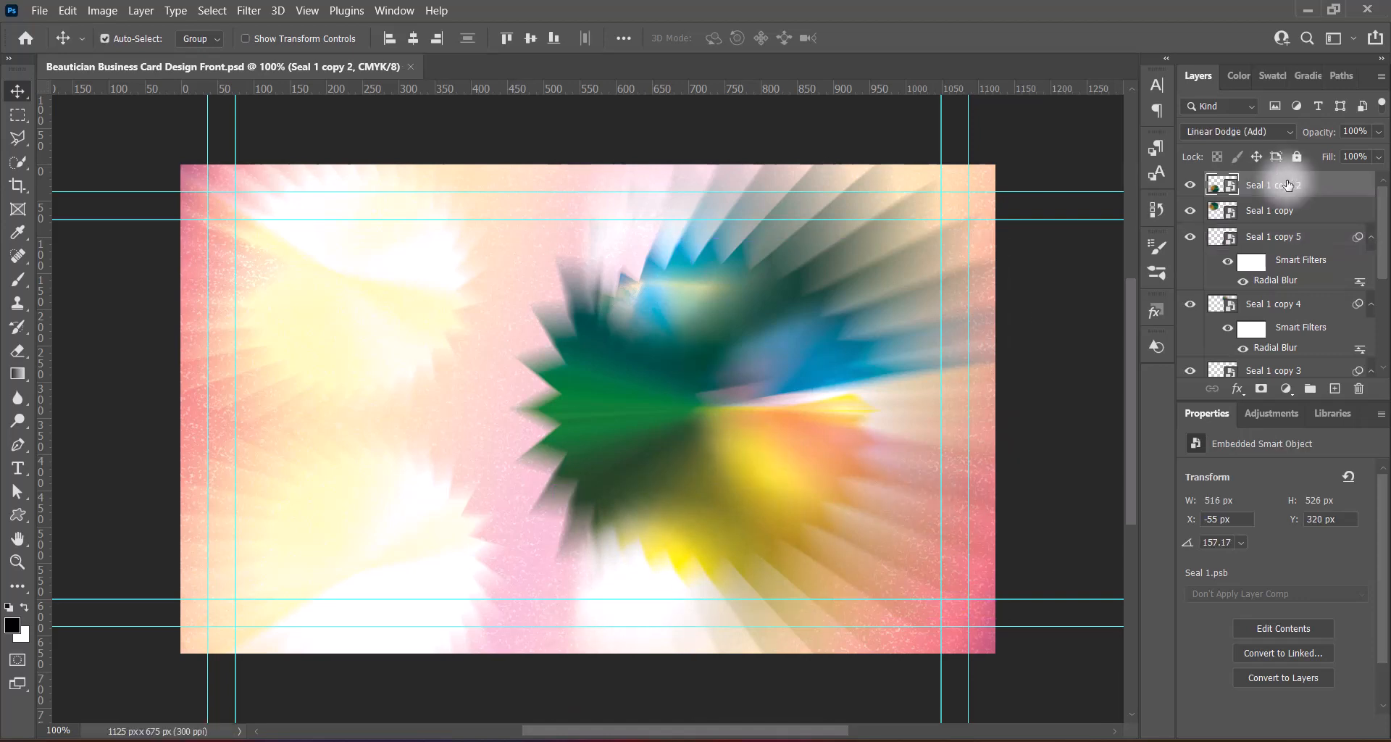
click(1335, 389)
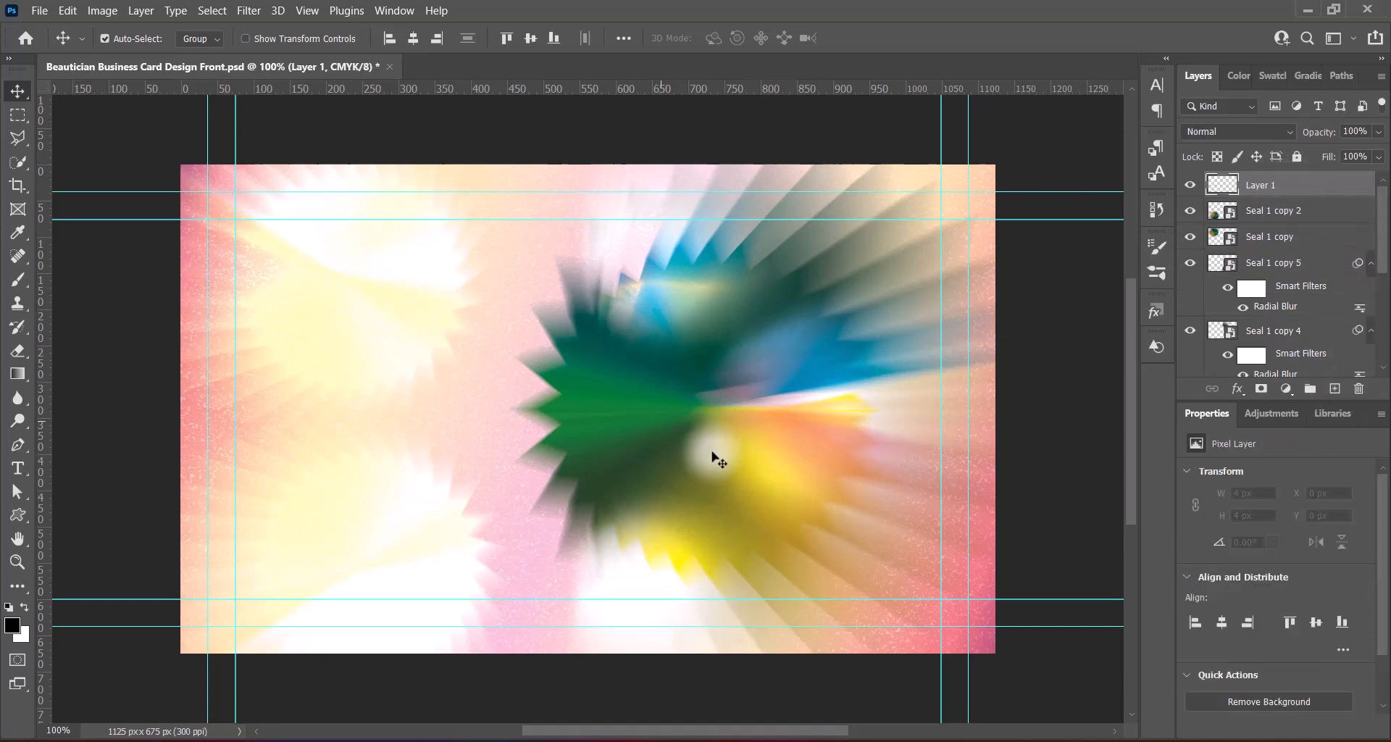
click(17, 514)
click(99, 600)
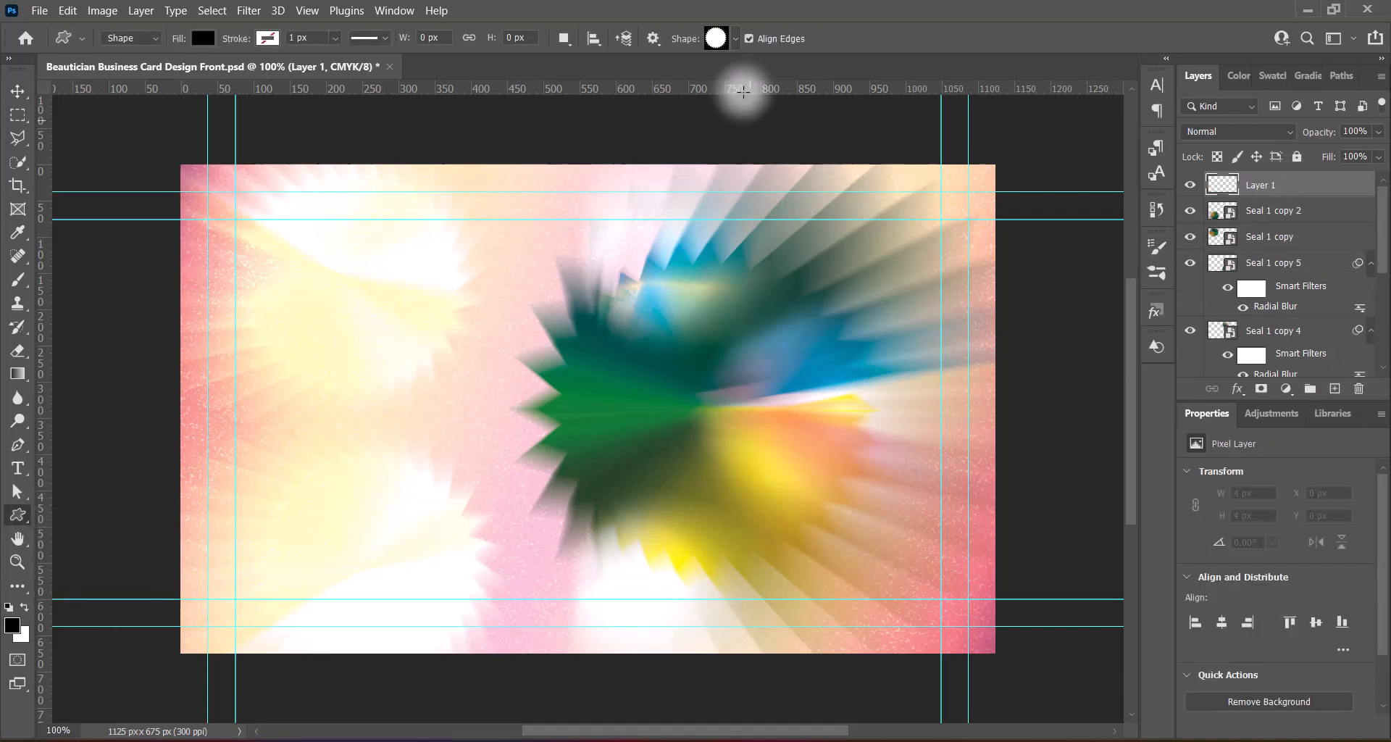
click(735, 40)
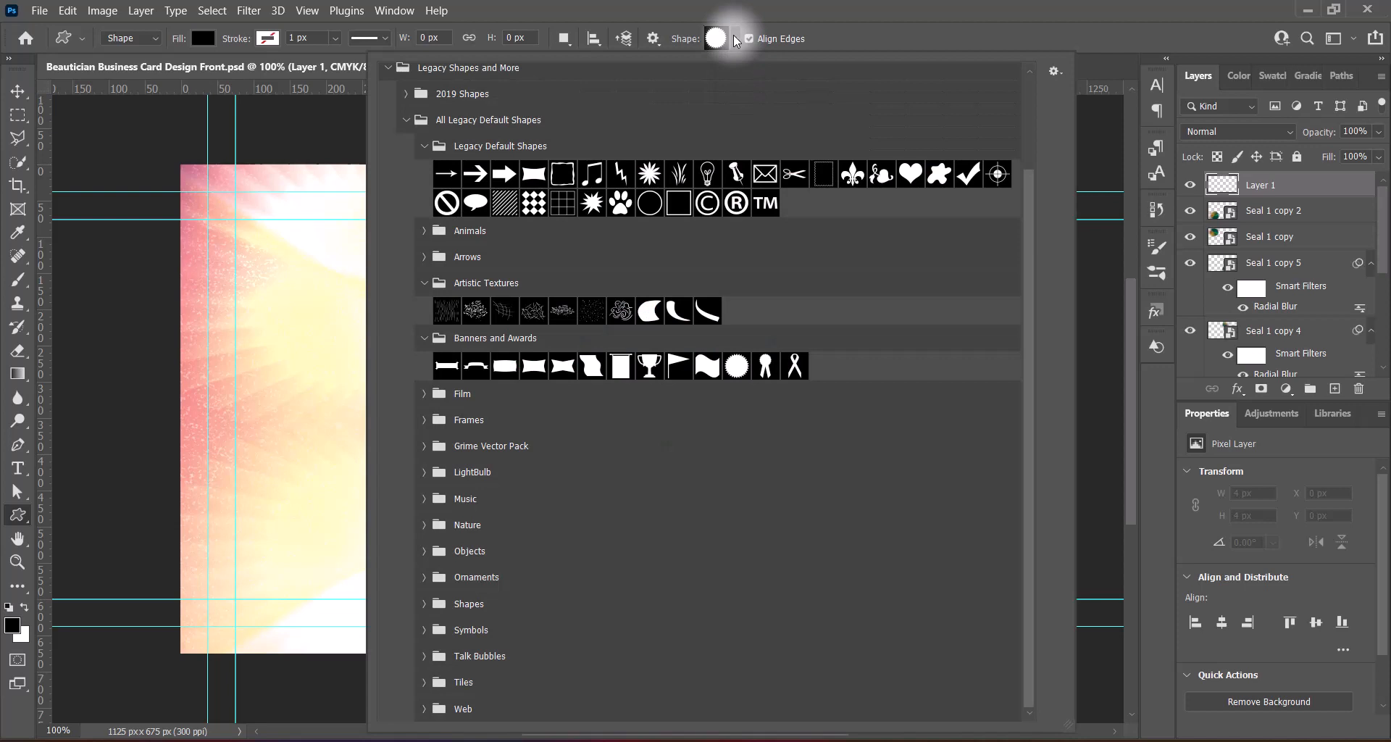
double_click(910, 174)
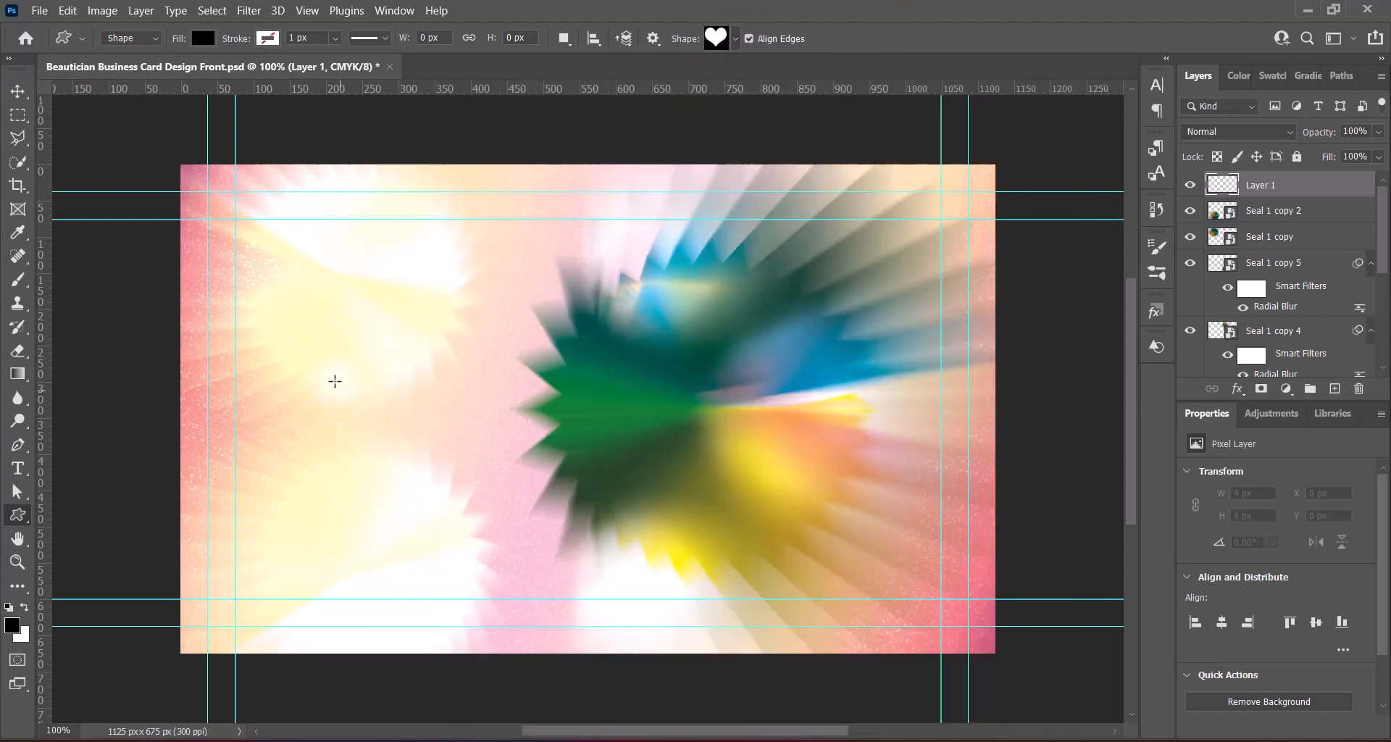
drag(306, 325, 776, 656)
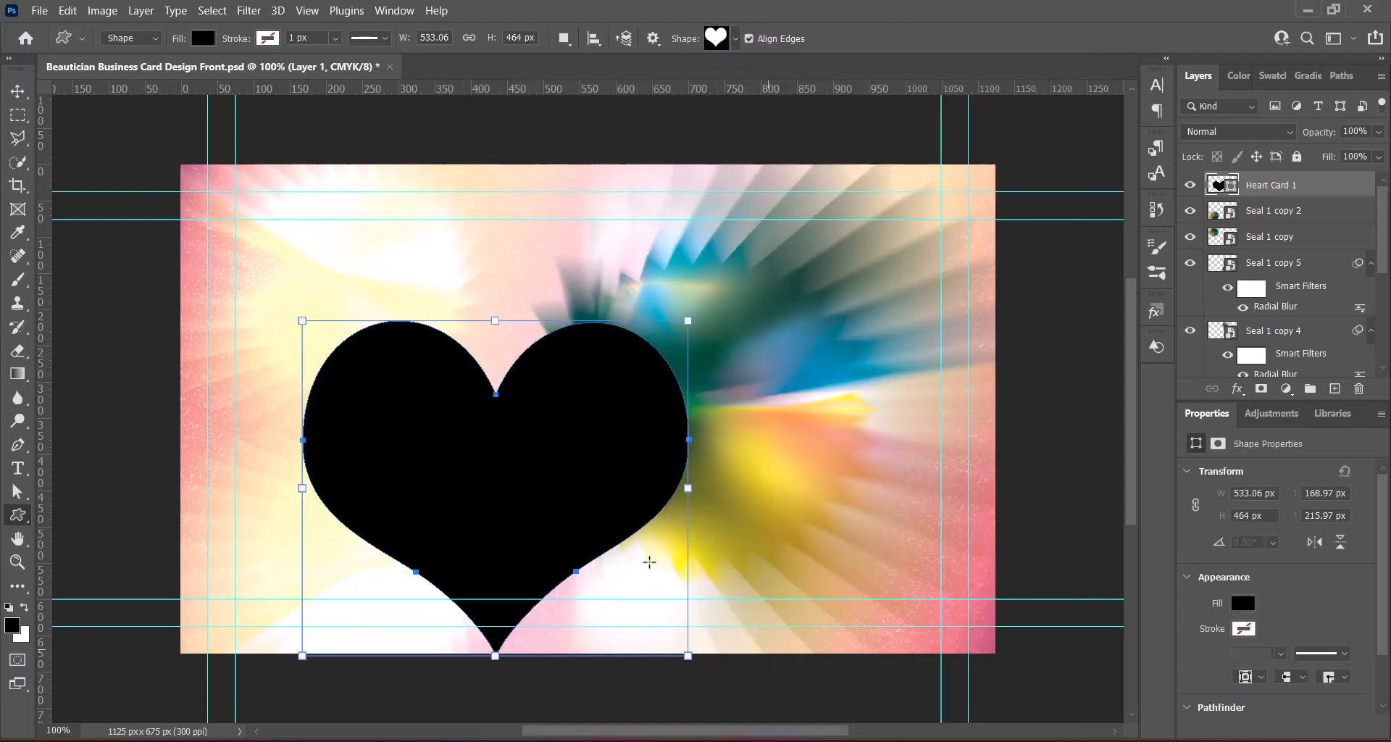
Scale the heart down to about 481 × 419 px and position it at about X 81, Y 128 px on the card's left half
key(v)
drag(519, 487, 452, 405)
key(ctrl+t)
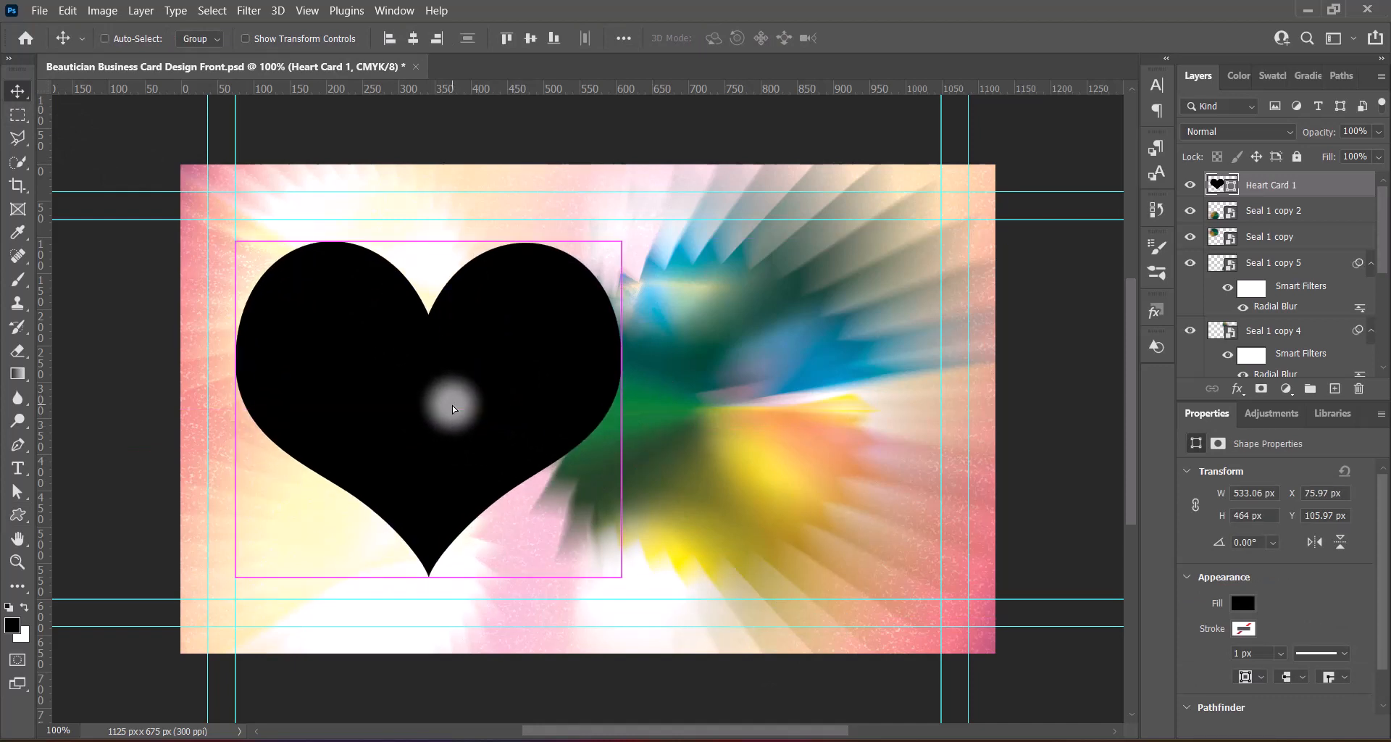
drag(428, 241, 433, 273)
drag(477, 410, 463, 396)
key(Return)
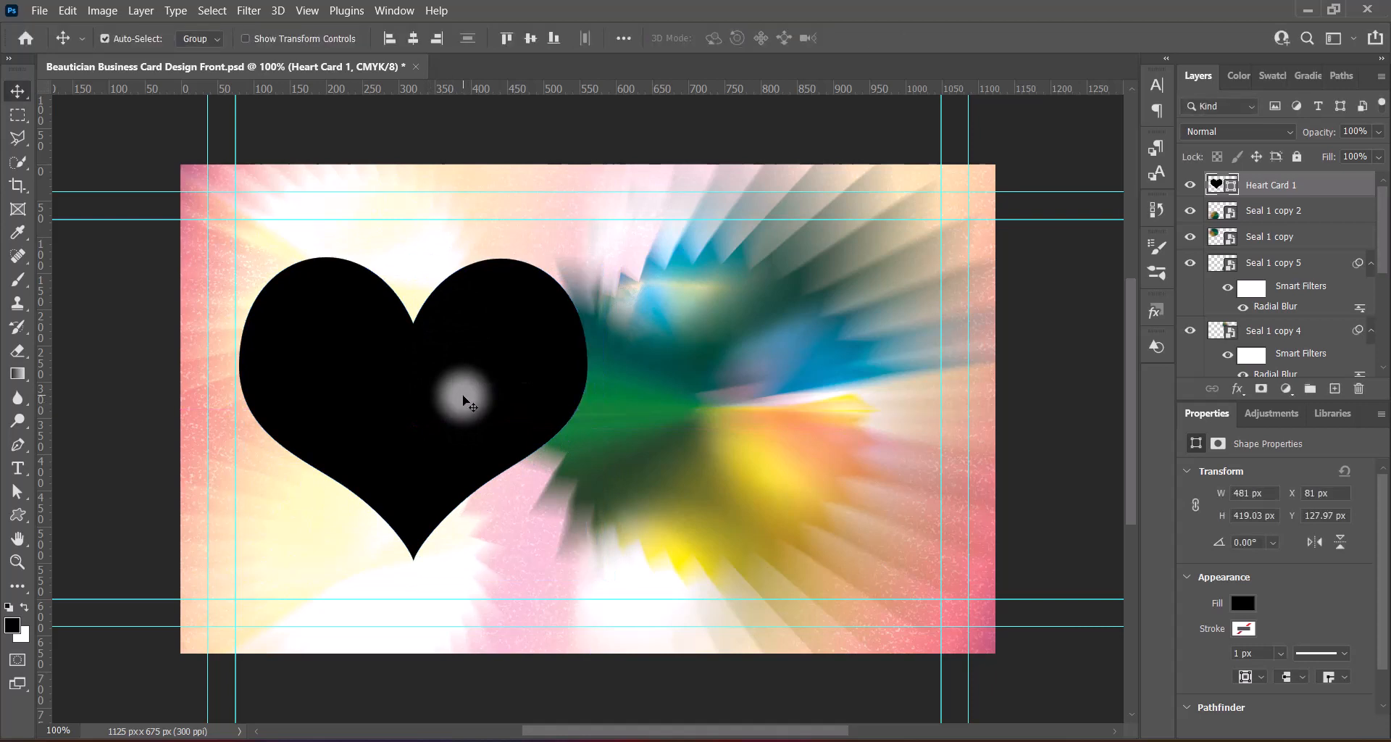
Change the heart's fill to white (ffffff) and convert its layer to a Smart Object
click(1217, 186)
double_click(1216, 186)
drag(1069, 216, 861, 148)
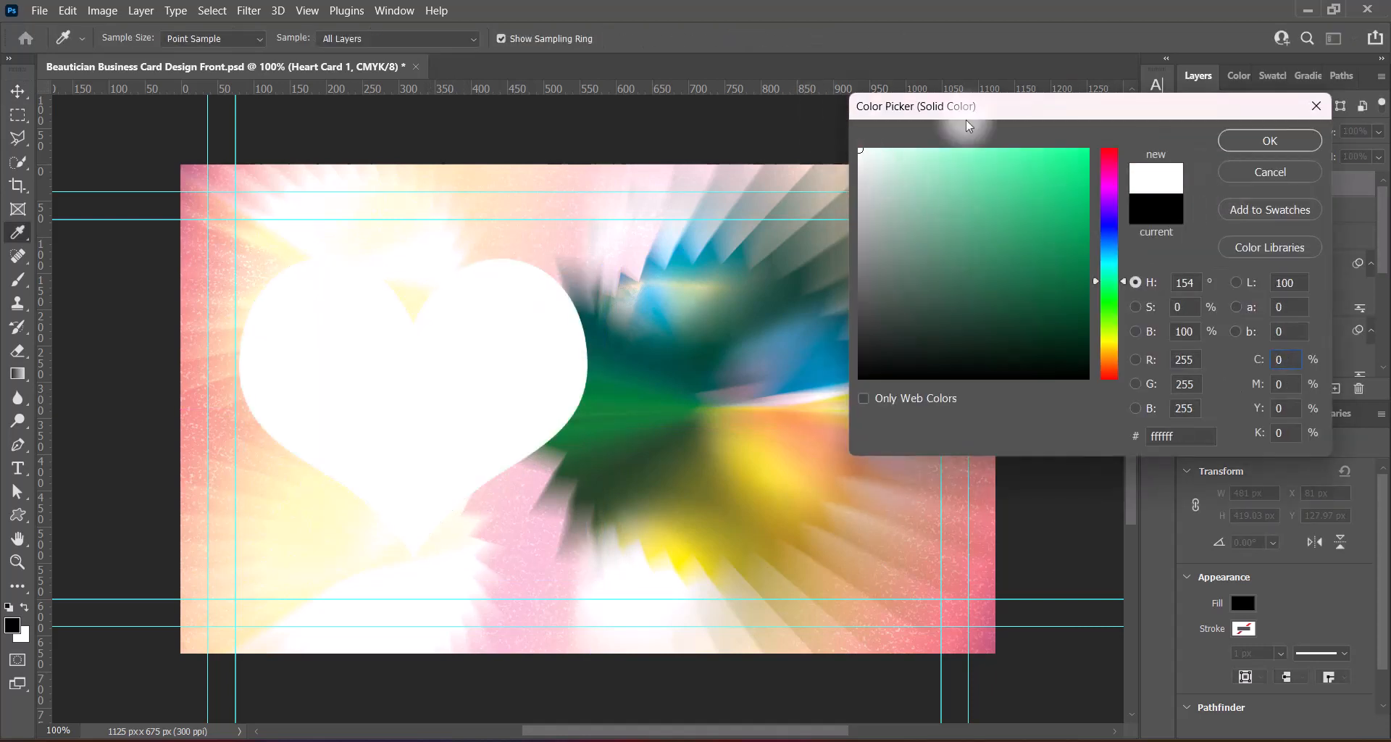
click(1267, 139)
right_click(1290, 184)
click(1208, 225)
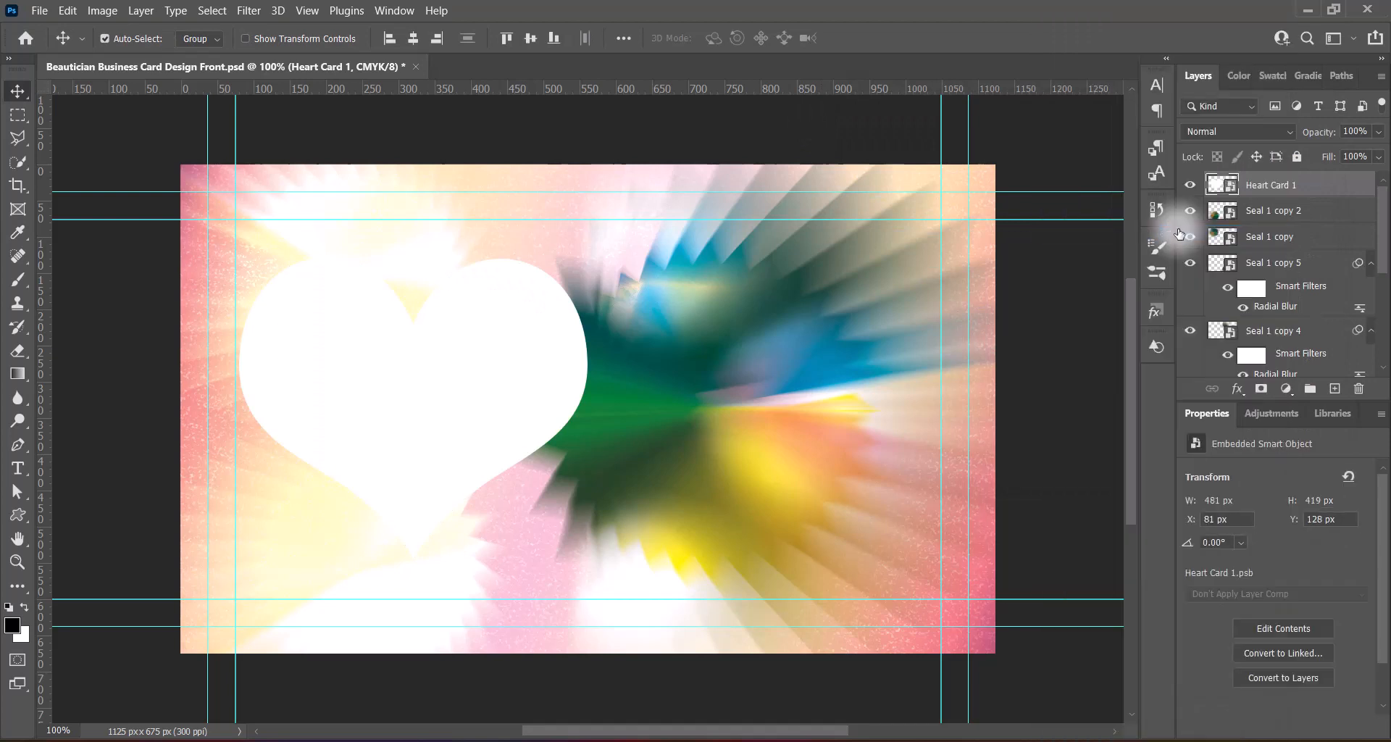
click(257, 12)
mouse_move(377, 226)
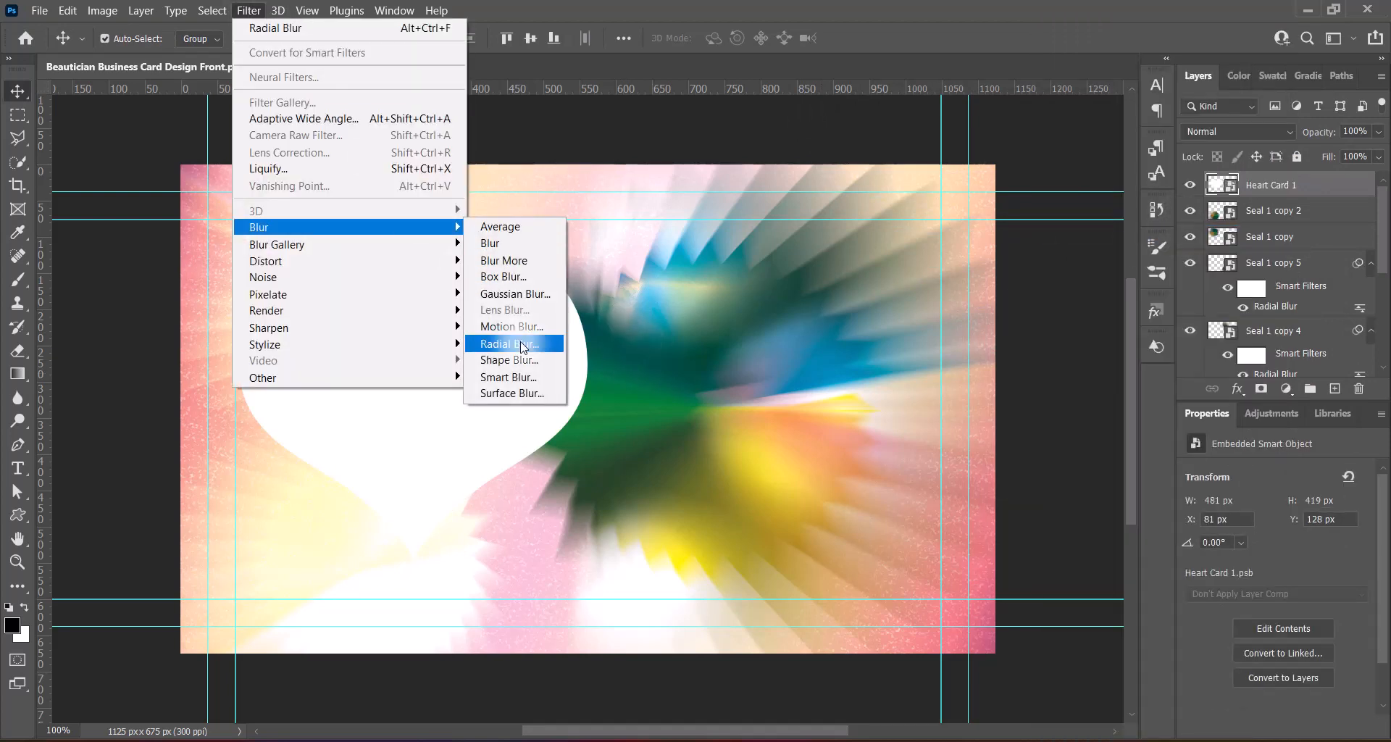
click(525, 347)
key(Return)
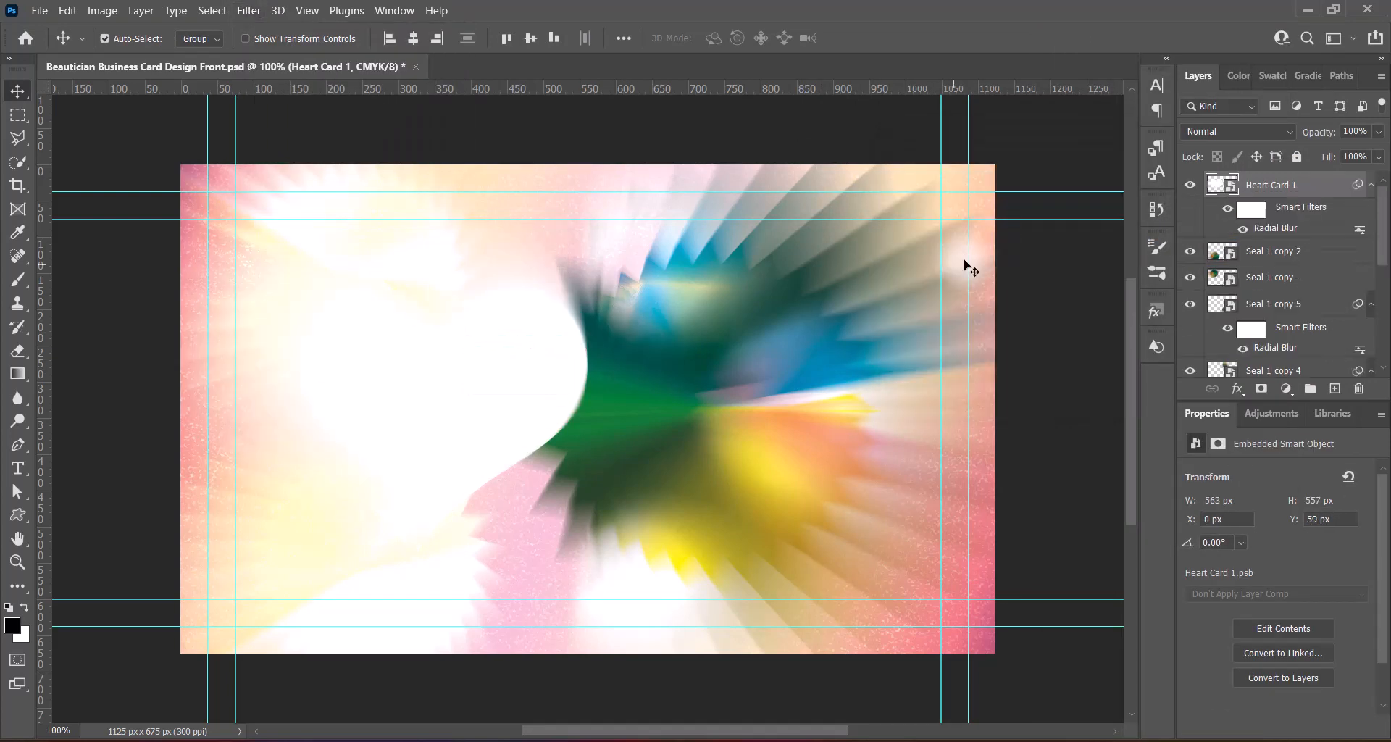
key(ctrl+z)
Apply a Radial Blur to the heart with amount 100, Zoom method and Best quality, and save the document
click(248, 10)
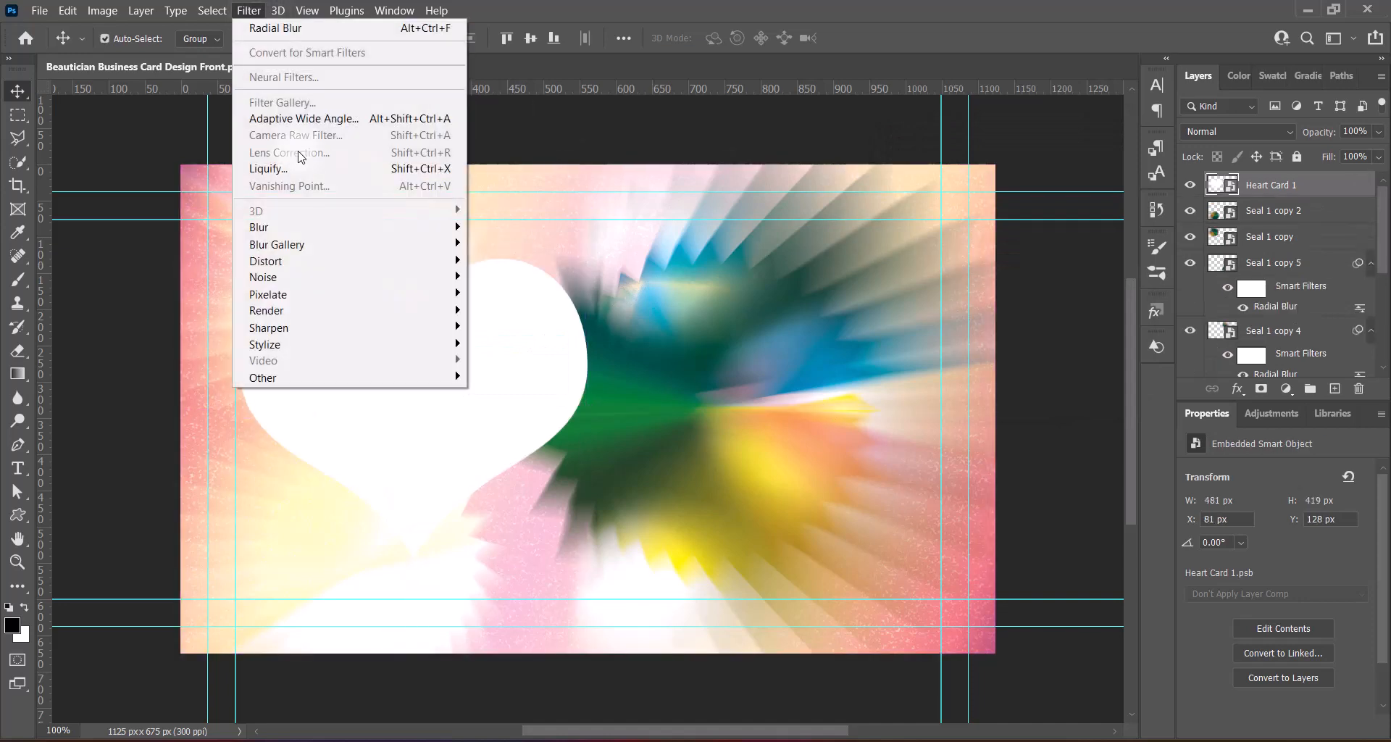
mouse_move(377, 226)
click(525, 347)
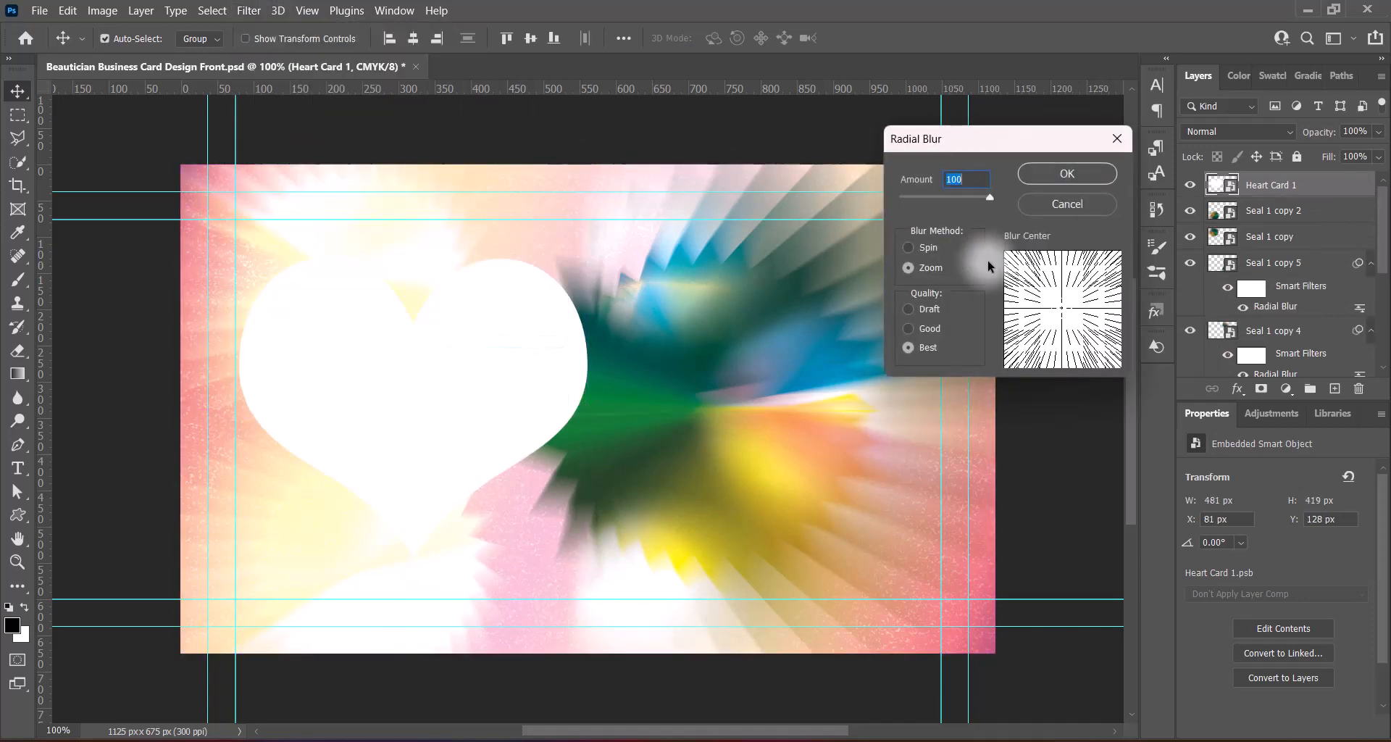
key(Return)
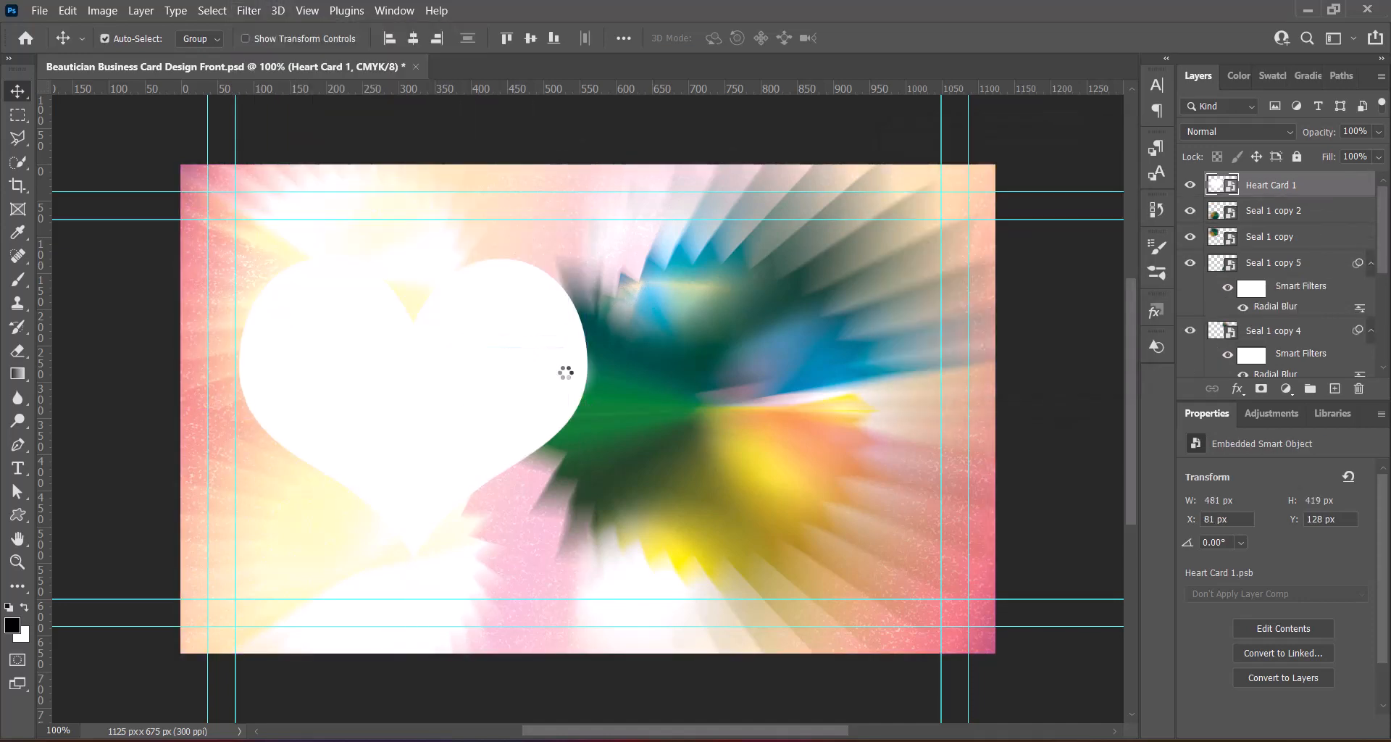
key(ctrl+s)
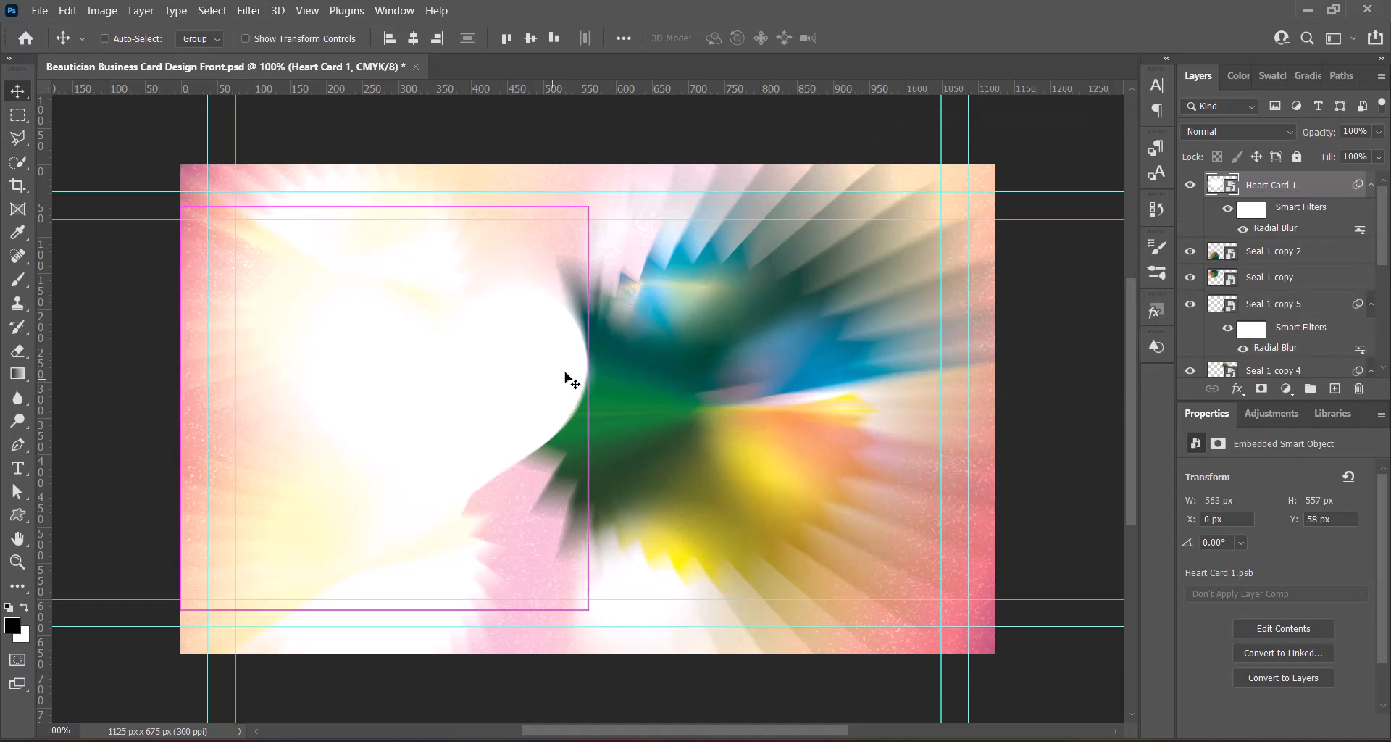
Enlarge the blurred heart to about 637 × 628 px and reposition it at about X 0, Y 24 px
key(ctrl+t)
key(Return)
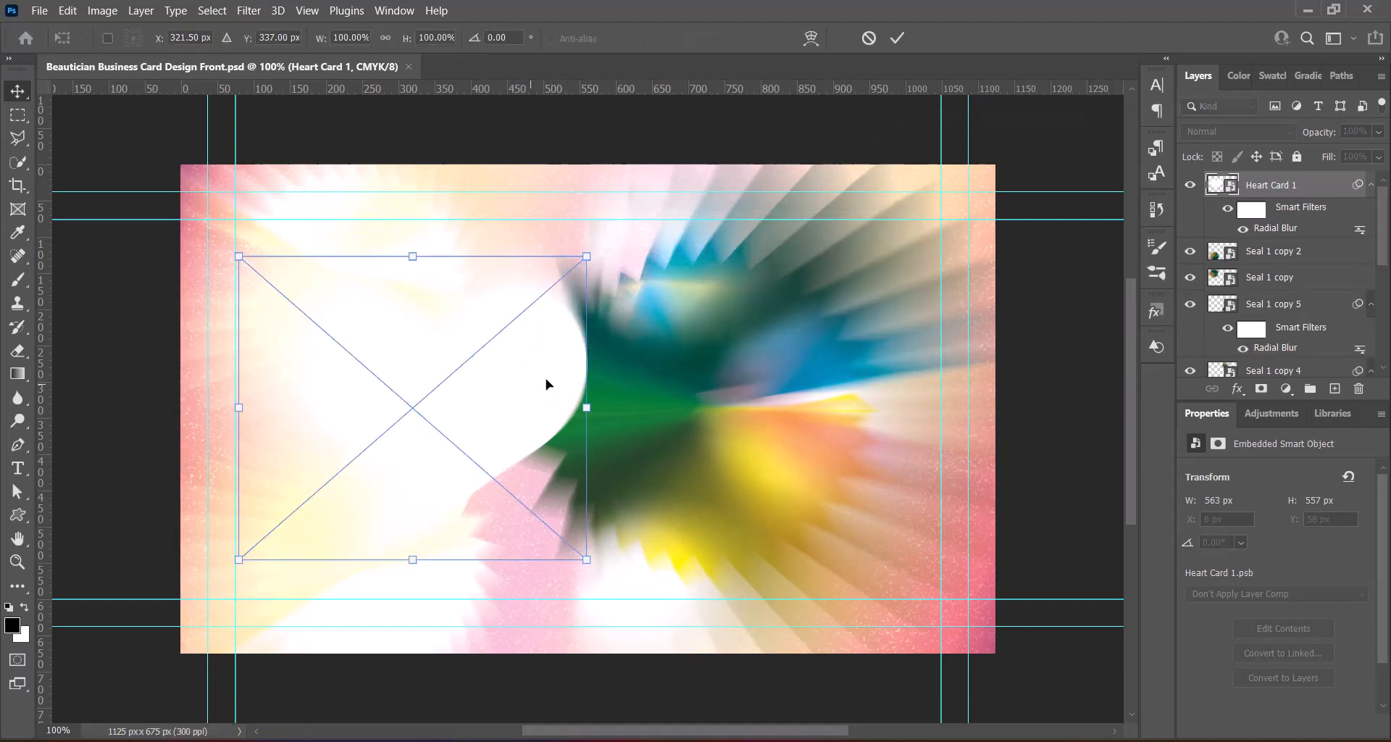
drag(413, 578, 414, 598)
drag(475, 457, 502, 428)
key(Return)
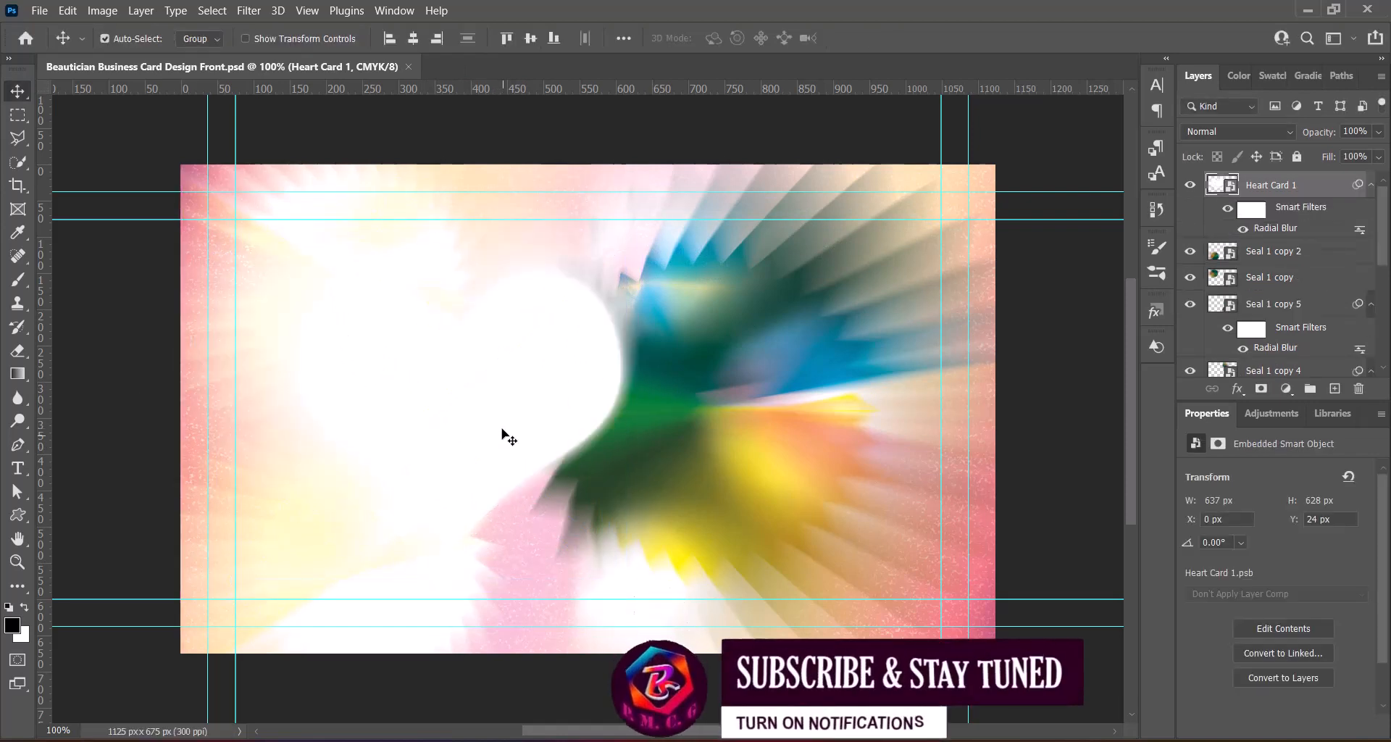
Paste the woman's portrait over the heart at about X 164, Y 76 px and clip it to the heart layer
key(ctrl+v)
drag(494, 562, 467, 475)
right_click(1260, 186)
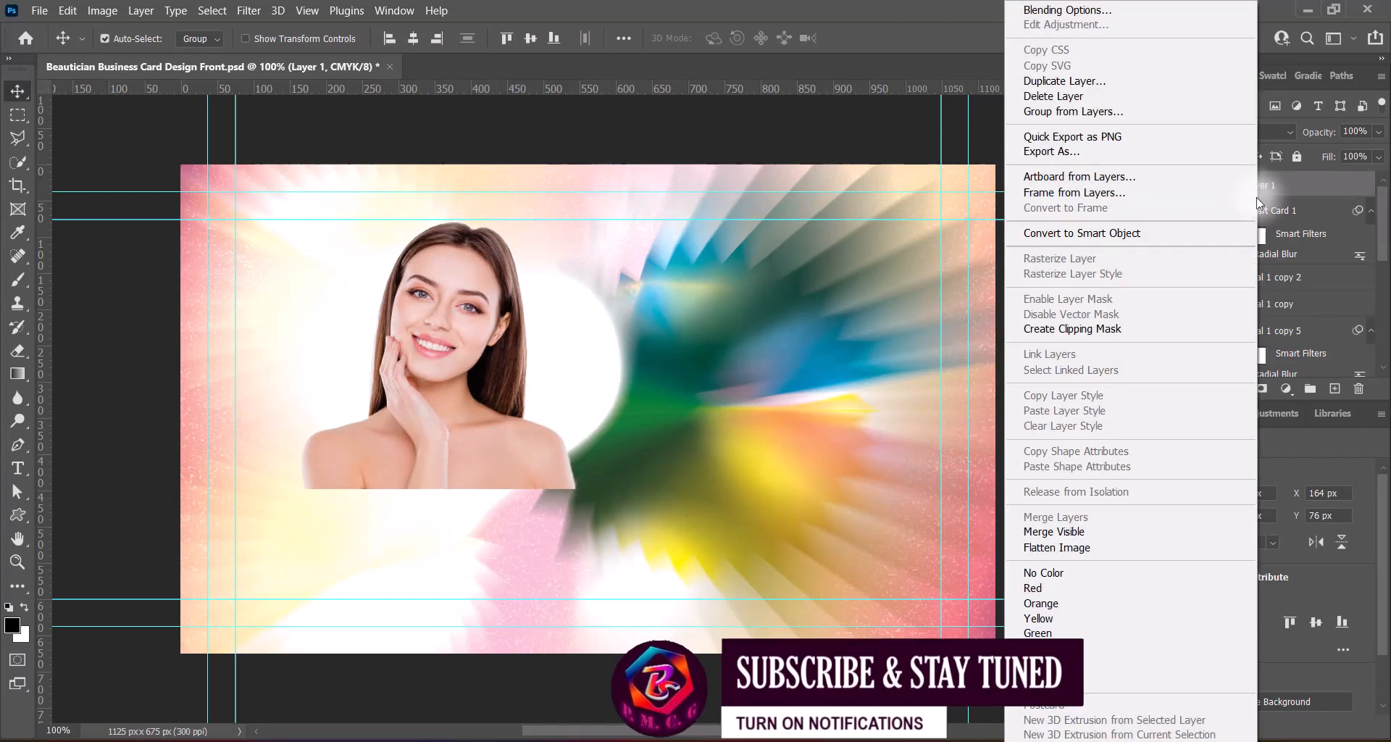
click(1149, 330)
Enlarge the clipped portrait to about 479 × 465 px and place it at about X 98, Y 118 px inside the heart
key(ctrl+t)
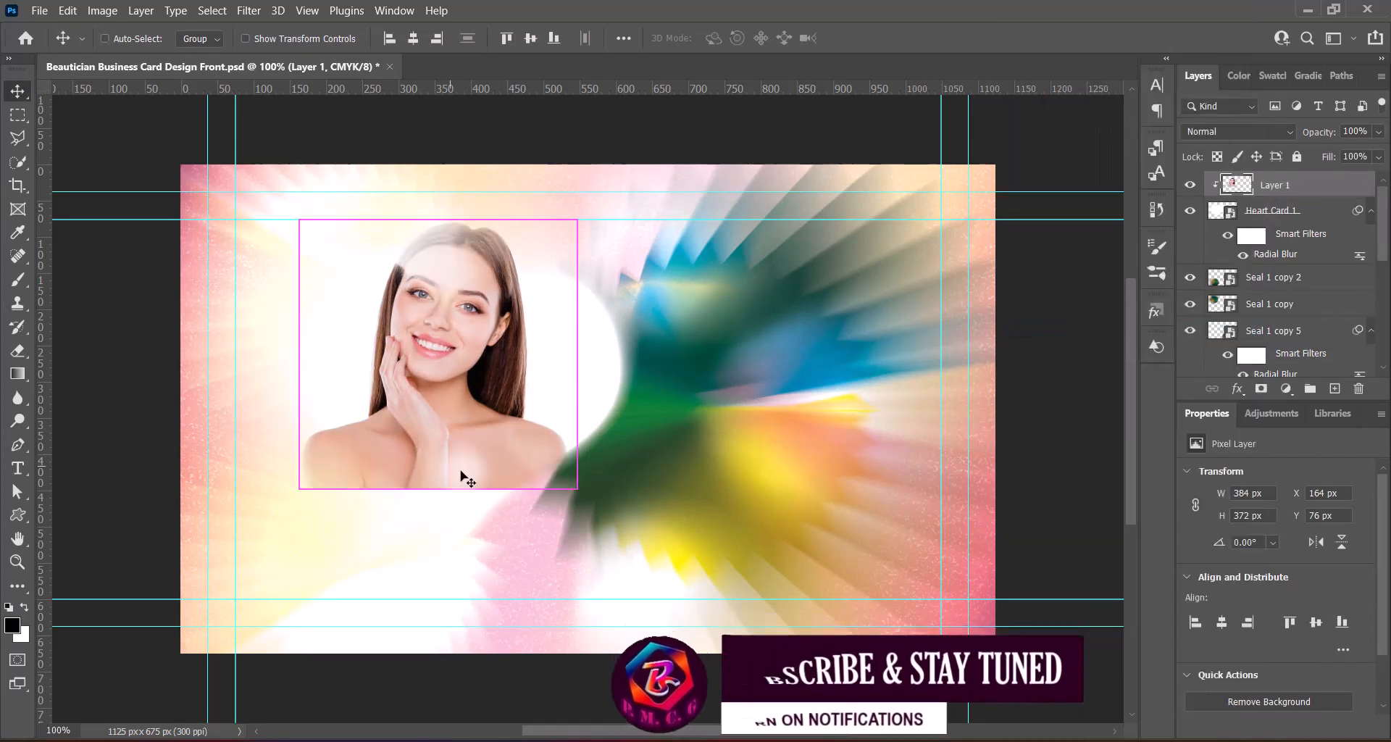
drag(437, 488, 441, 579)
drag(491, 397, 478, 395)
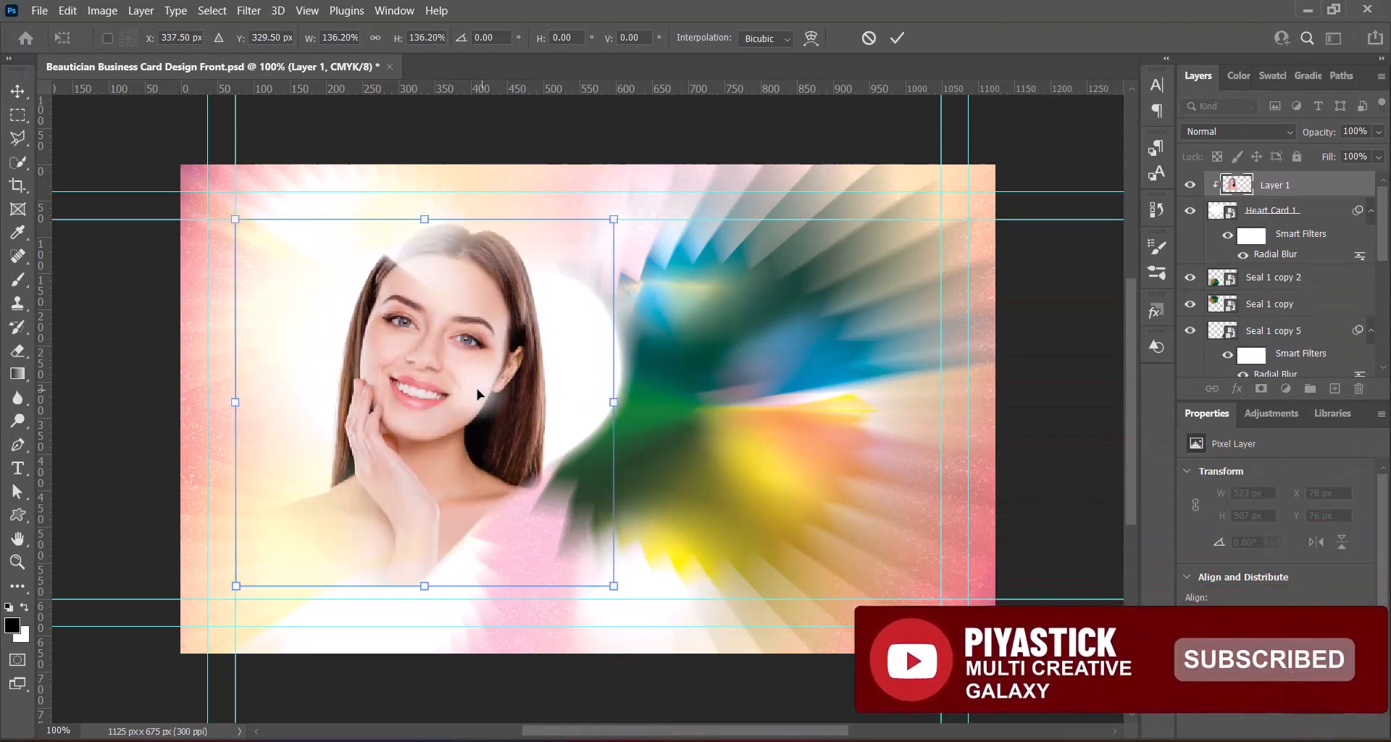
drag(424, 219, 429, 250)
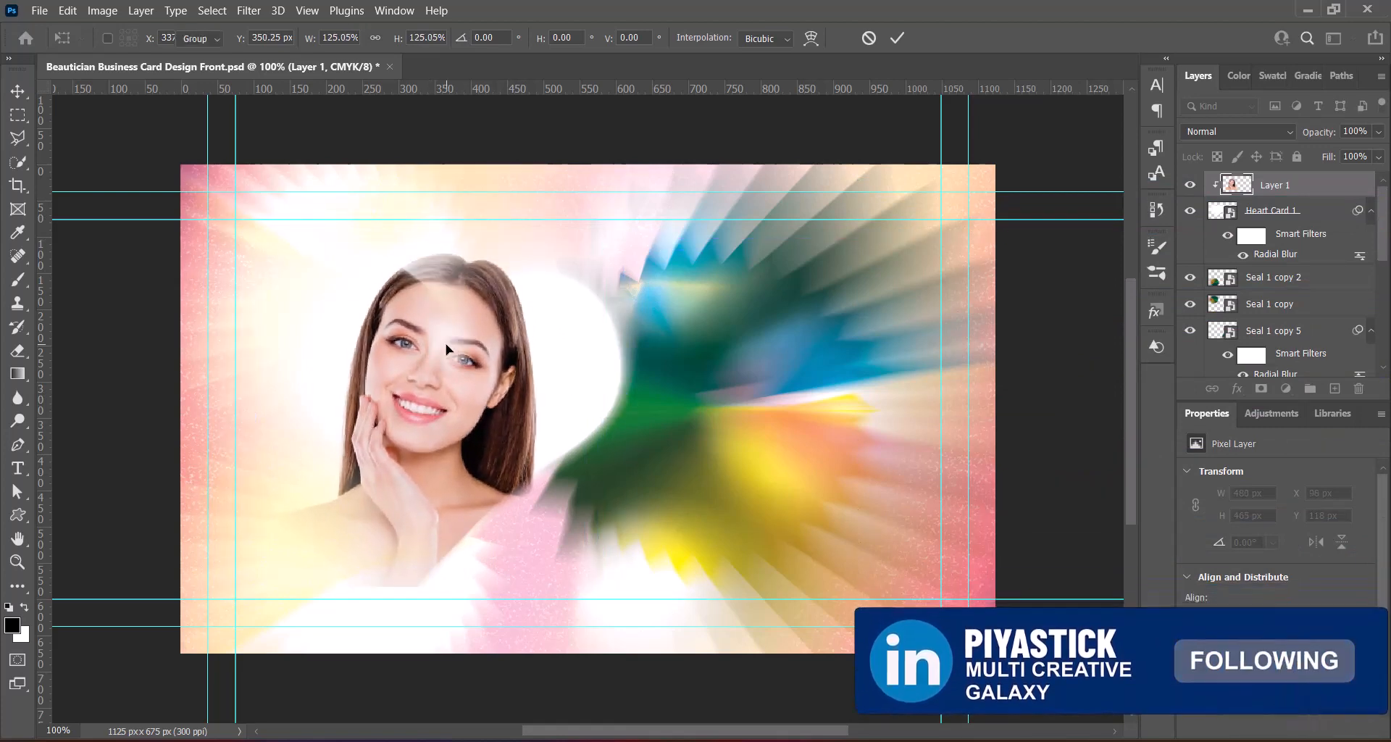
key(Return)
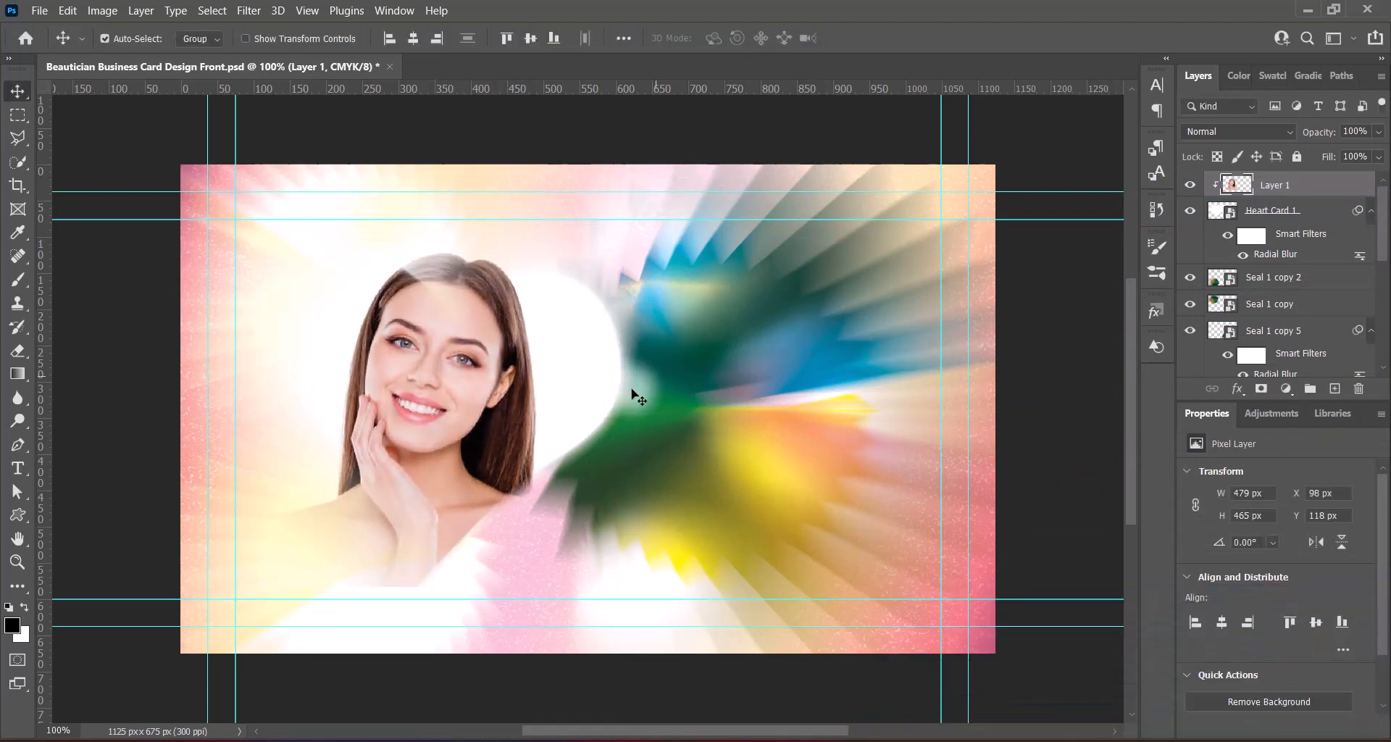
Enlarge the blurred heart upward to the card's upper edge so it covers the portrait's head, about 637 × 651 px at X 0, Y 0
click(327, 243)
key(ctrl+t)
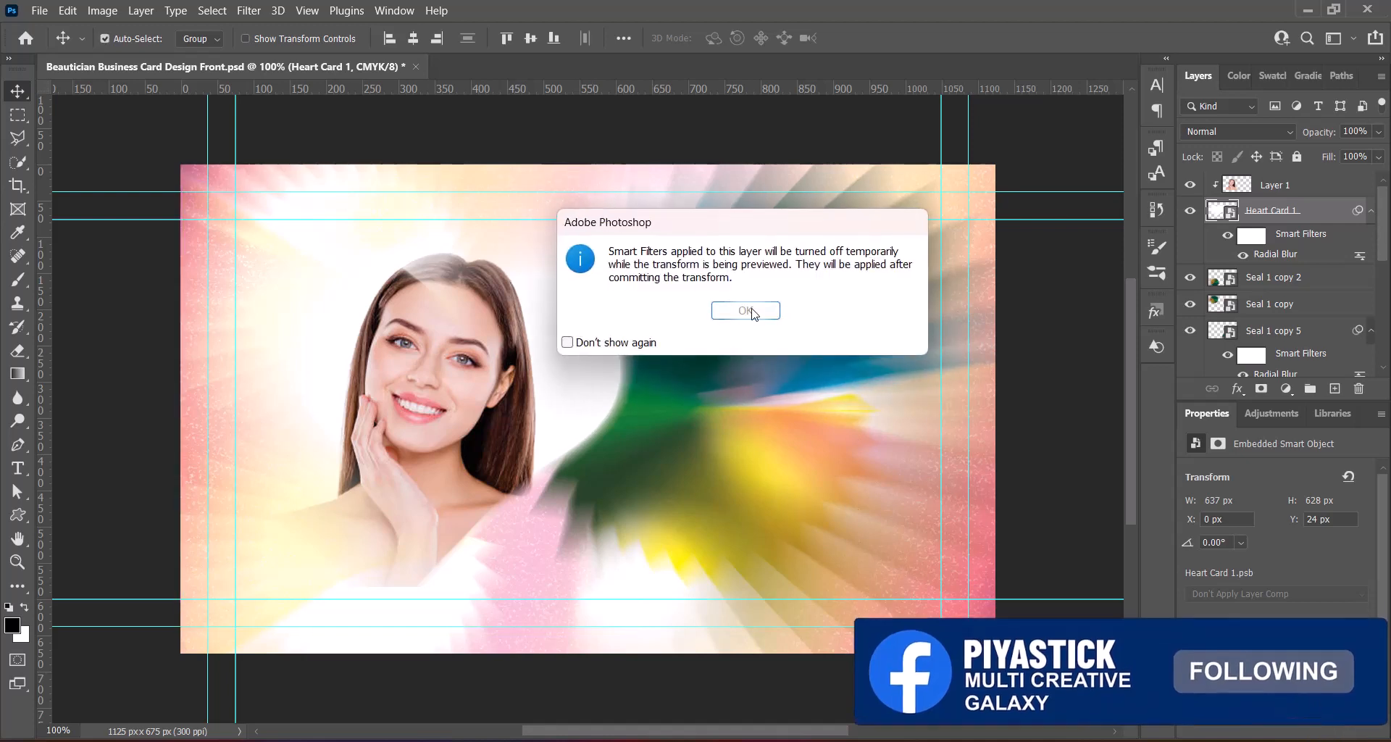
key(Return)
drag(431, 234, 431, 165)
key(Return)
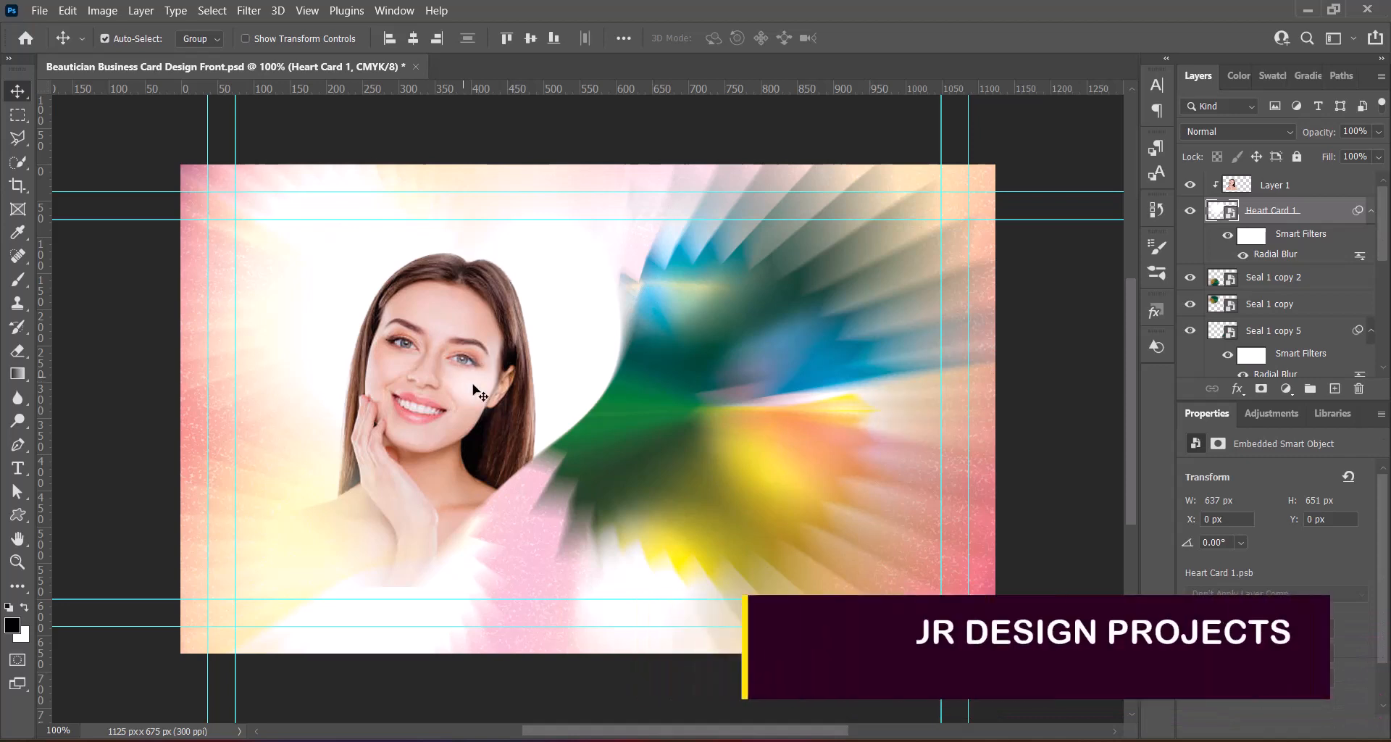
Move the portrait up and to the left within the heart to X 60, Y 88 px
click(463, 353)
key(ctrl+t)
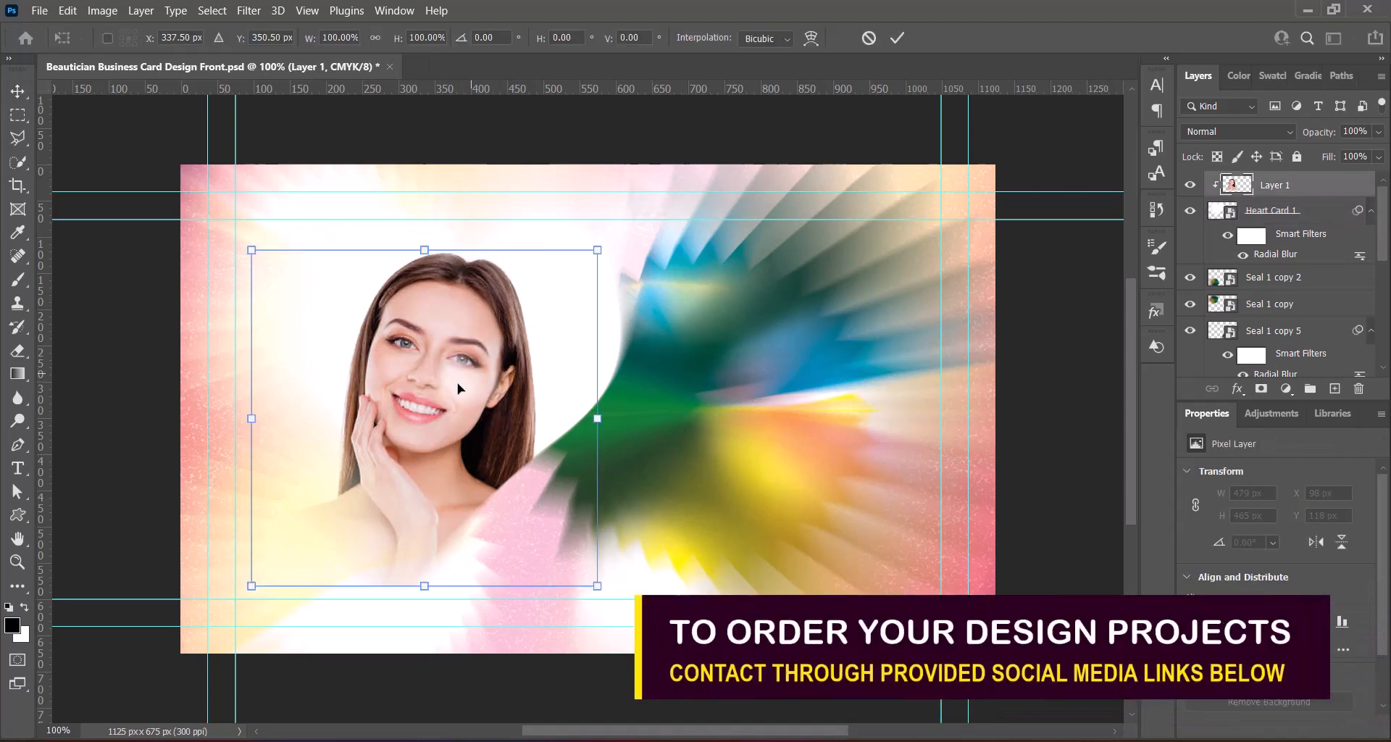
mouse_move(458, 387)
mouse_down()
mouse_move(460, 320)
mouse_move(460, 348)
mouse_move(412, 354)
mouse_move(444, 349)
mouse_move(446, 365)
mouse_up()
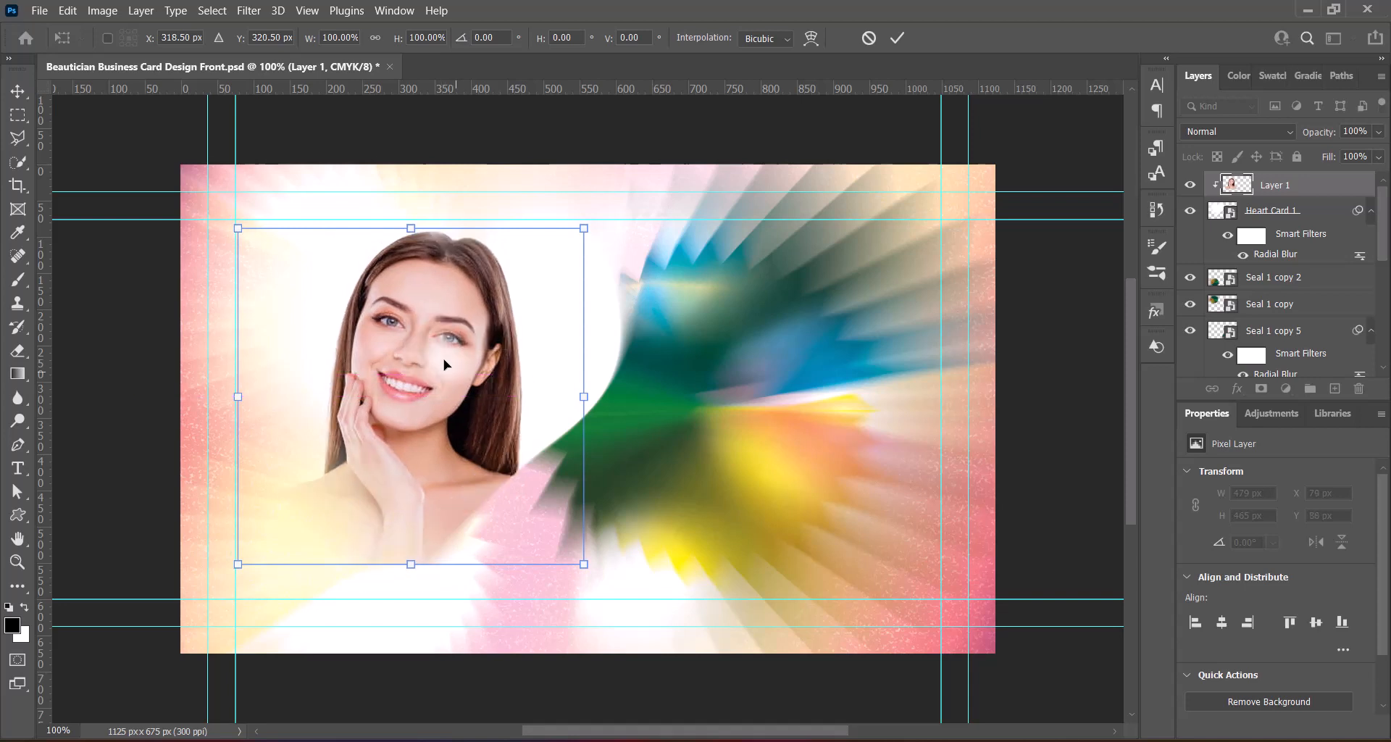
key(Return)
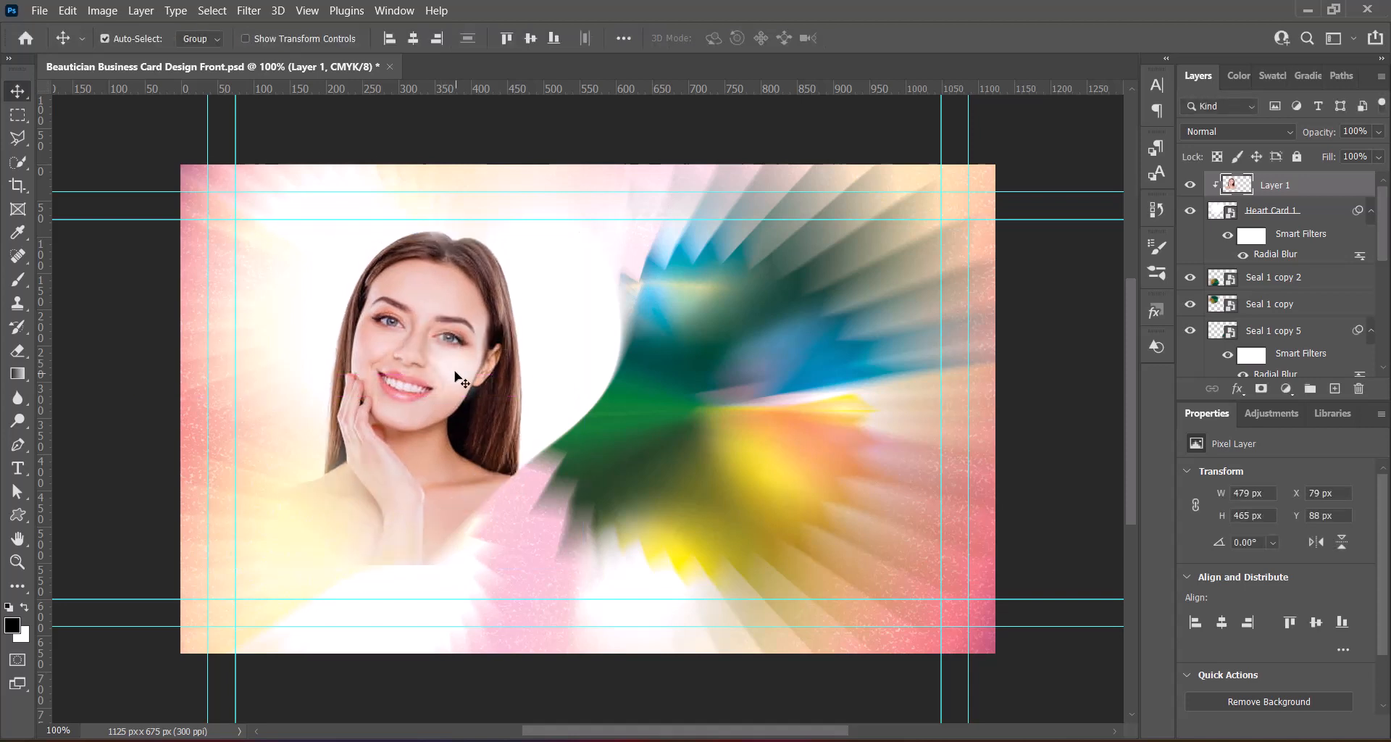
key(Left)
key(Left)
key(Left)
key(Left)
key(Left)
key(Left)
key(Left)
key(Left)
key(Left)
key(Left)
key(Left)
key(Left)
key(Left)
key(Left)
key(Left)
key(Left)
key(Left)
key(Left)
key(Left)
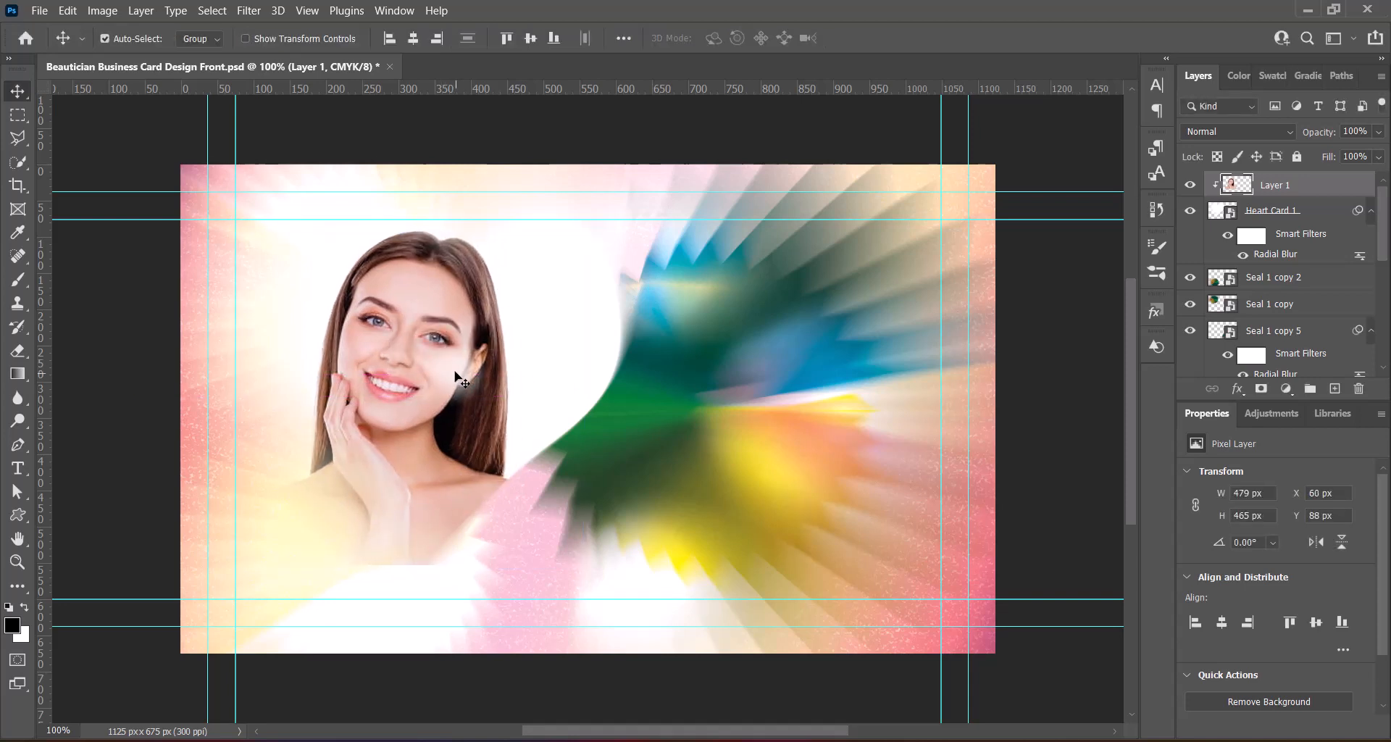
Enlarge the portrait to about 527 × 512 px and nudge it right to X 44, Y 88 px
key(ctrl+t)
drag(397, 568, 397, 597)
key(Return)
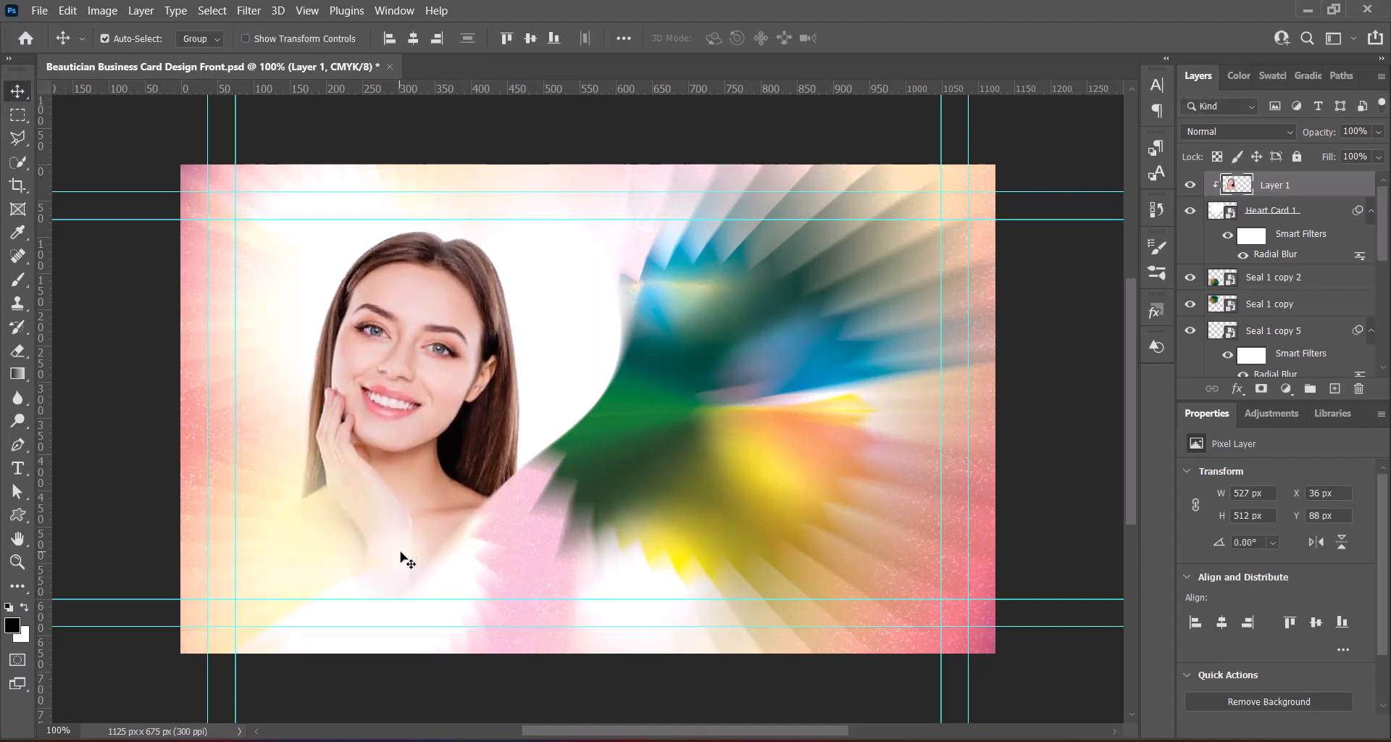
key(Right)
key(Right)
key(Right)
key(Right)
key(Right)
key(Right)
key(Right)
key(Right)
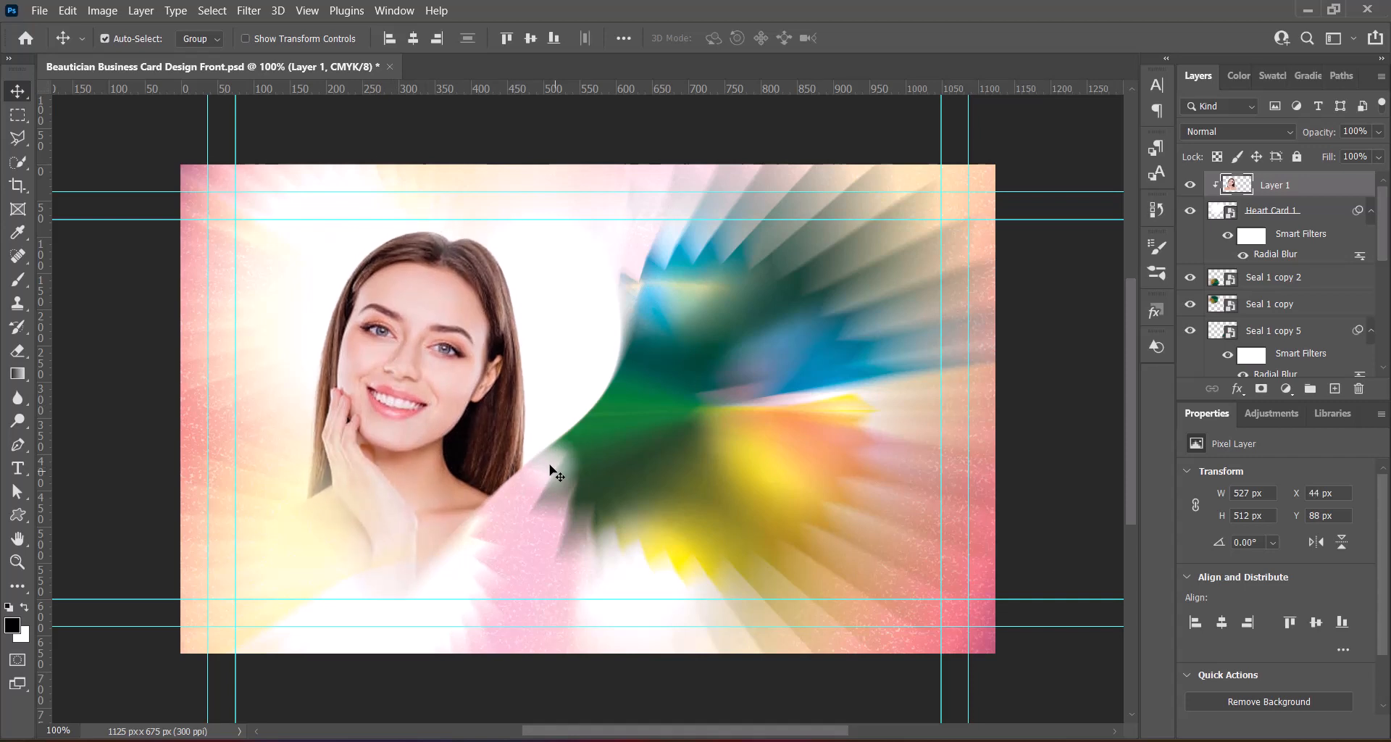
Nudge the portrait up to Y 87 px and apply the Increase Saturation preset of Hue/Saturation to it
key(Up)
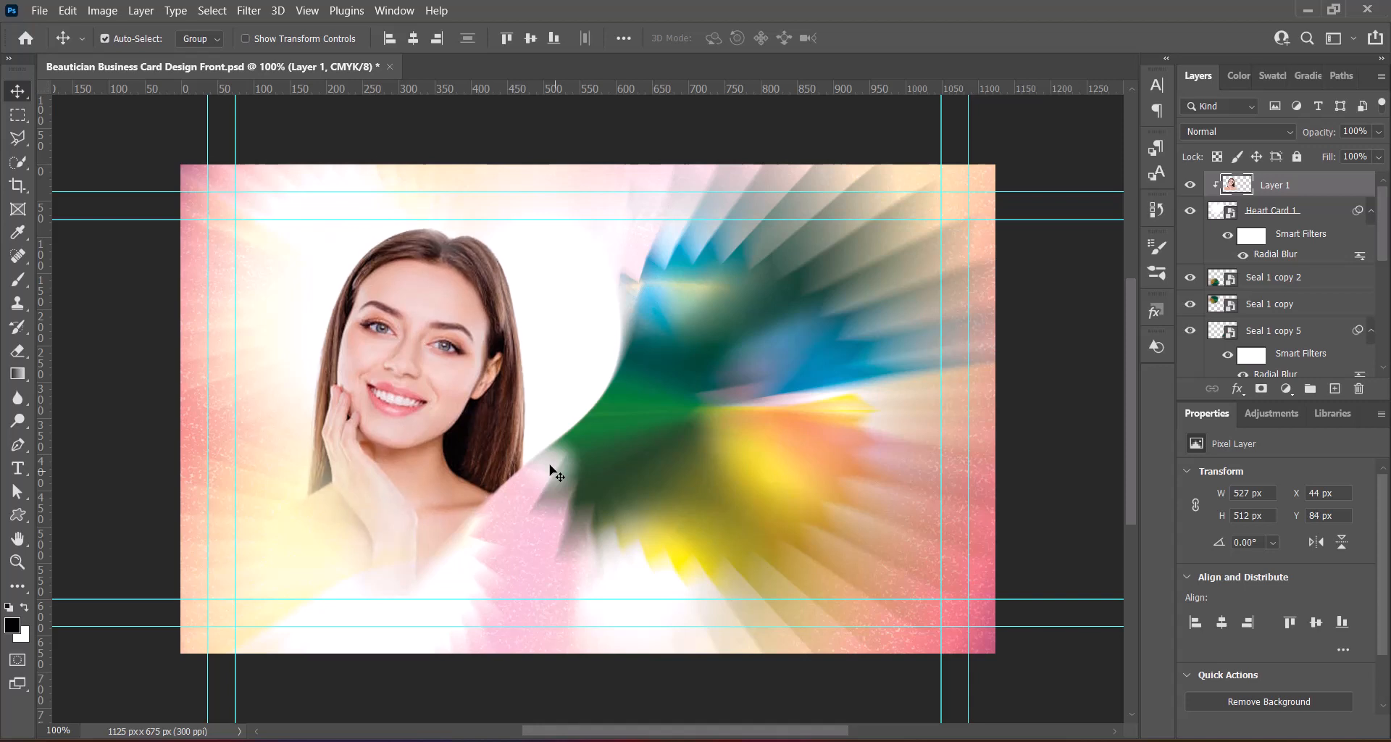
click(102, 10)
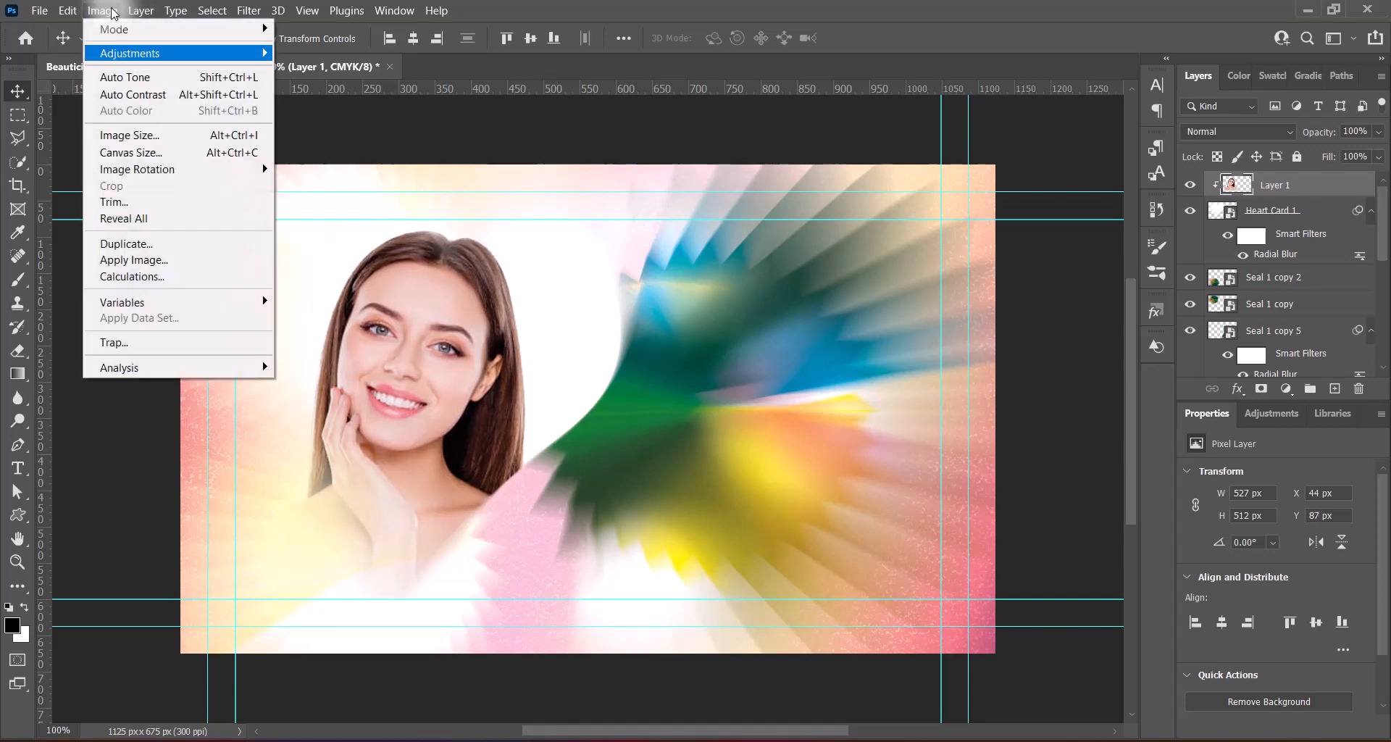
mouse_move(124, 53)
click(312, 161)
click(968, 140)
click(964, 225)
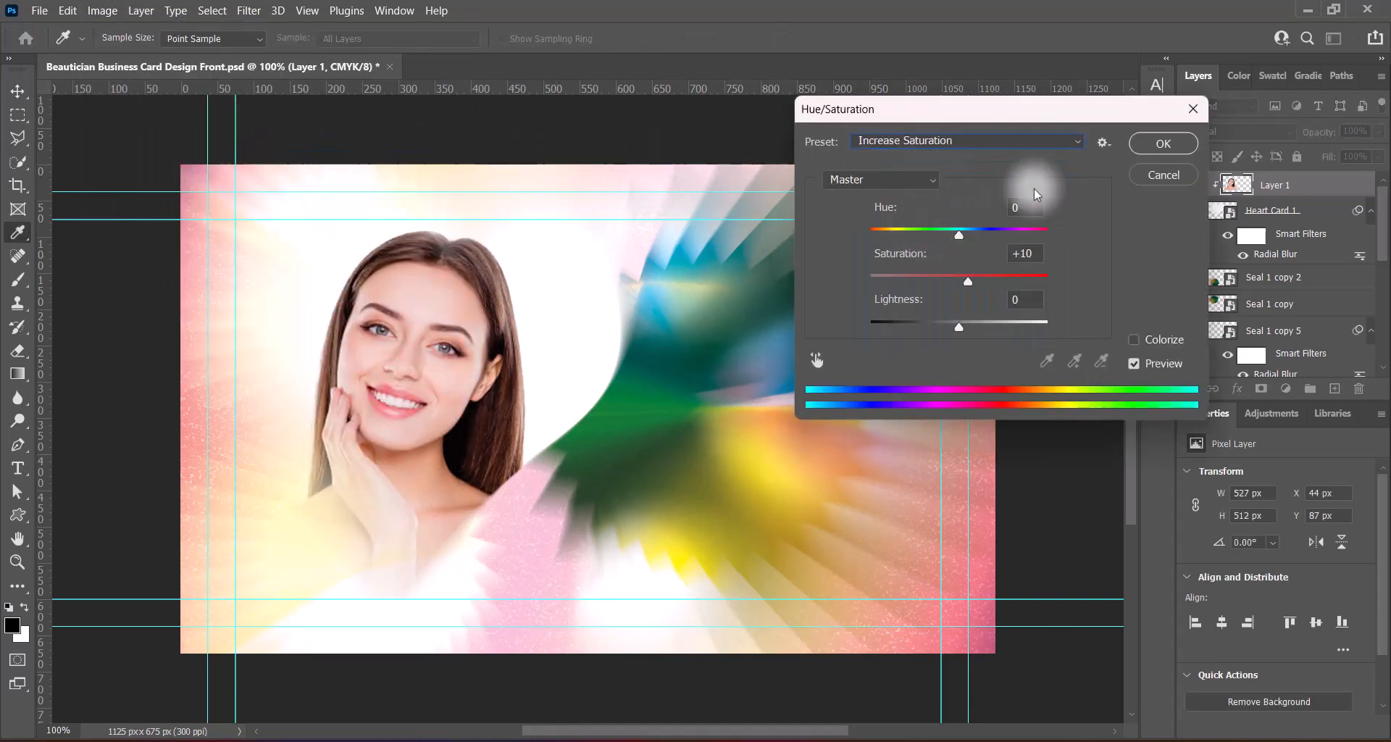
click(1163, 143)
Apply a Levels adjustment to the portrait with the Increase Contrast 1 preset
click(102, 10)
mouse_move(131, 52)
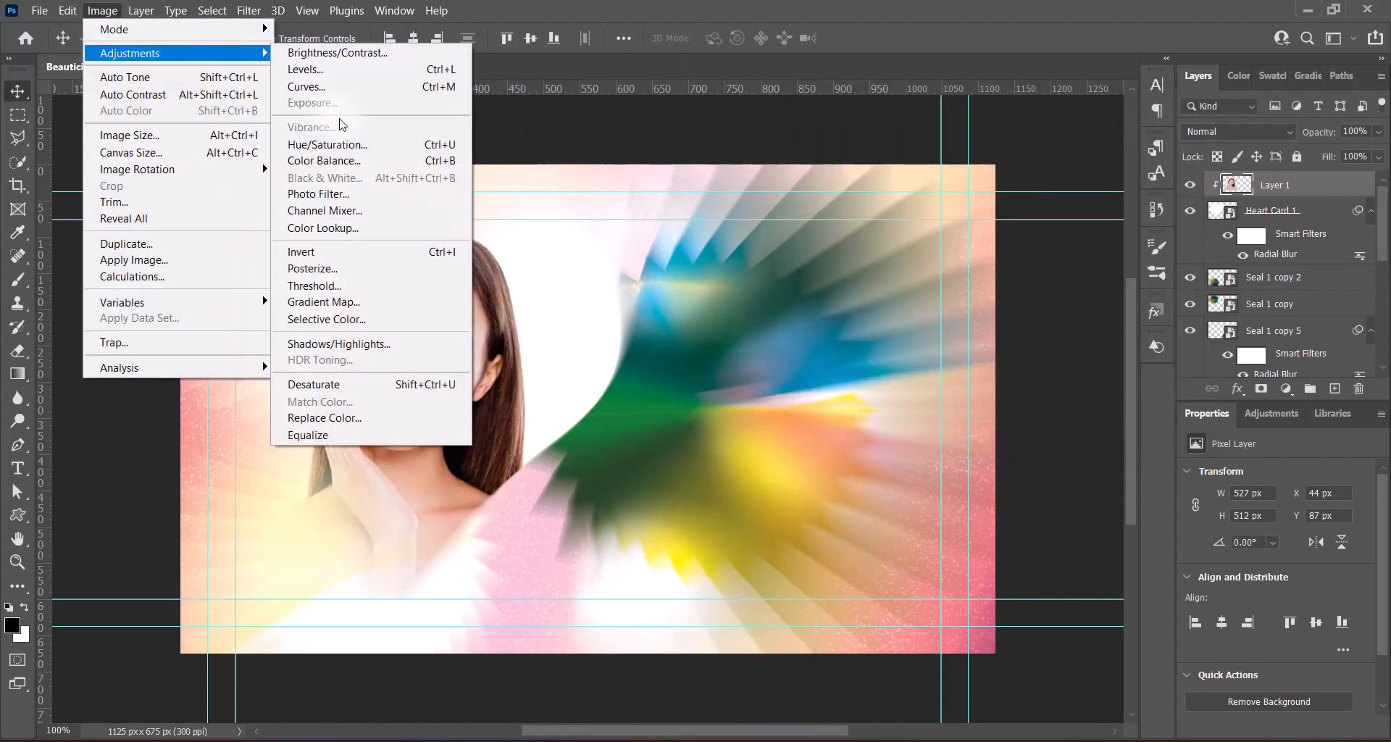
click(341, 70)
click(984, 71)
click(994, 158)
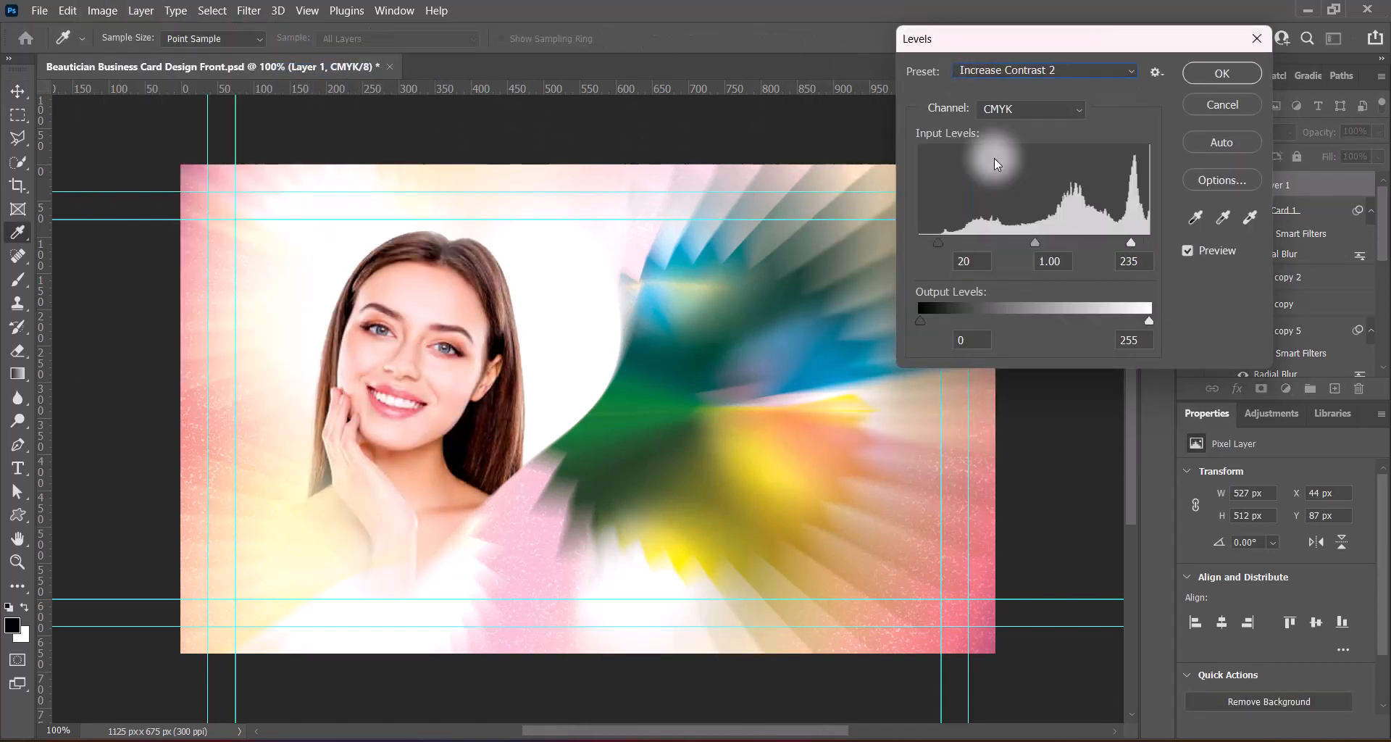
click(1027, 71)
click(1028, 133)
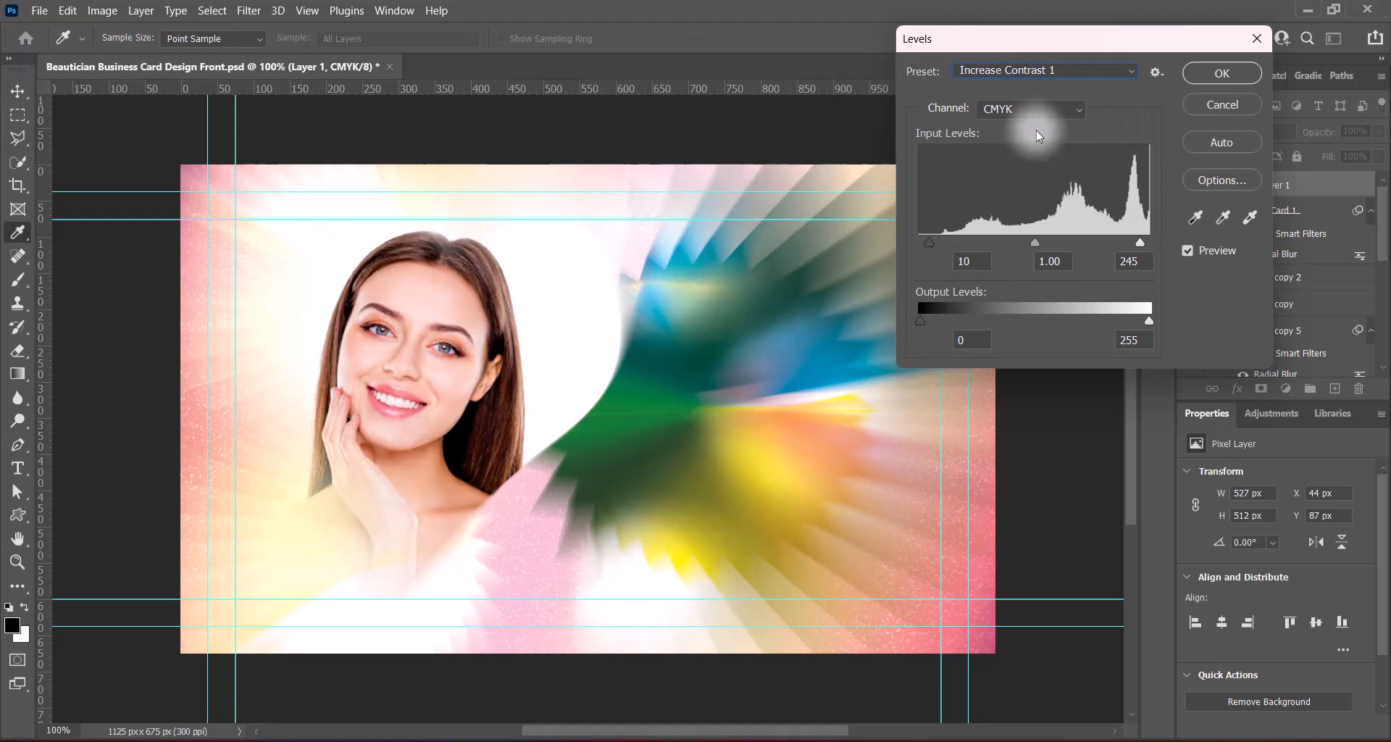
click(1204, 74)
Apply Brightness/Contrast to the portrait with contrast 12 and brightness 0
click(102, 11)
mouse_move(131, 53)
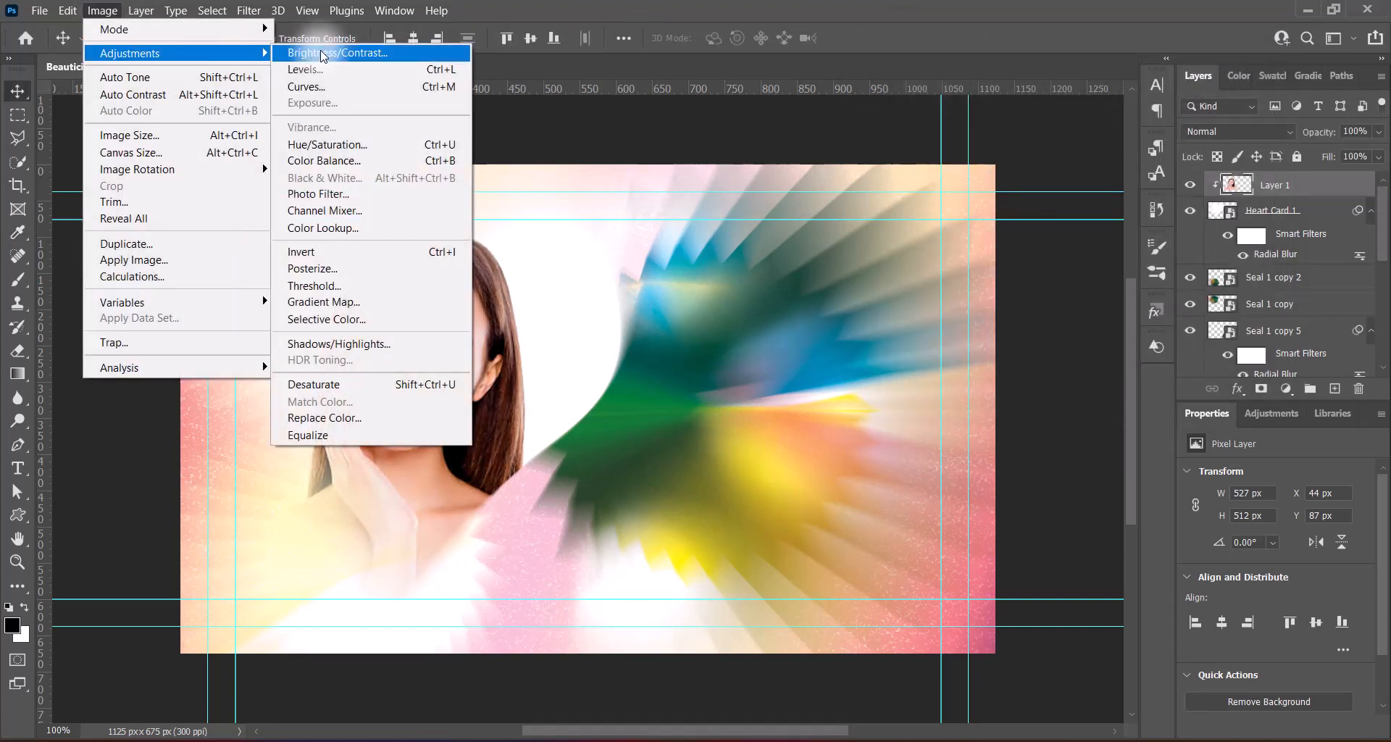
click(323, 53)
drag(1019, 176, 1031, 180)
click(1147, 115)
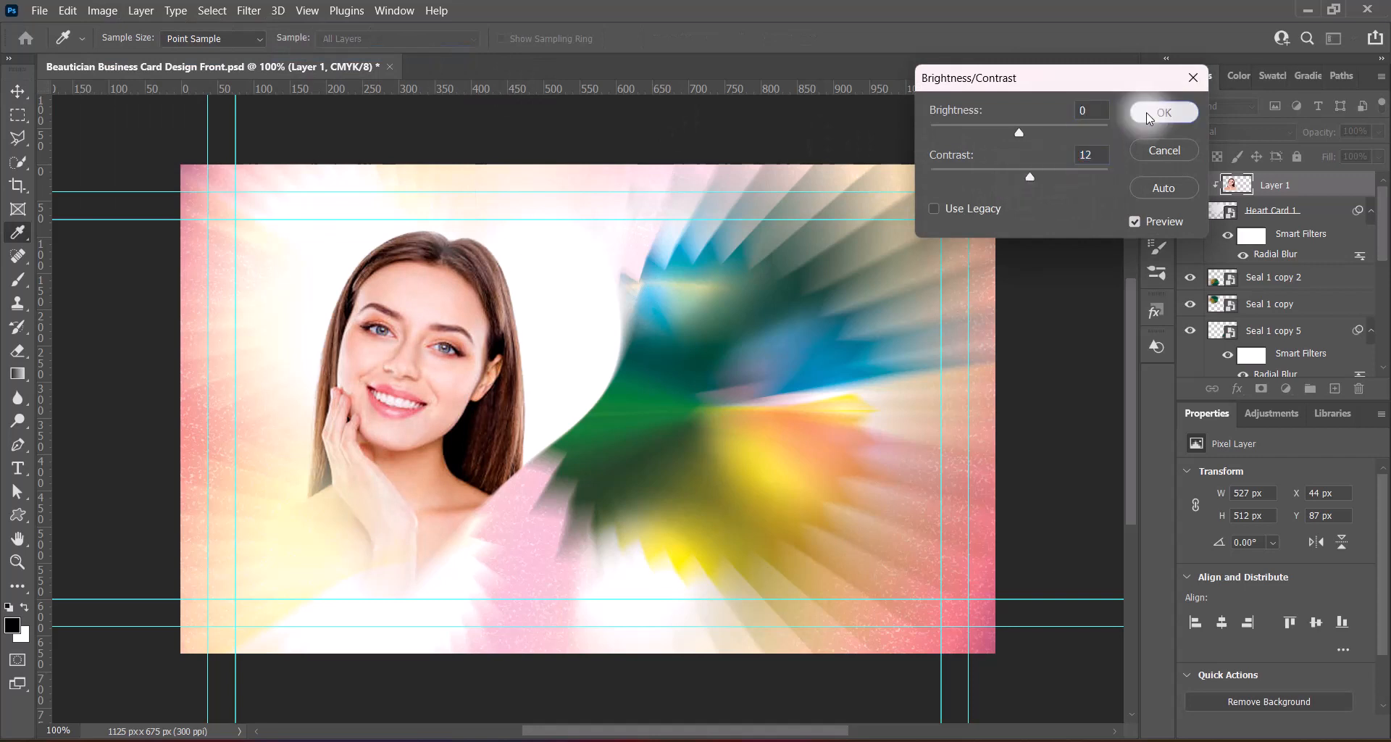
key(v)
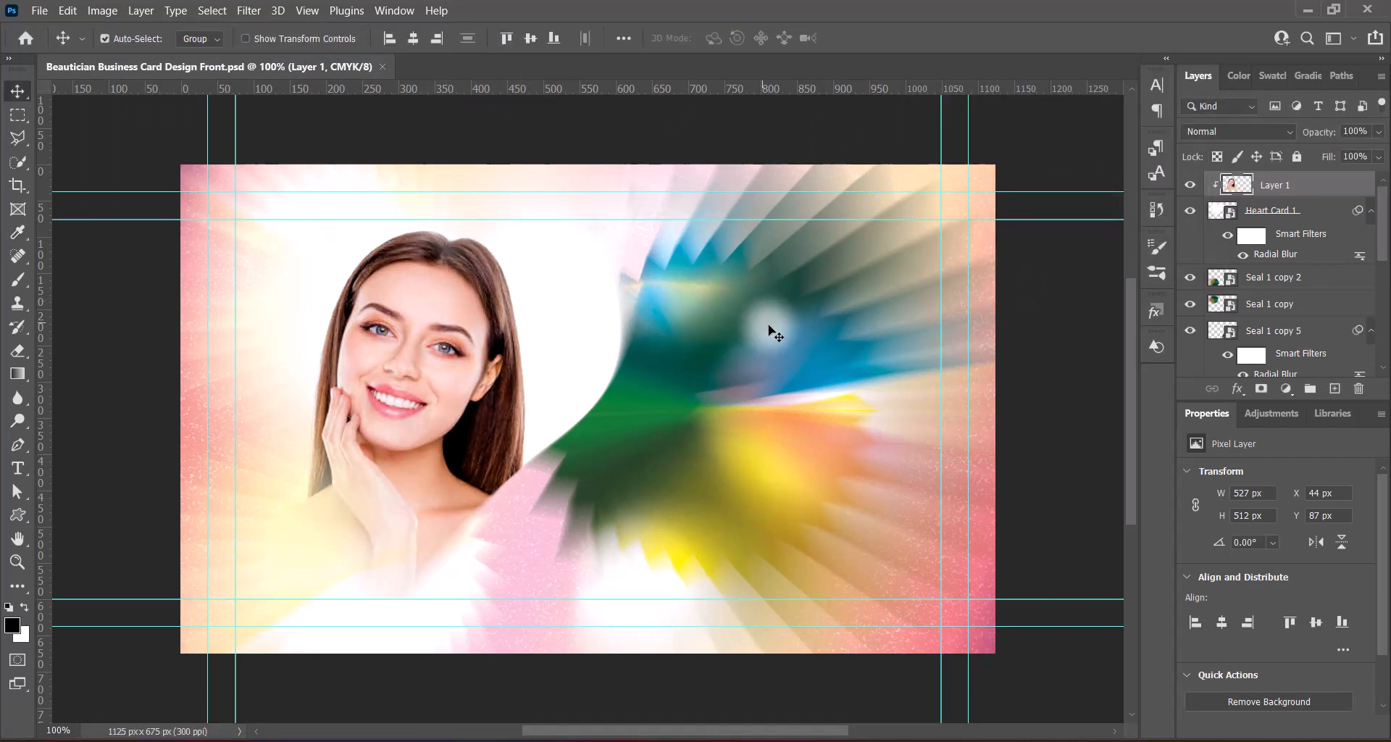
Add a new white text layer over the green seal reading "AMELIA'S" with "Beauty Parlour" on the second line
key(ctrl+shift+alt+n)
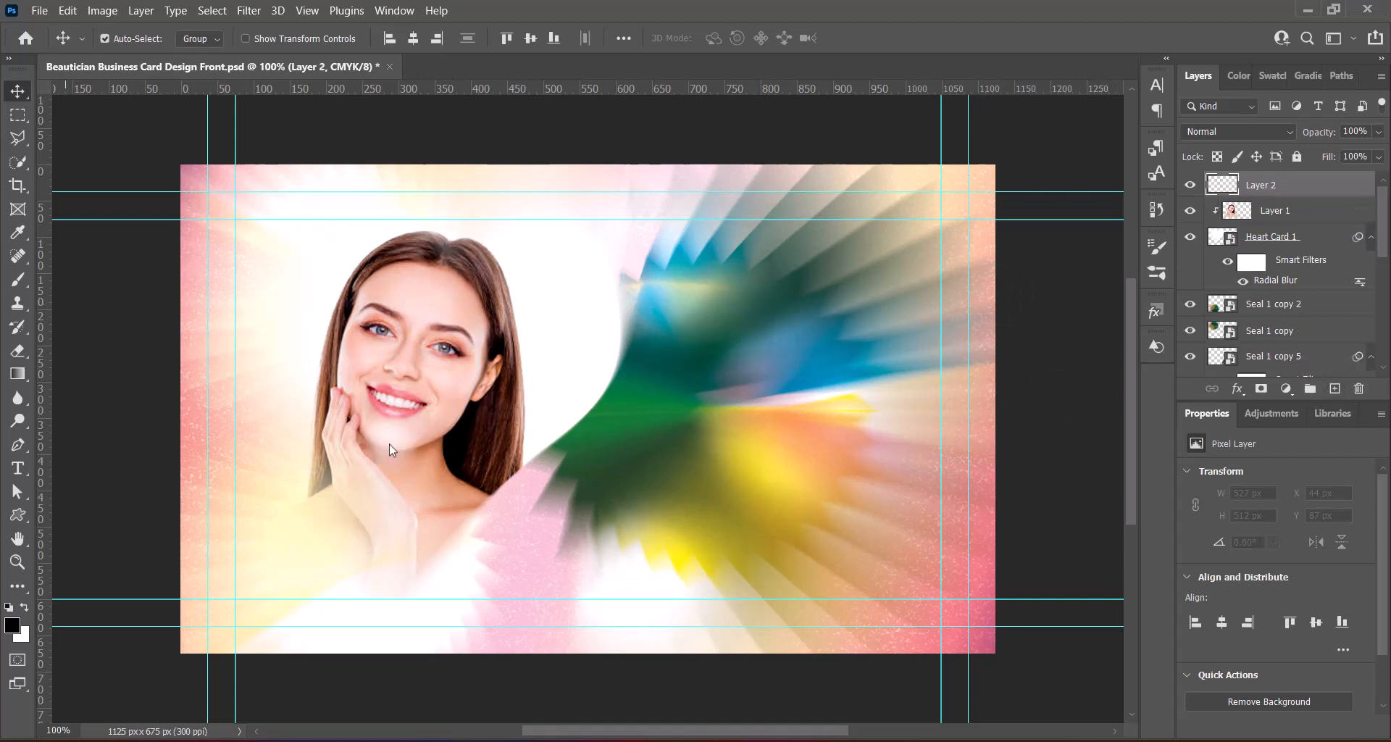
click(19, 467)
click(725, 38)
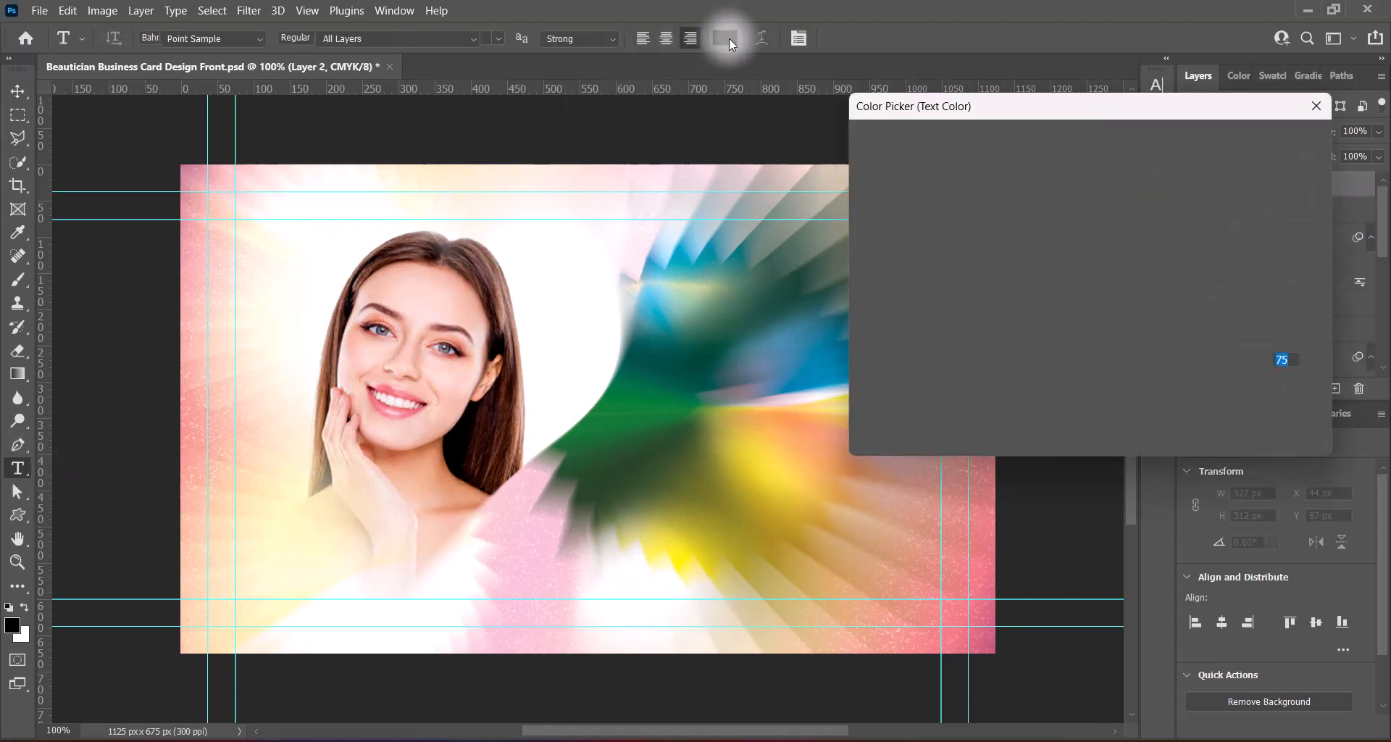
click(865, 149)
click(1258, 139)
click(777, 320)
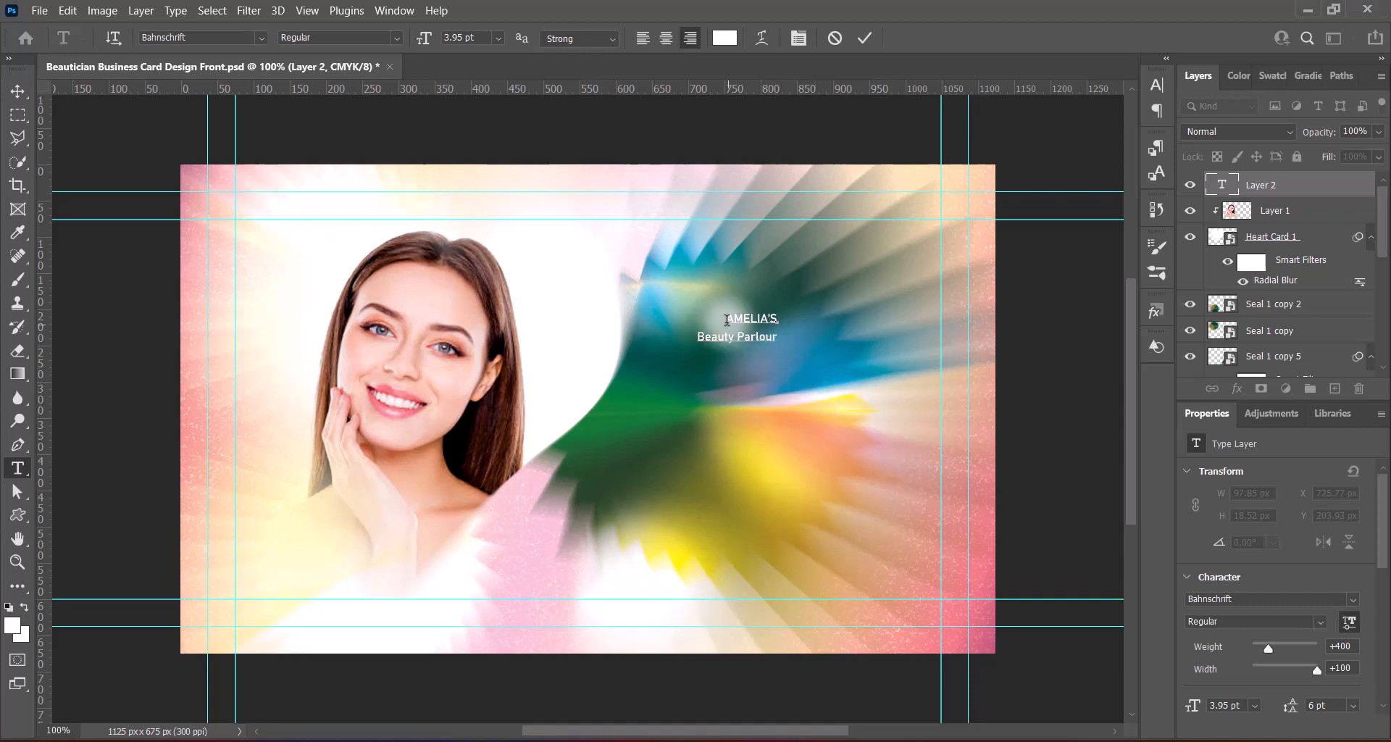
Set the size of "AMELIA'S" to 18 pt and of "Beauty Parlour" to 12 pt
drag(725, 319, 800, 319)
click(498, 39)
click(484, 185)
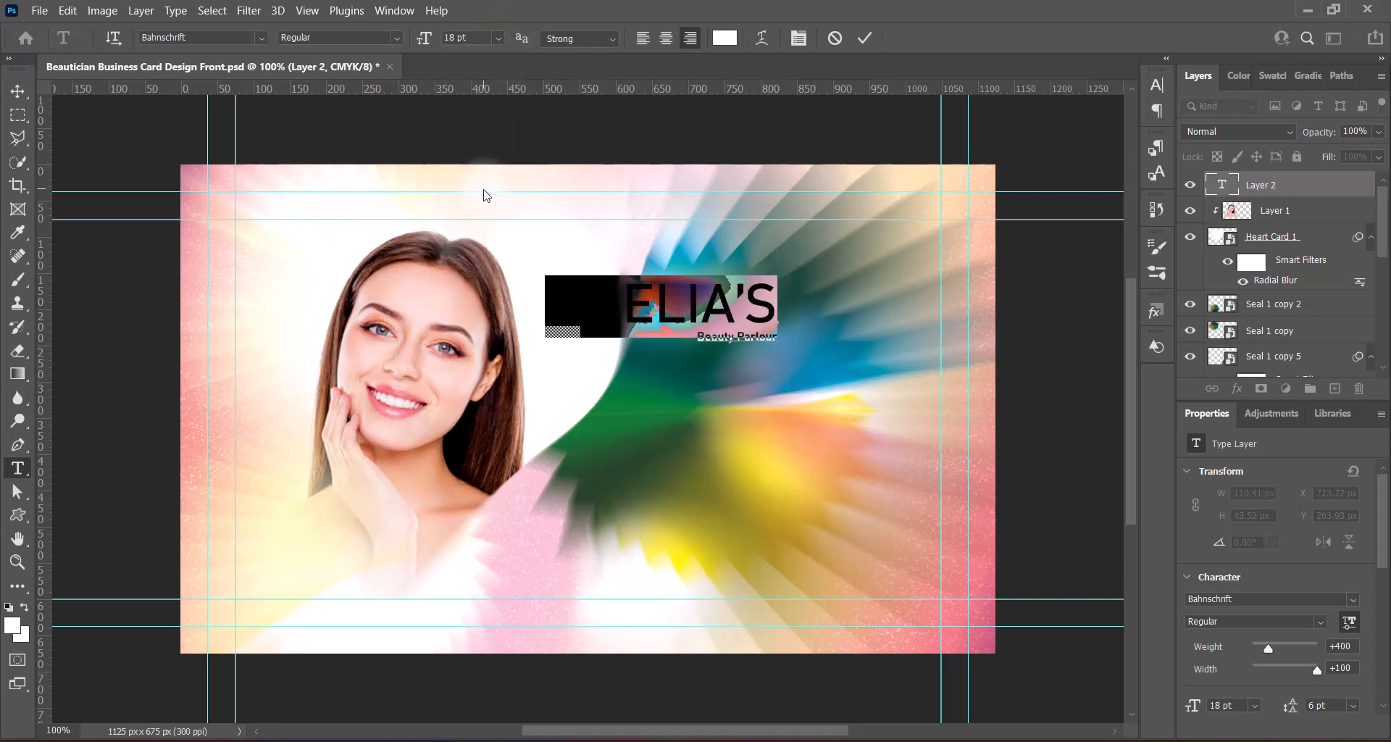
drag(696, 337, 797, 340)
click(498, 38)
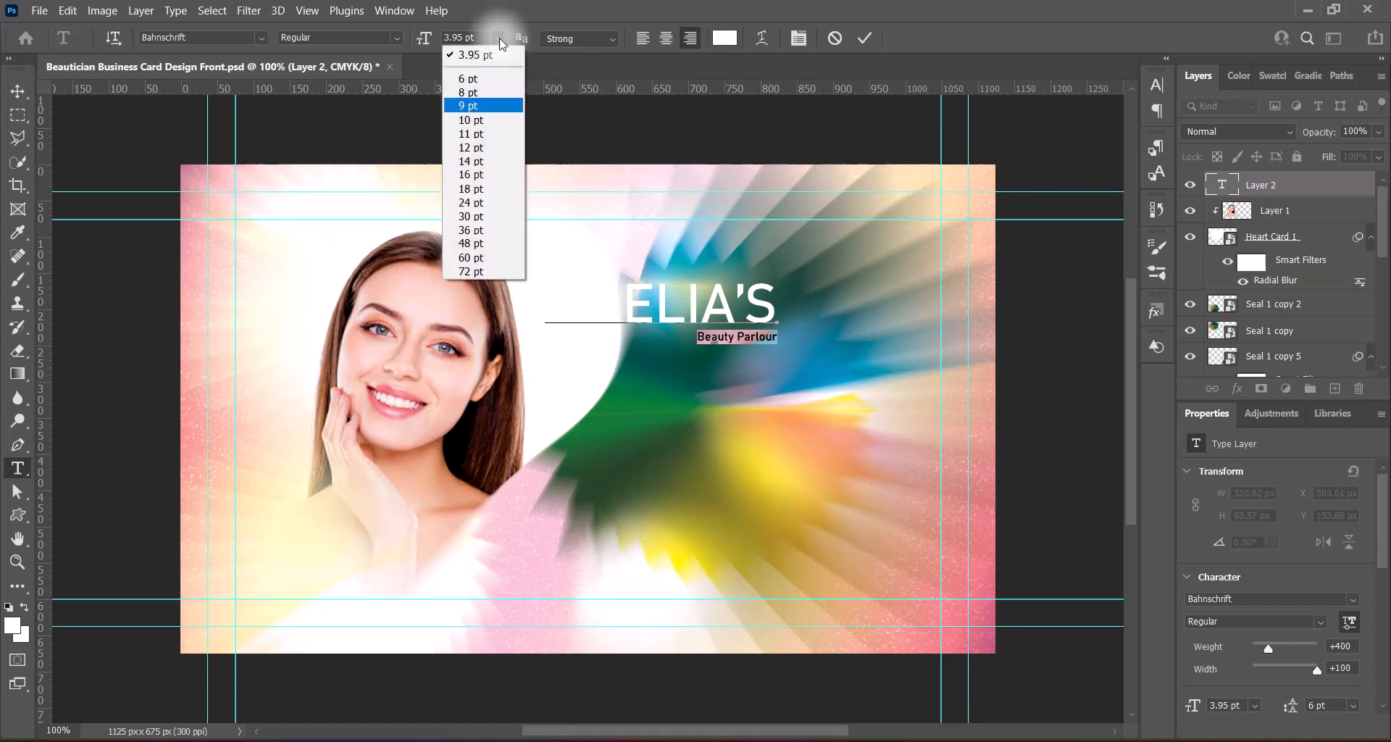
click(478, 148)
Set the leading of the "Beauty Parlour" line to 12 pt and finish editing the text
click(1157, 85)
click(1126, 131)
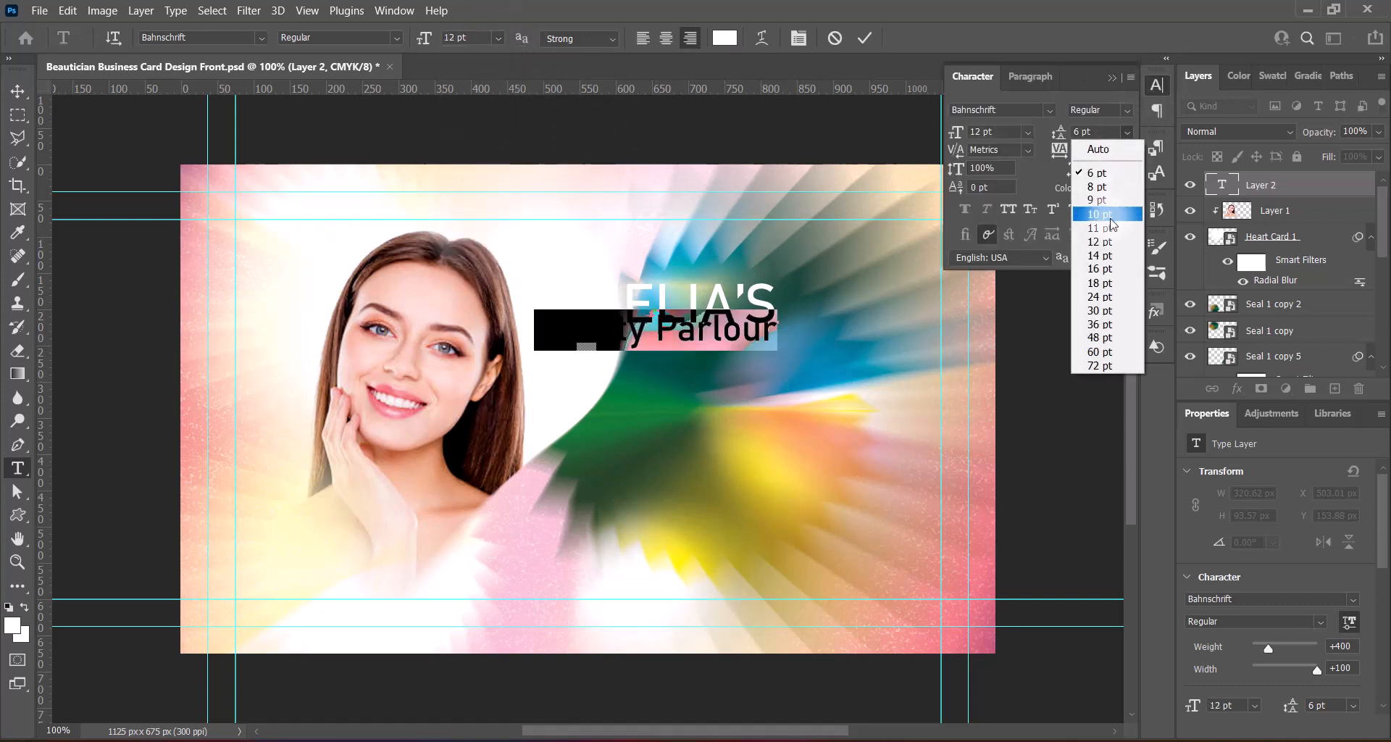
click(1106, 246)
click(1112, 77)
click(864, 38)
click(17, 91)
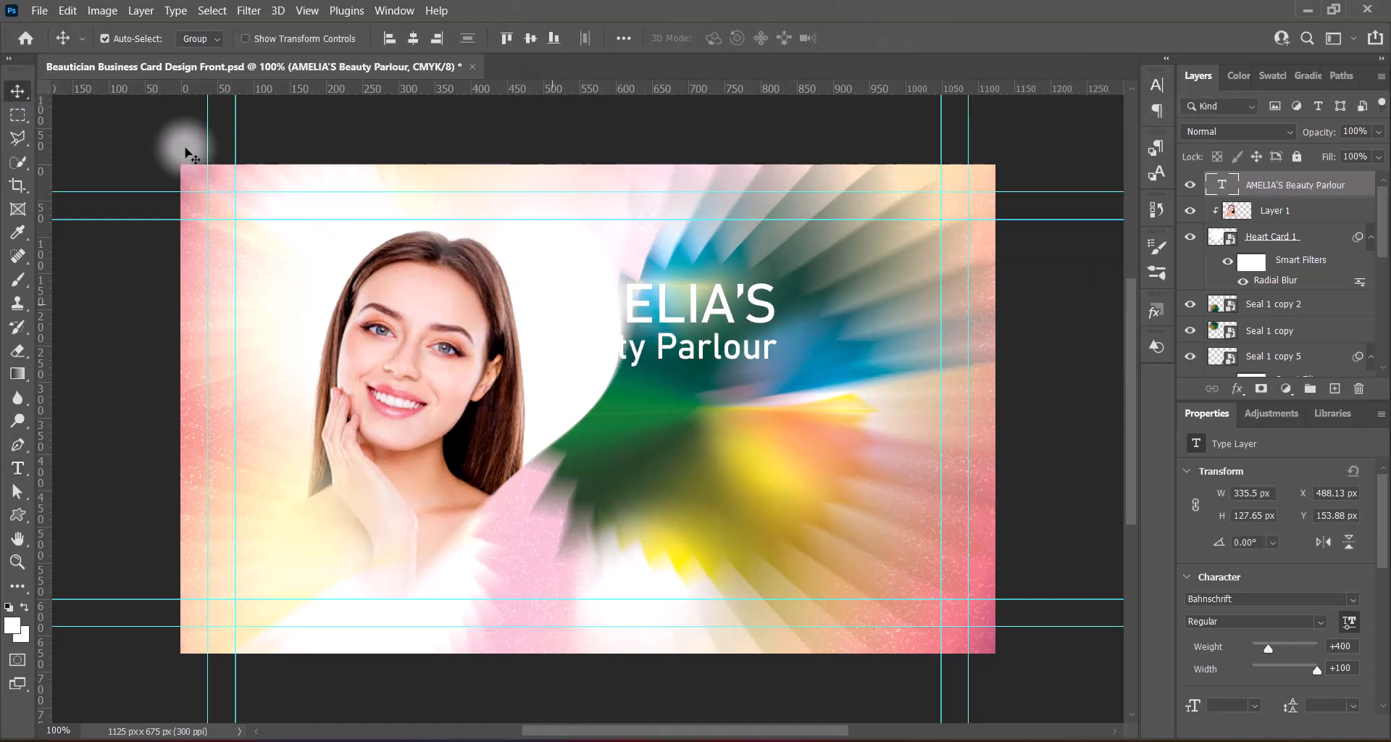
Move the text block right, clear of the heart, and set the "Beauty Parlour" line to 9 pt
drag(664, 311, 817, 312)
double_click(817, 313)
drag(684, 346, 926, 347)
click(499, 39)
click(485, 107)
Change the font of "AMELIA'S" to Chapu Chaps and turn off its faux bold
drag(649, 262, 931, 312)
click(261, 38)
drag(525, 134, 534, 232)
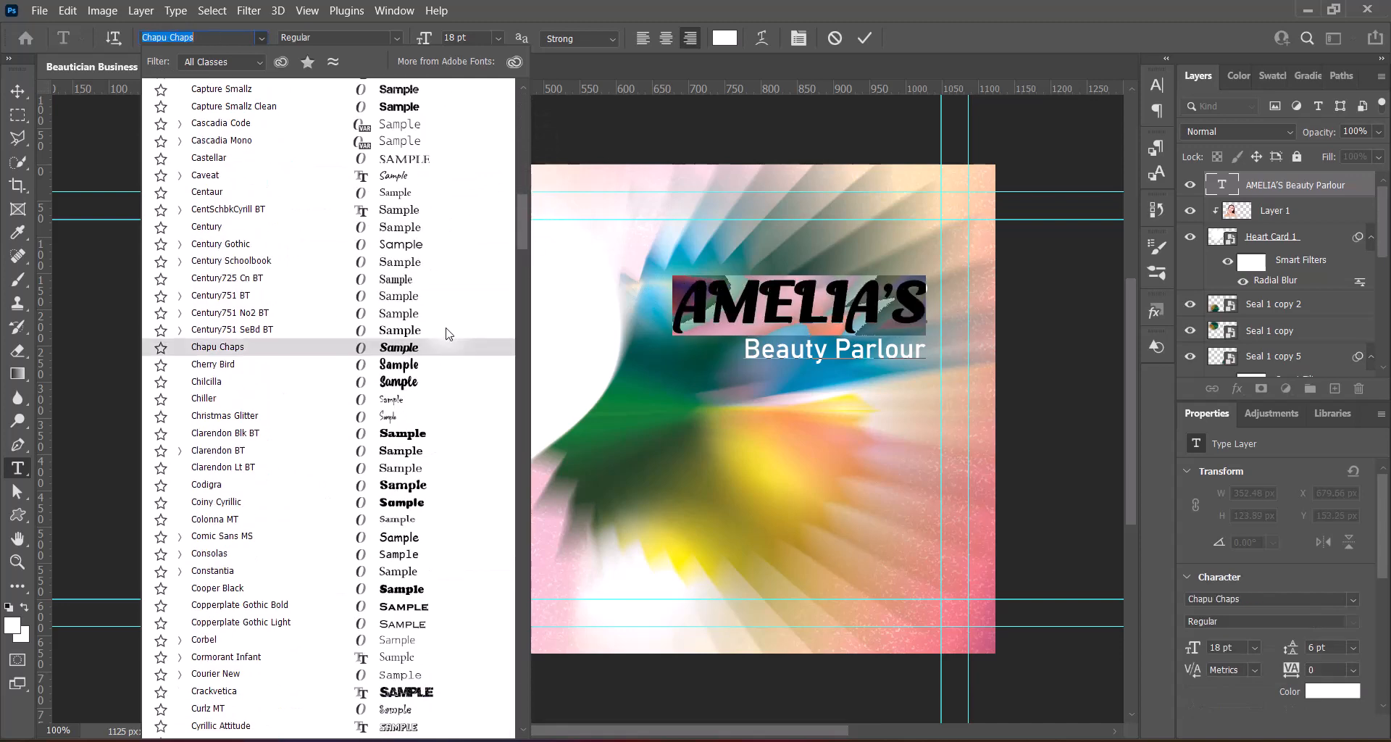
key(Down)
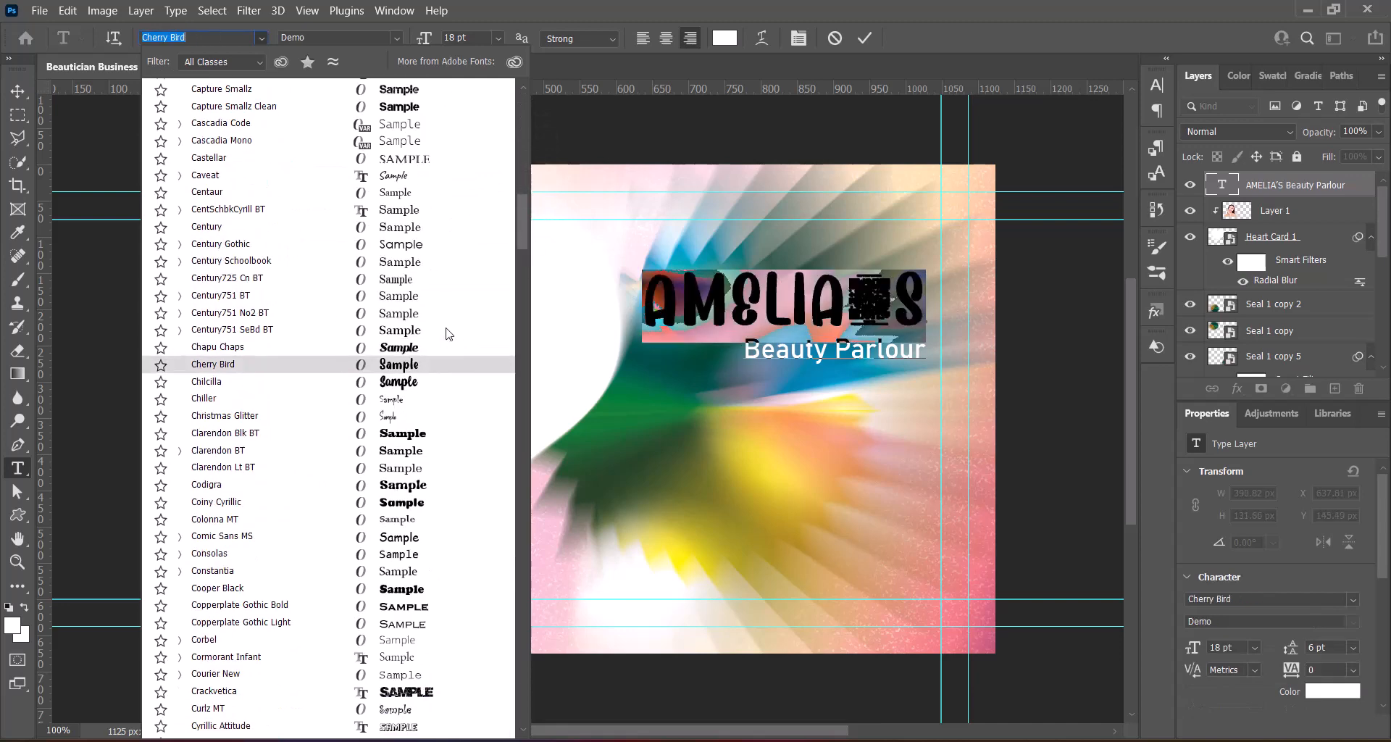
key(Down)
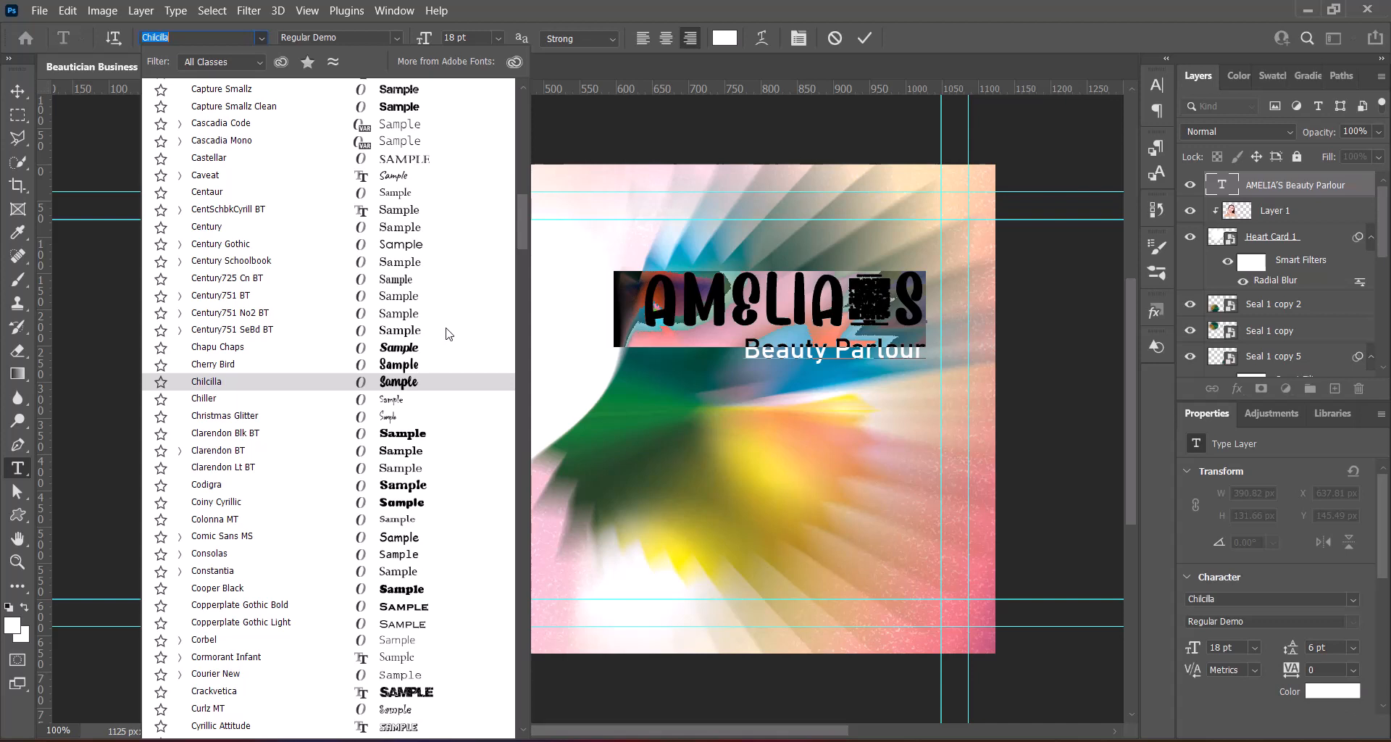
click(446, 346)
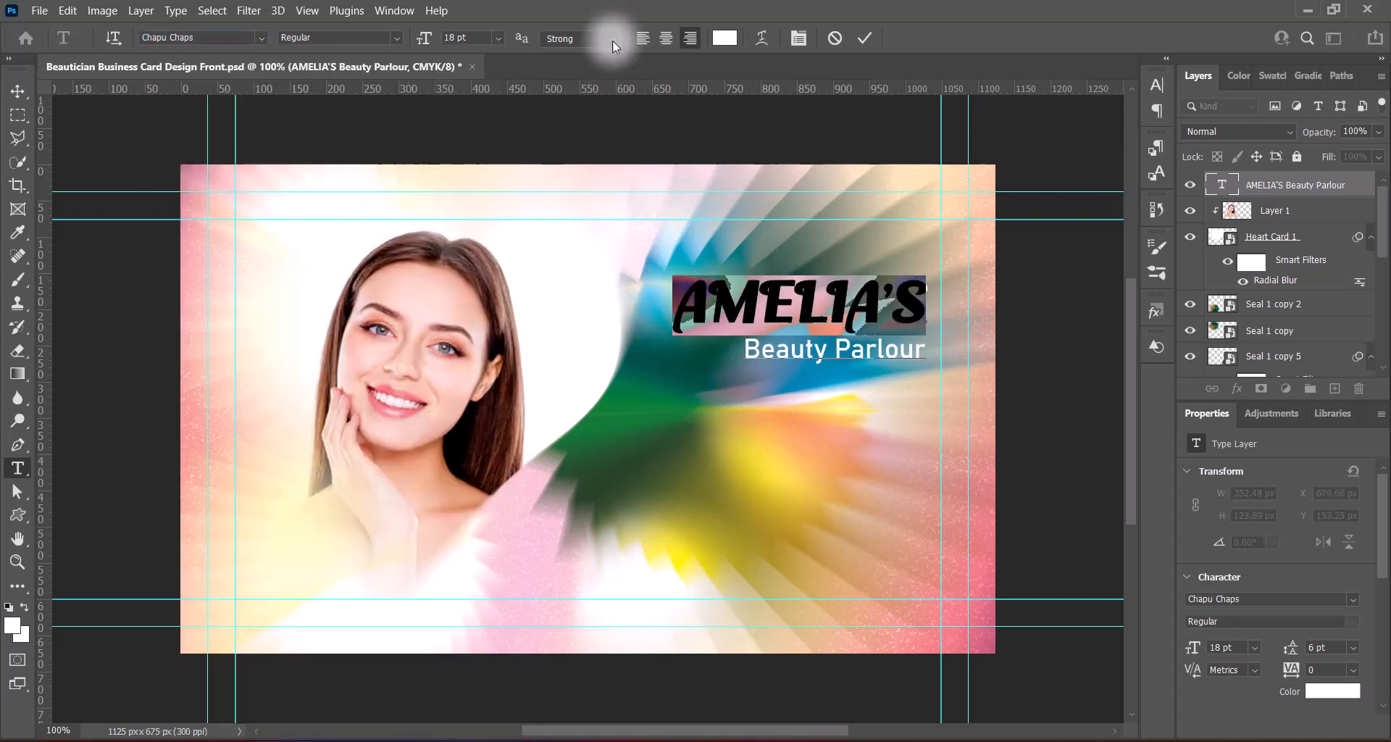
click(1157, 85)
click(965, 210)
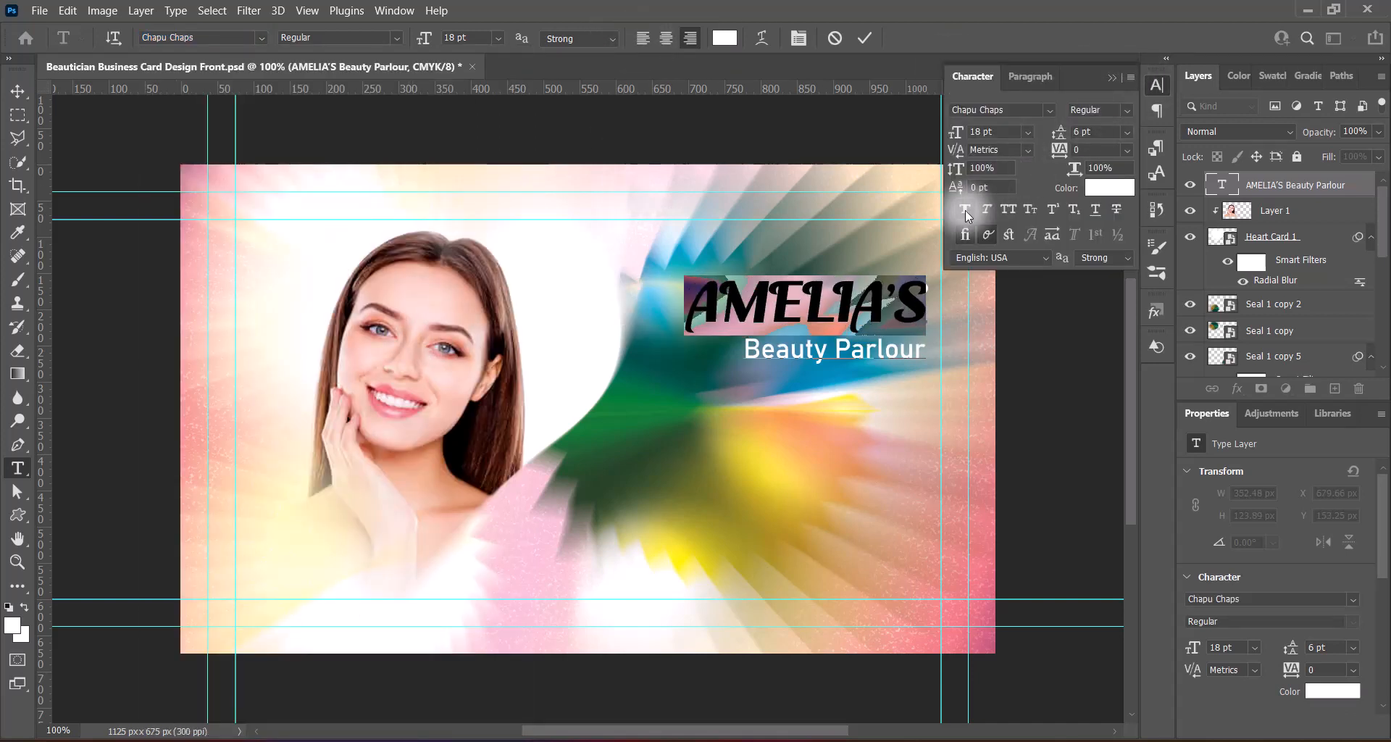
click(1111, 76)
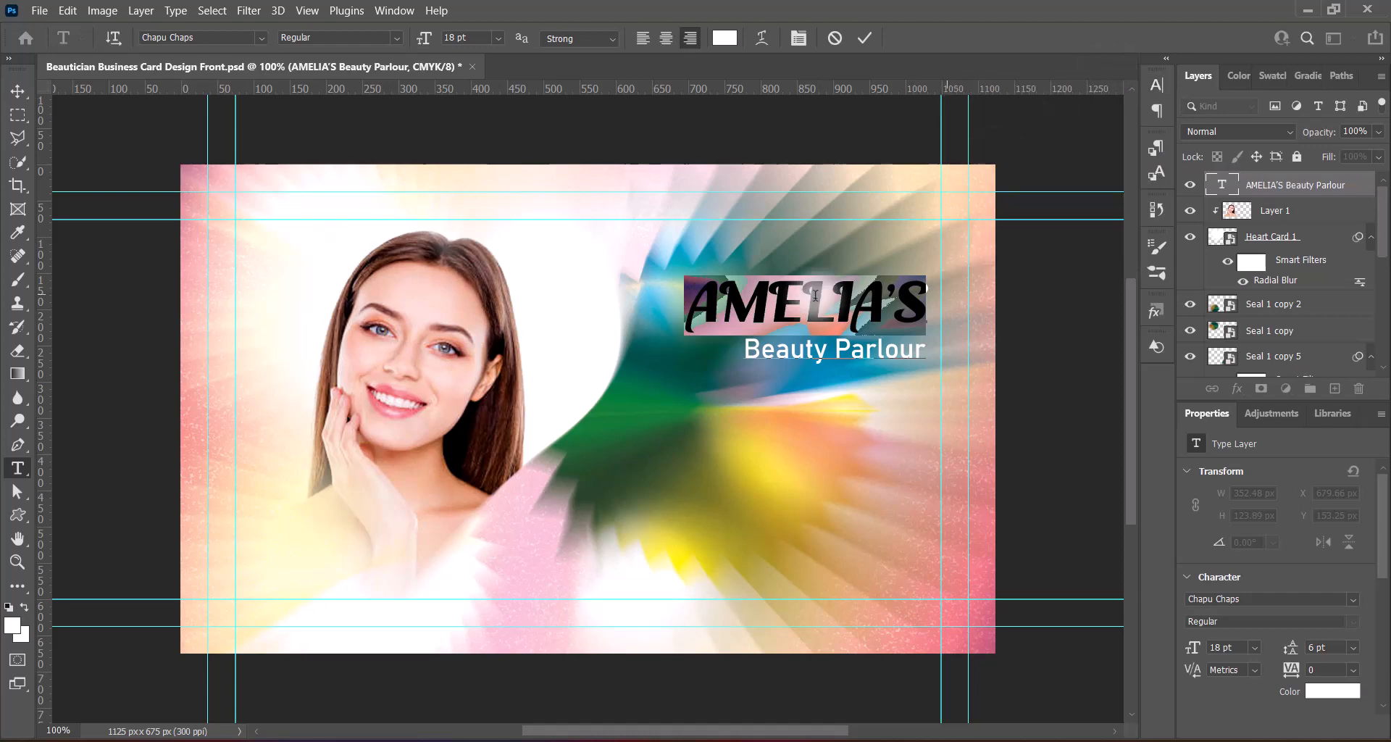
Change the font of the "Beauty Parlour" line to Capture Smallz
drag(744, 349, 929, 345)
click(262, 36)
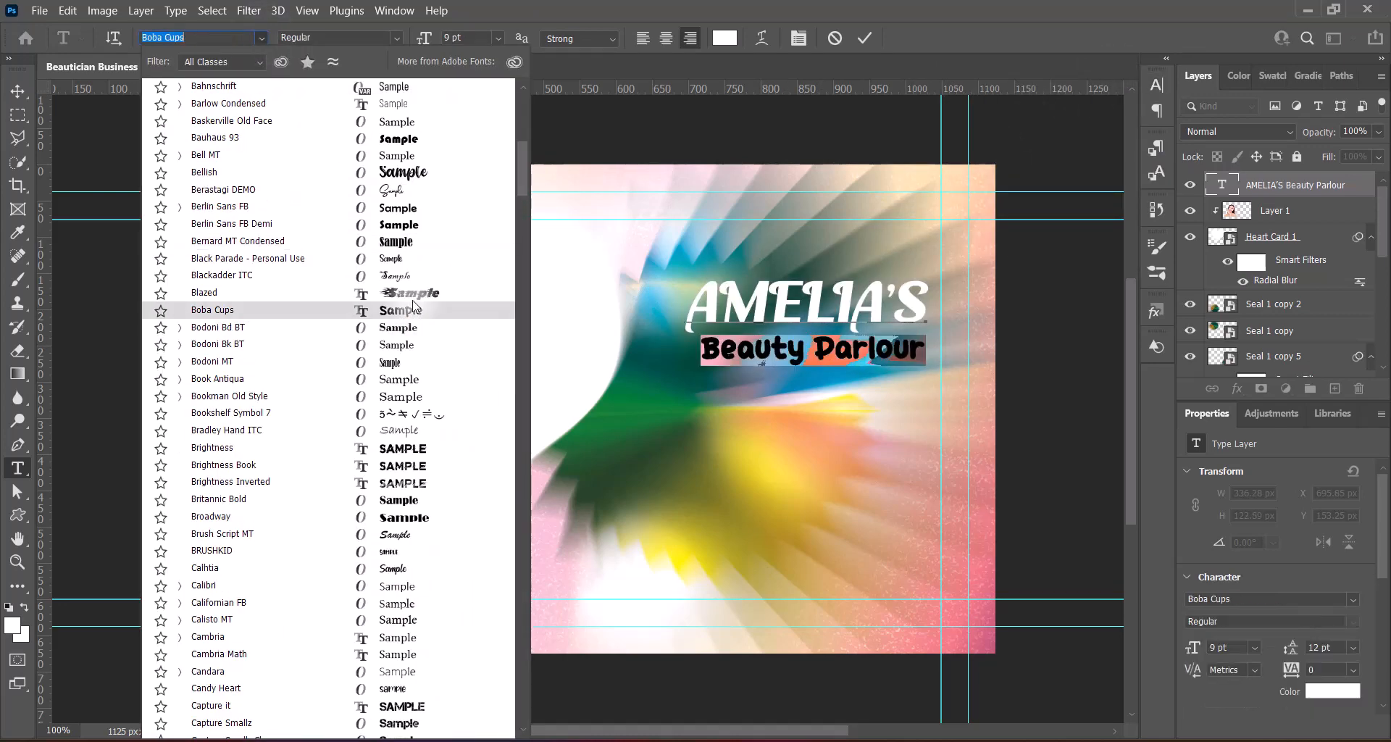
drag(520, 174, 520, 221)
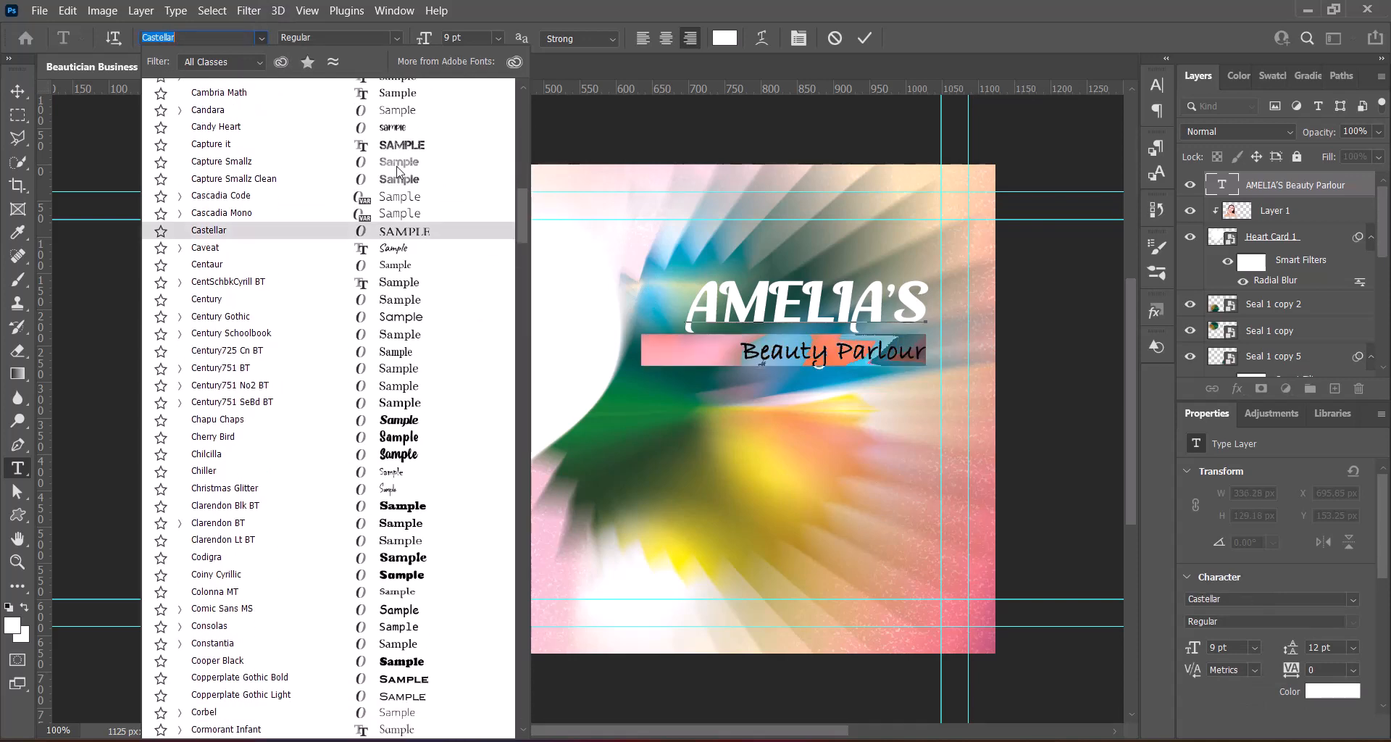
key(Down)
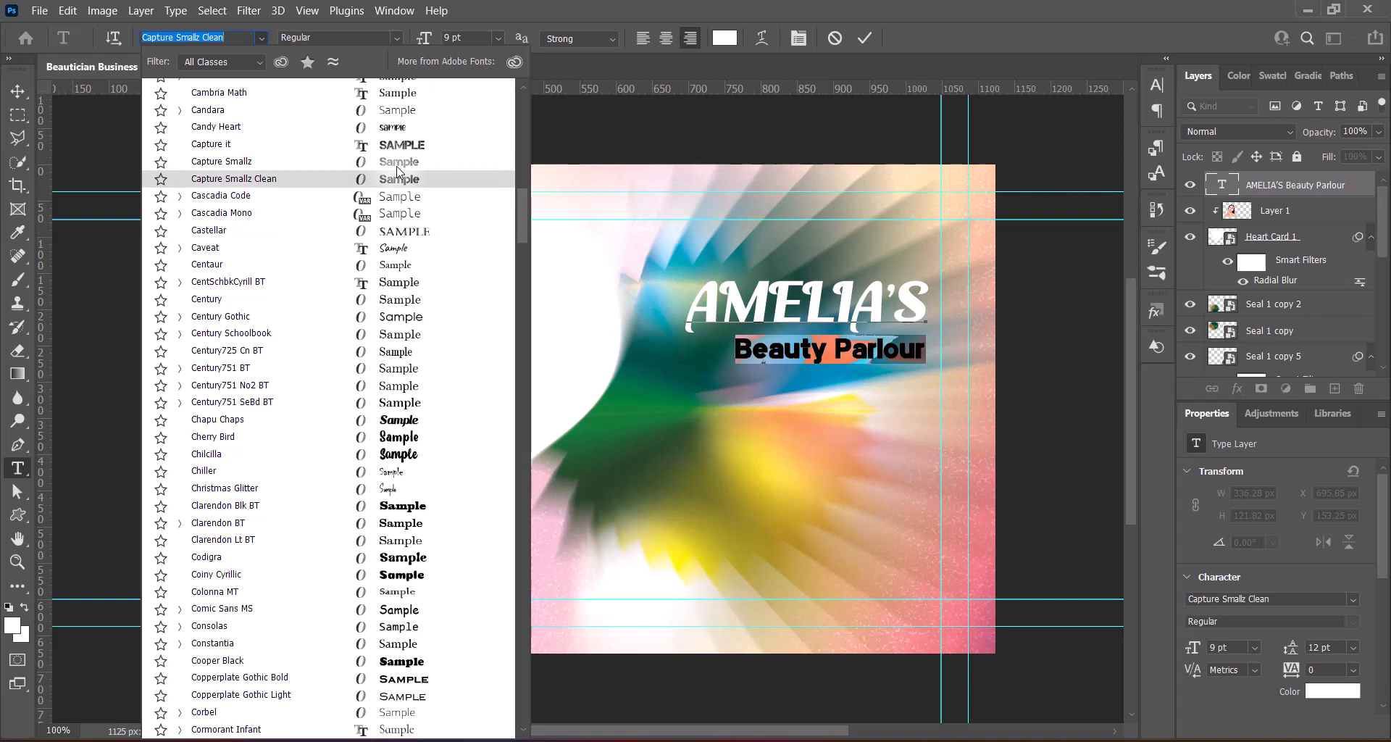
key(Down)
key(Up)
key(Up)
key(Up)
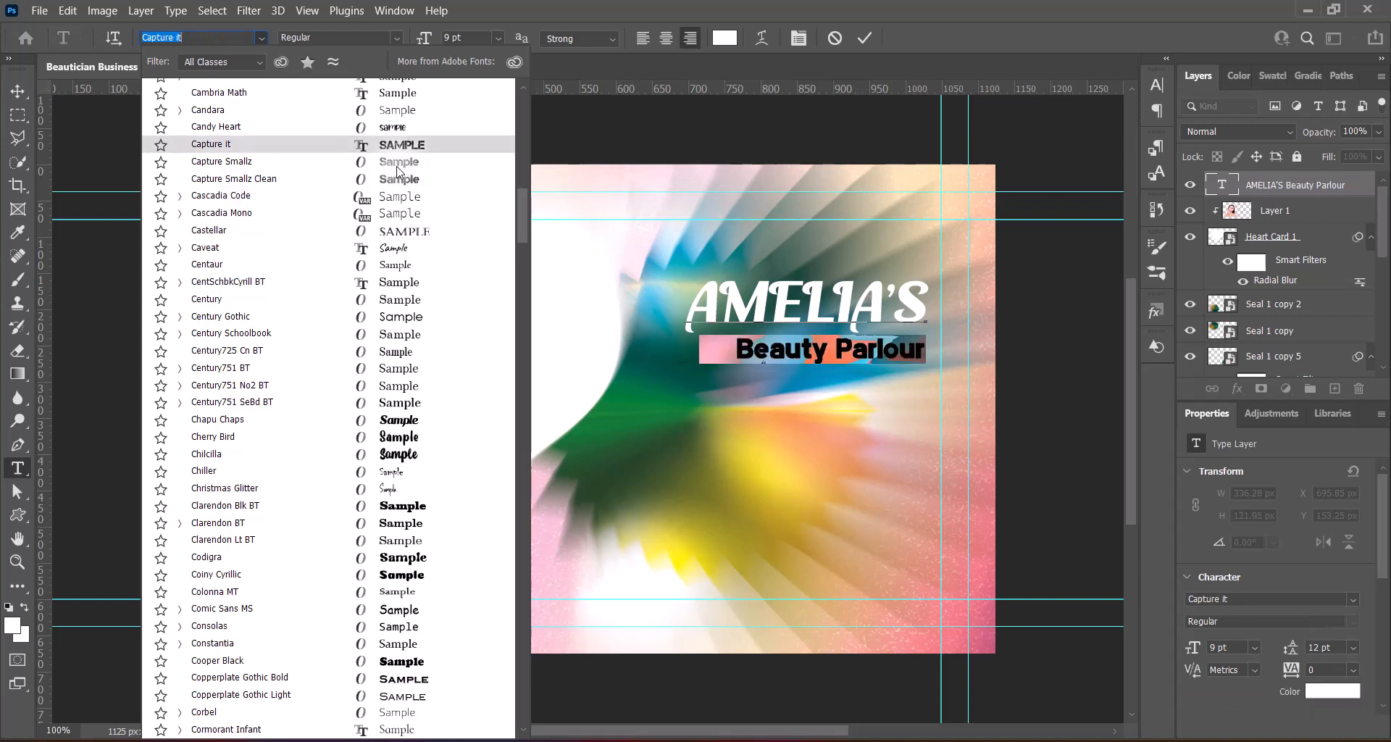
key(Down)
key(Return)
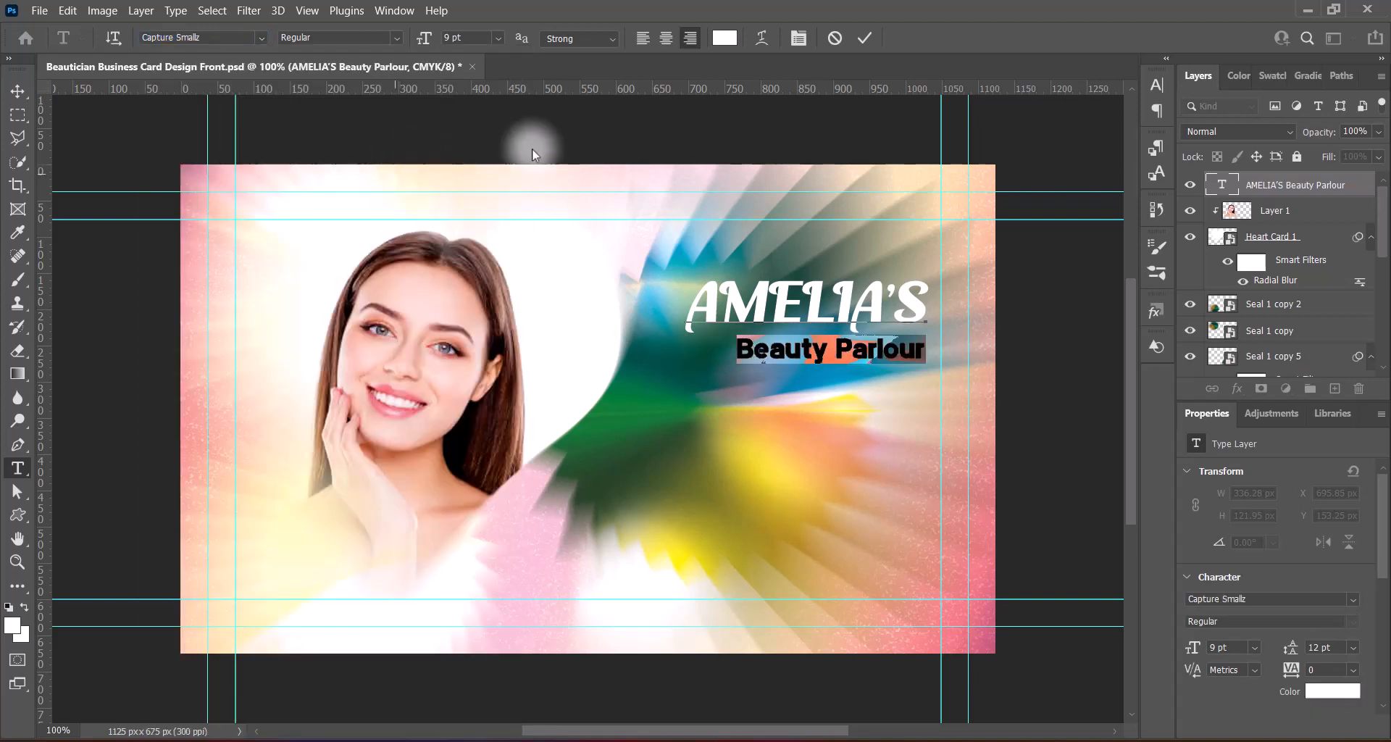
Set the tracking of the "Beauty Parlour" line to 50 and finish editing the text
click(1157, 85)
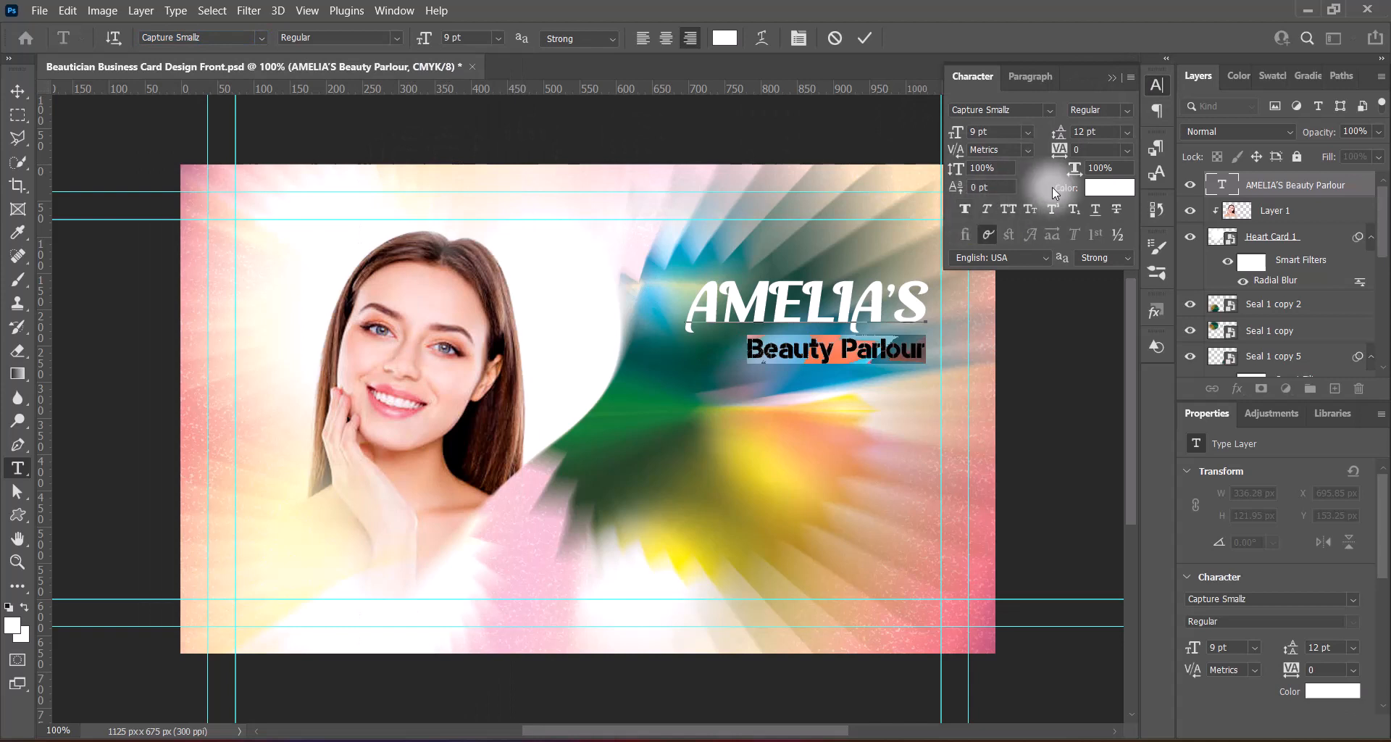
click(1127, 150)
click(1095, 325)
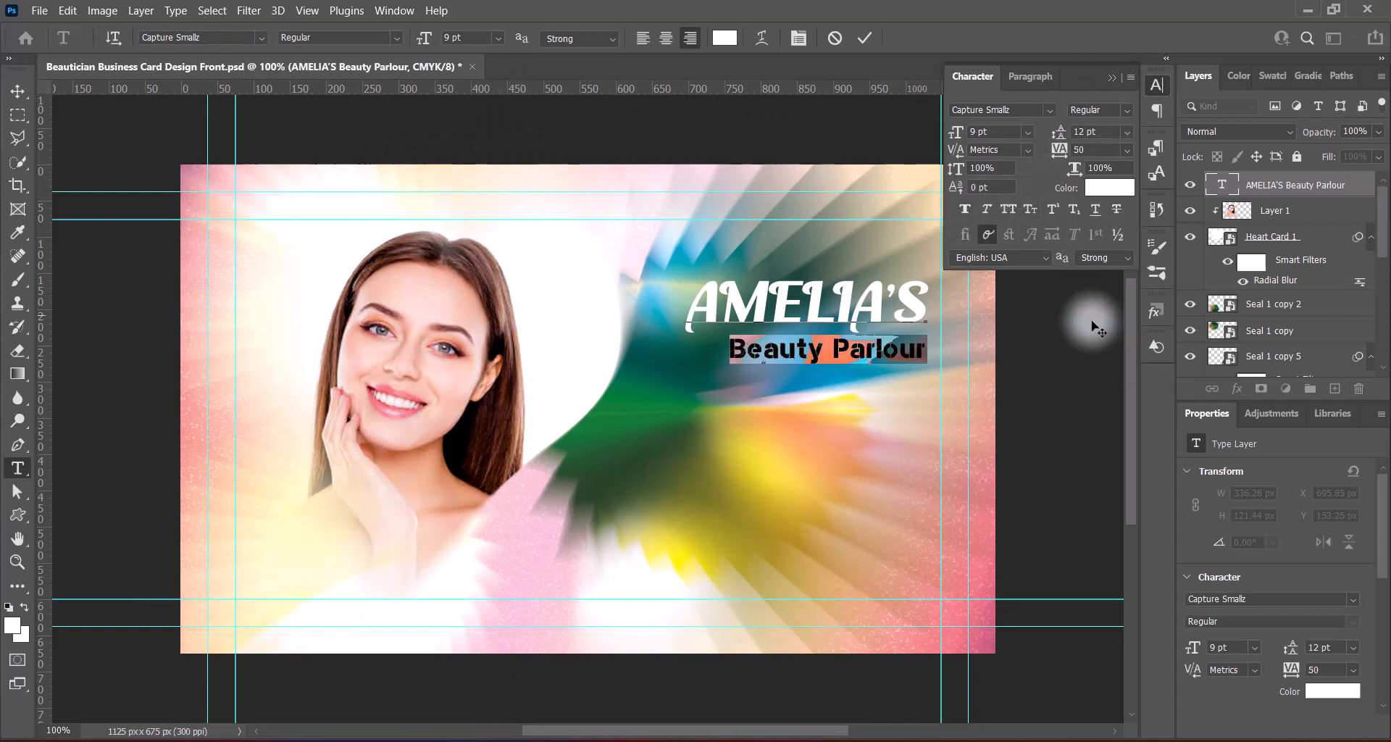
click(1111, 77)
click(865, 38)
Move the text block down and scale it to about 102.5%, placing it at about X 685, Y 196 px
key(v)
drag(915, 309, 915, 320)
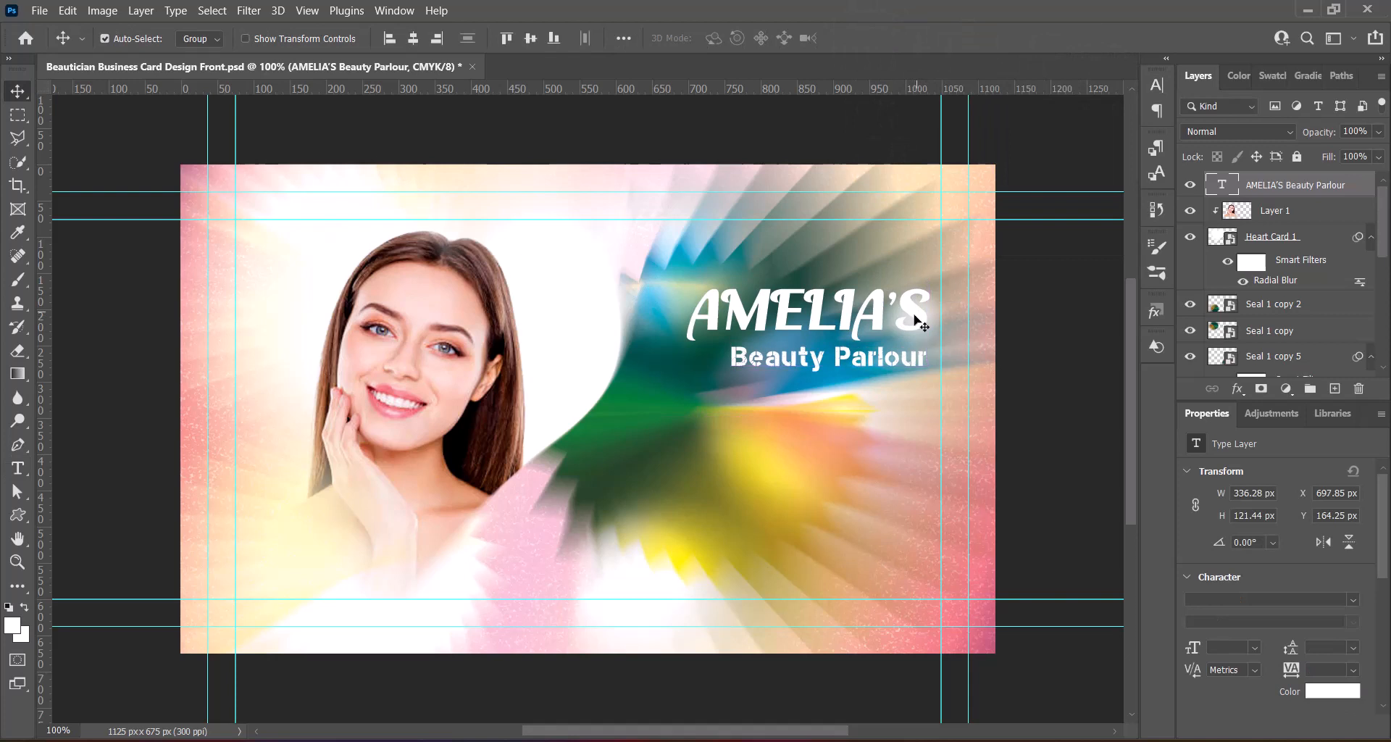
key(ctrl+t)
drag(687, 372, 680, 374)
mouse_move(908, 303)
mouse_down()
mouse_move(921, 323)
mouse_move(911, 310)
mouse_up()
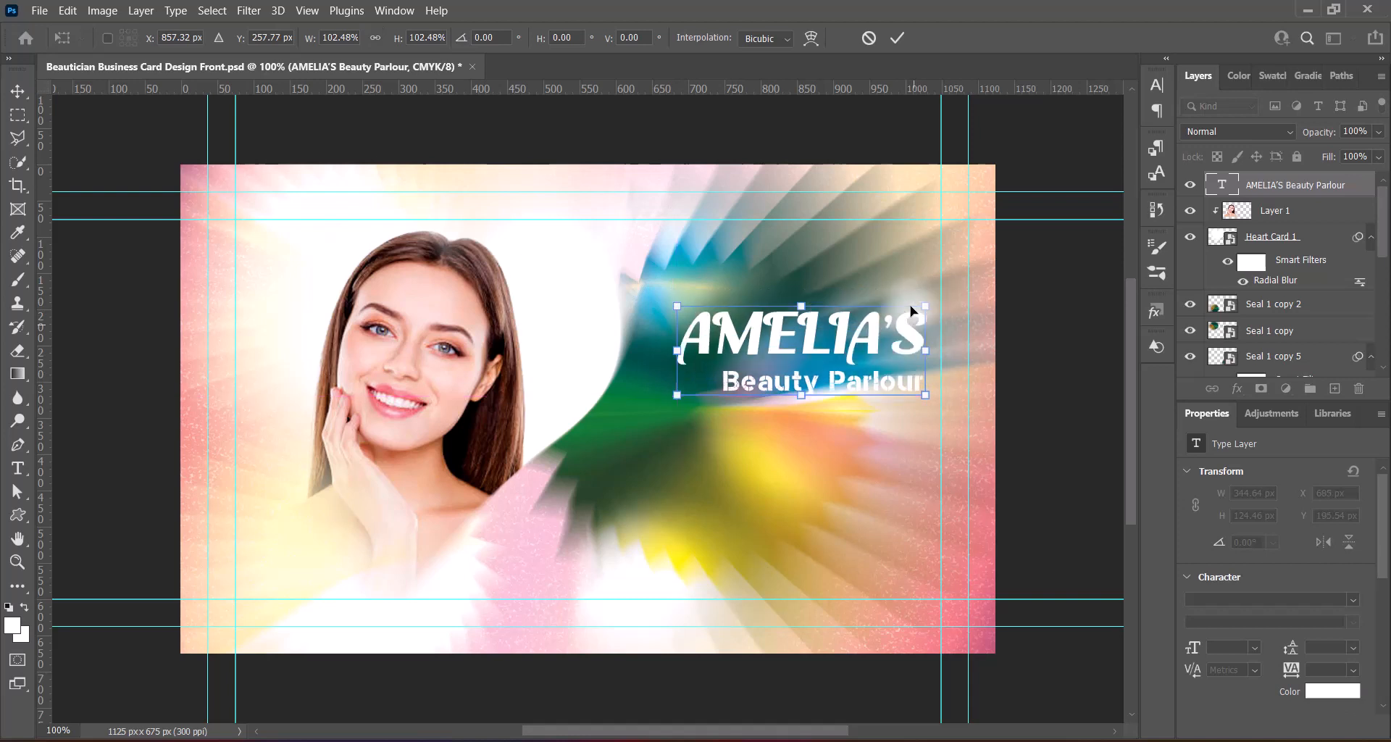
Nudge the scaled text block right and up to about X 689, Y 188 px and apply the transform
key(Right)
key(Right)
key(Right)
key(Right)
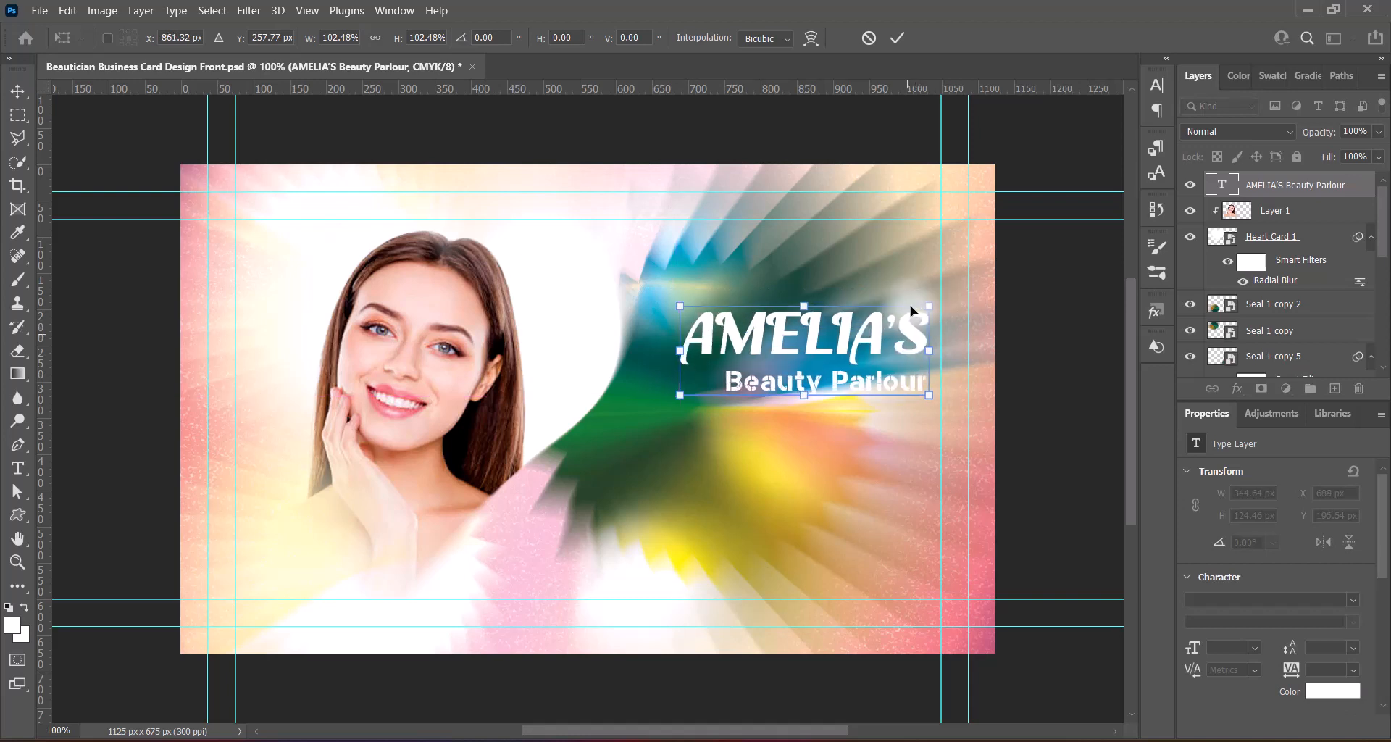
key(Up)
key(Up)
key(Up)
key(Up)
key(Up)
key(Up)
key(Up)
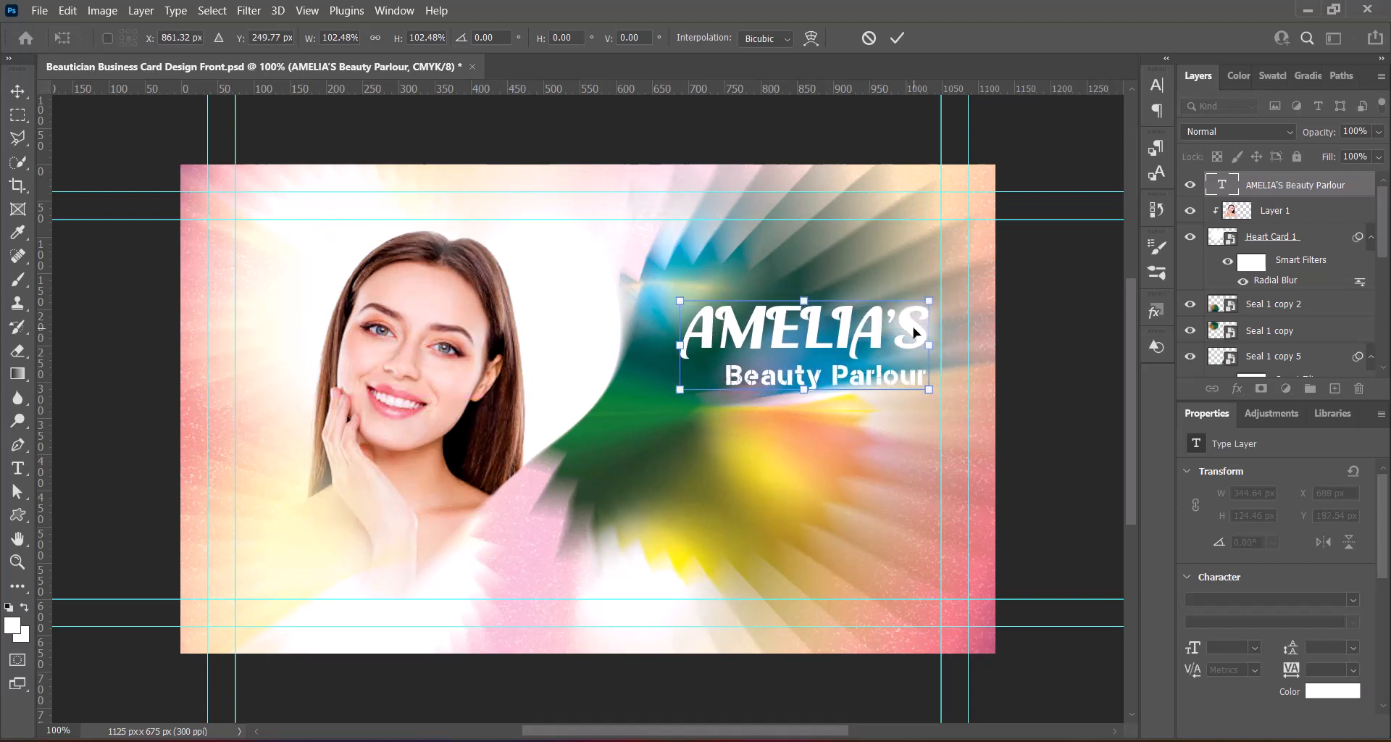
key(Return)
Add two drop shadows to the title text layer, with the second one at distance 0 px and size about 111 px
right_click(1210, 189)
click(1219, 194)
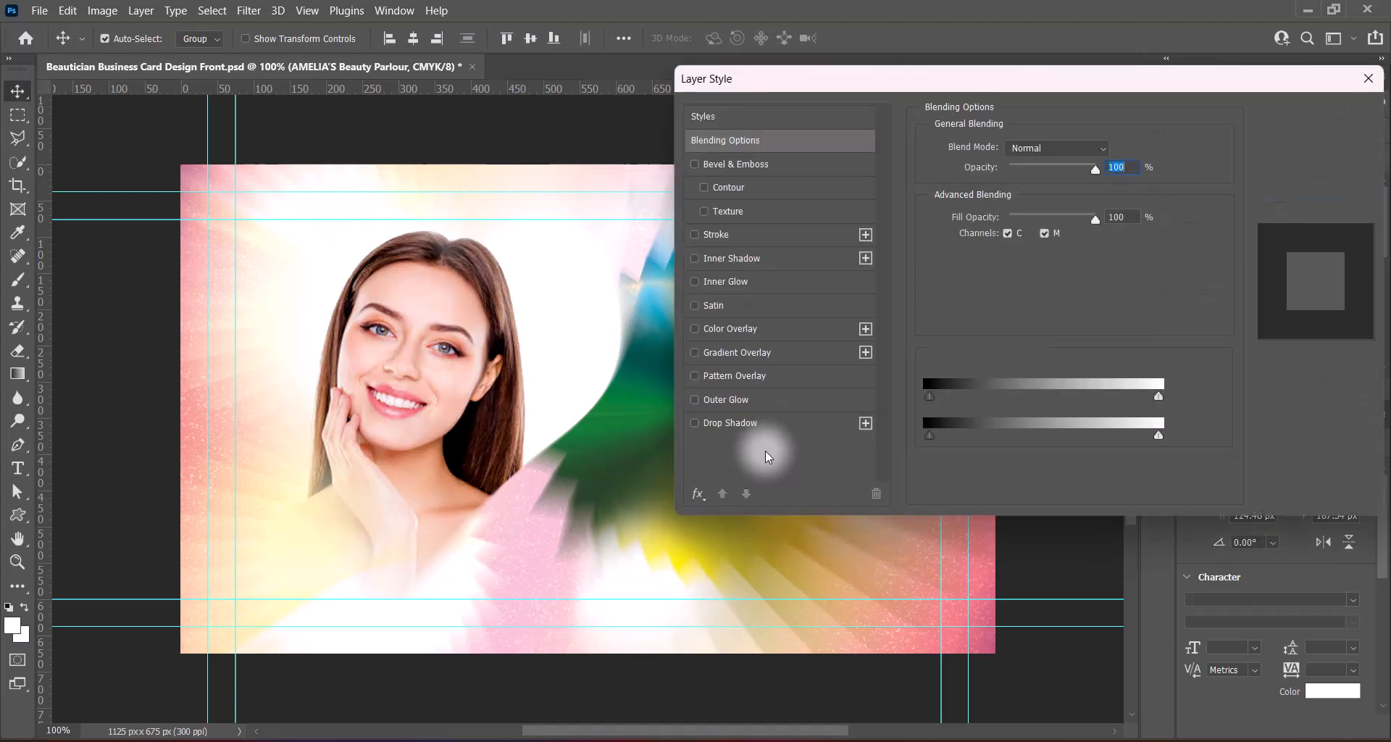
drag(952, 83, 1095, 52)
click(1032, 376)
click(1130, 375)
drag(1135, 199, 1121, 198)
drag(1141, 43, 1190, 33)
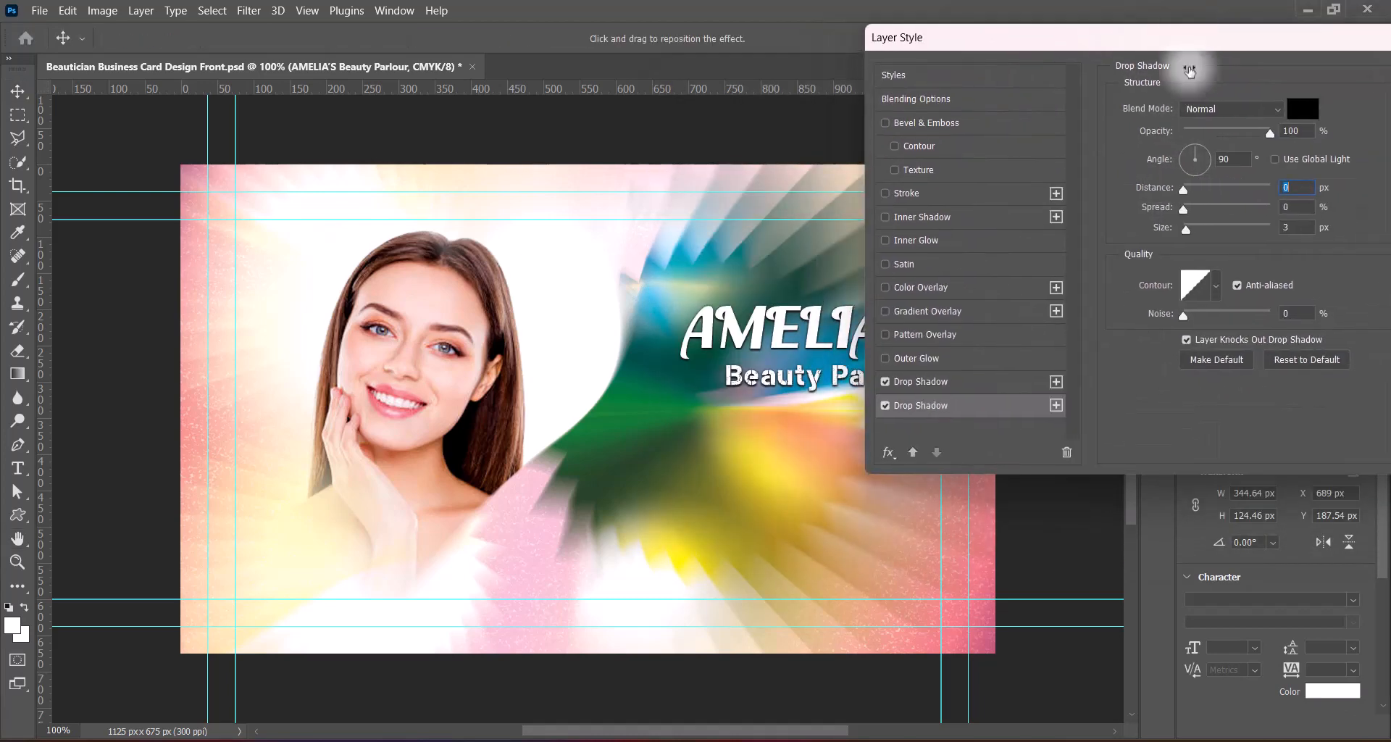
drag(1210, 229, 1227, 241)
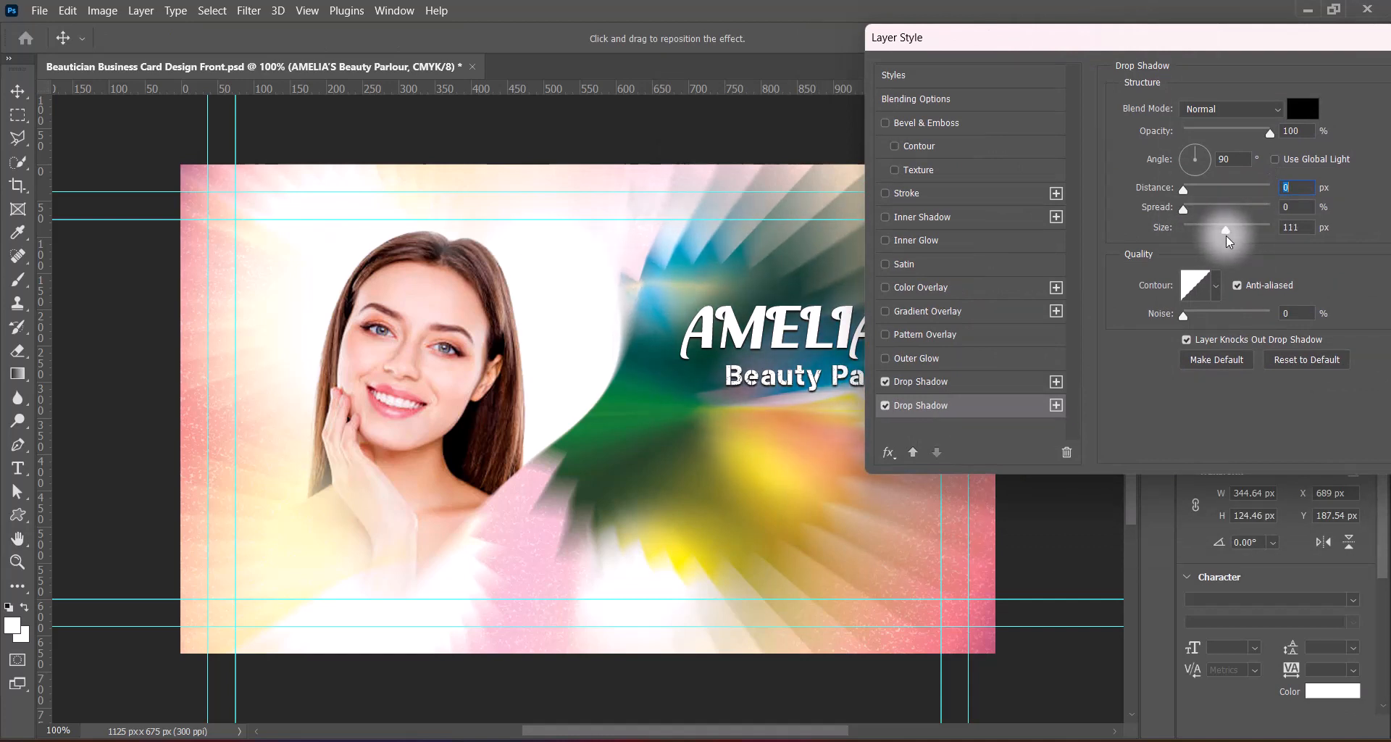
Set the size of the title's first drop shadow to 2 px and apply the layer style
click(928, 381)
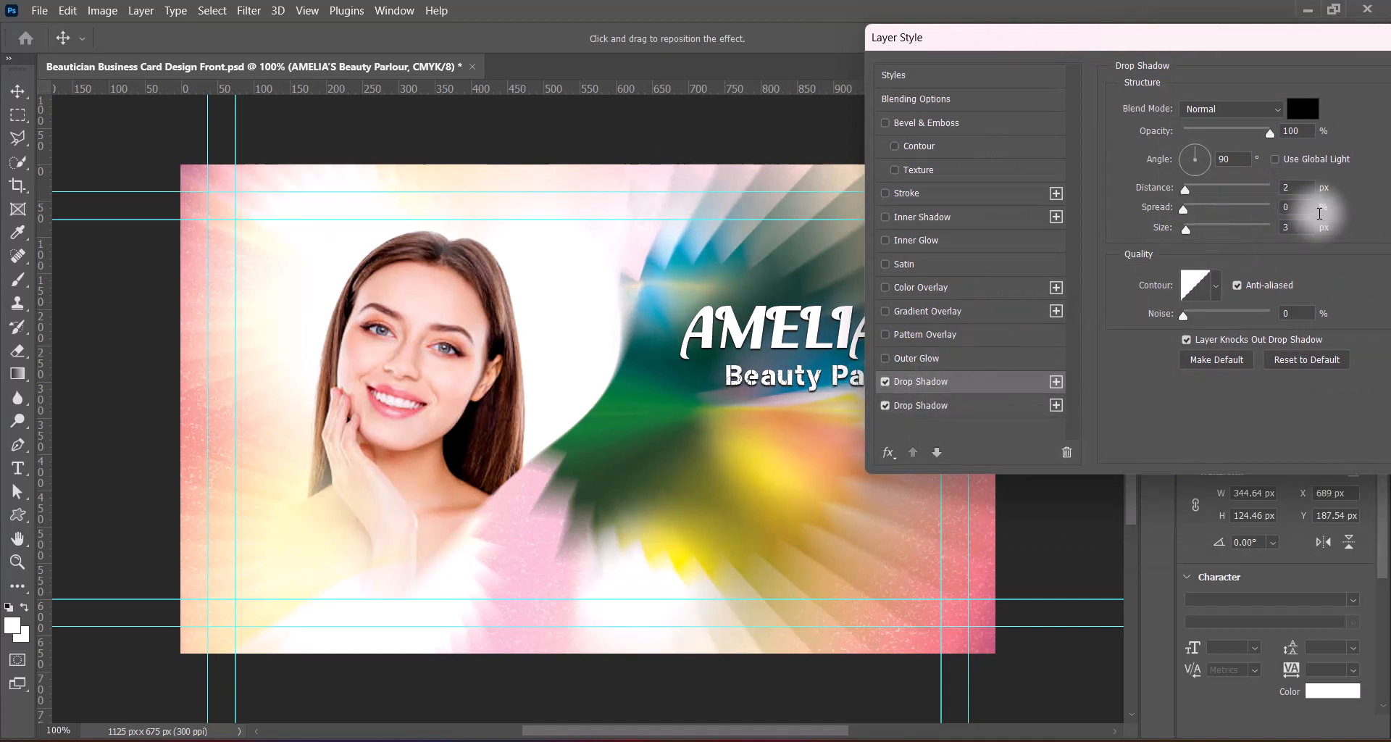
drag(1296, 228, 1268, 233)
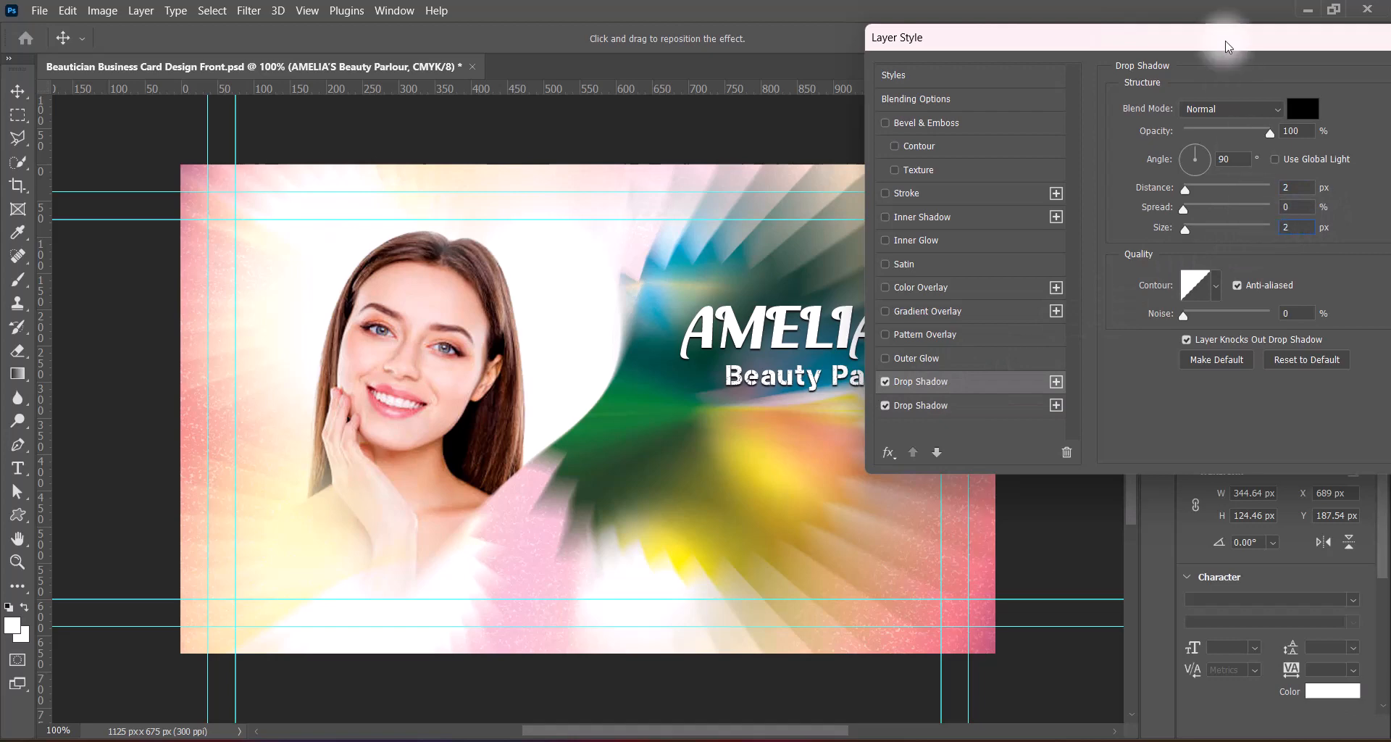
drag(1227, 44, 771, 92)
click(1084, 128)
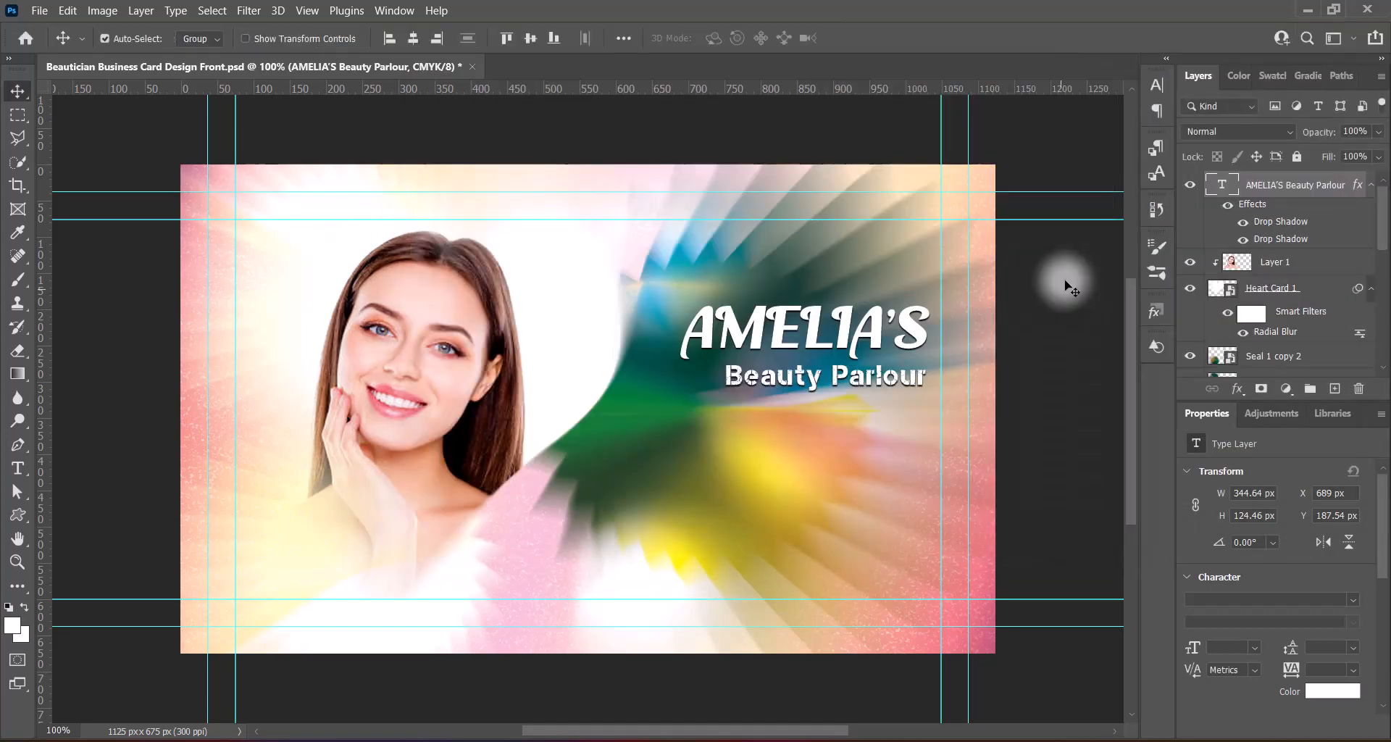
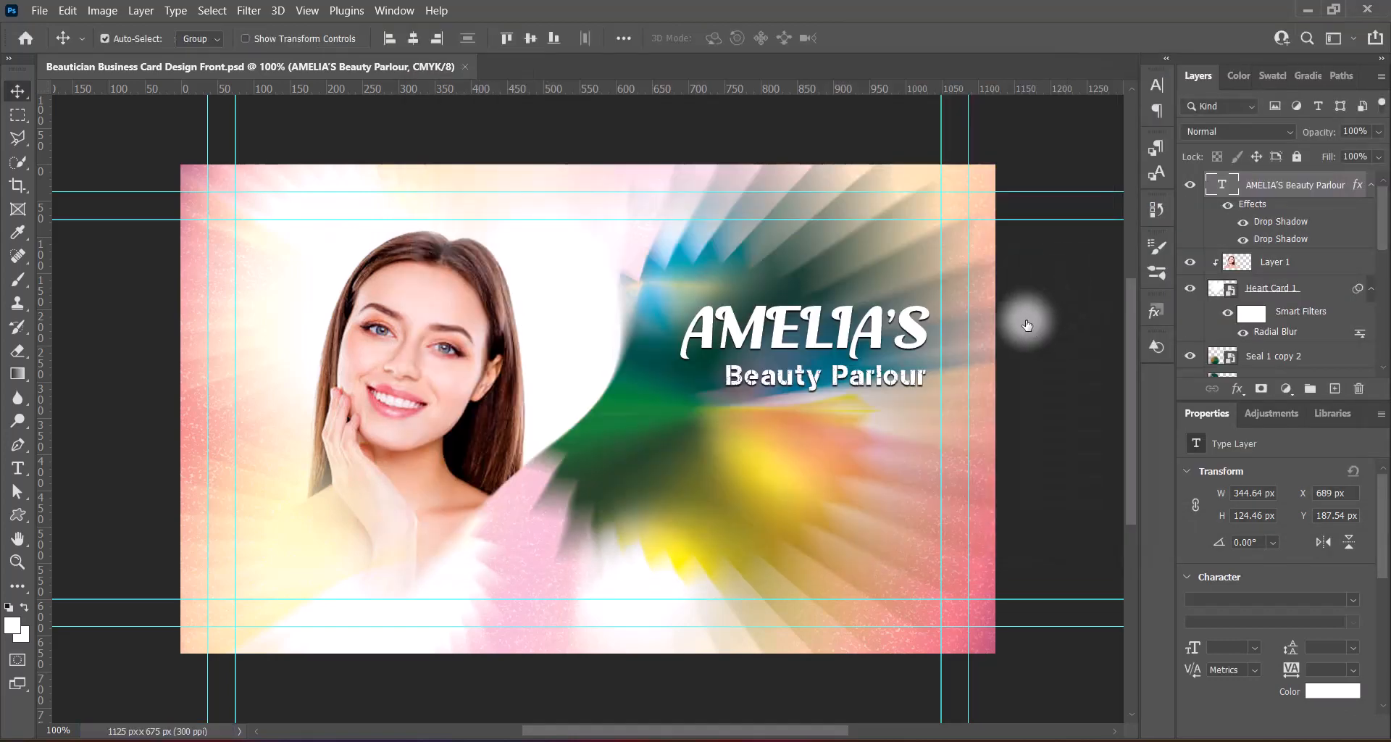
Draw a thin white rectangle about 247 × 4 px beneath the "Beauty Parlour" line on a new layer
click(1334, 389)
drag(17, 515, 78, 517)
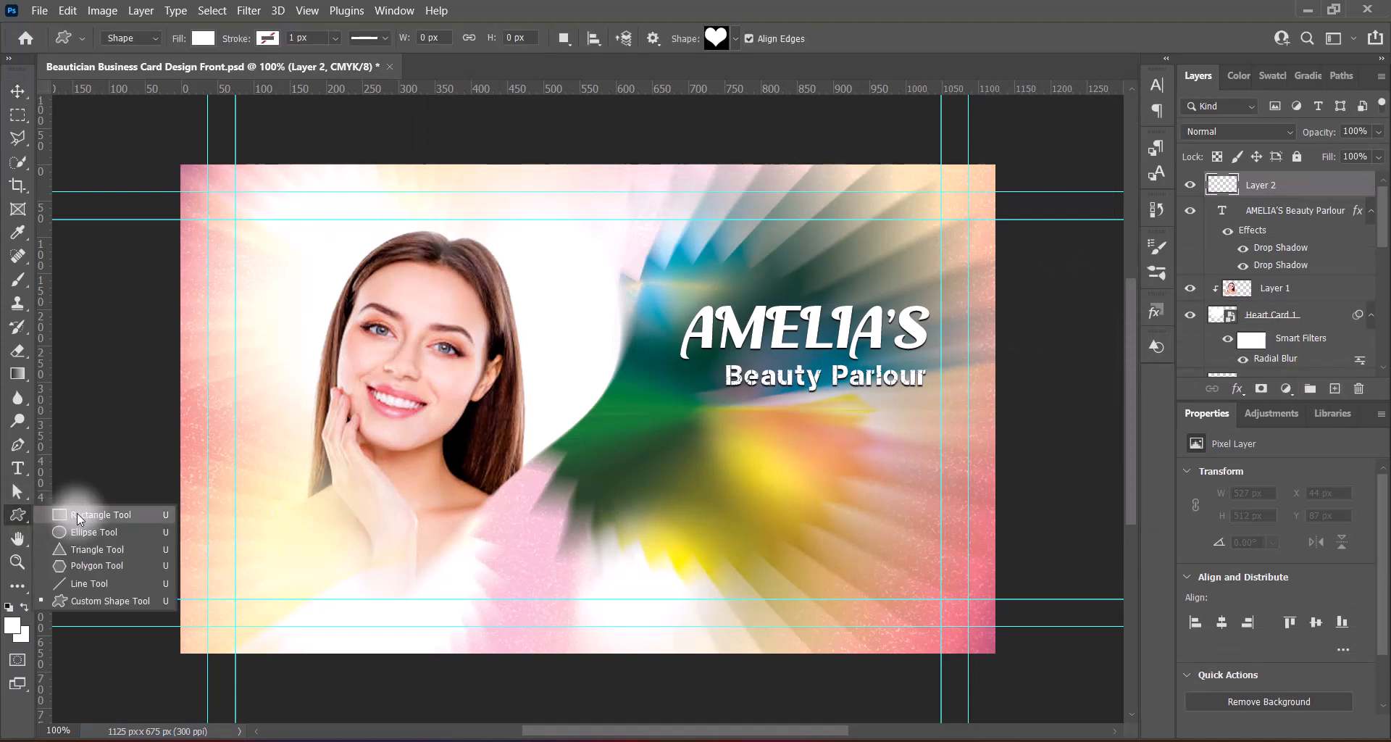
click(77, 517)
drag(762, 398, 942, 398)
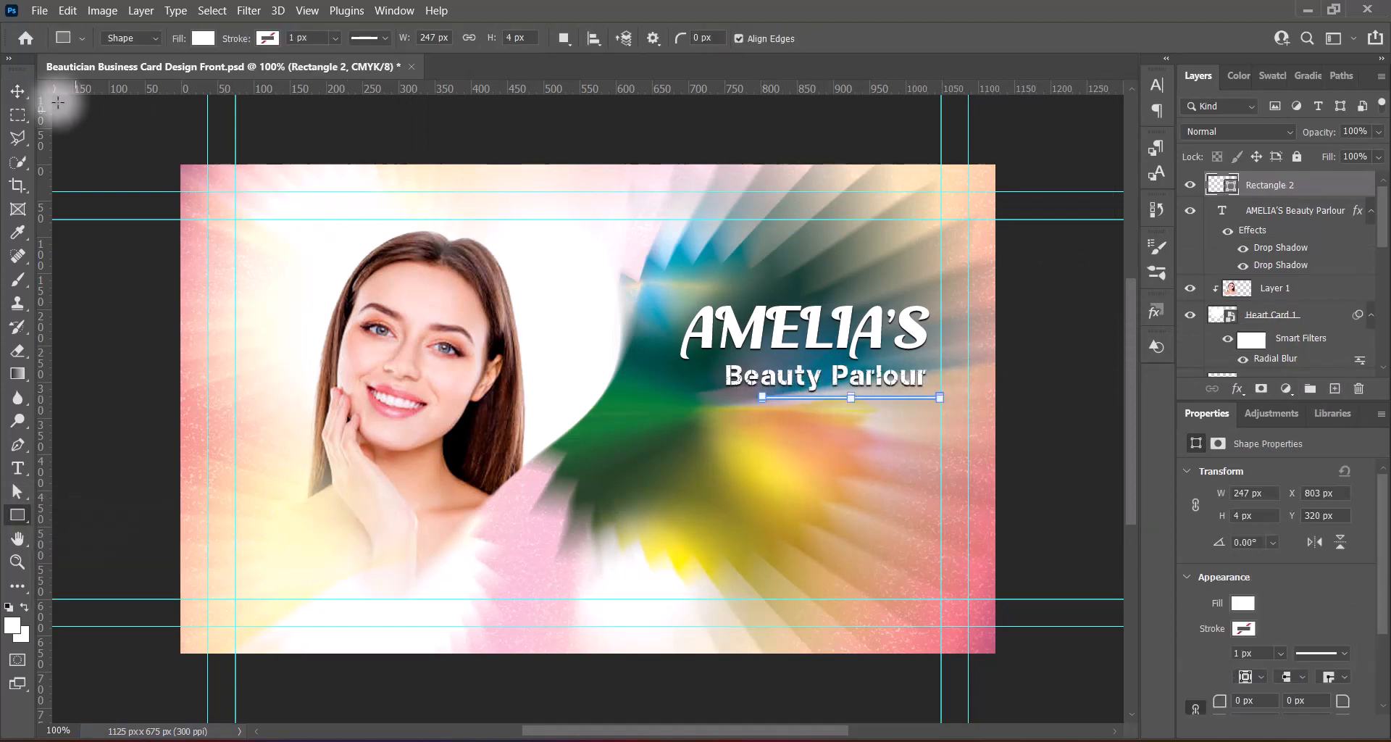
key(v)
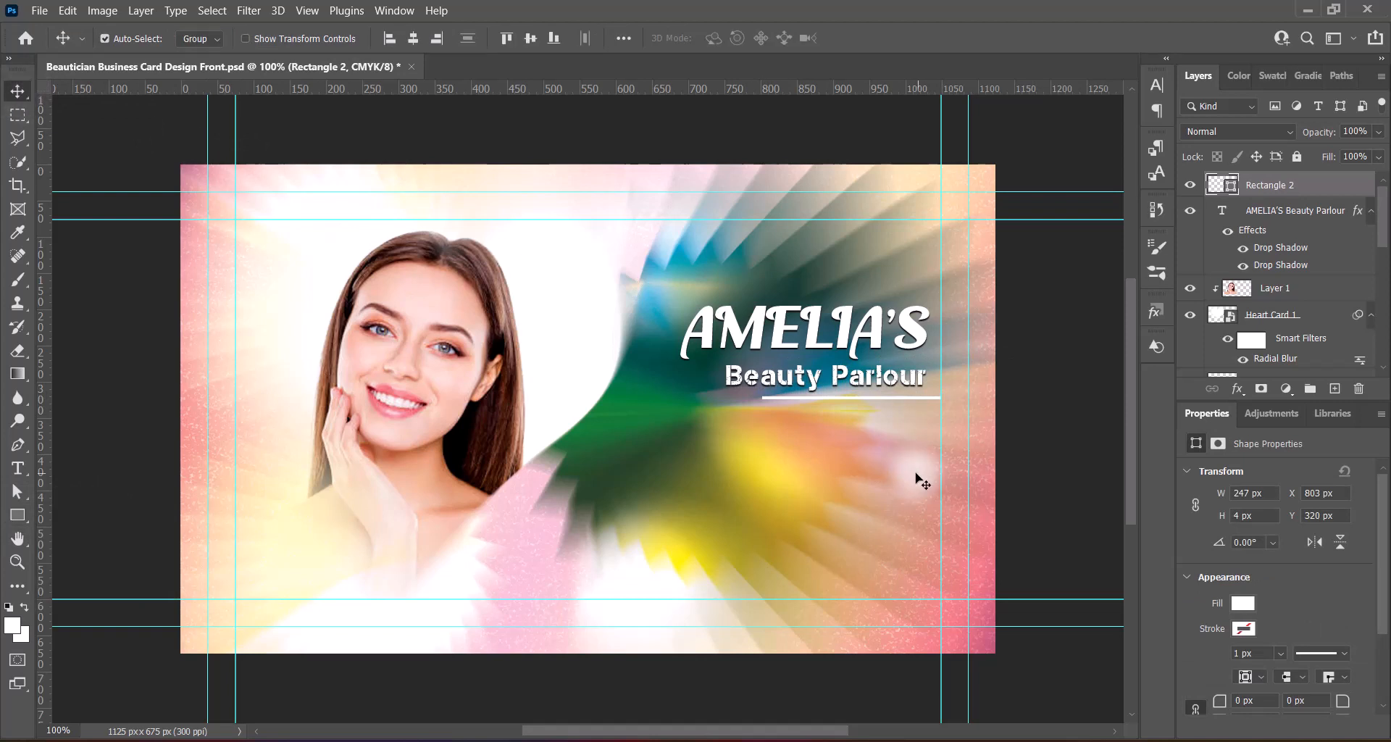
Stretch the thin rectangle to the card's right edge, about 337 px wide, and nudge it down to Y 322 px
key(ctrl+t)
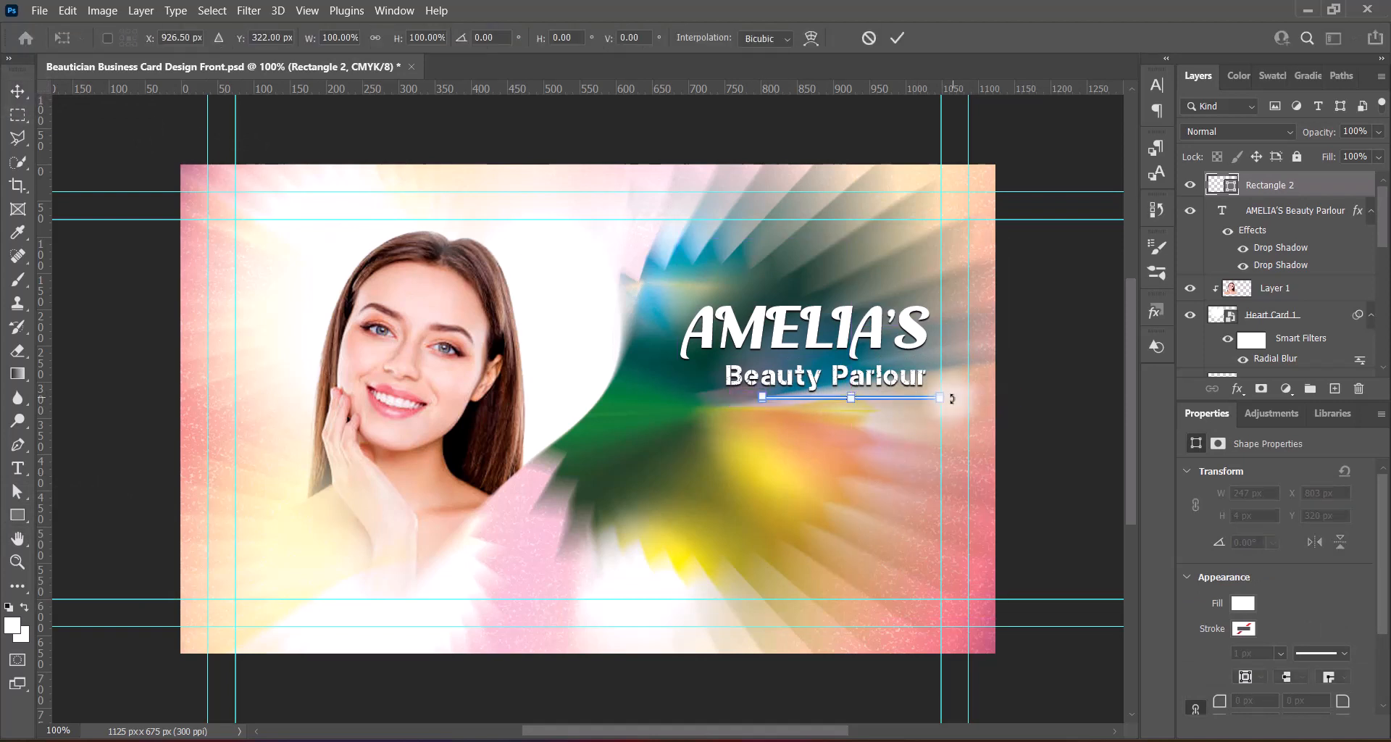
drag(942, 397, 1002, 397)
click(897, 37)
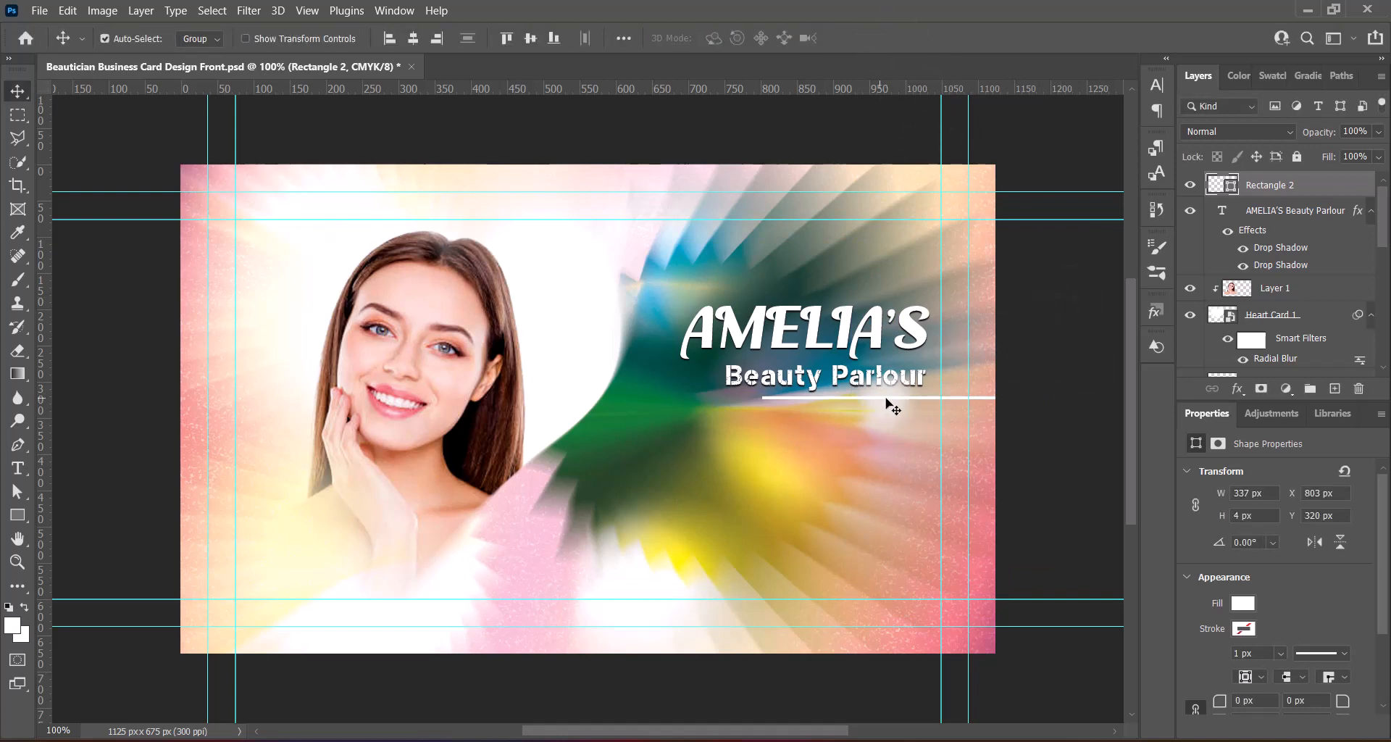
key(Down)
Apply a drop shadow to the thin rectangle and nudge it down to Y 323 px
double_click(1231, 185)
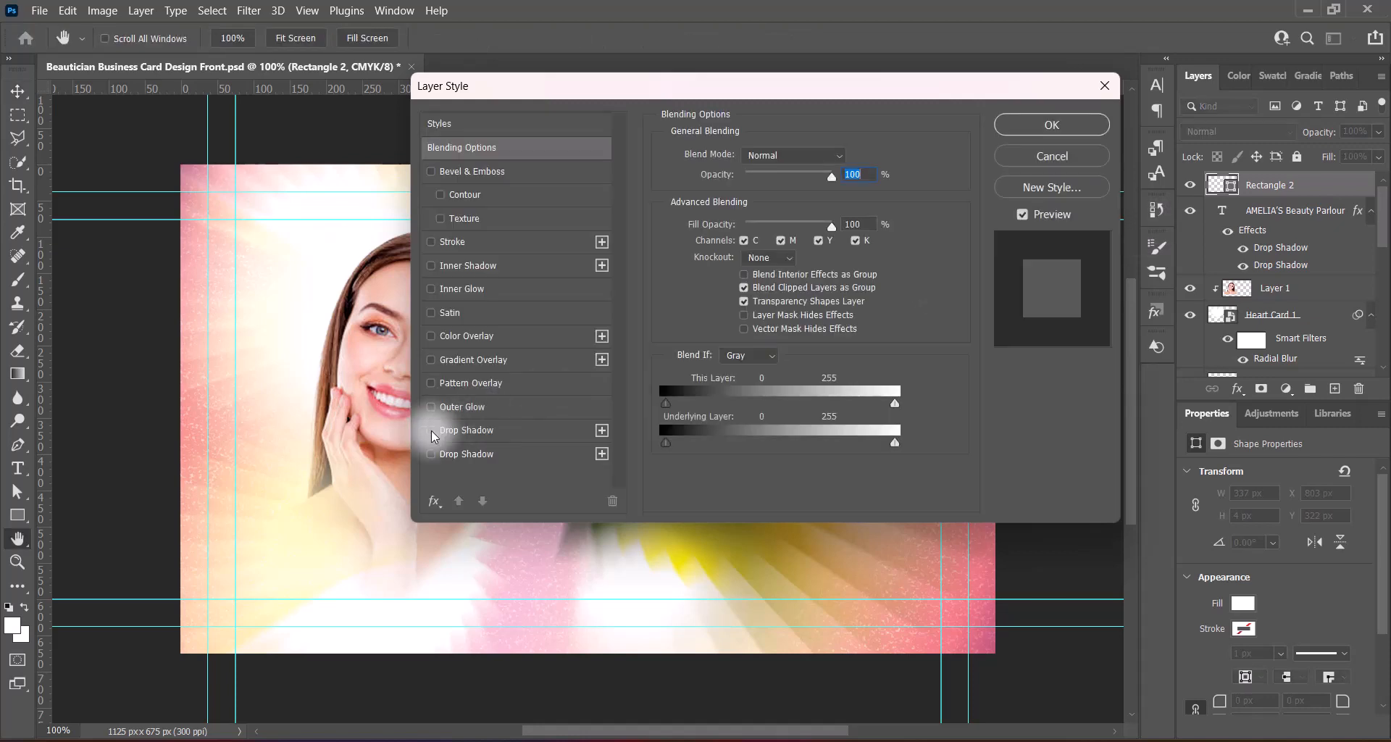
click(463, 431)
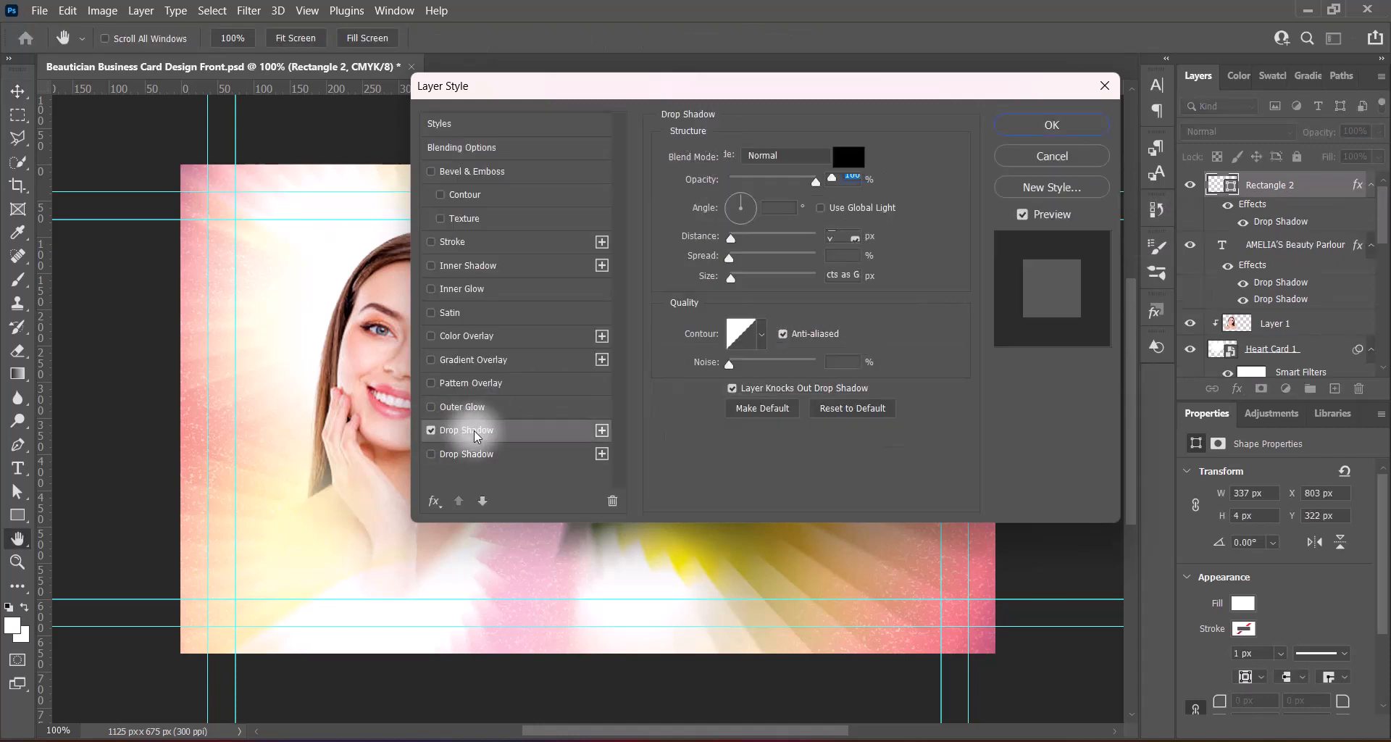
click(1051, 125)
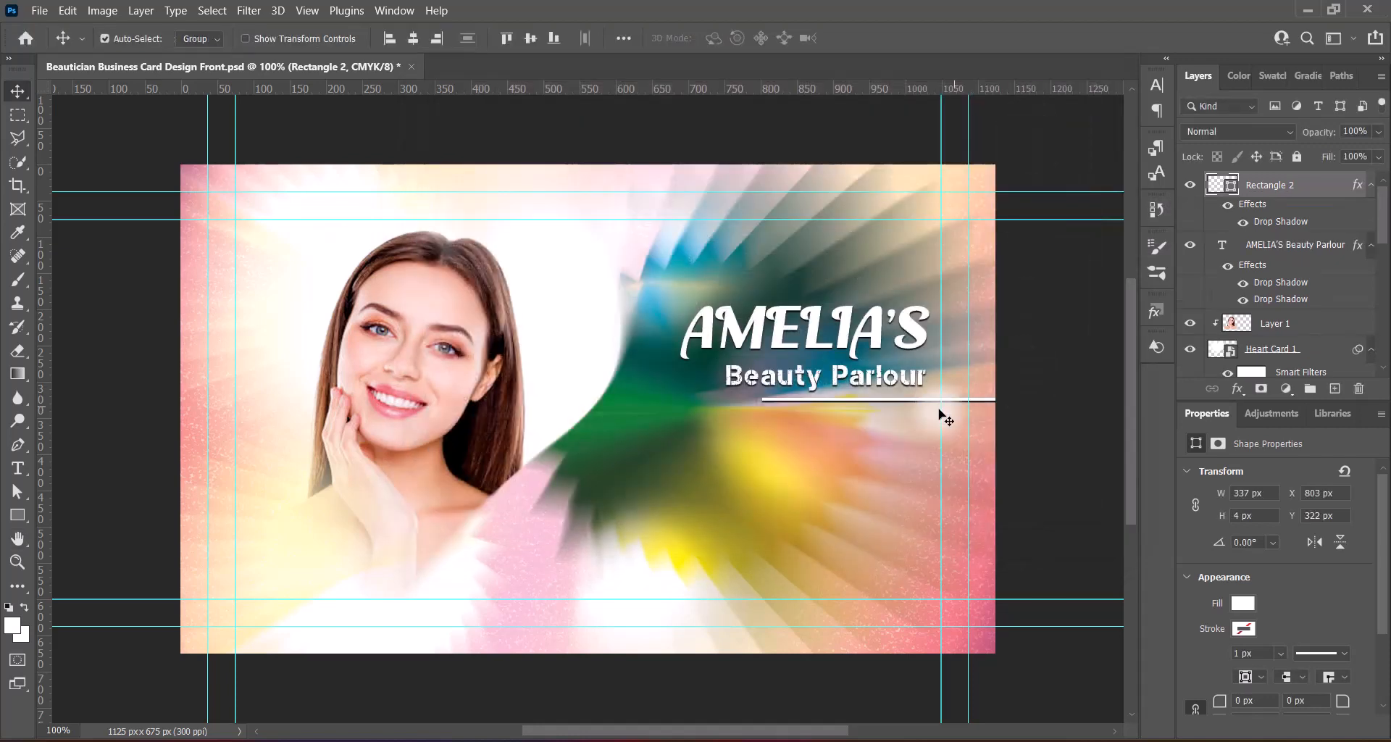
key(Down)
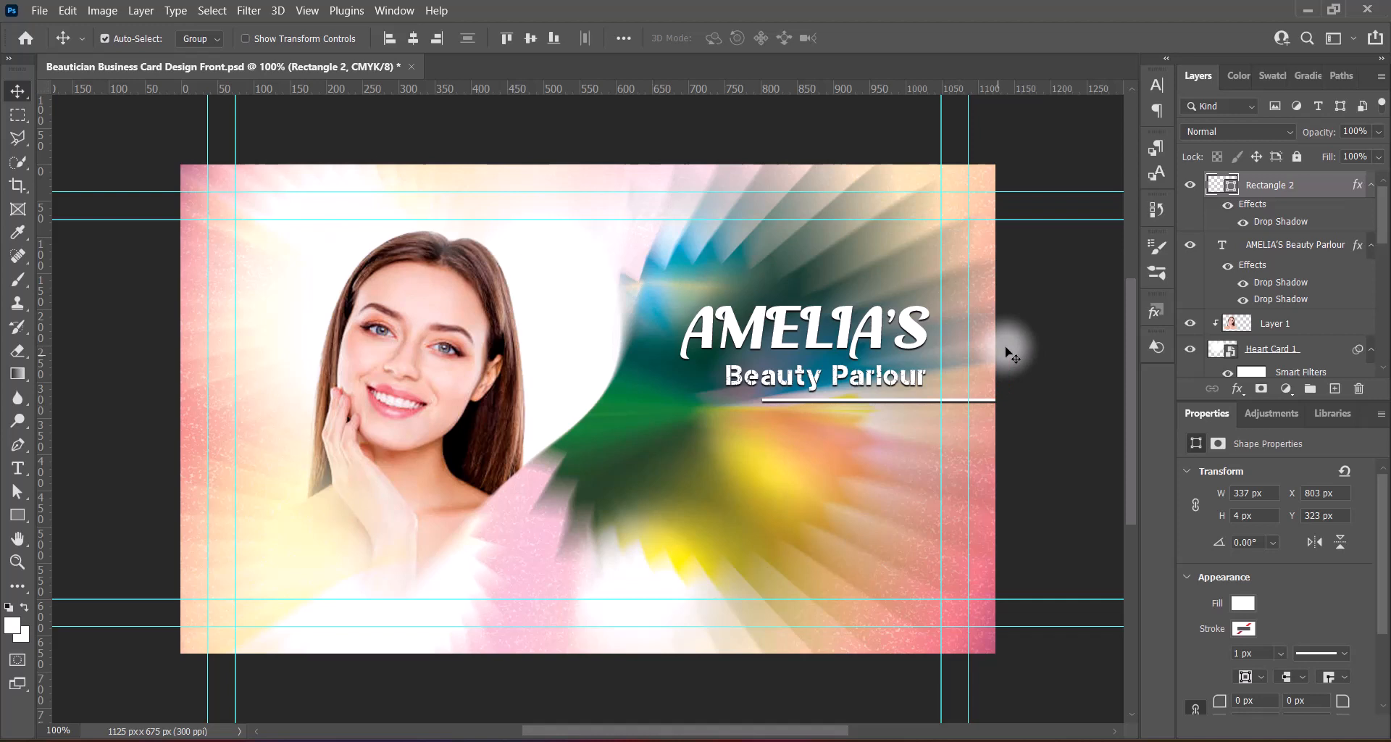
Set the tracking of the "AMELIA'S" line to 50
click(927, 346)
double_click(928, 347)
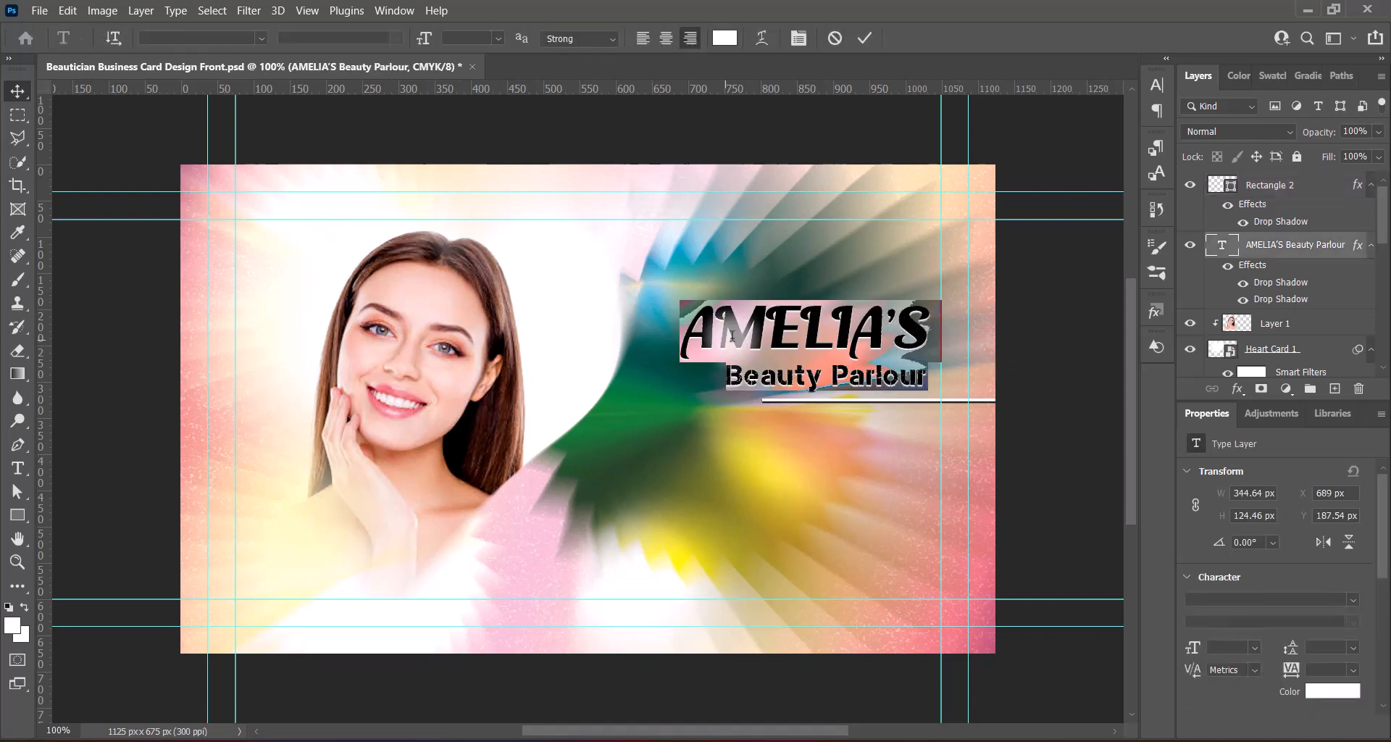
click(1157, 85)
click(1125, 149)
click(1093, 312)
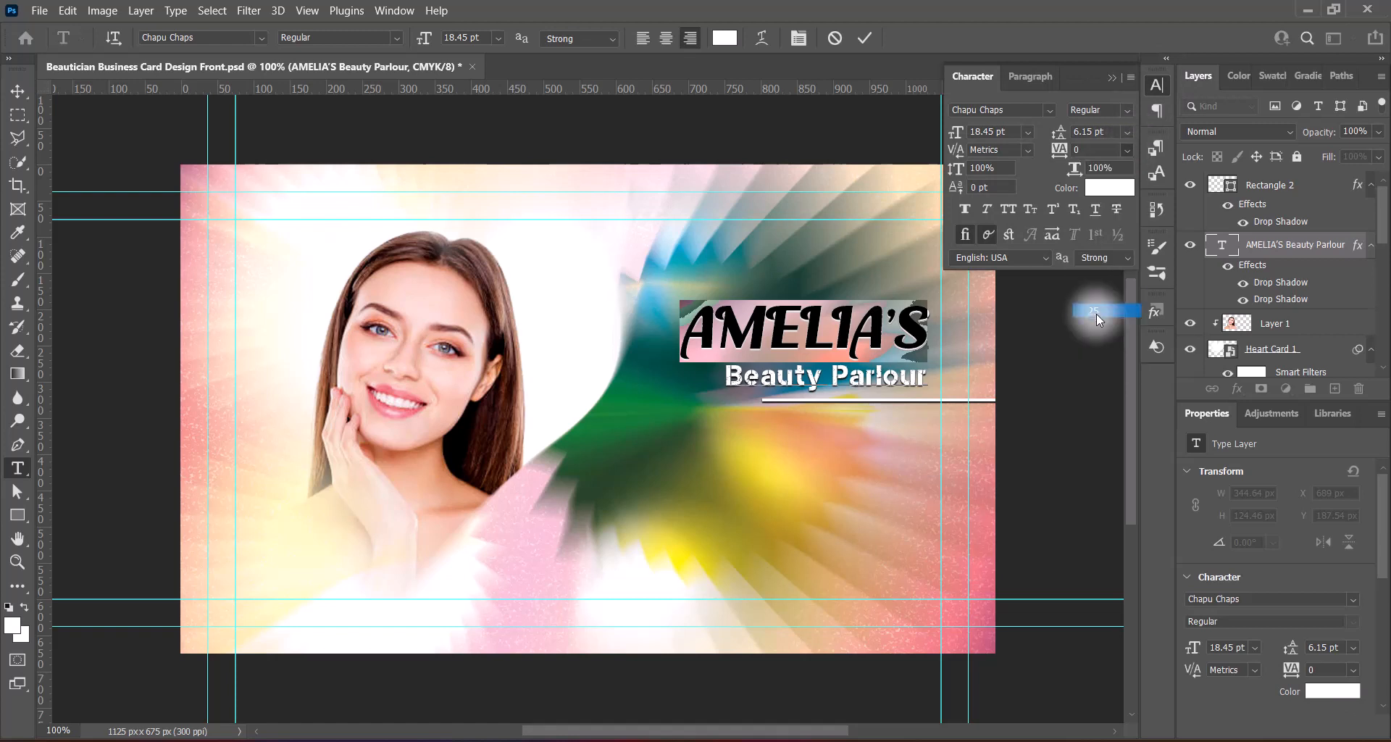
click(1126, 149)
click(1094, 323)
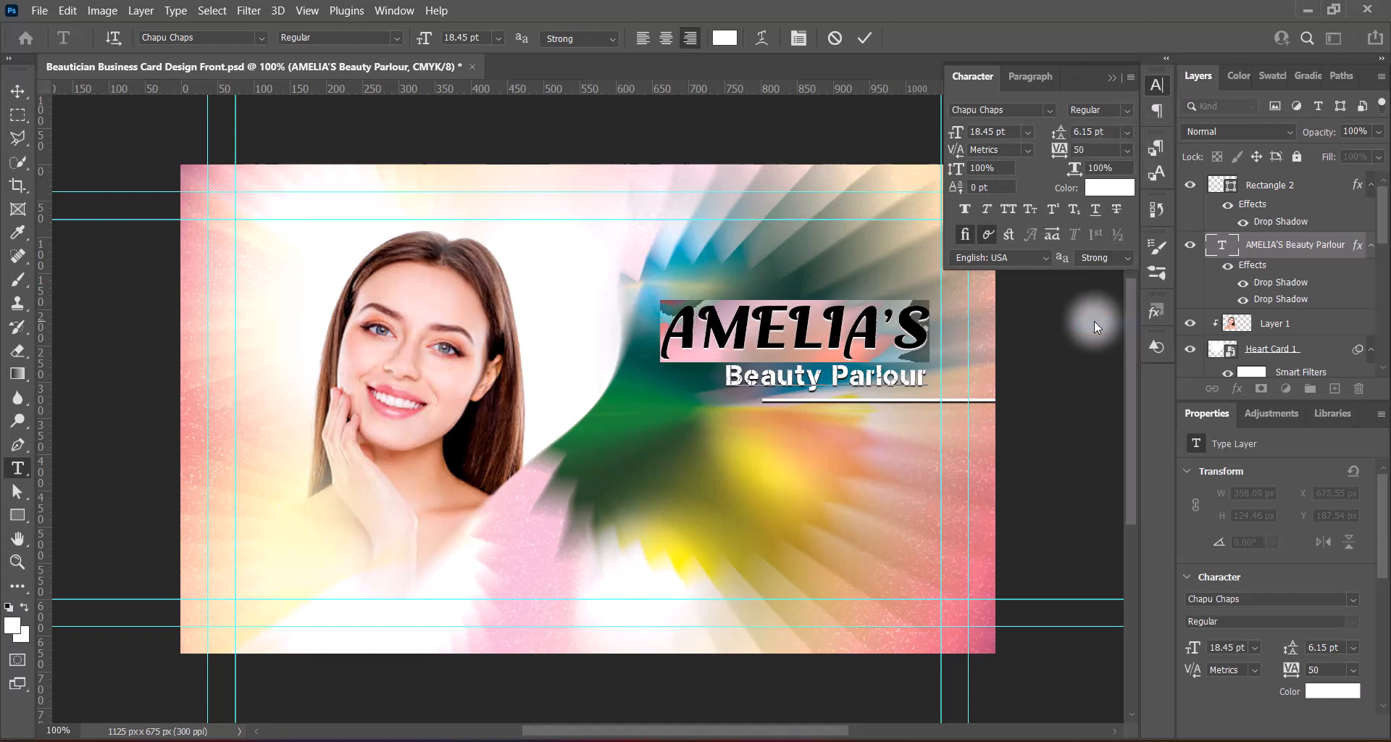
click(1115, 78)
Color the "AMELIA'S" line pale yellow fff9ad sampled from the artwork, finish editing the text and save the file
click(725, 37)
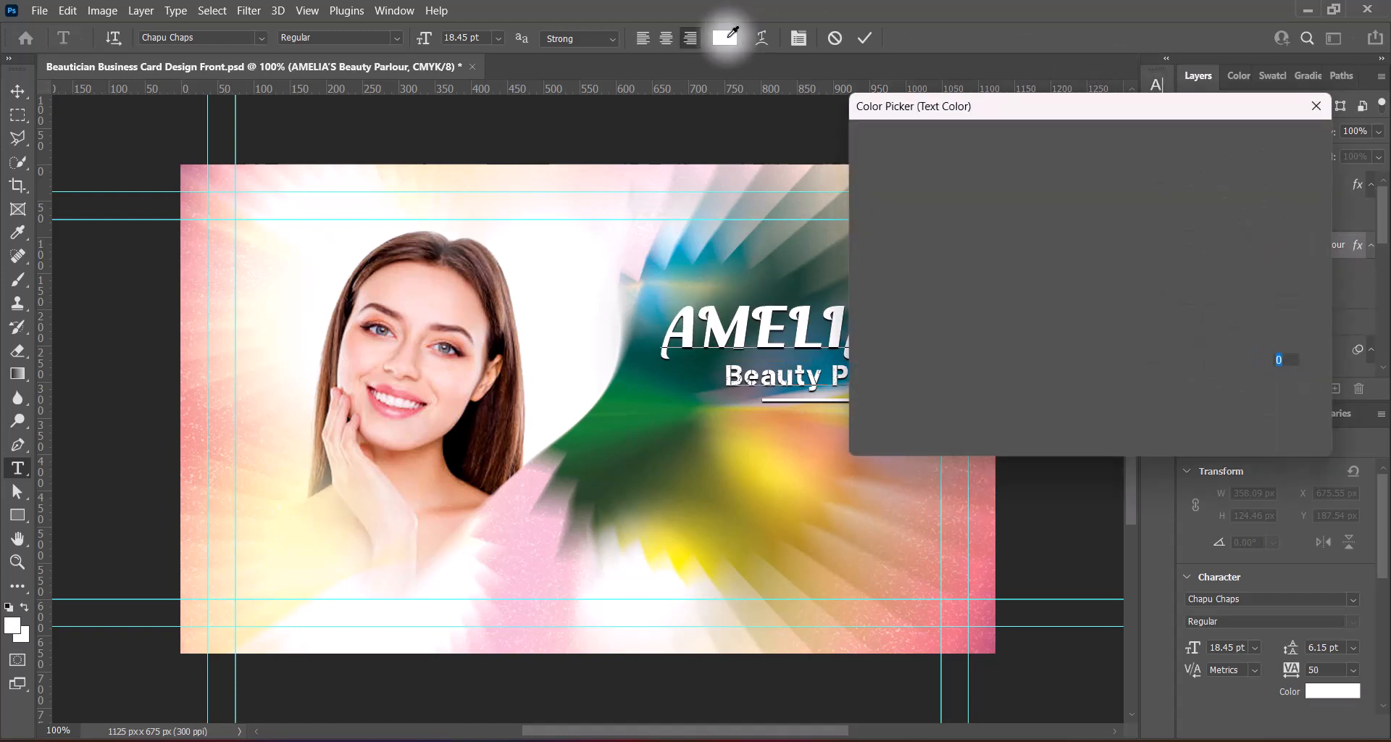
click(657, 561)
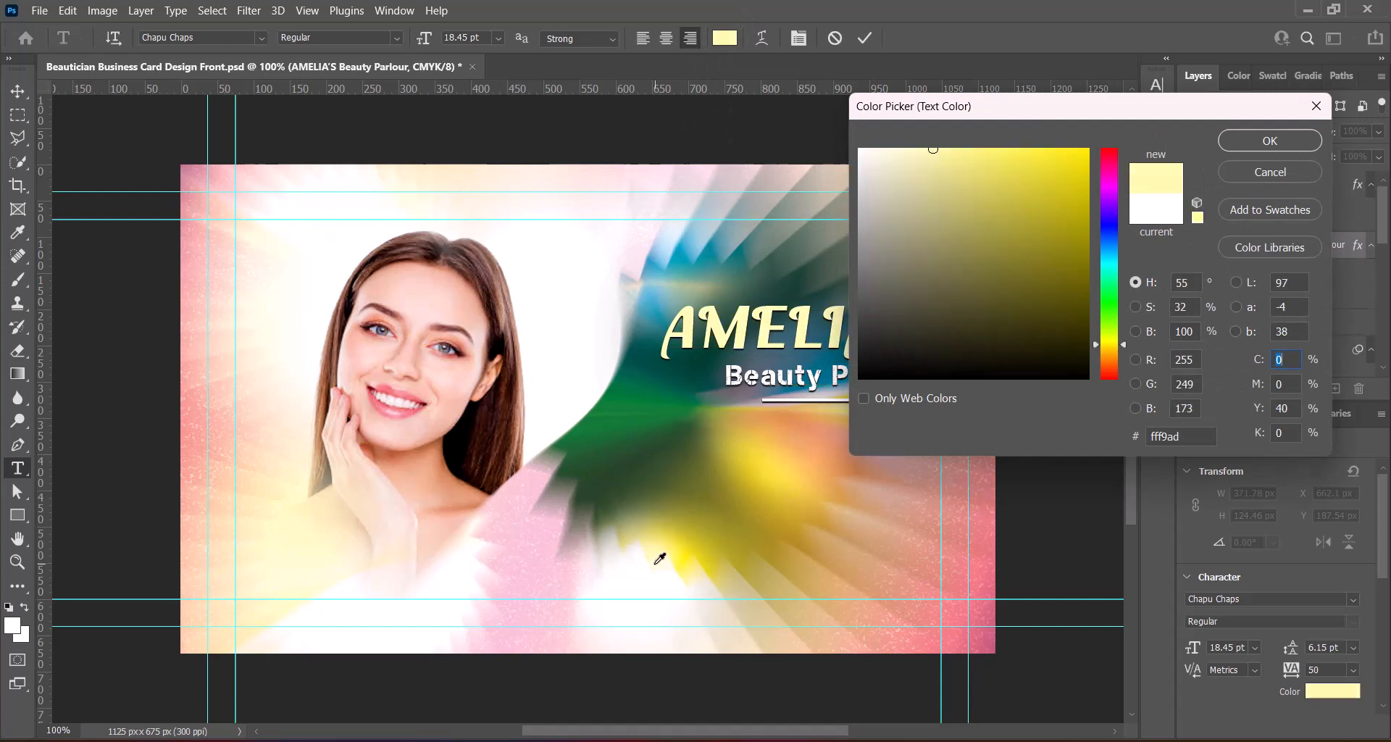
click(1247, 141)
click(862, 38)
key(v)
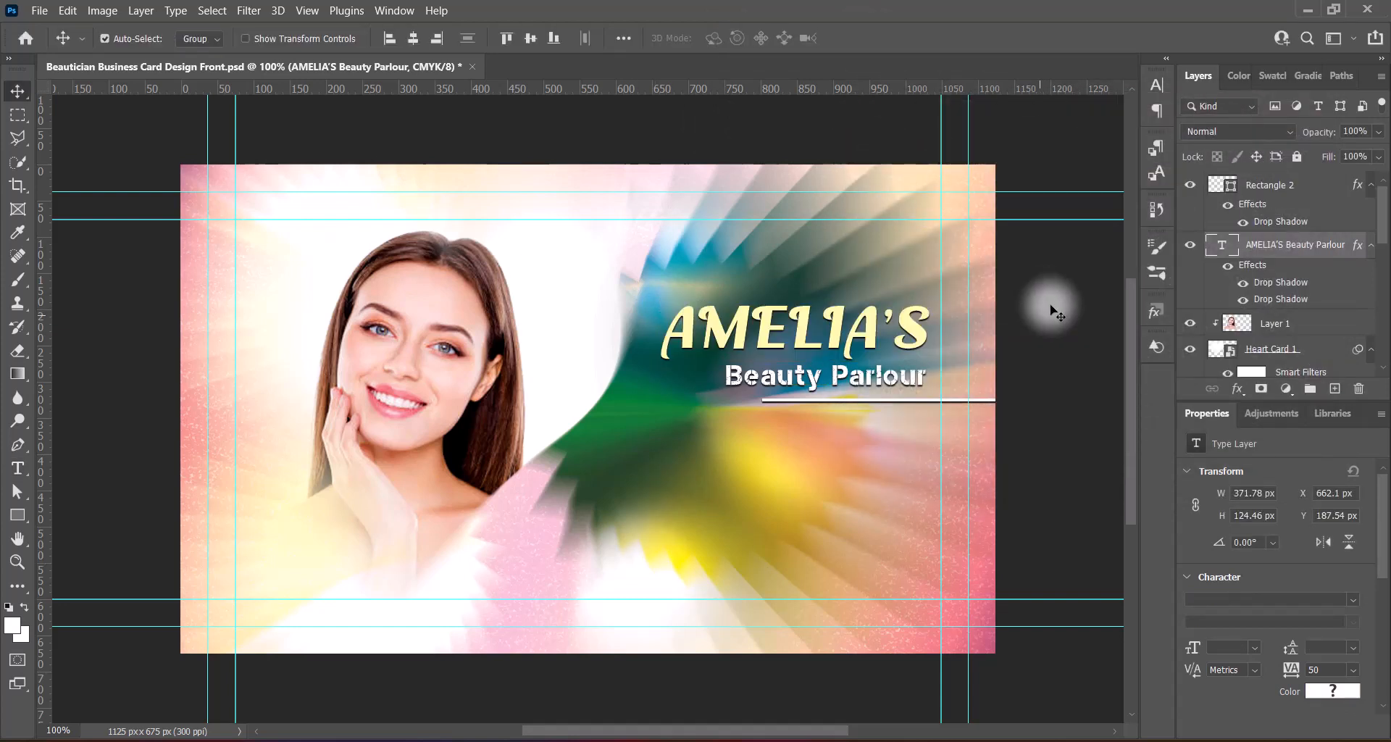
key(ctrl+s)
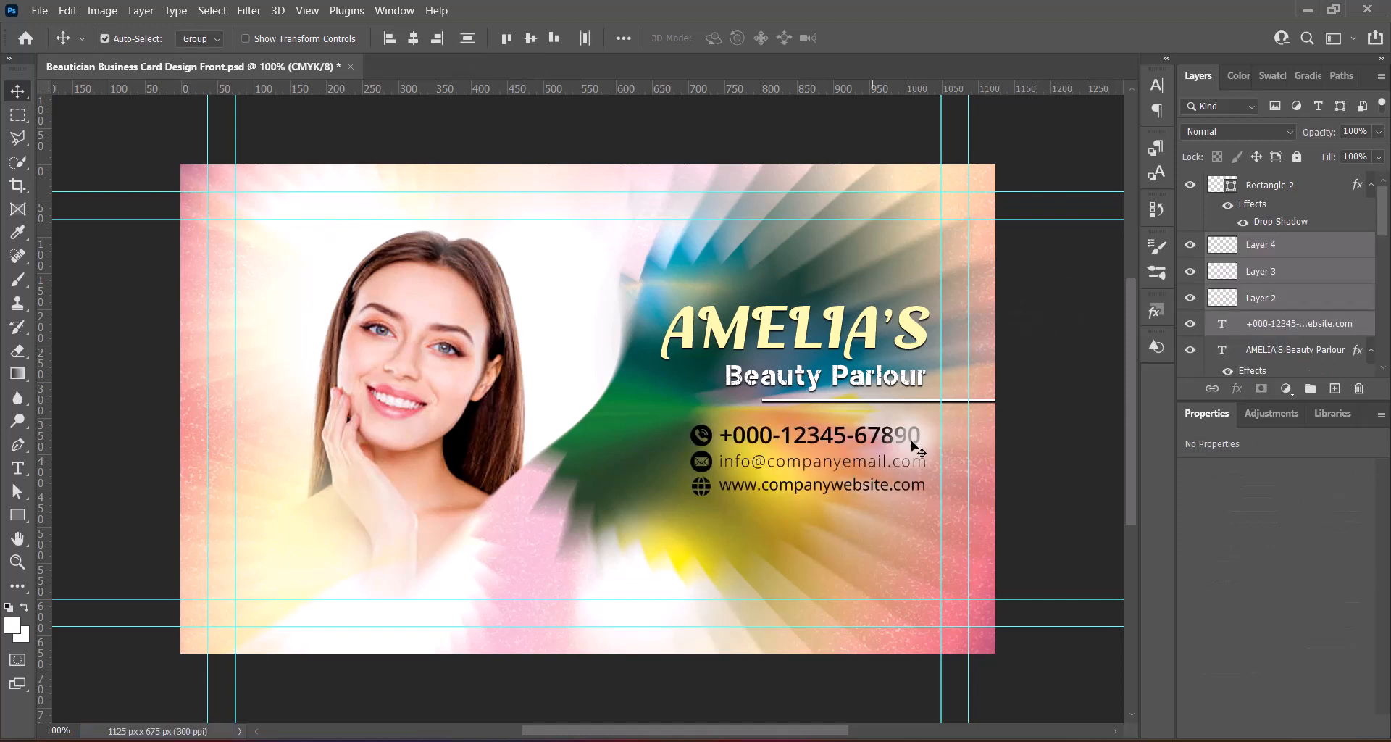
Move the contact details block with its icons down and slightly right, farther below the white line
drag(912, 439, 917, 461)
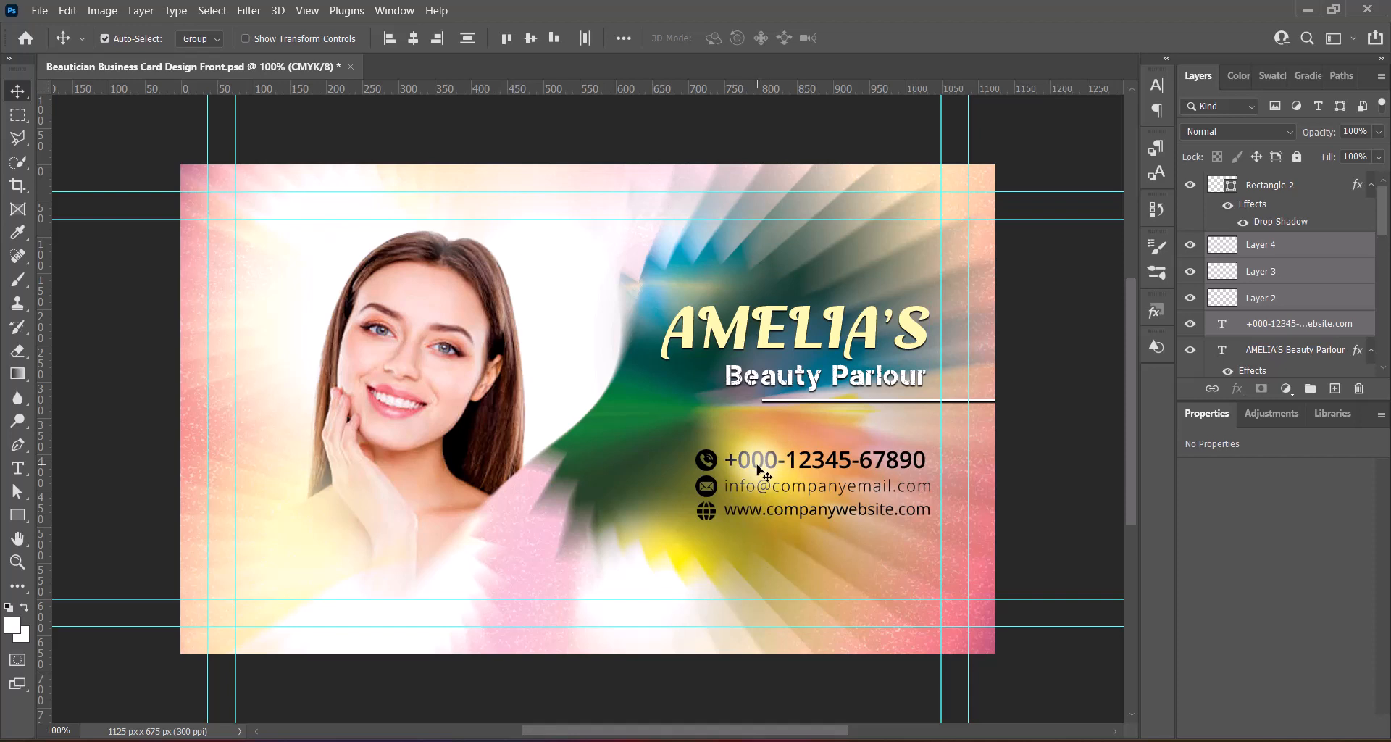
Try adding a parlour address line with PIN code below the website in the contact text
click(926, 513)
double_click(926, 513)
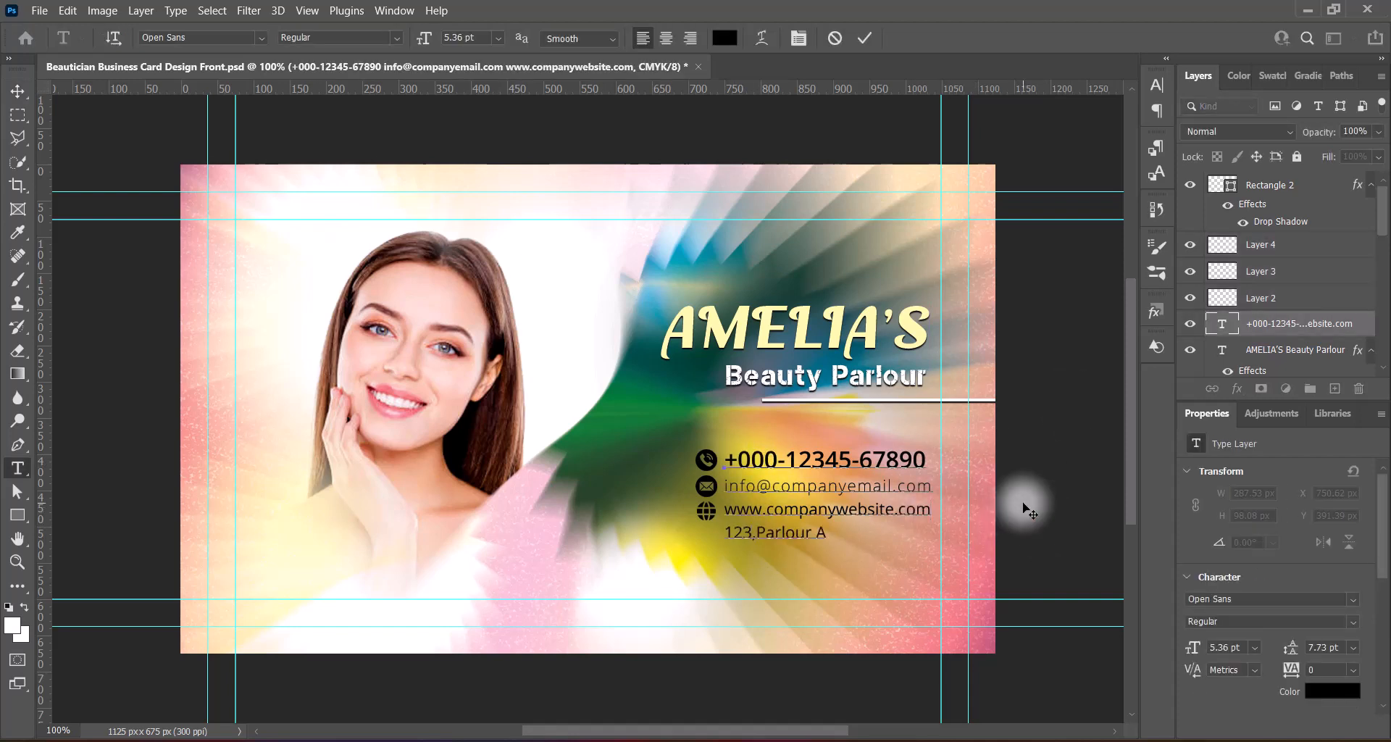
click(759, 534)
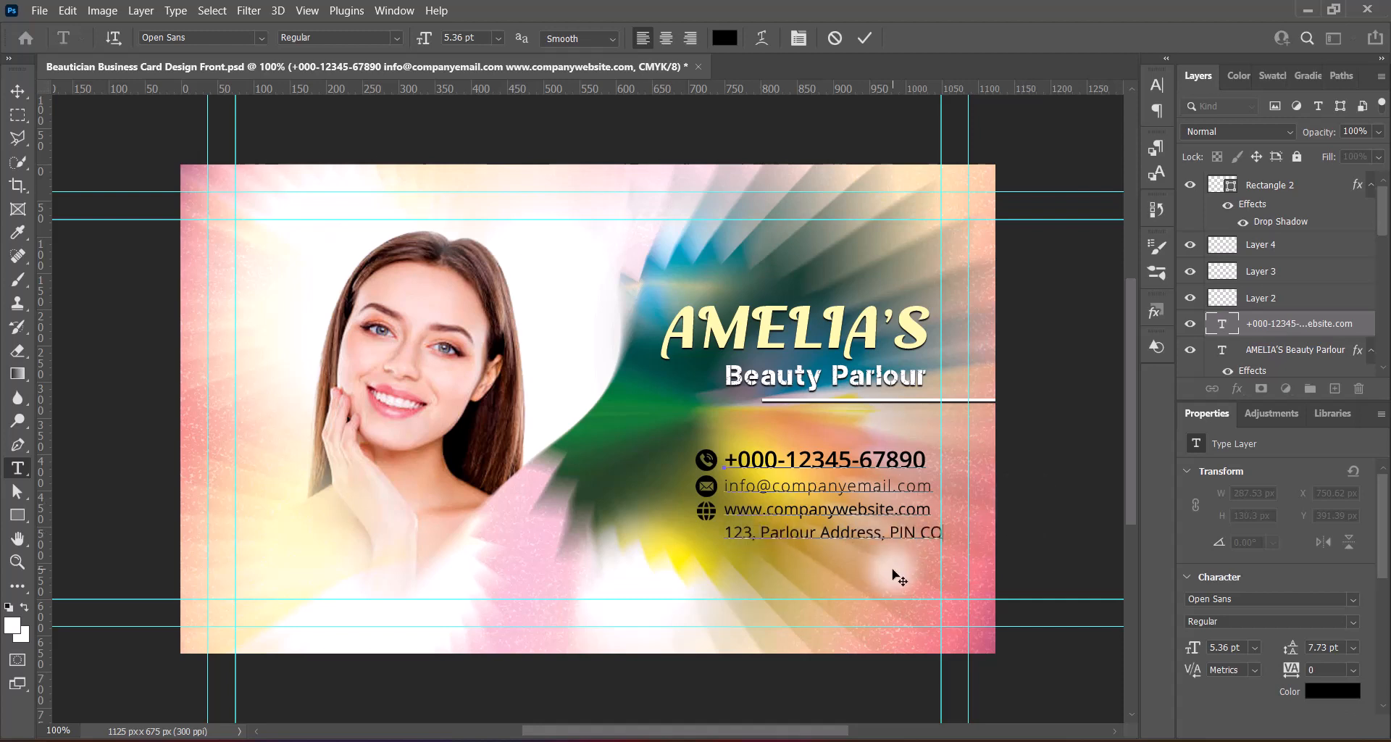
Try reducing the font size of the new address line to 4.6 pt
triple_click(728, 533)
click(1157, 84)
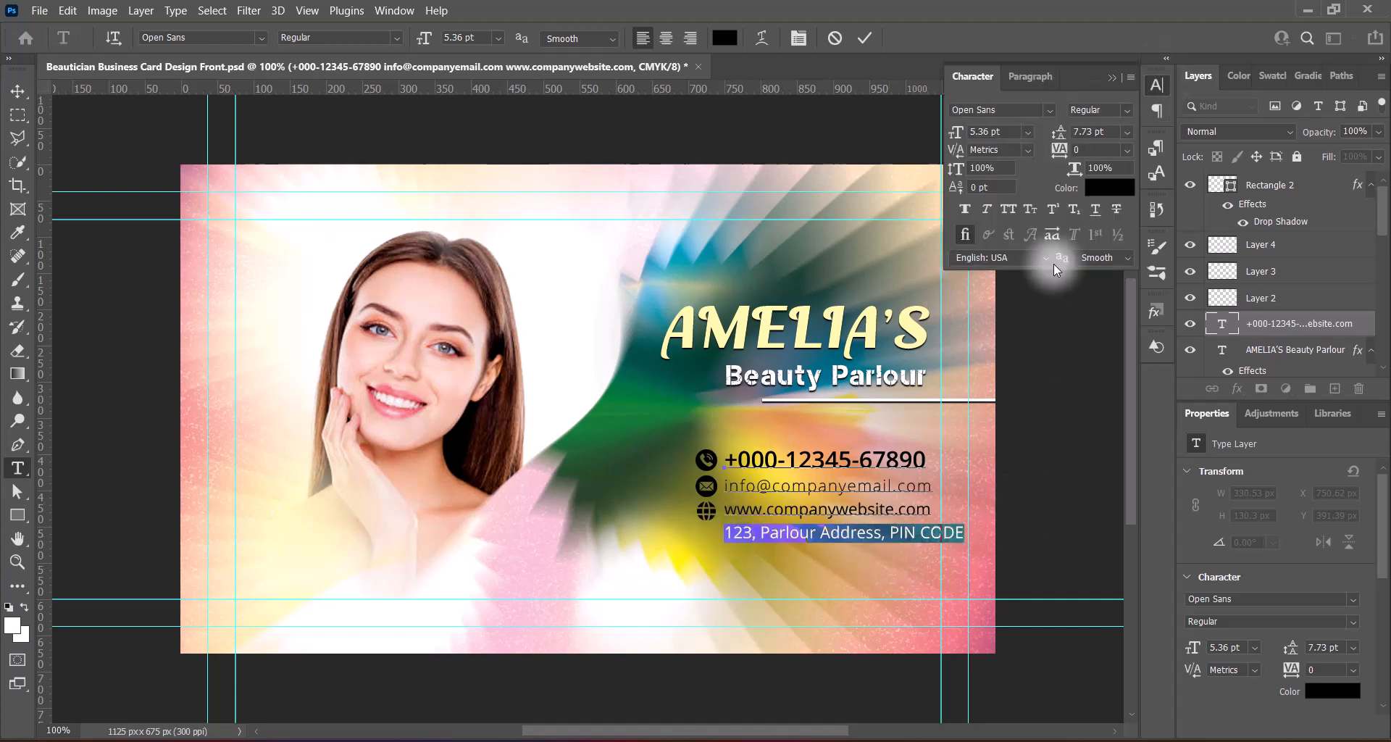
click(1113, 75)
click(424, 40)
scroll(458, 39, down, 9)
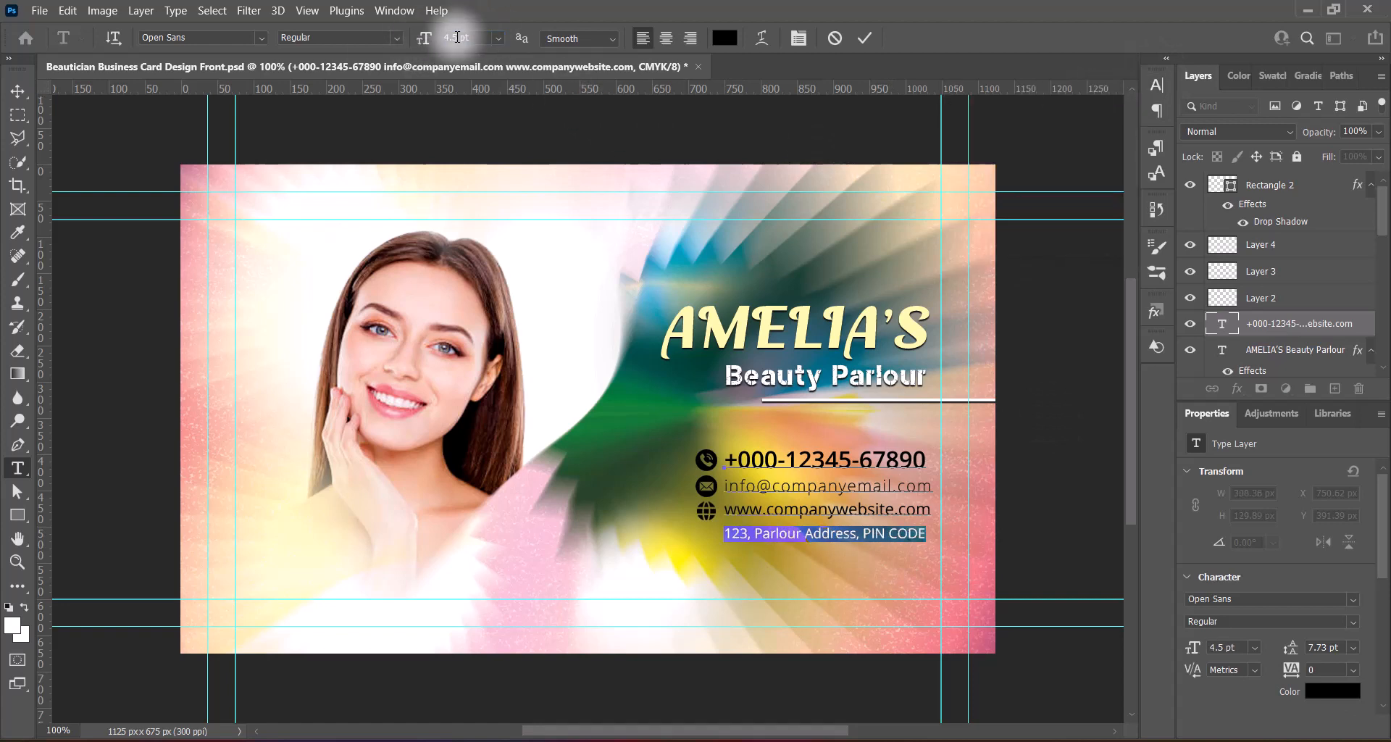
scroll(461, 38, up, 3)
scroll(453, 39, down, 2)
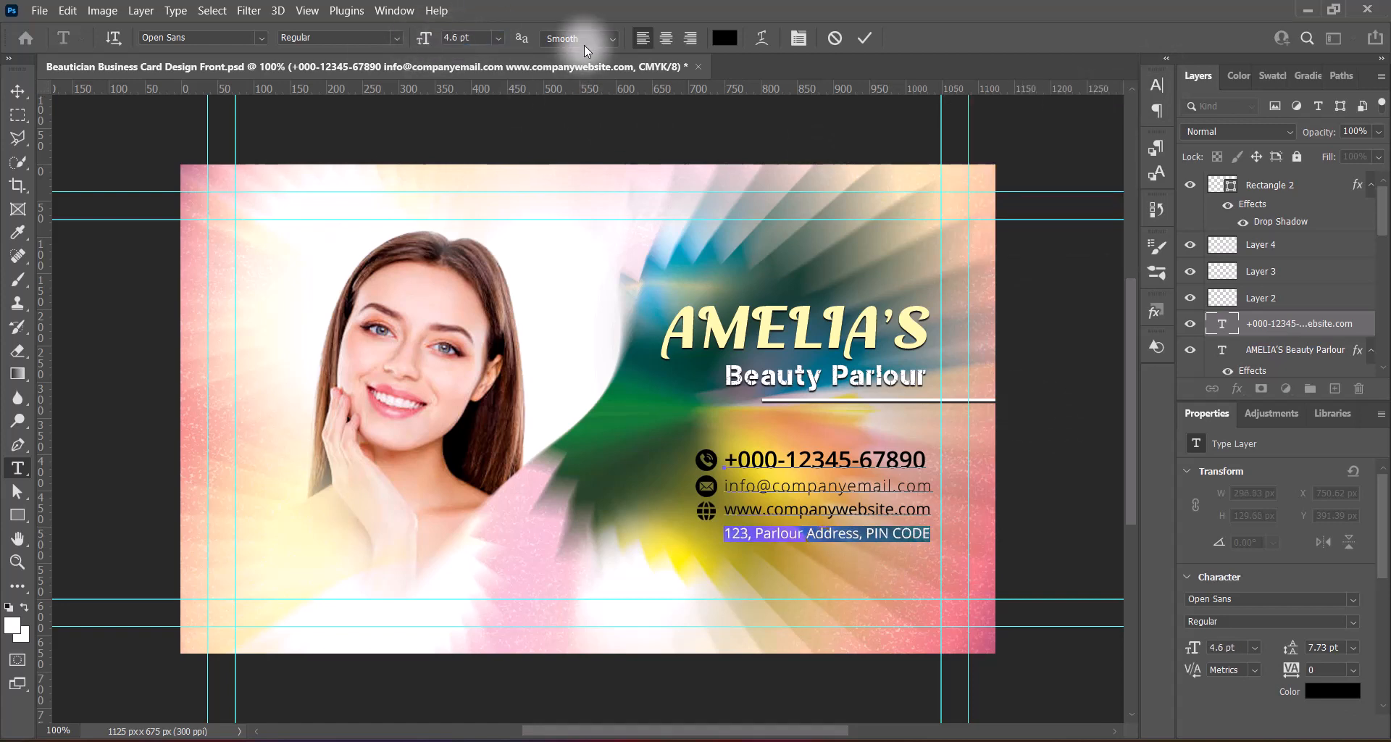
Try a different font style for the address line, finish editing, and undo the contact text edit
click(396, 38)
click(326, 113)
click(866, 38)
key(ctrl+z)
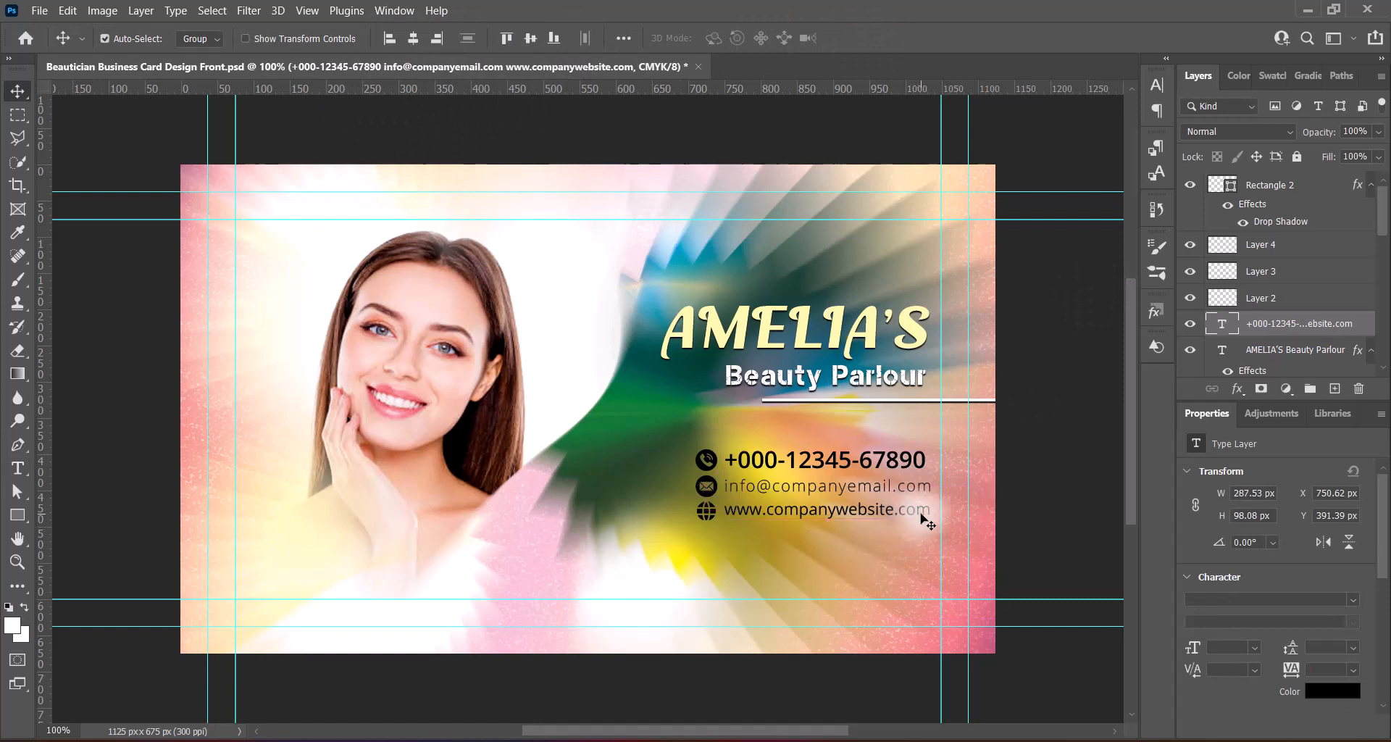
Add the parlour's address line with PIN code below the website in the contact text at 4.6 pt
double_click(940, 511)
key(Return)
click(499, 39)
click(458, 39)
text(4.6)
key(Return)
text(123, Pa)
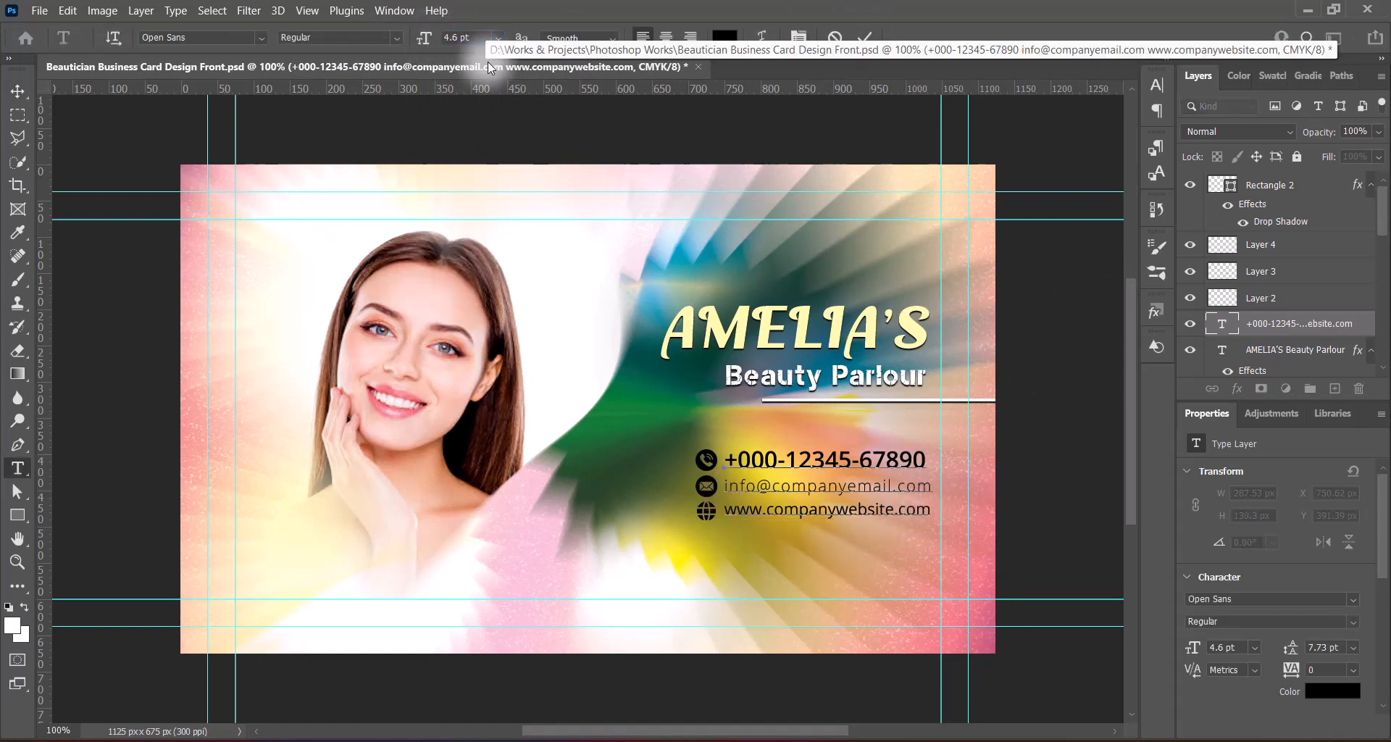
text(rlour Address)
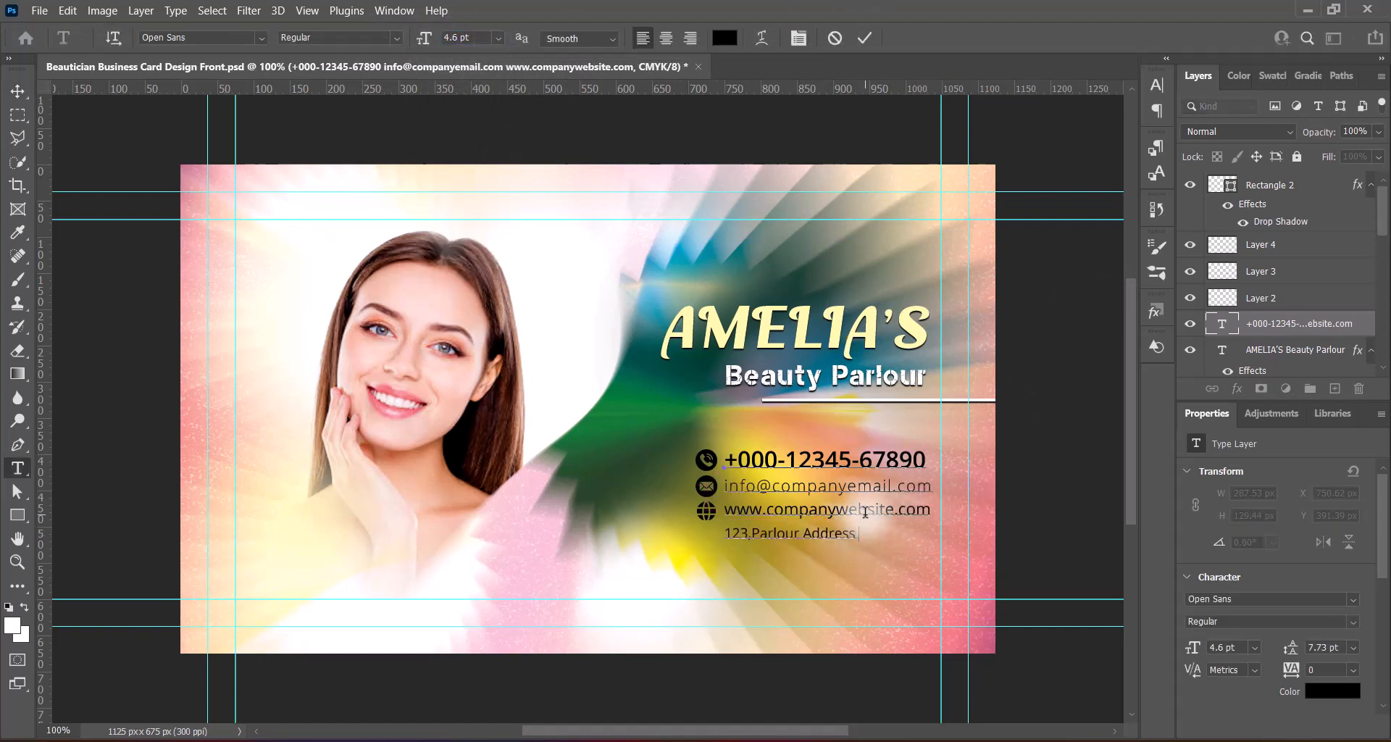
text(, PIN CODE)
Correct the spacing after the comma in the address line and finish editing the contact text
click(859, 535)
click(751, 534)
drag(725, 511, 930, 535)
click(864, 38)
key(v)
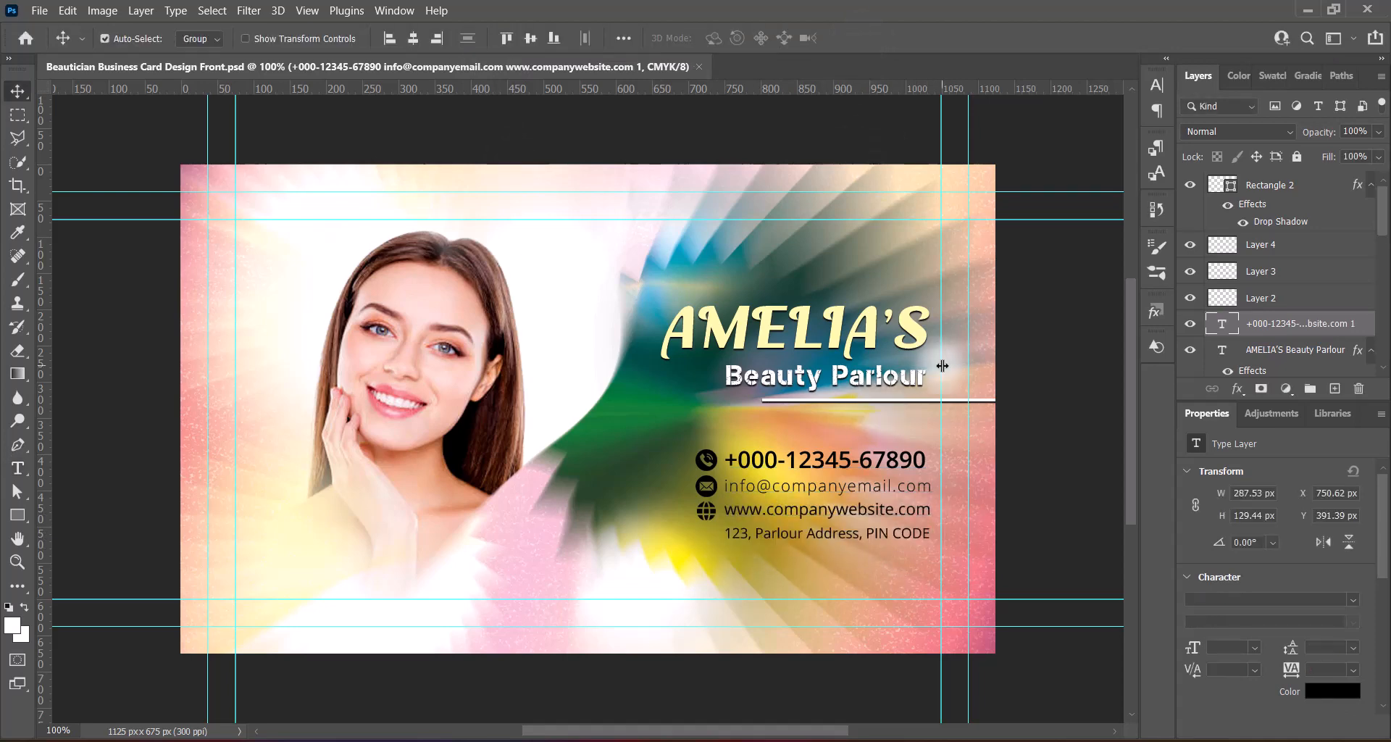
Paste the location pin icon, scale it to about 21 × 21 px and place it beside the address line at X 716, Y 498 px
key(ctrl+v)
key(ctrl+t)
drag(603, 198, 603, 547)
drag(602, 557, 700, 540)
click(897, 37)
key(ctrl+t)
click(898, 39)
key(ctrl+t)
click(898, 38)
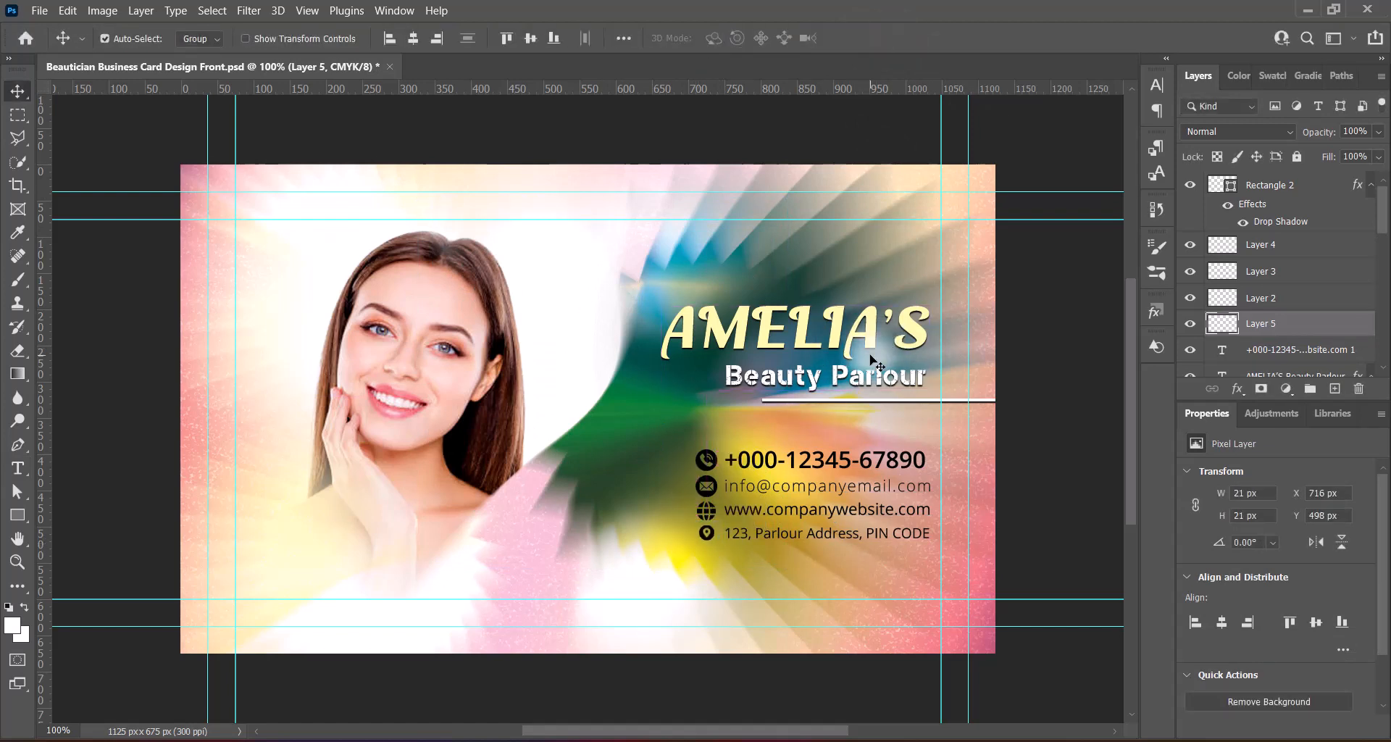
Add a new empty layer between the contact details text and the title text layers
drag(1382, 212, 1383, 244)
click(1297, 232)
click(1334, 388)
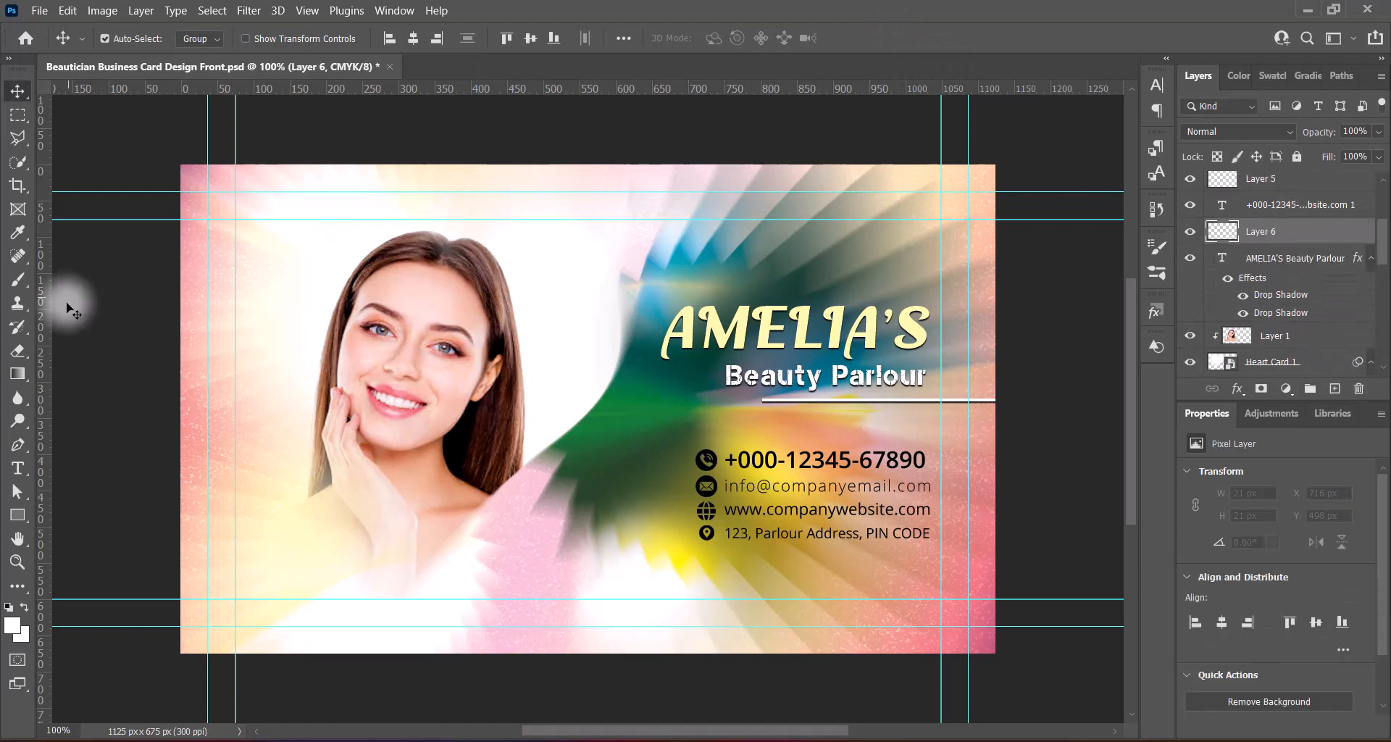
Draw a white rectangle about 236 × 148 px behind the contact details, overlapping the card's right edge at X 951, Y 382 px
click(17, 514)
click(71, 517)
mouse_move(875, 443)
mouse_down()
mouse_move(963, 536)
mouse_move(1045, 550)
mouse_up()
click(17, 91)
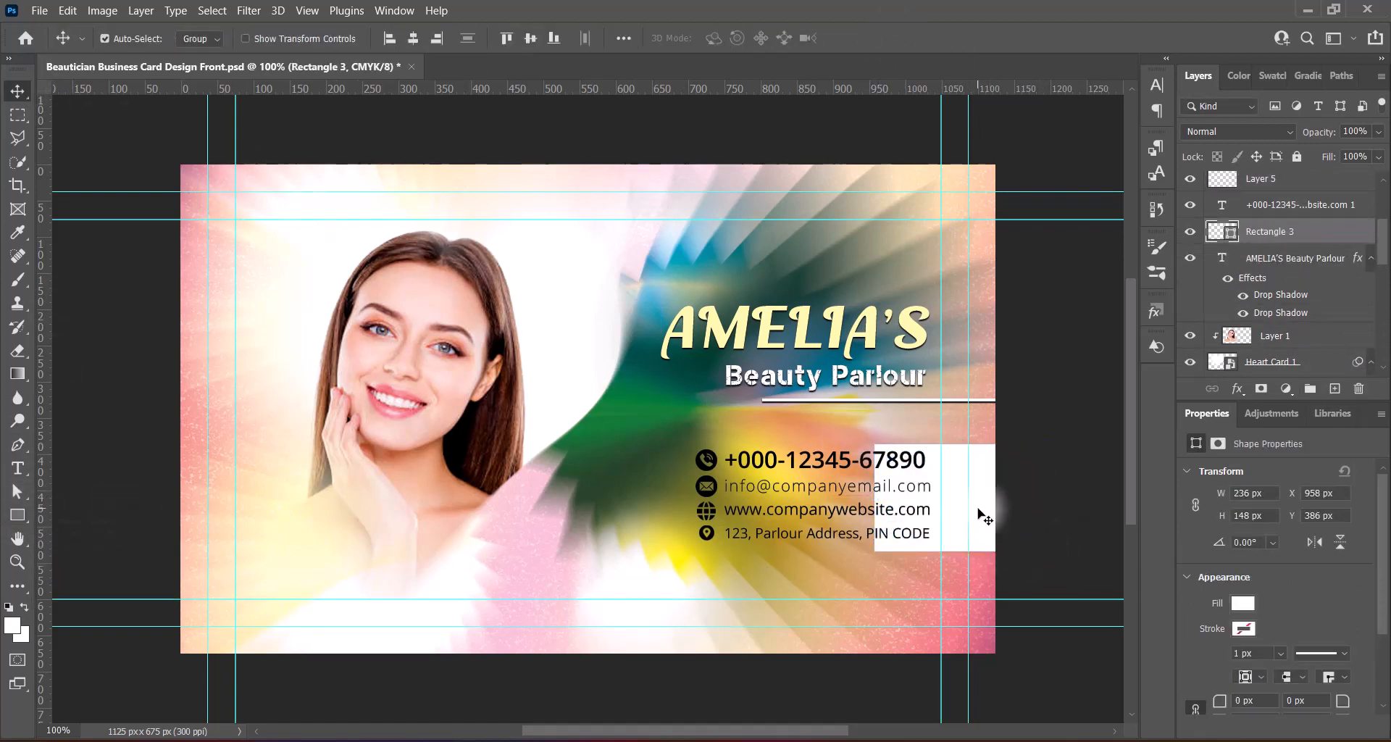
drag(981, 514, 979, 506)
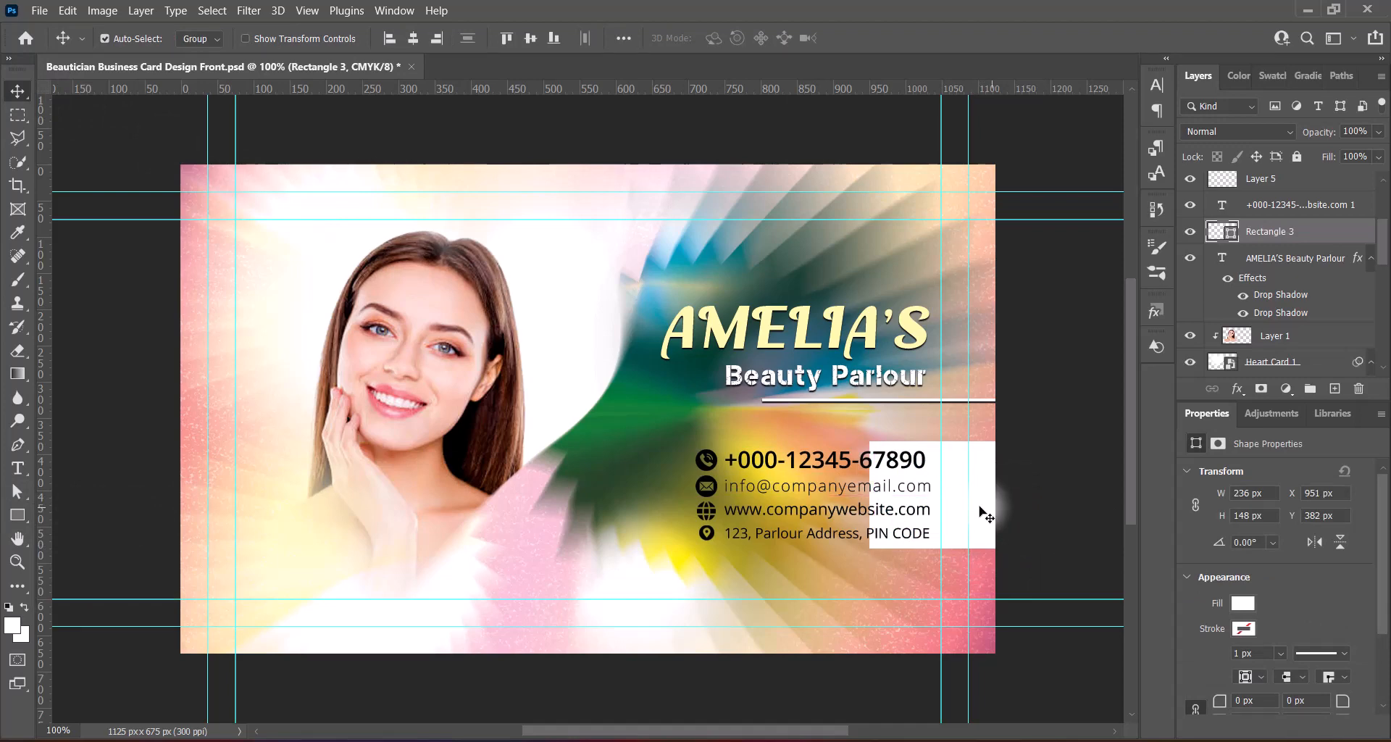
Convert the white rectangle to a smart object and apply a Motion Blur at 0° that stretches it to about 635 px wide
right_click(1282, 231)
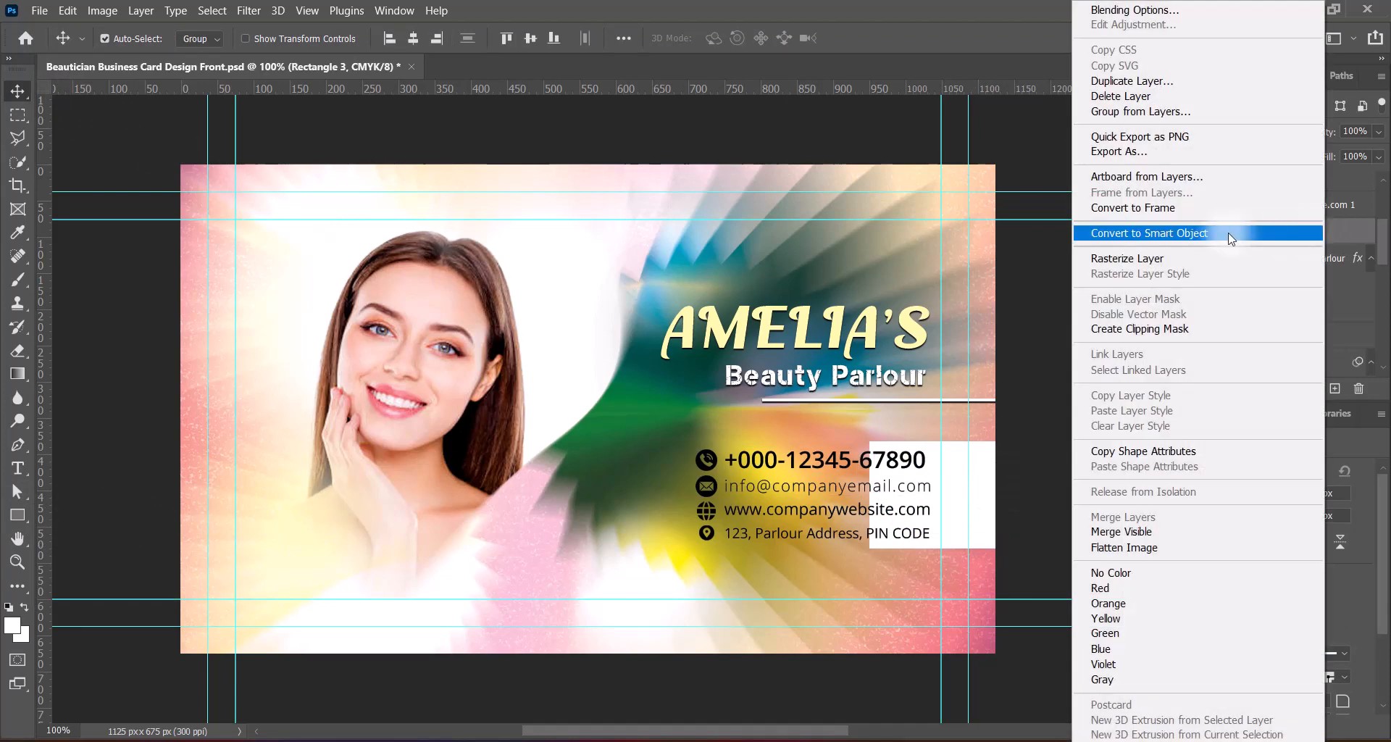
click(1236, 230)
click(248, 10)
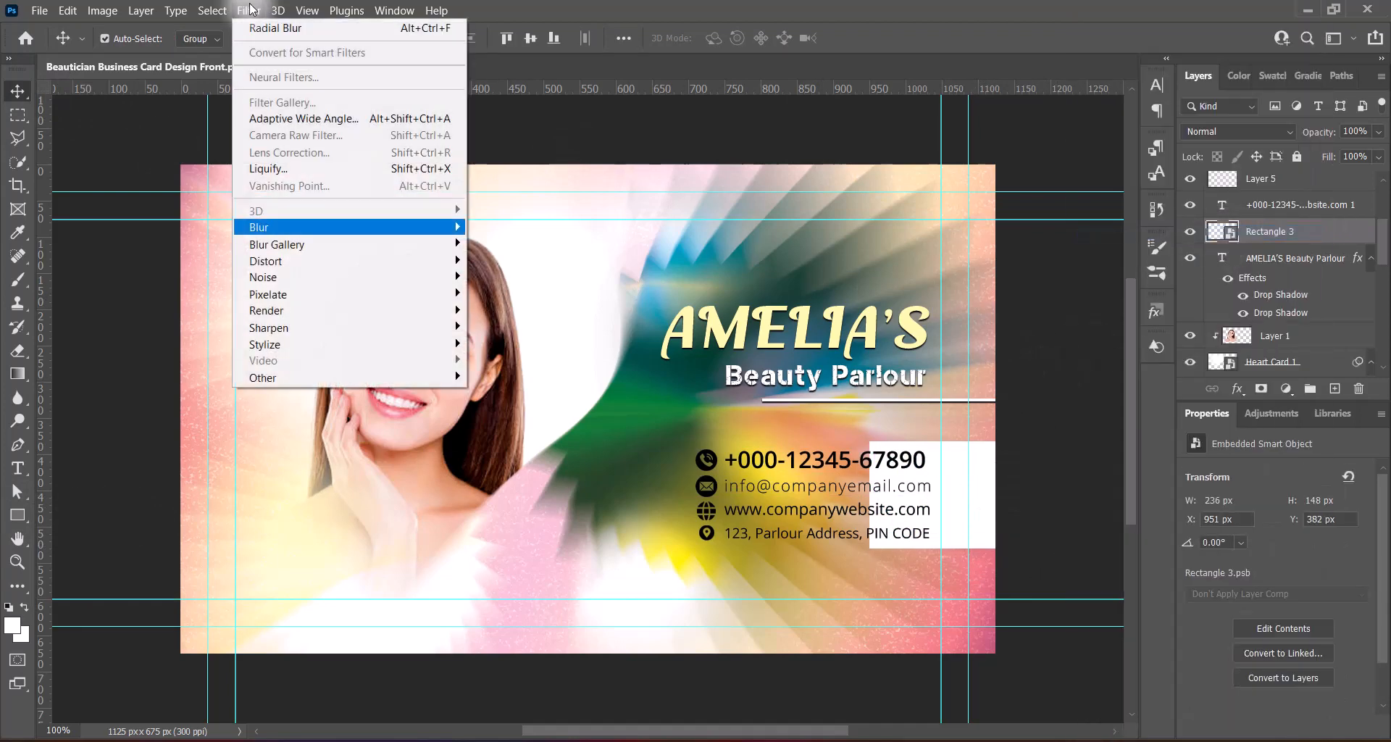
mouse_move(326, 224)
click(525, 326)
drag(1040, 425, 967, 426)
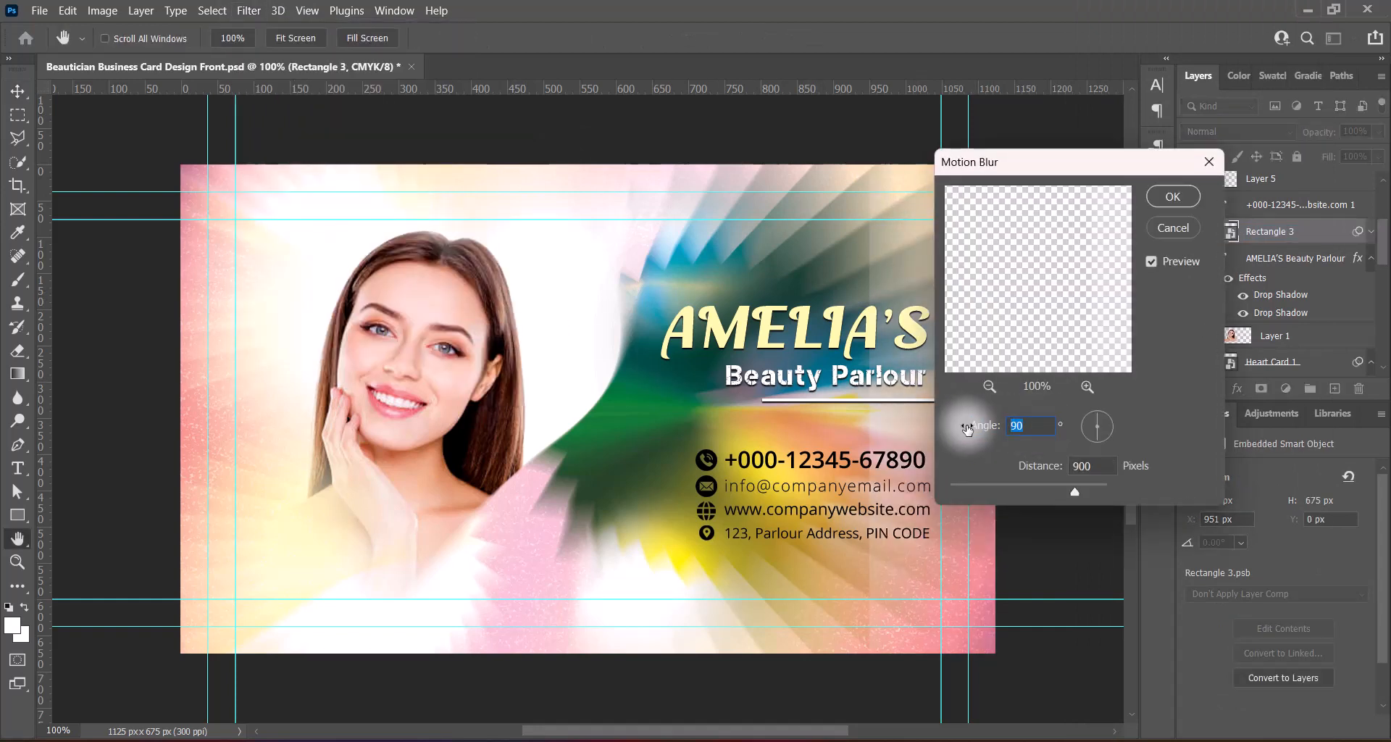
text(0)
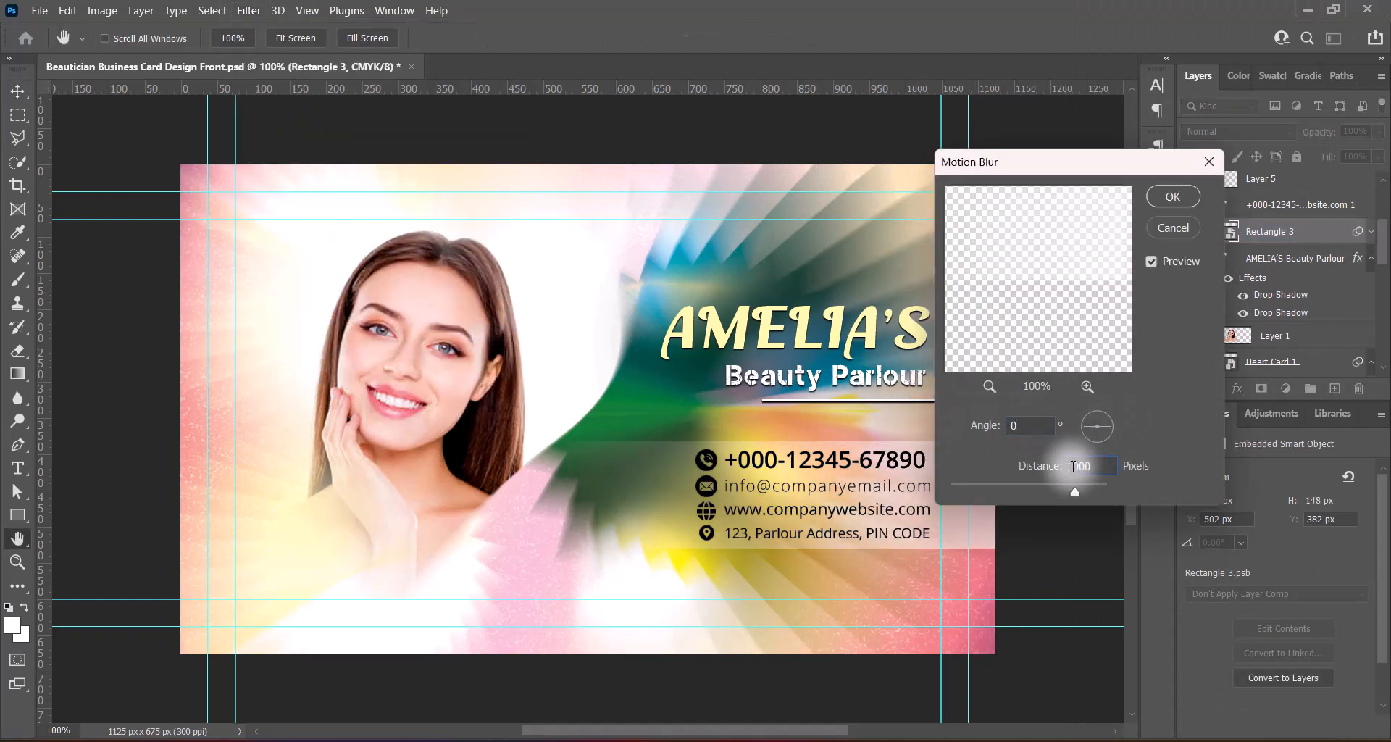
drag(1071, 466, 1079, 465)
text(750)
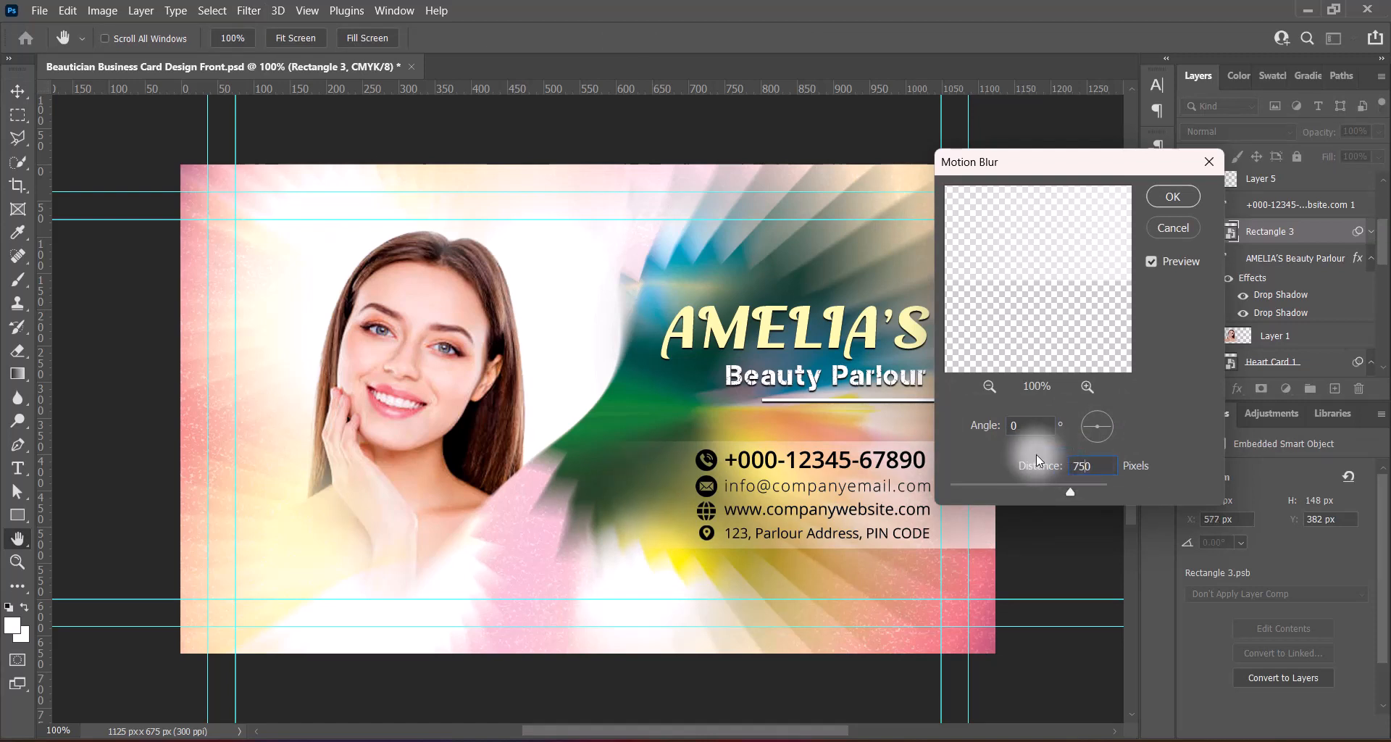
drag(1080, 466, 1075, 466)
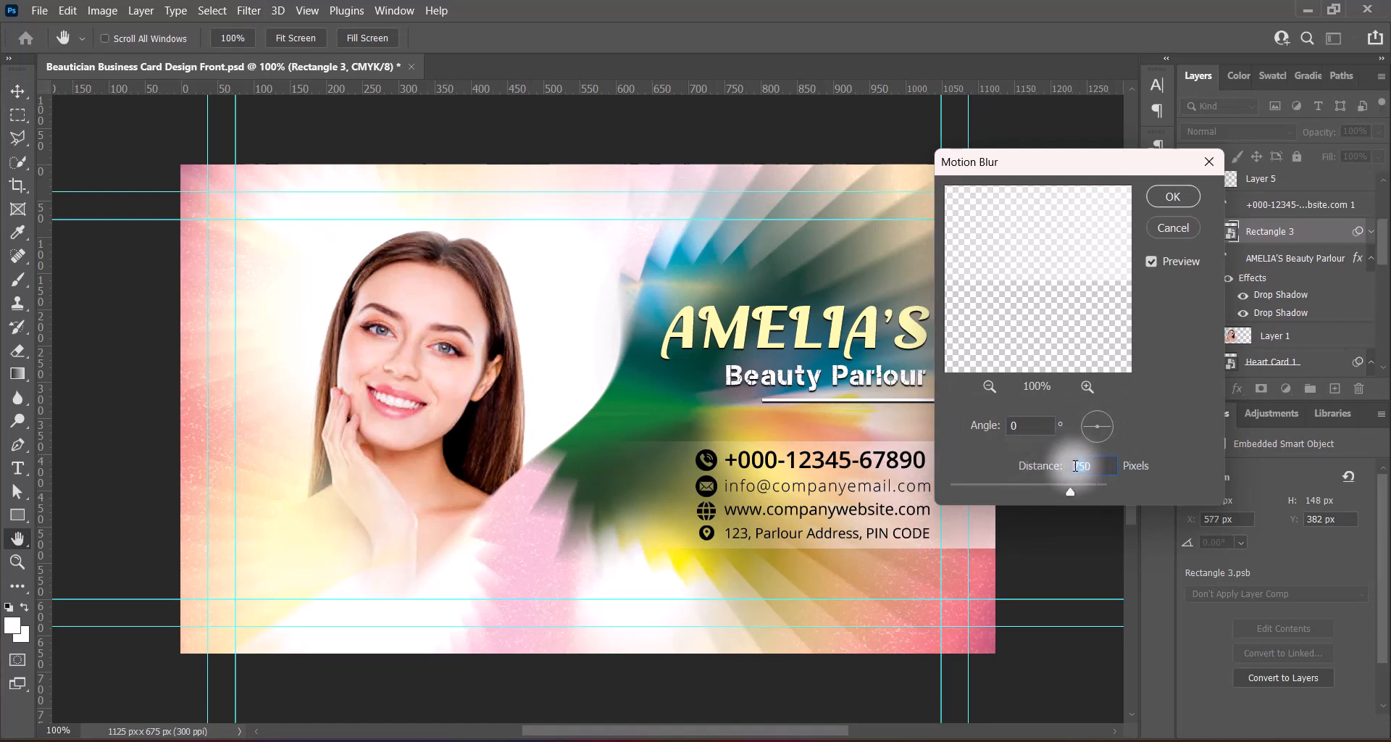
key(Return)
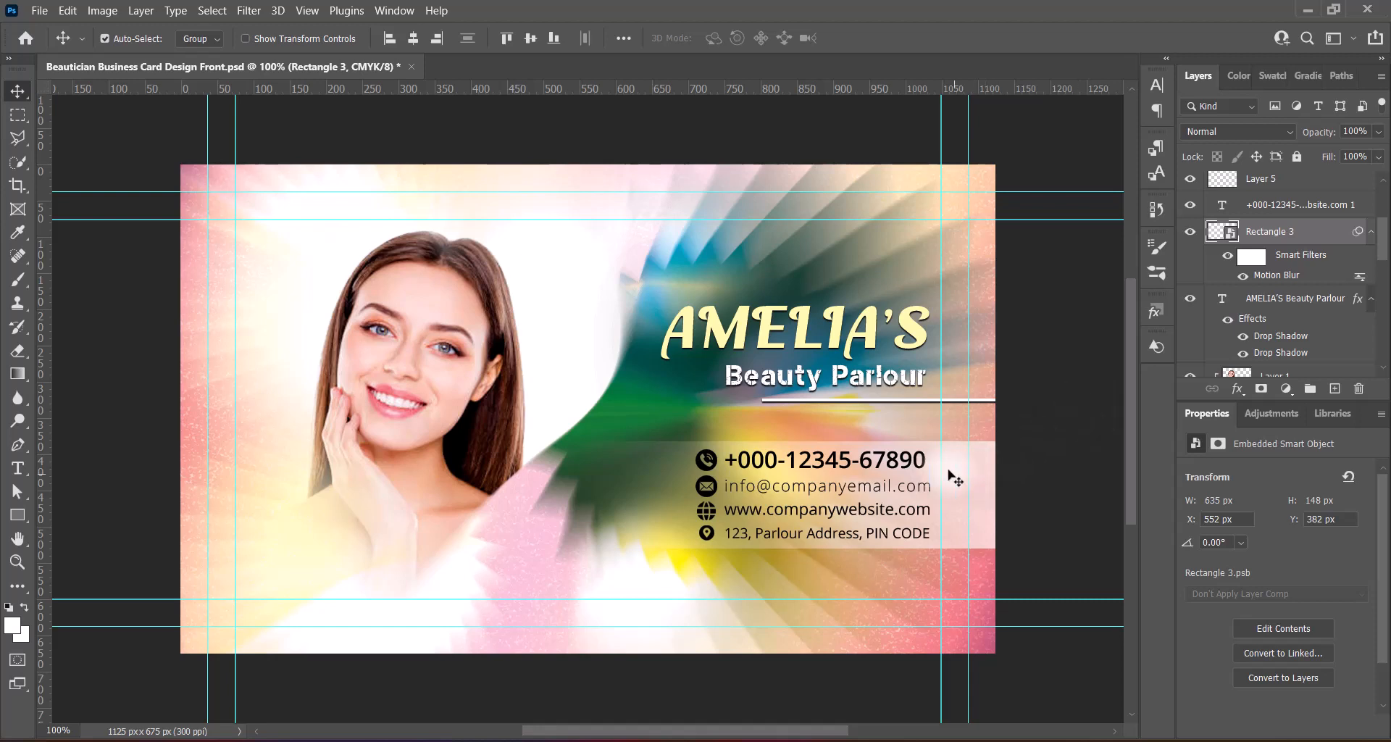
Nudge the blurred rectangle and contact text up about 11 px, and raise the four contact icons to Y 382 px to match
click(1027, 482)
key(Up)
key(Up)
key(Up)
key(Up)
key(Up)
key(Up)
key(Up)
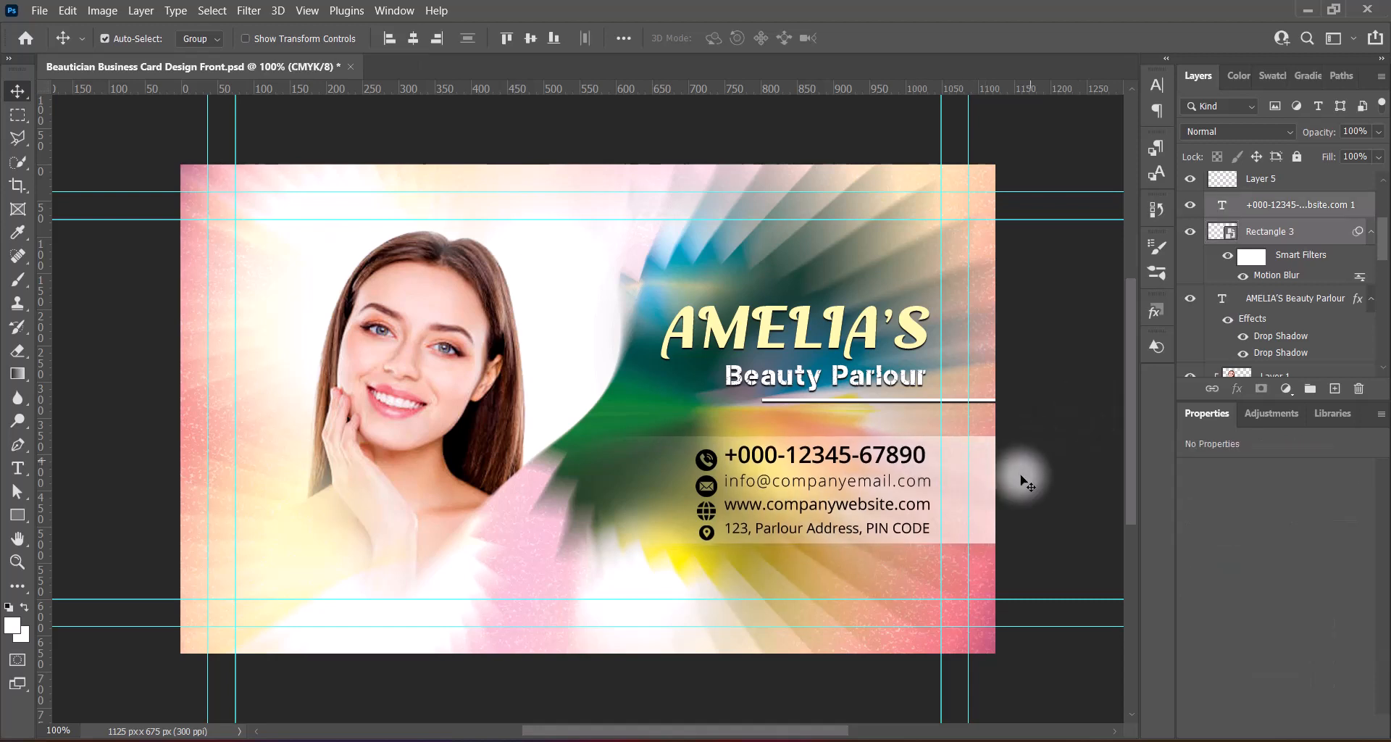
key(Up)
key(Up)
key(Up)
key(Up)
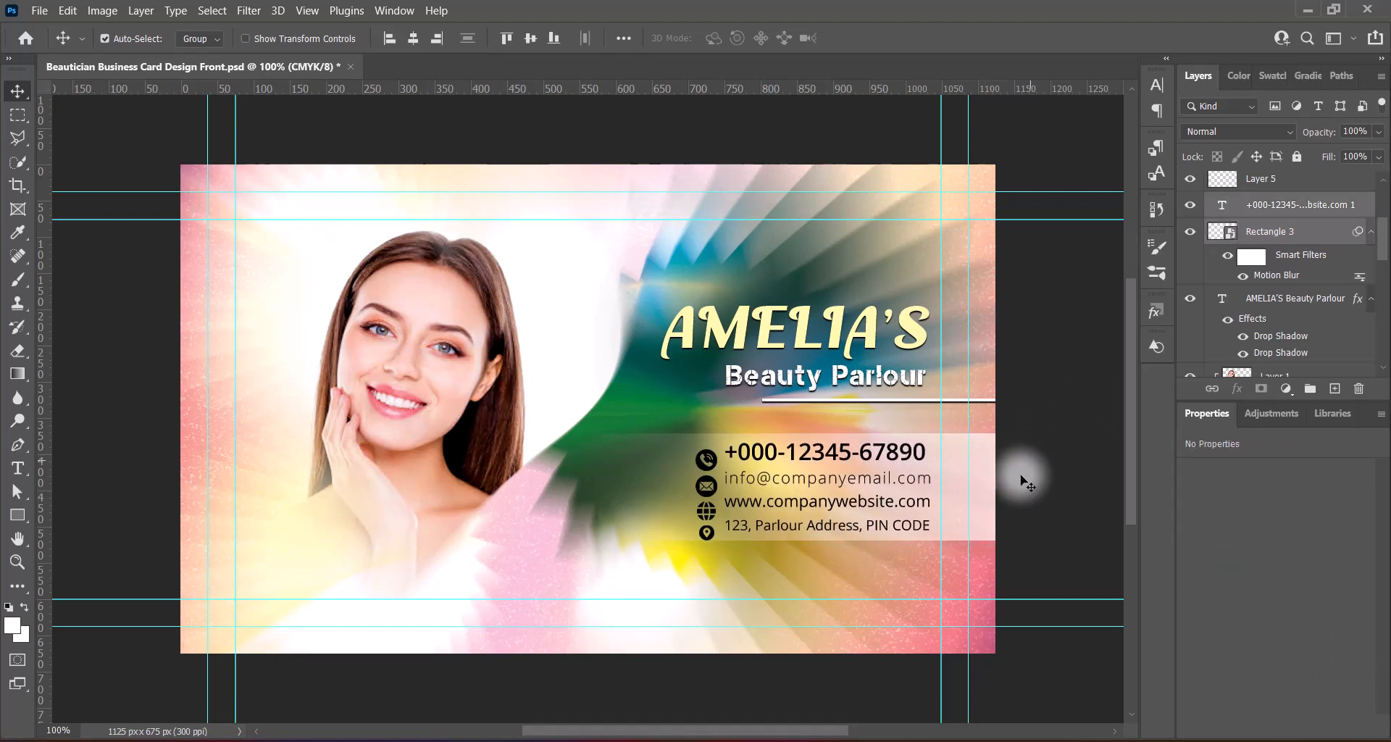
click(705, 467)
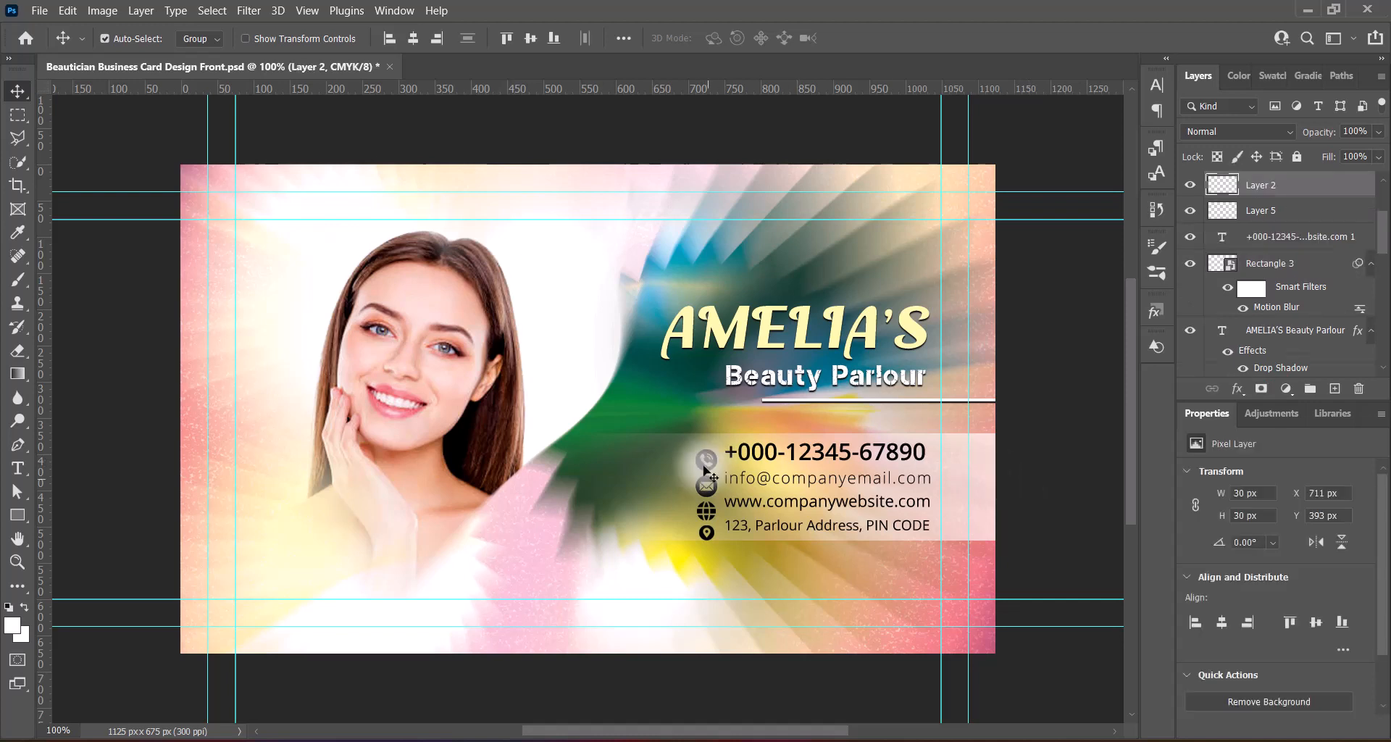
key(Up)
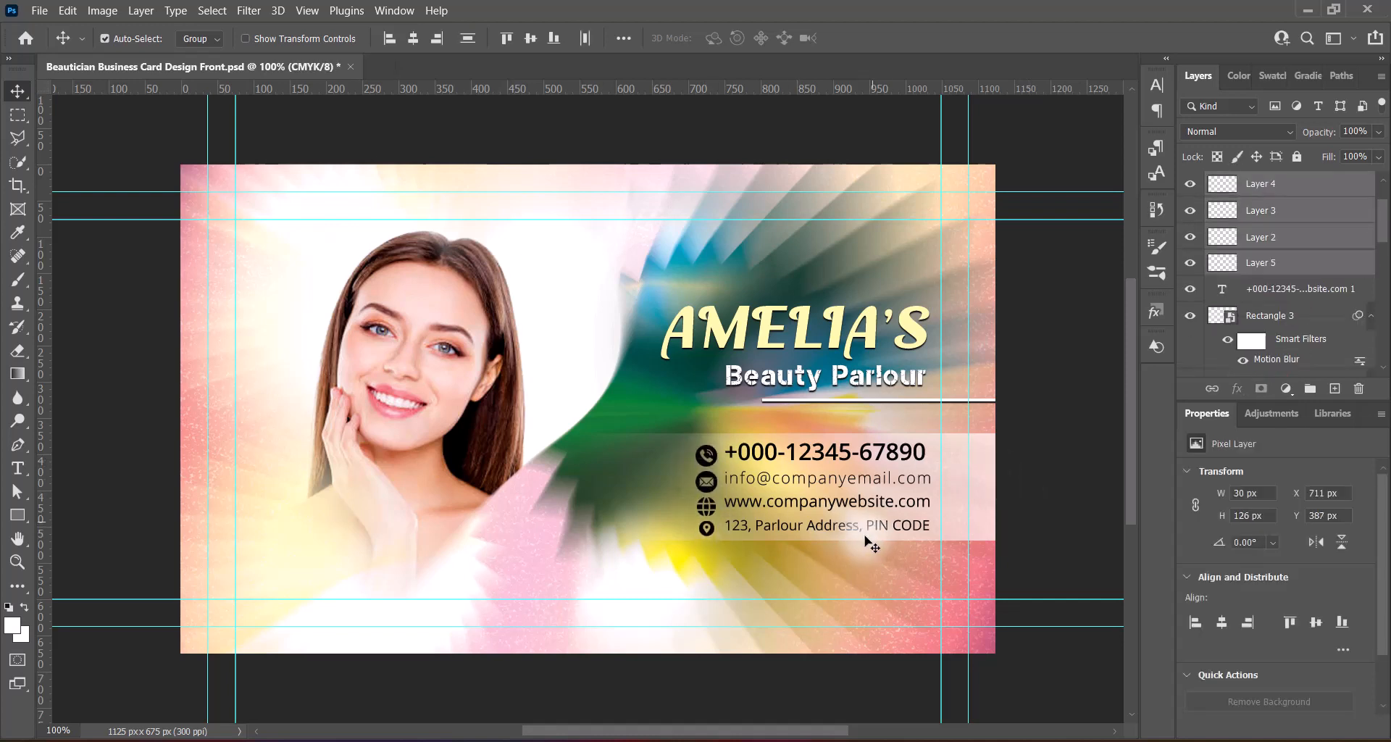
click(1035, 496)
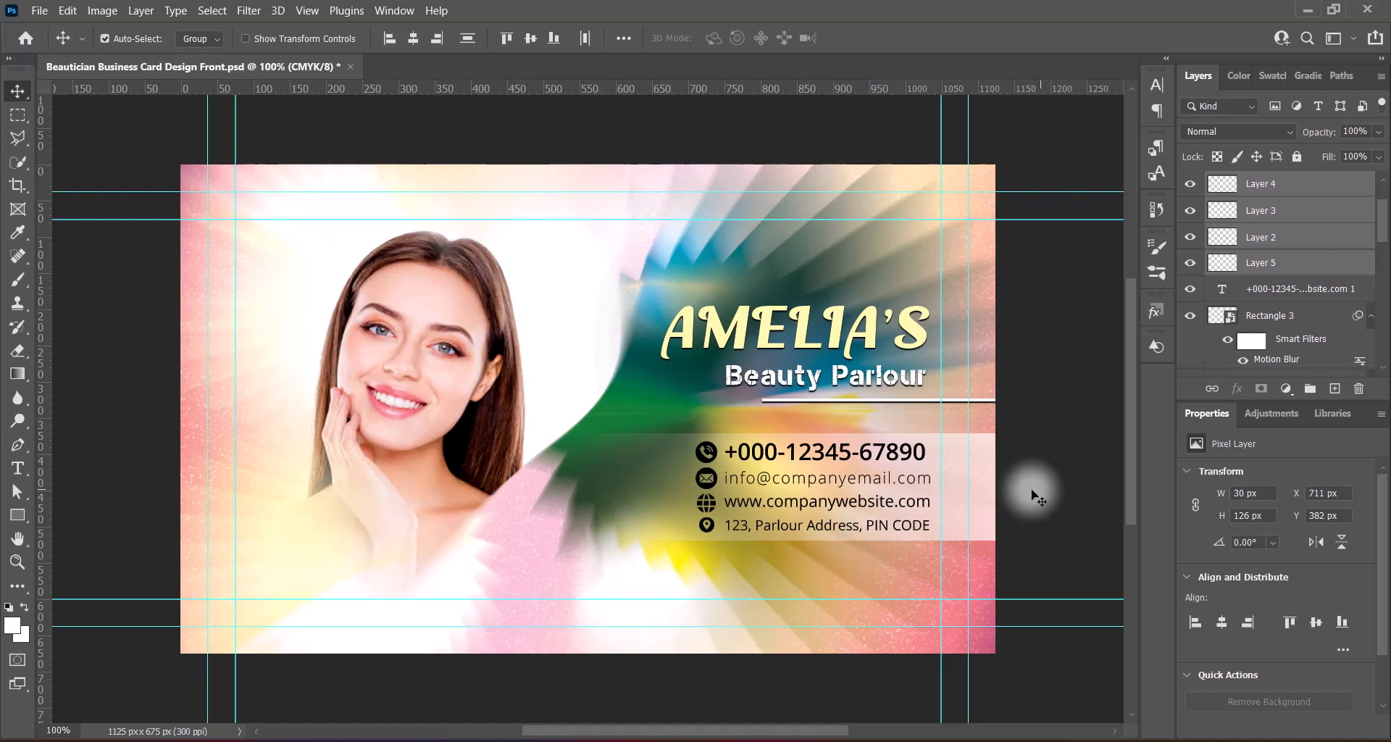
Add a white Normal-mode drop shadow to the contact text with 100% opacity, 90° angle, 2 px distance, 6% spread and 6 px size
click(914, 459)
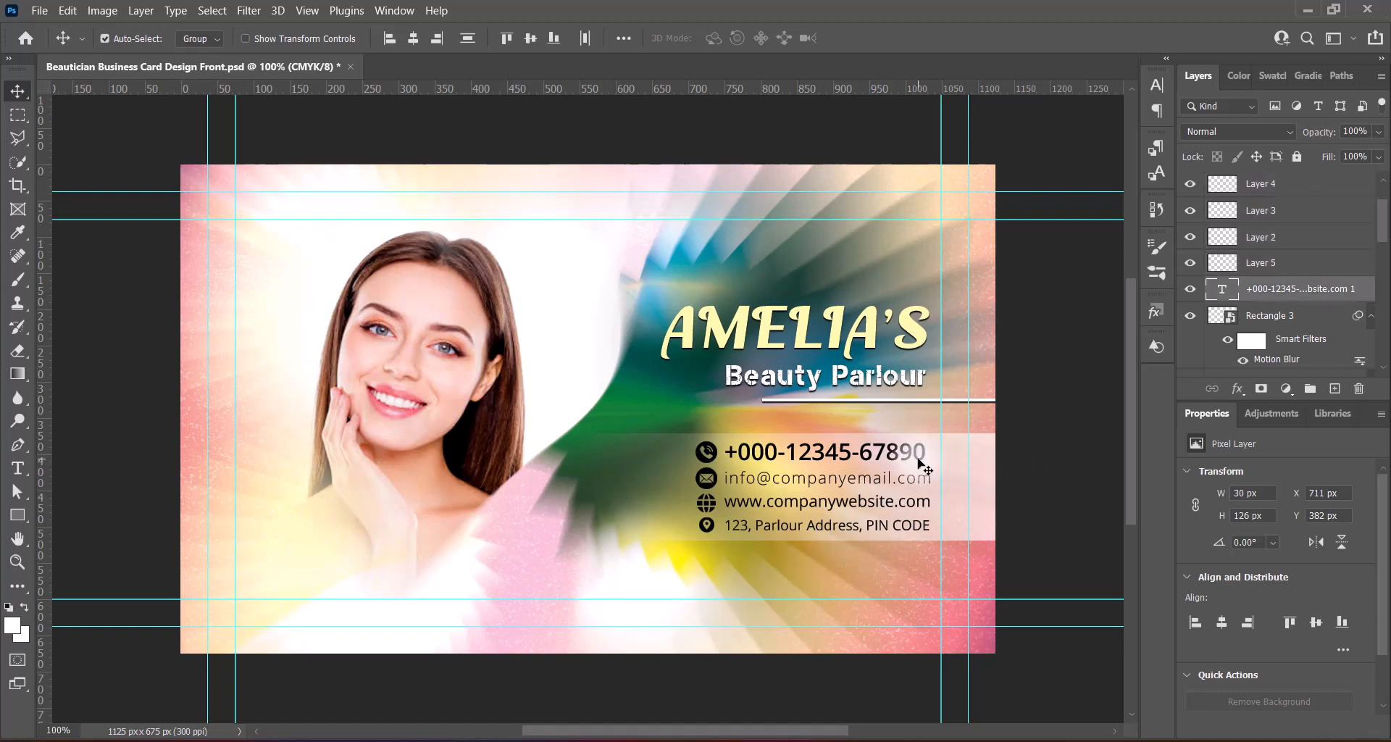
right_click(1224, 292)
click(1217, 301)
click(431, 430)
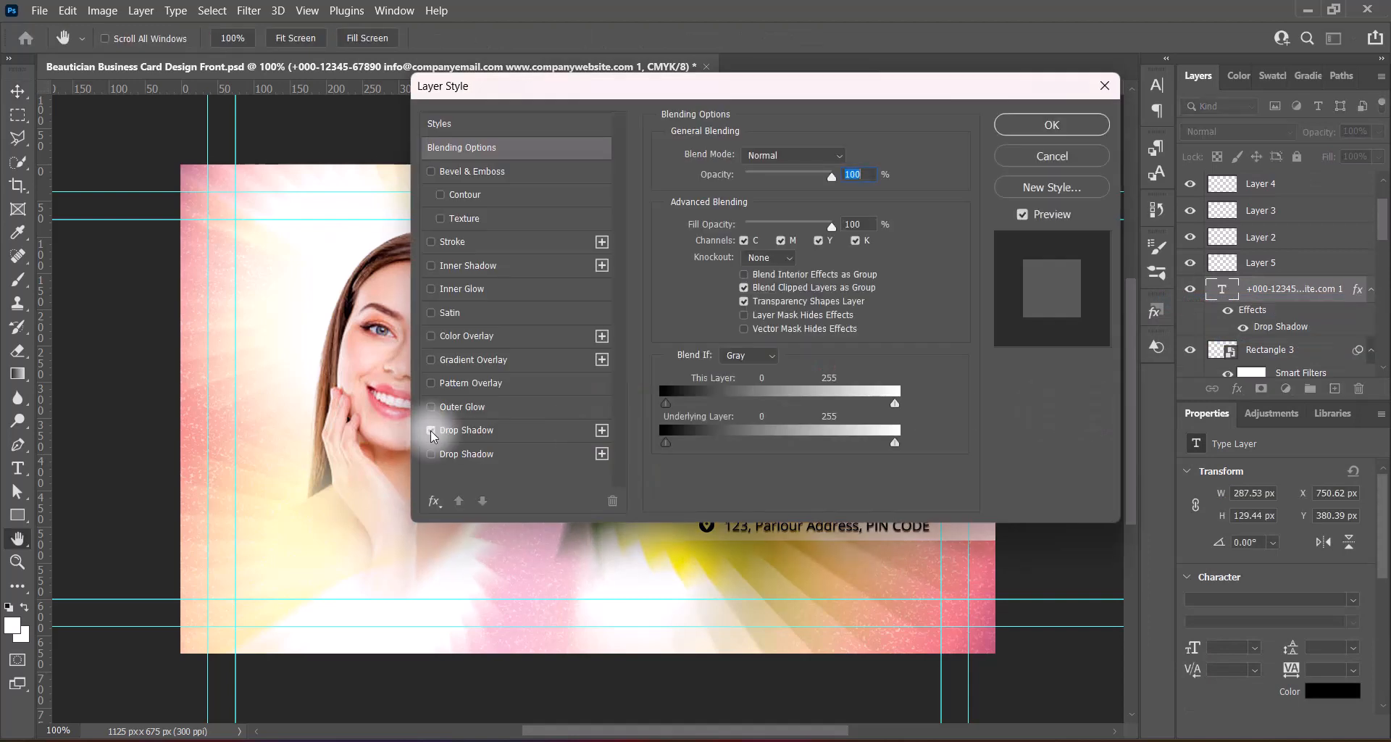
click(840, 157)
drag(894, 186, 840, 130)
click(1219, 143)
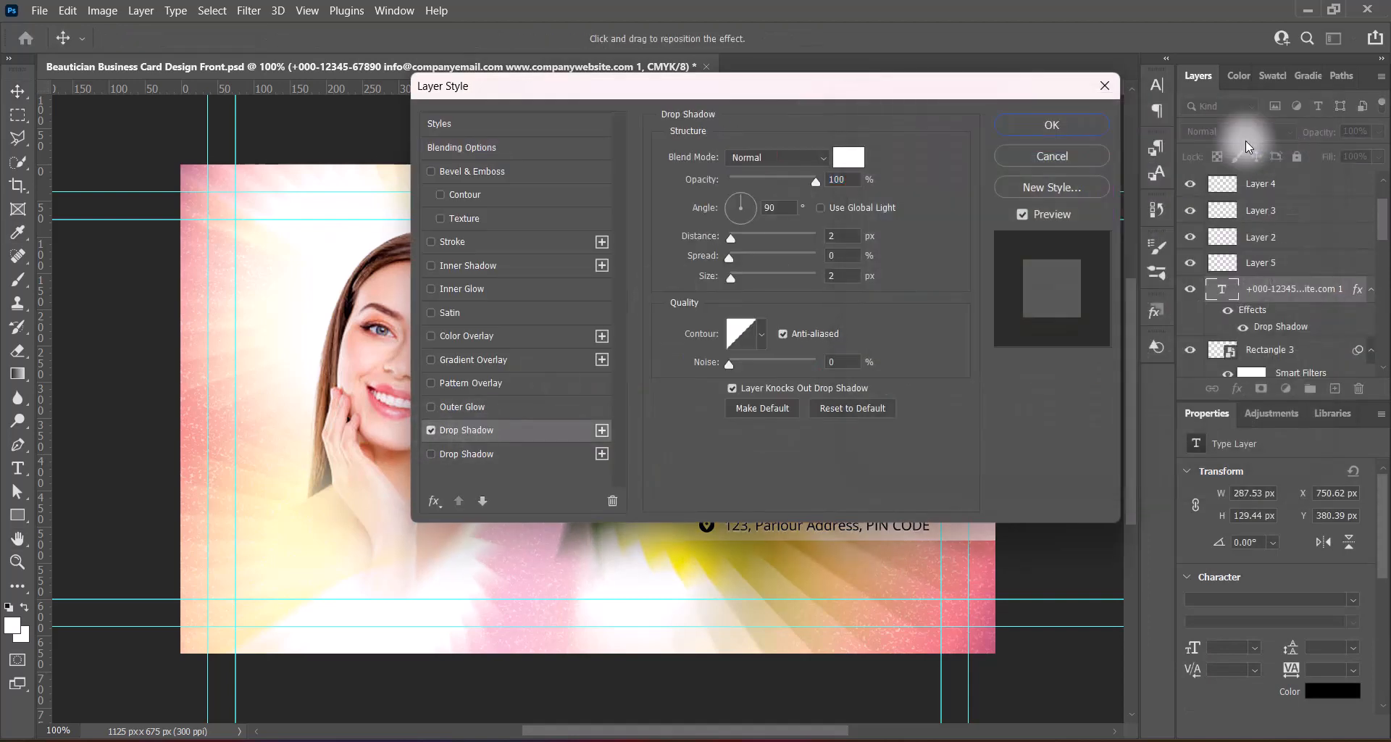
drag(730, 281, 732, 281)
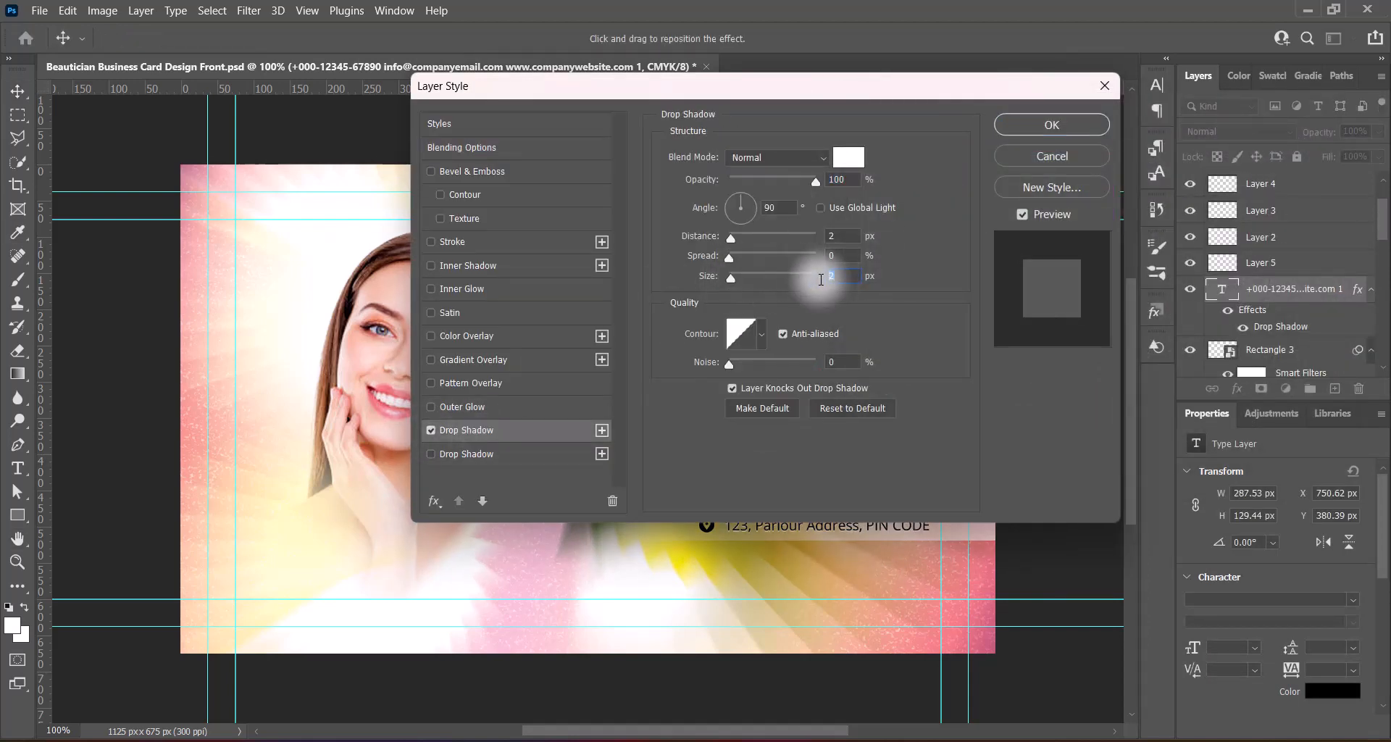
click(826, 256)
text(6)
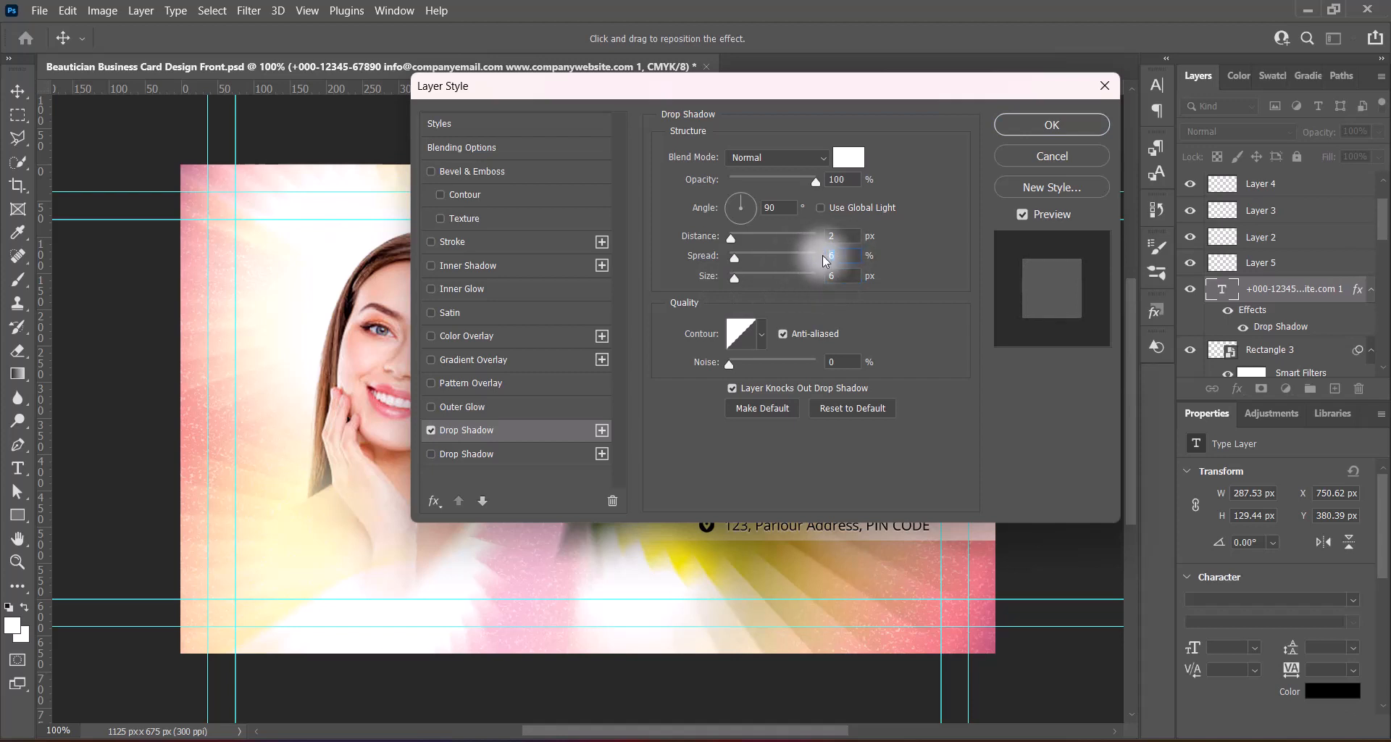
click(1056, 129)
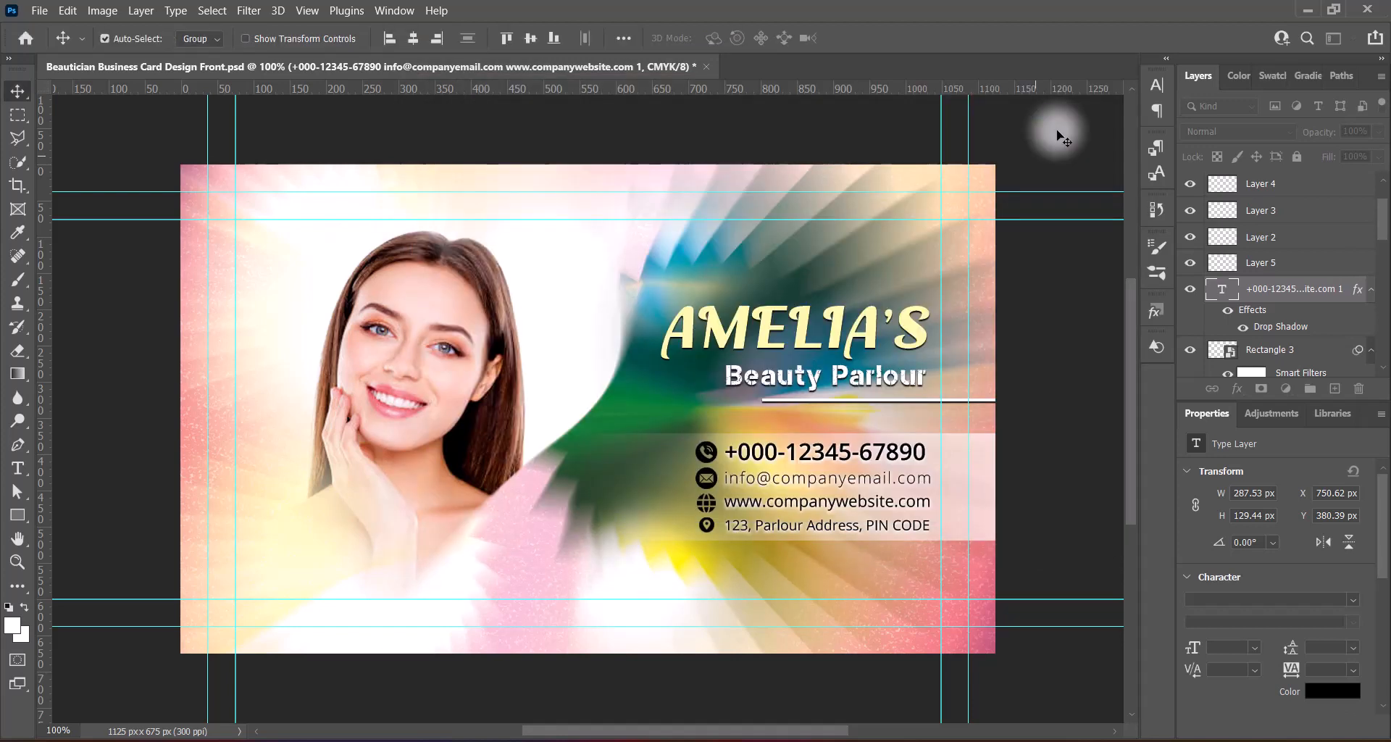
Refine the contact text's drop shadow by setting its spread to 9% and reducing its size
double_click(1226, 296)
click(474, 432)
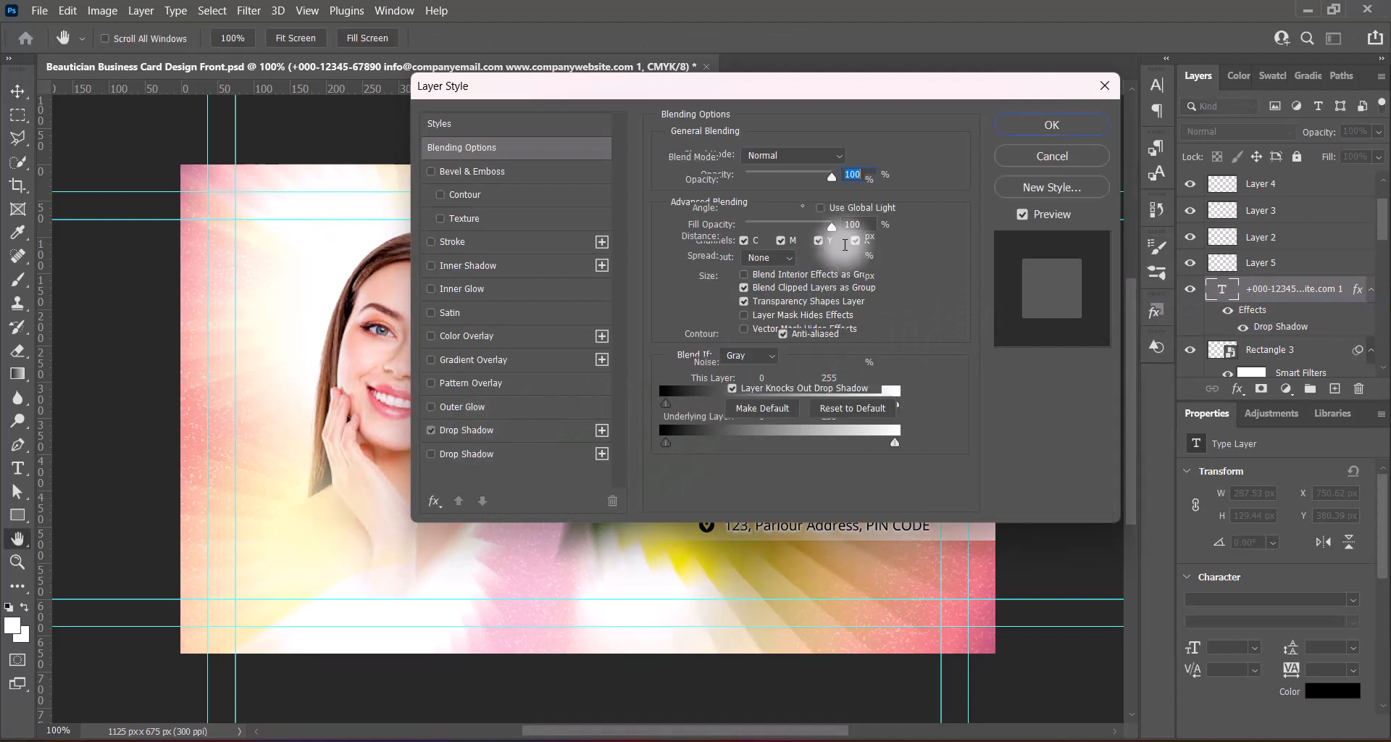
drag(843, 276, 808, 284)
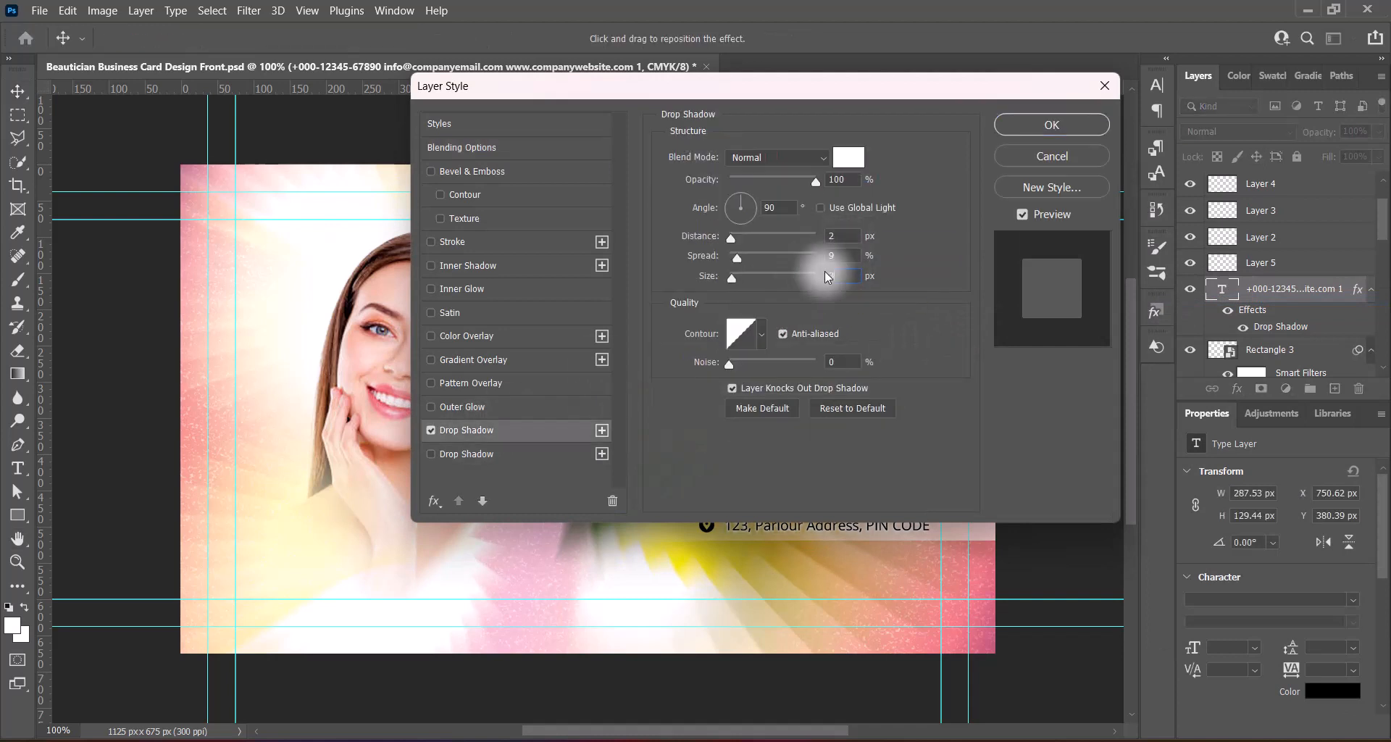
click(1039, 125)
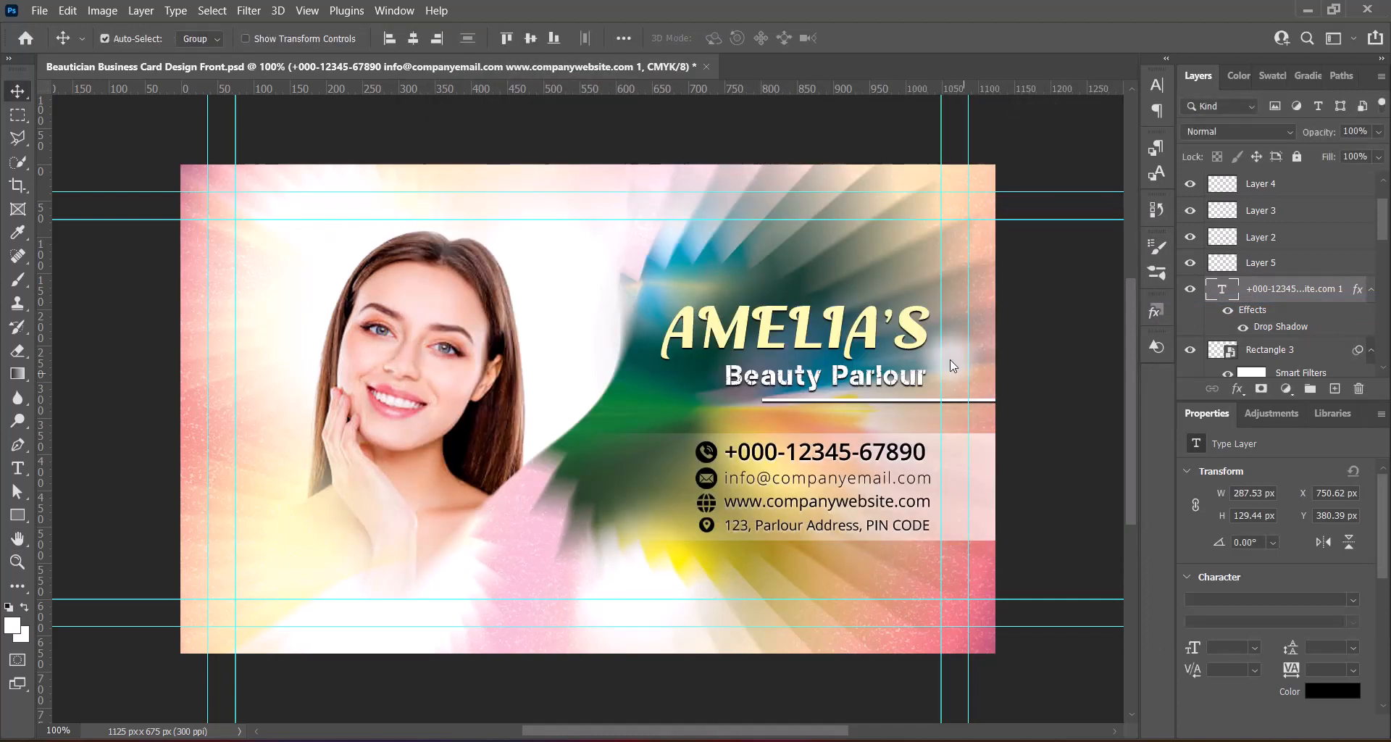
Select the contact text, its four icons and the blurred rectangle, and move them down together by about 3 px
shift+click(707, 454)
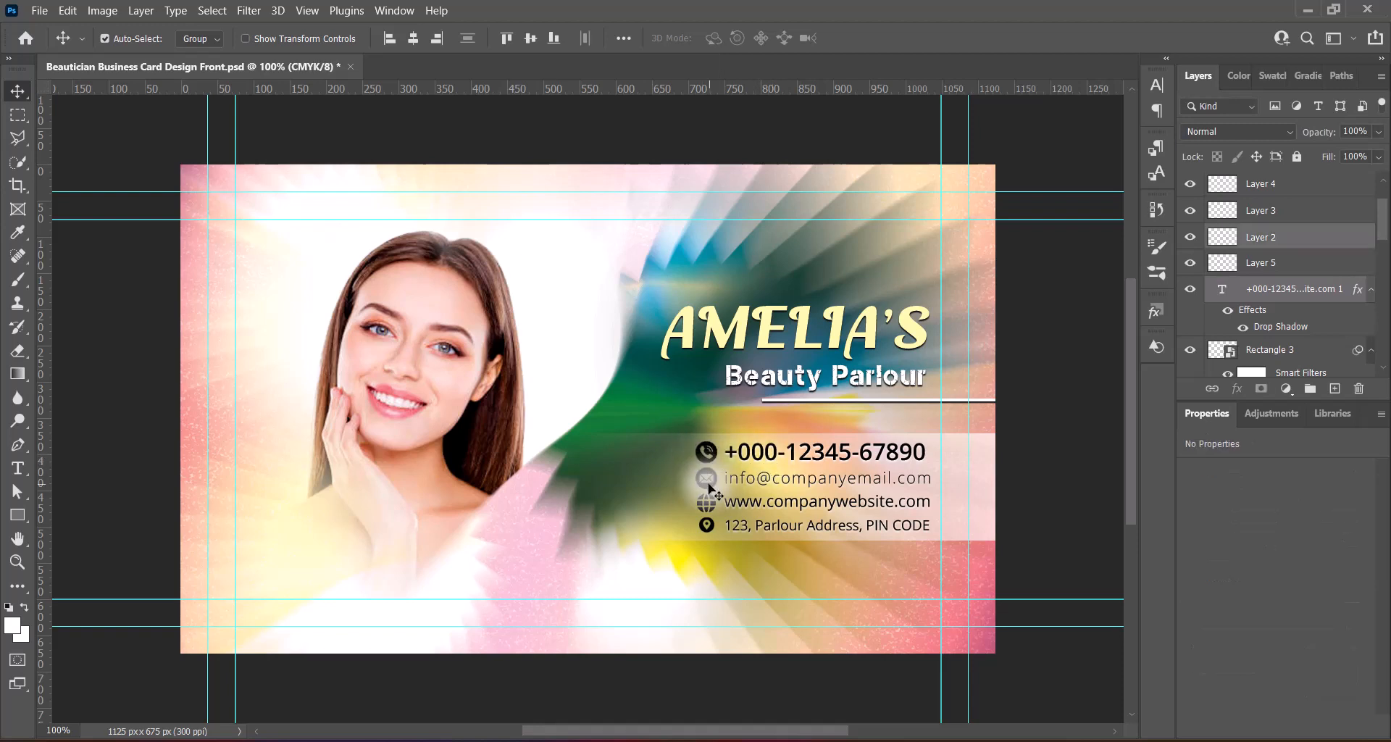
shift+click(708, 480)
shift+click(710, 505)
shift+click(714, 533)
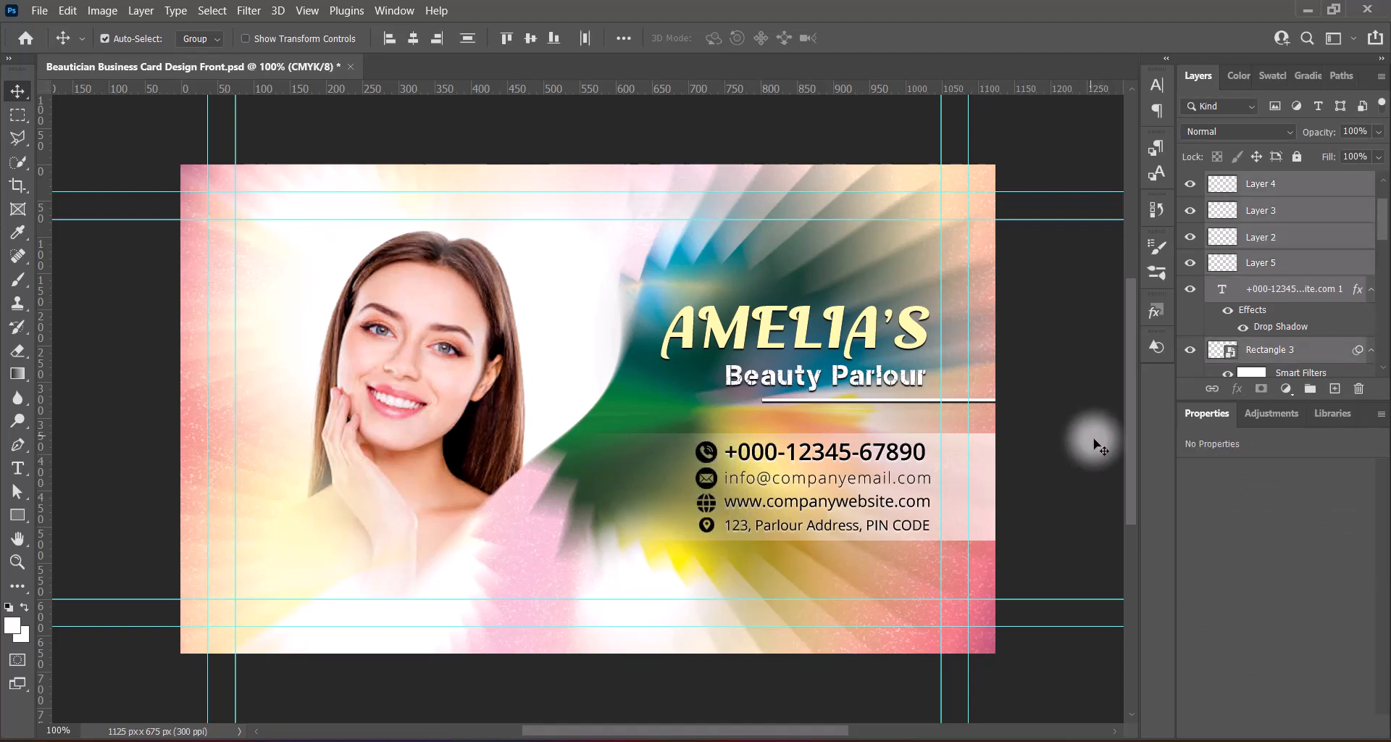
key(Down)
key(Down)
key(Down)
key(Down)
key(Down)
key(Down)
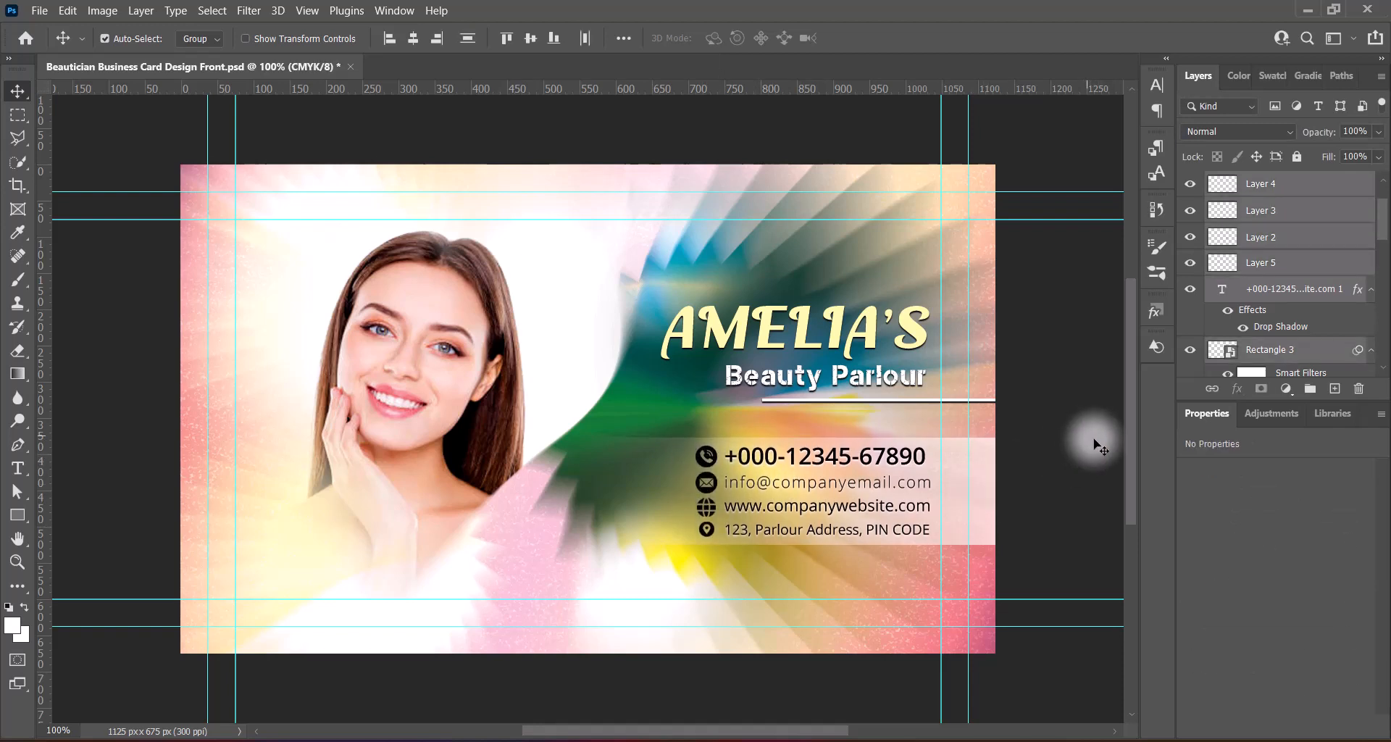
key(Up)
key(Up)
key(Up)
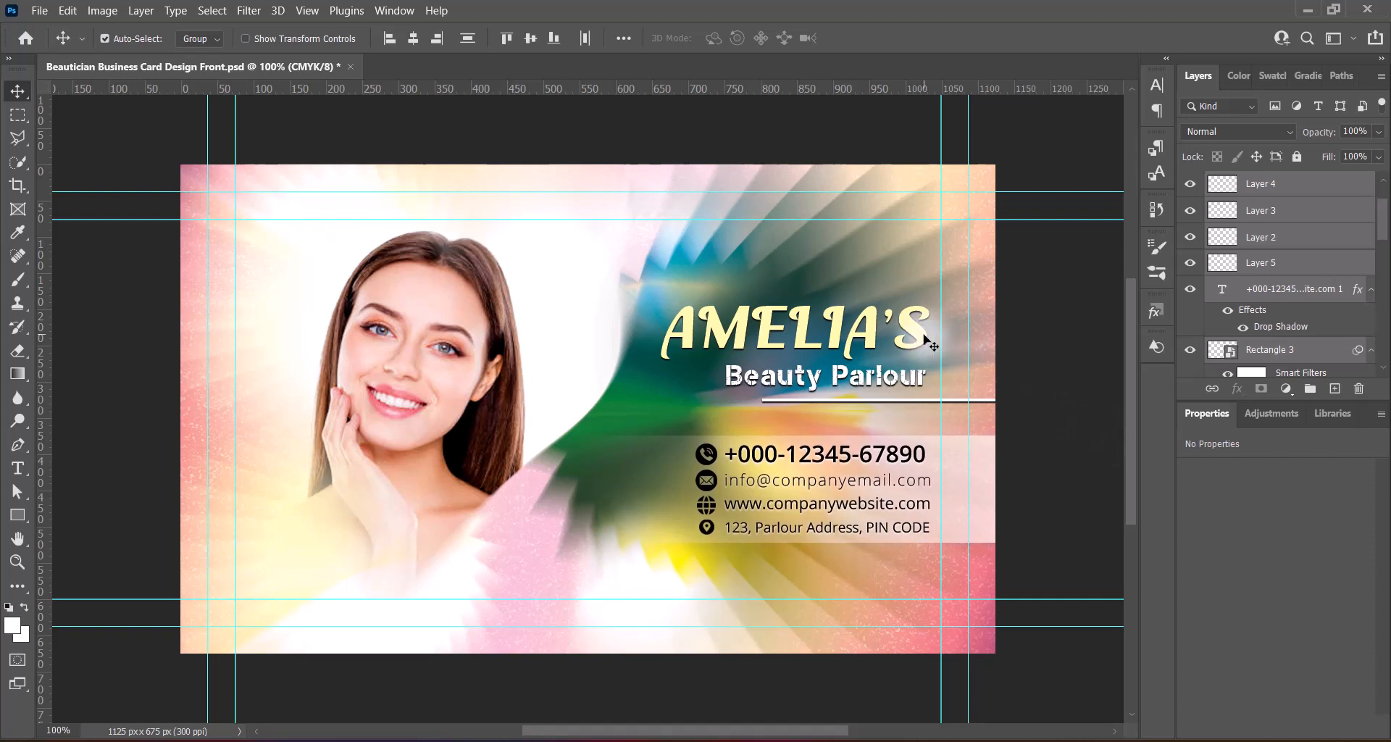
Move the parlour title and its white underline down 3 px, placing the line at Y 198.01 px, and save the document
click(926, 386)
click(916, 406)
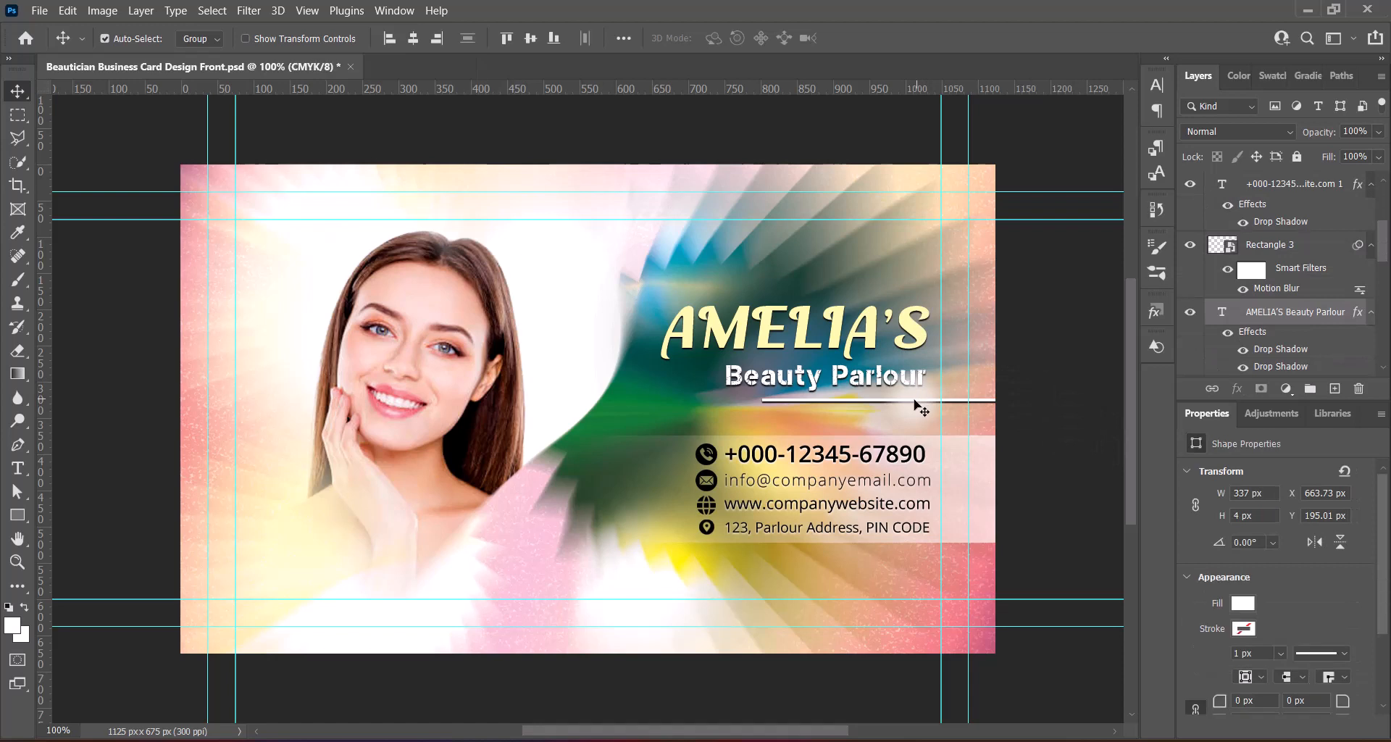
key(Down)
key(Down)
click(1041, 360)
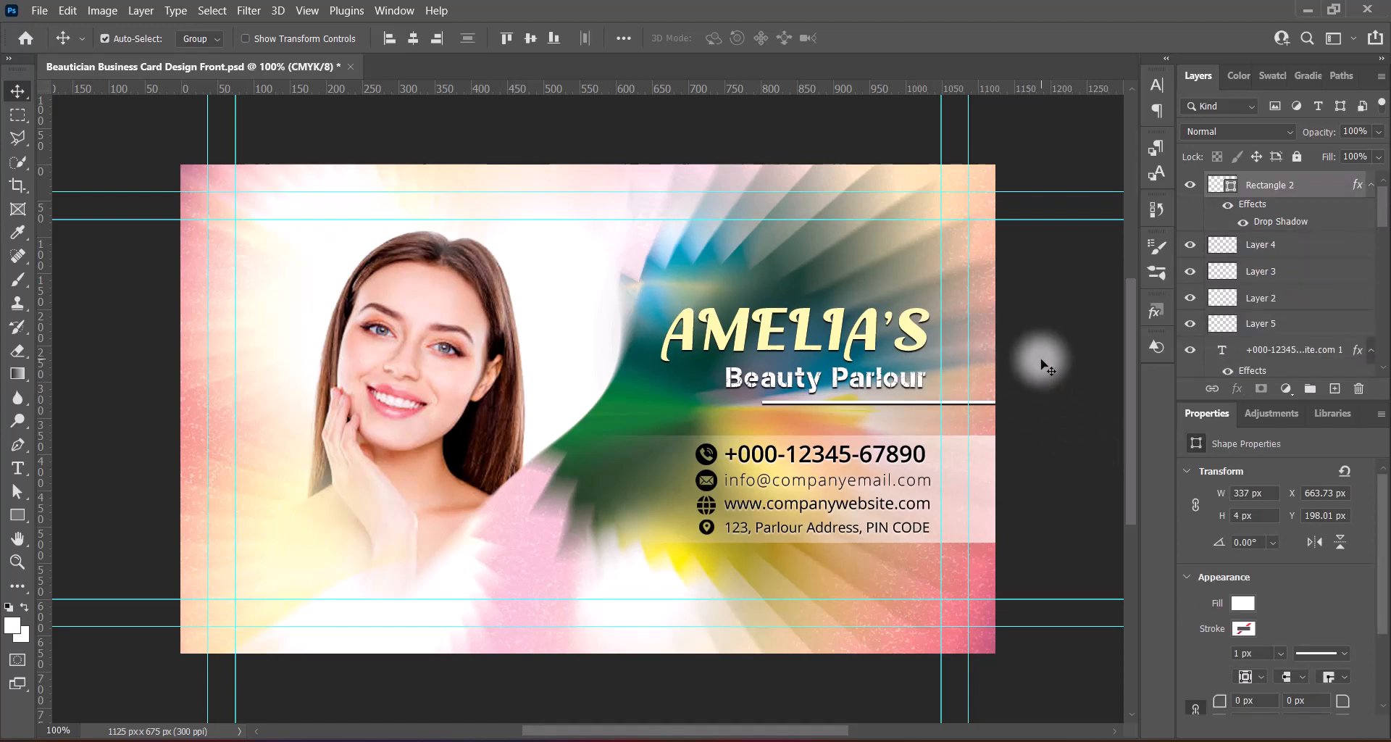
click(1041, 361)
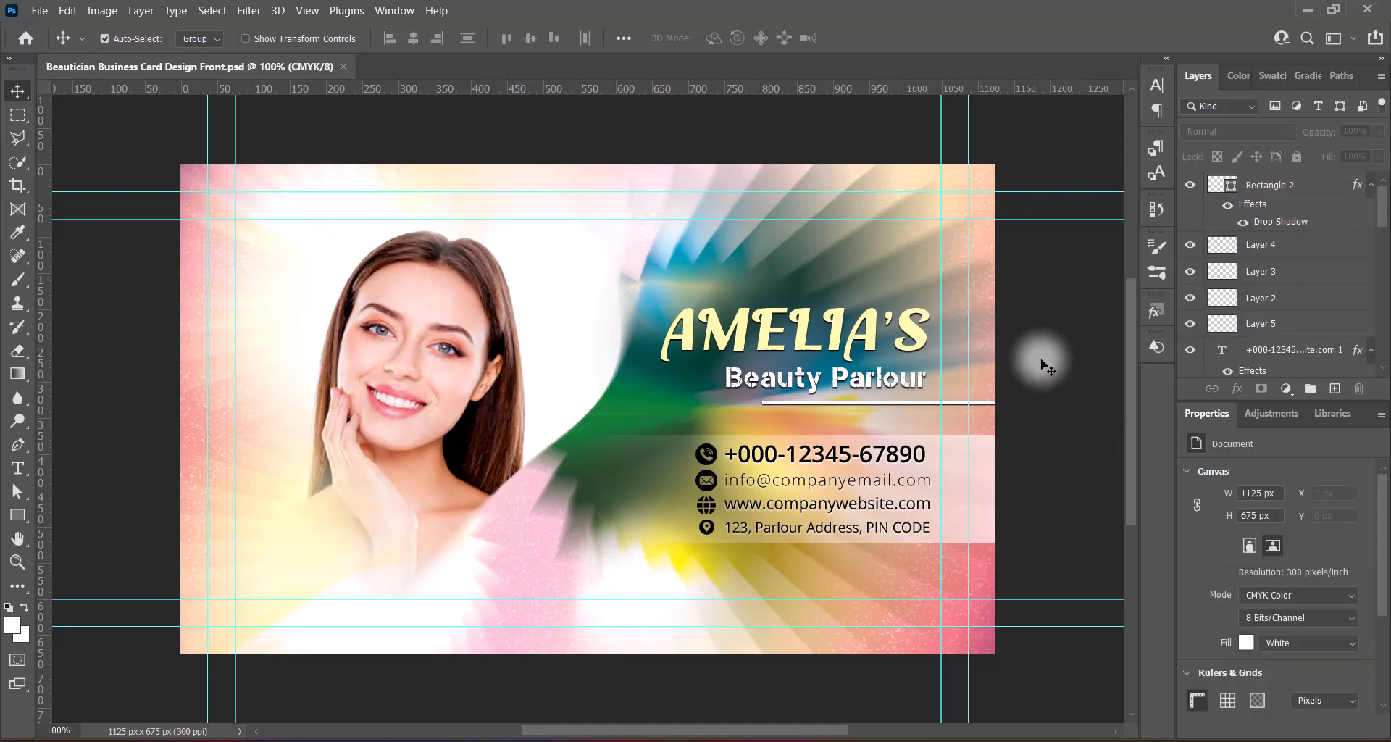
Add a black text line "Makeup Pedicure Manicure Cosmetology" with wide gaps on a new layer and place it below the contact band
click(1334, 389)
click(19, 468)
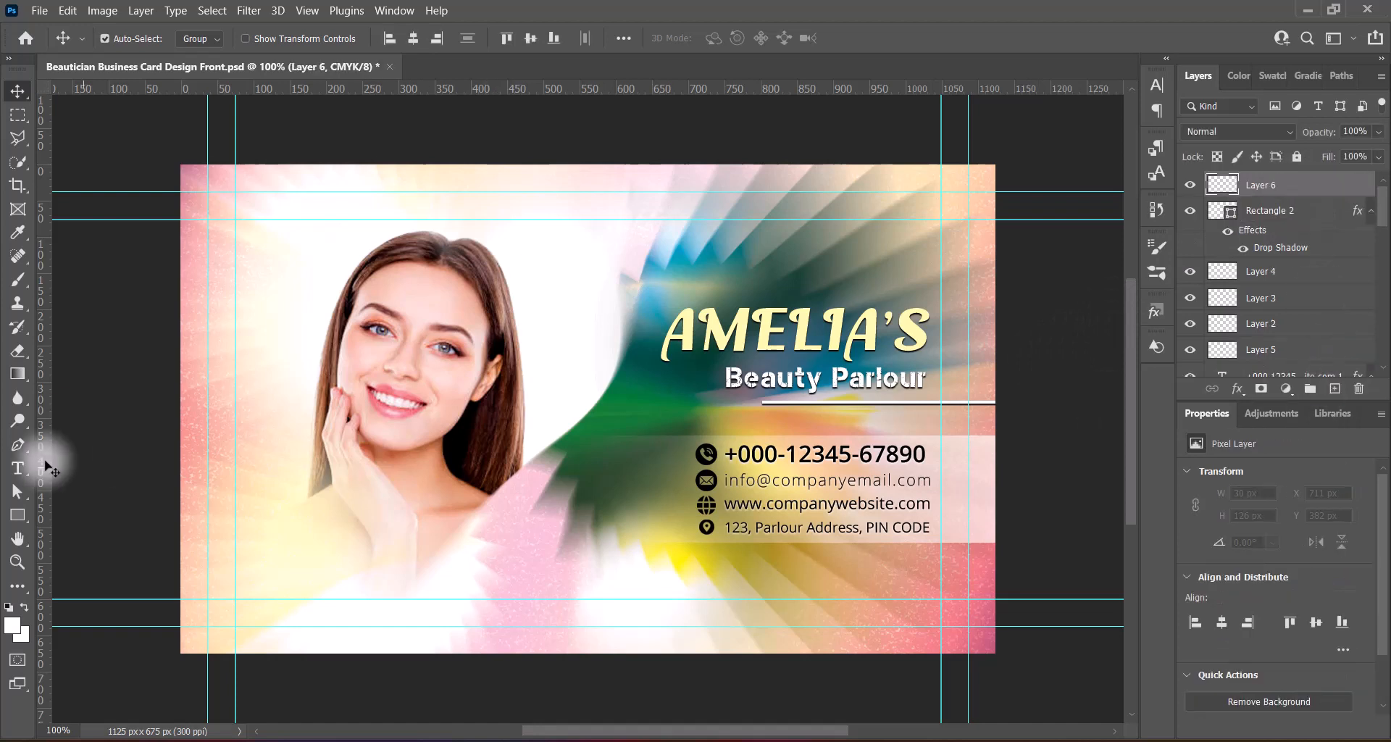
click(77, 469)
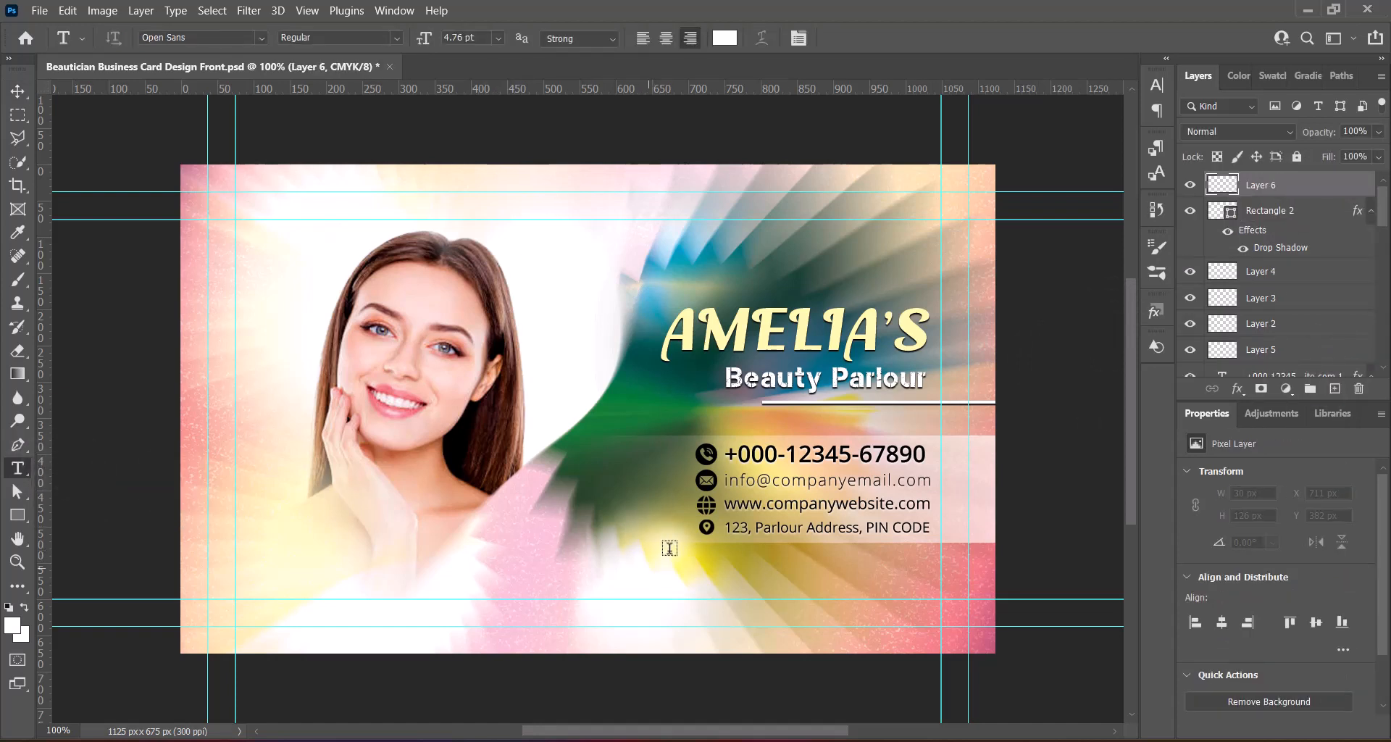
click(653, 577)
click(725, 38)
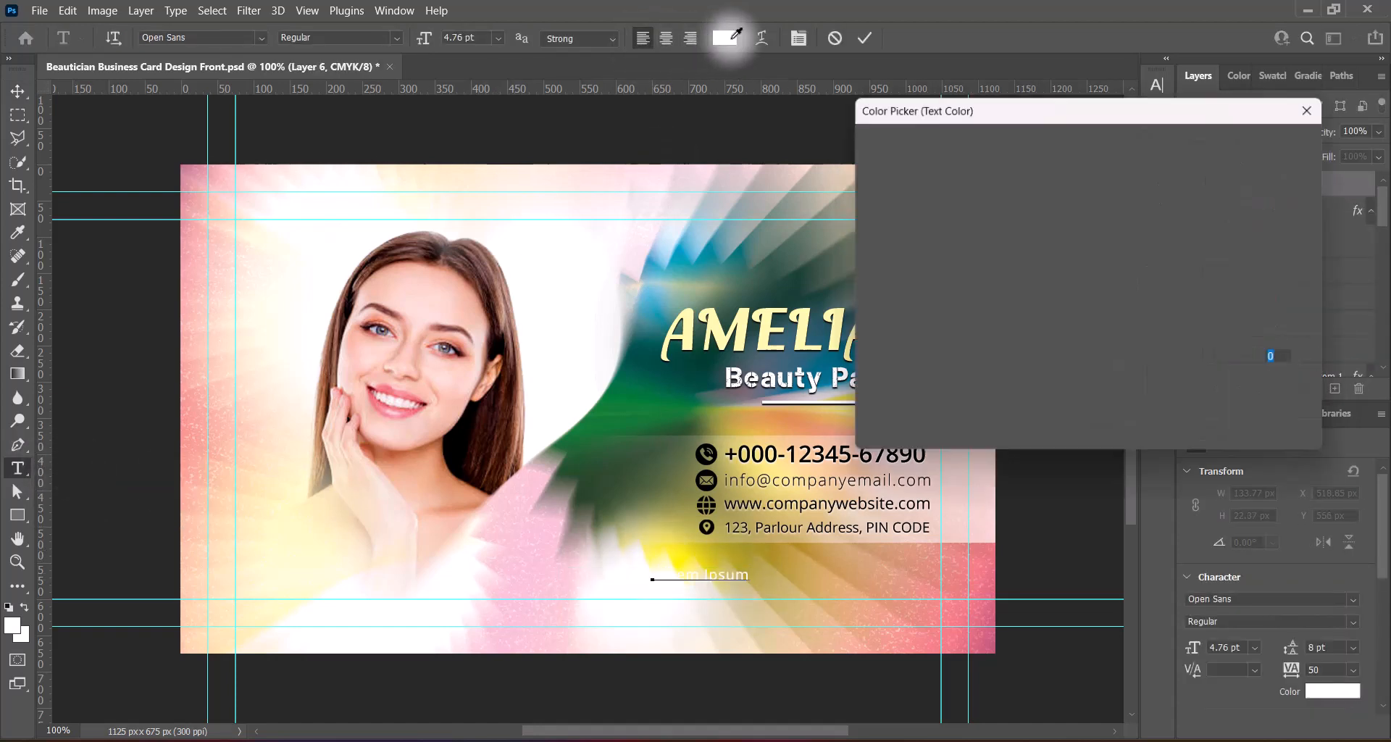
click(1241, 140)
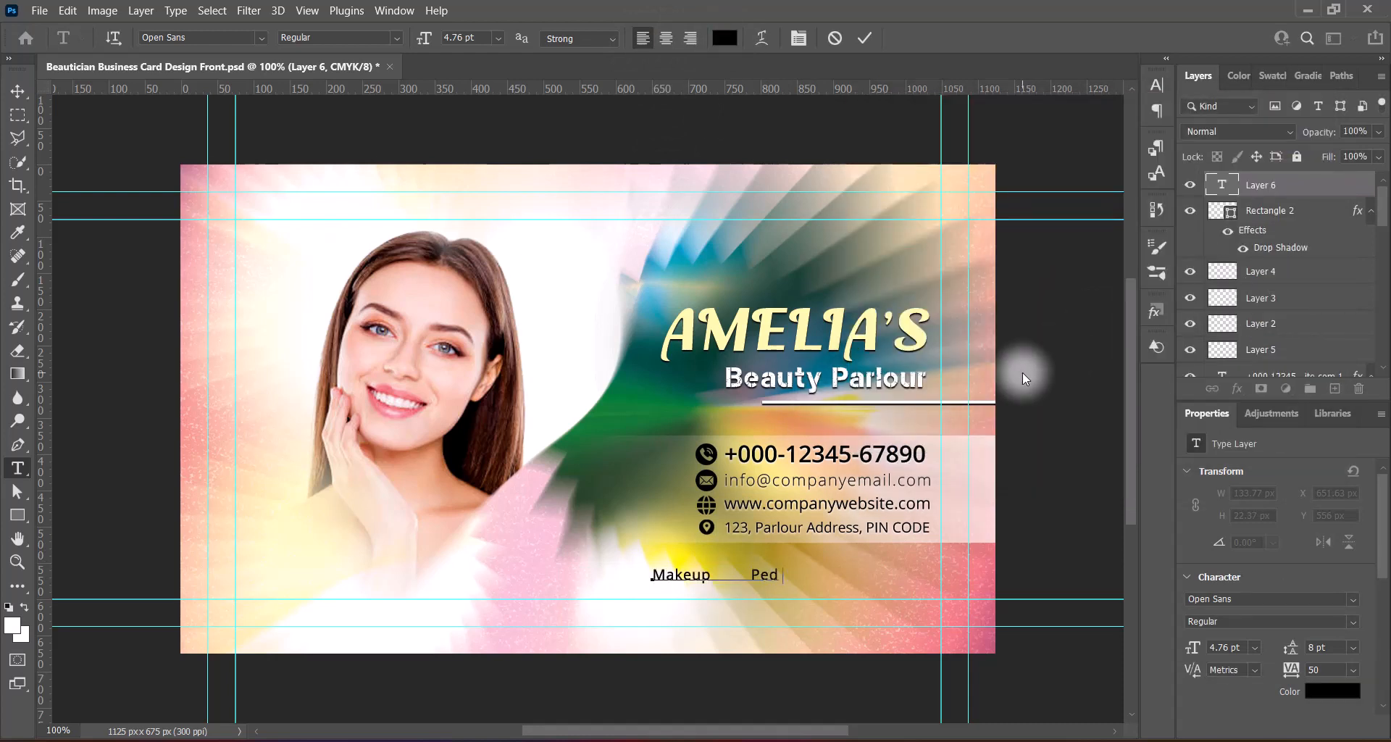
text(e         Cosmetology)
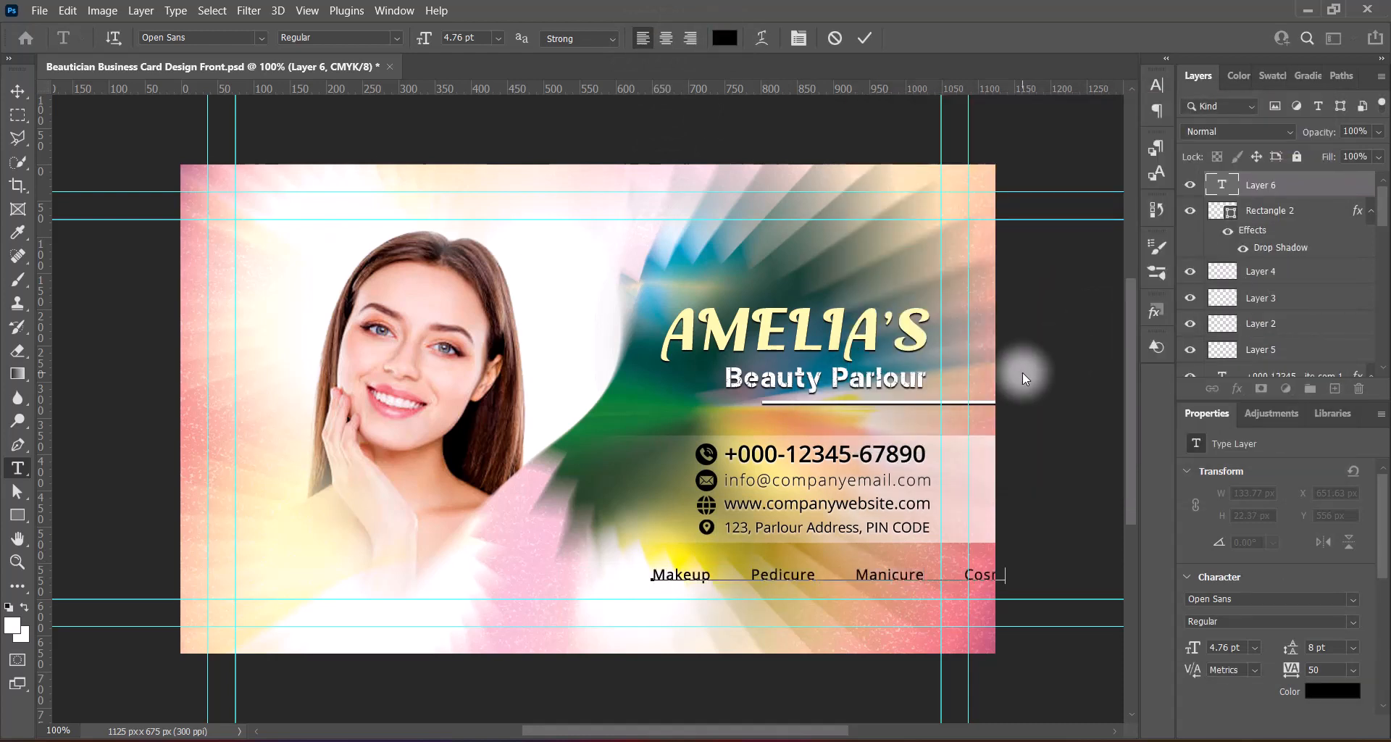
key(ctrl+Return)
key(v)
mouse_move(900, 579)
mouse_down()
mouse_move(774, 583)
mouse_move(925, 584)
mouse_up()
Format the services line in Gill Sans MT Regular at 5.5 pt with Smooth anti-aliasing and tracking 0
double_click(919, 579)
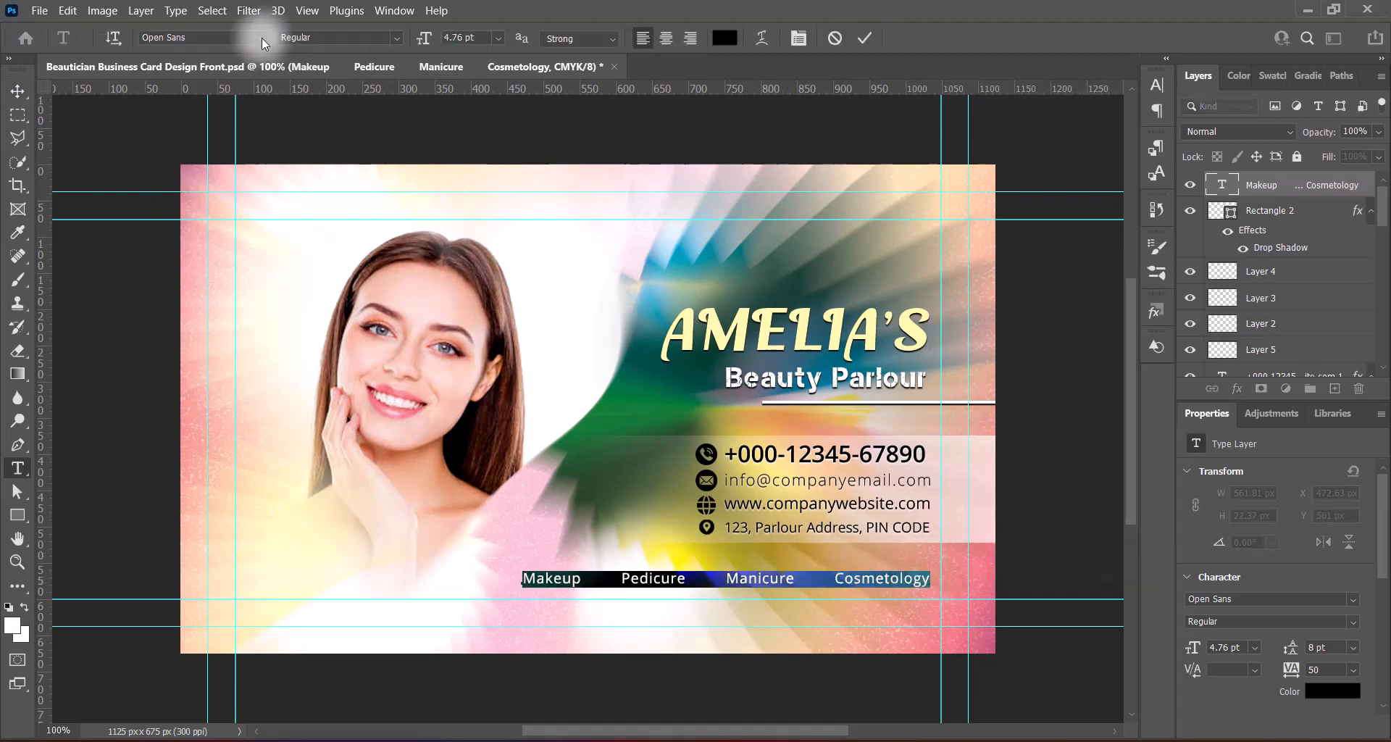
click(261, 38)
click(396, 213)
drag(425, 37, 434, 37)
click(611, 38)
click(572, 120)
click(1156, 85)
click(1128, 150)
click(1102, 248)
click(1113, 77)
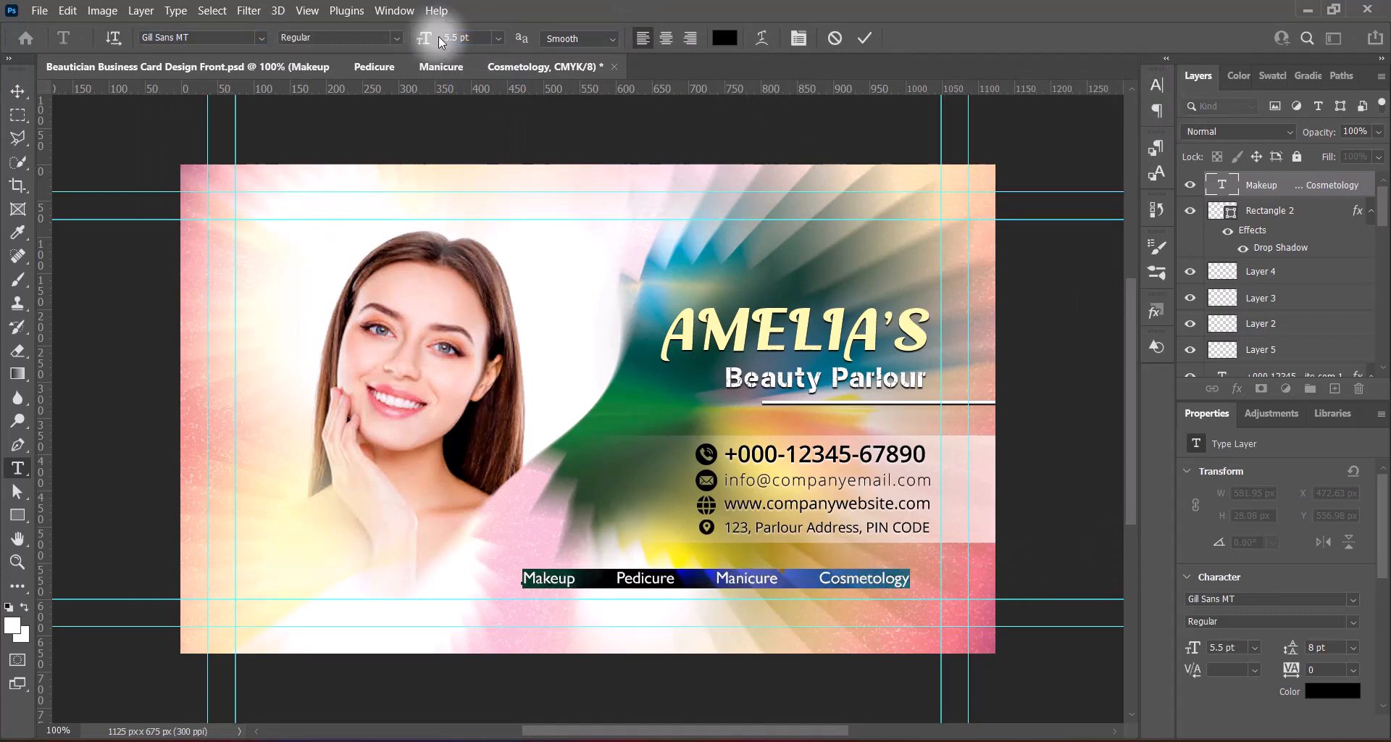
Shift the services line to X 500.63 px so its right end lines up with the contact text
key(ctrl+Return)
key(v)
drag(752, 582, 774, 581)
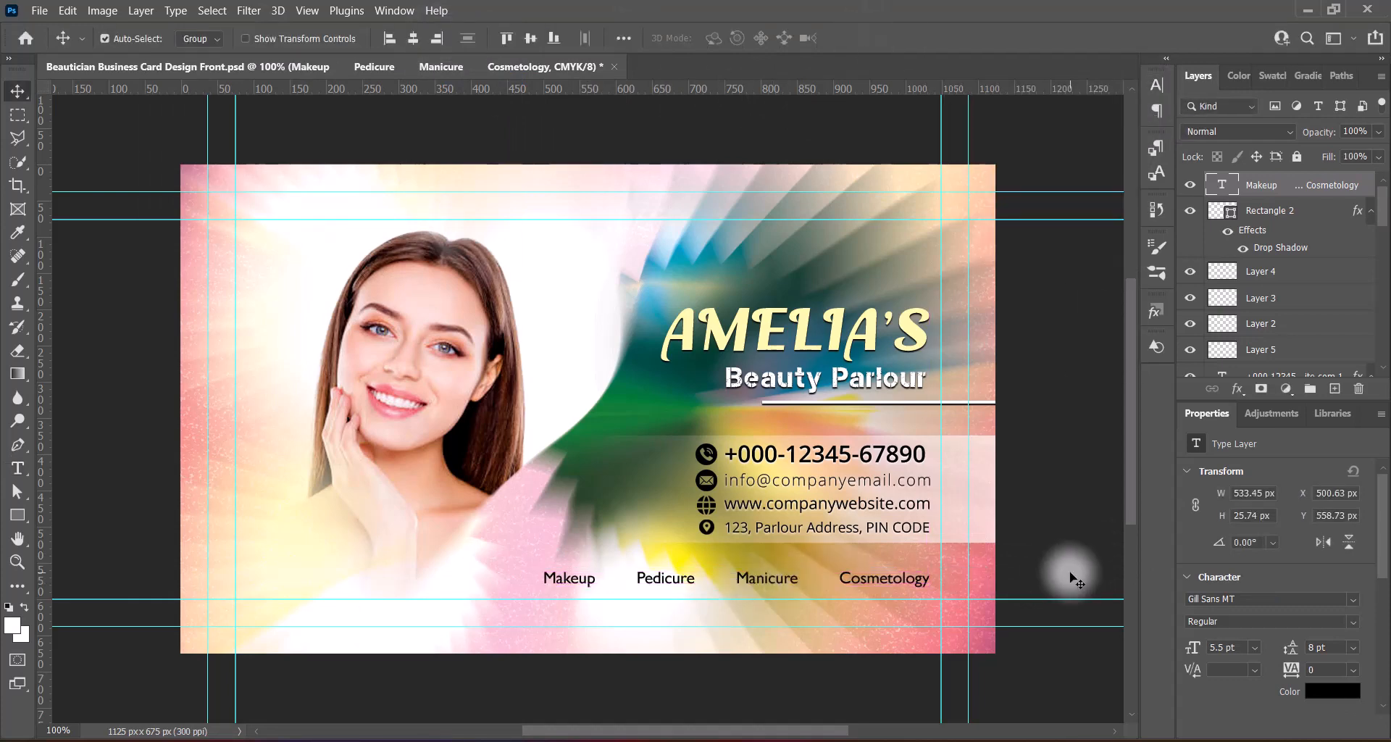
Apply two drop shadows to the services line, adjusting the second one's blend mode, colour and spread
double_click(1297, 187)
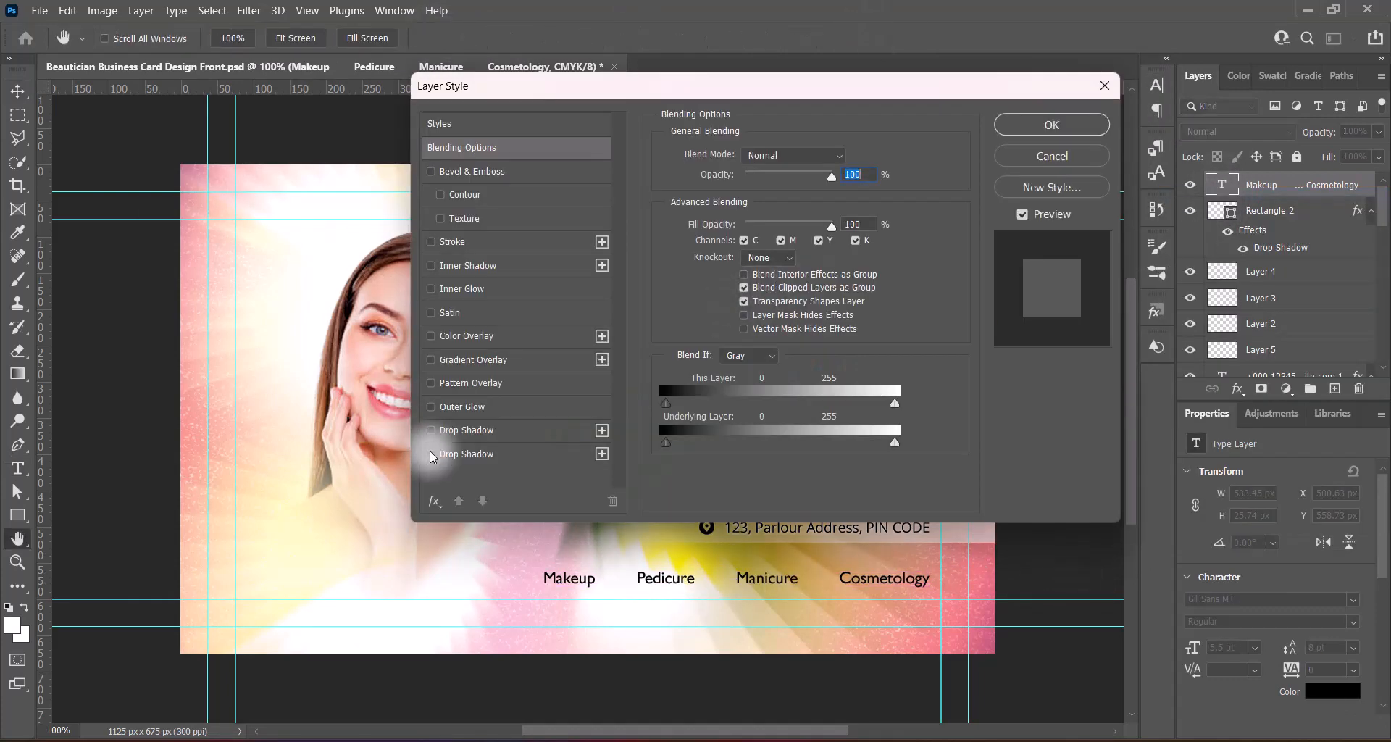
click(431, 454)
click(431, 429)
click(492, 454)
click(847, 157)
click(809, 120)
click(1289, 116)
mouse_move(728, 258)
mouse_down()
mouse_move(752, 277)
mouse_move(749, 260)
mouse_up()
click(1055, 125)
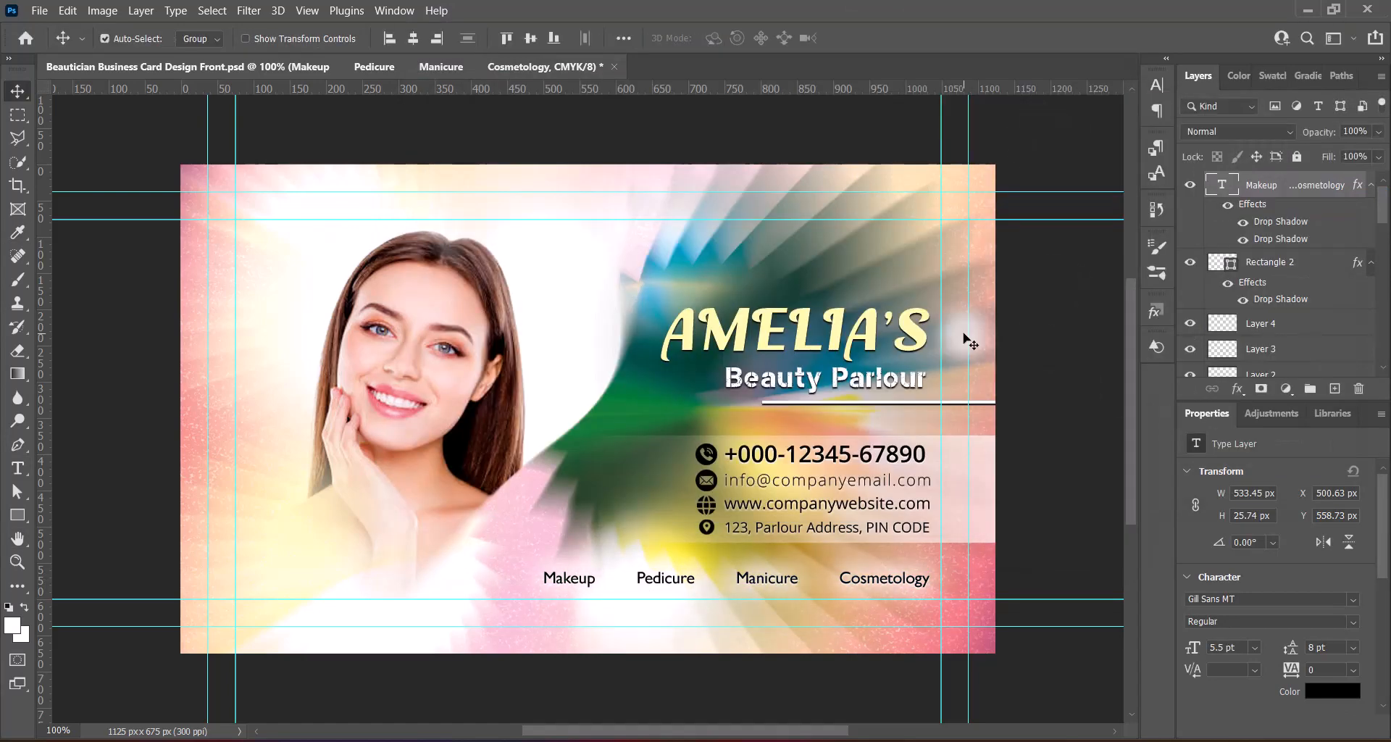
Add a second drop shadow to the contact text: white, Normal, 100% opacity, 90° angle, 0 px distance, 3% spread and 51 px size
click(917, 455)
double_click(1297, 330)
click(521, 449)
click(848, 157)
click(868, 147)
click(1270, 140)
drag(833, 81, 462, 60)
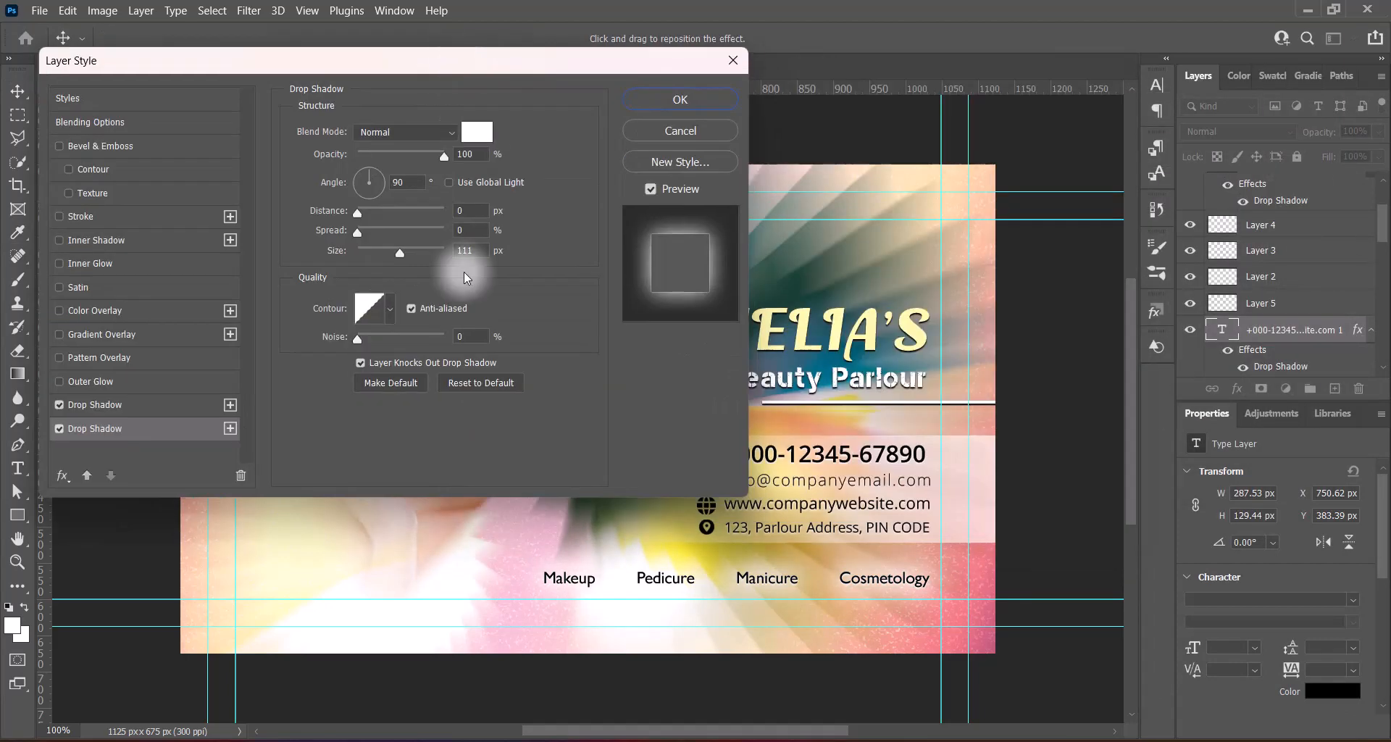
drag(371, 255, 378, 255)
click(685, 100)
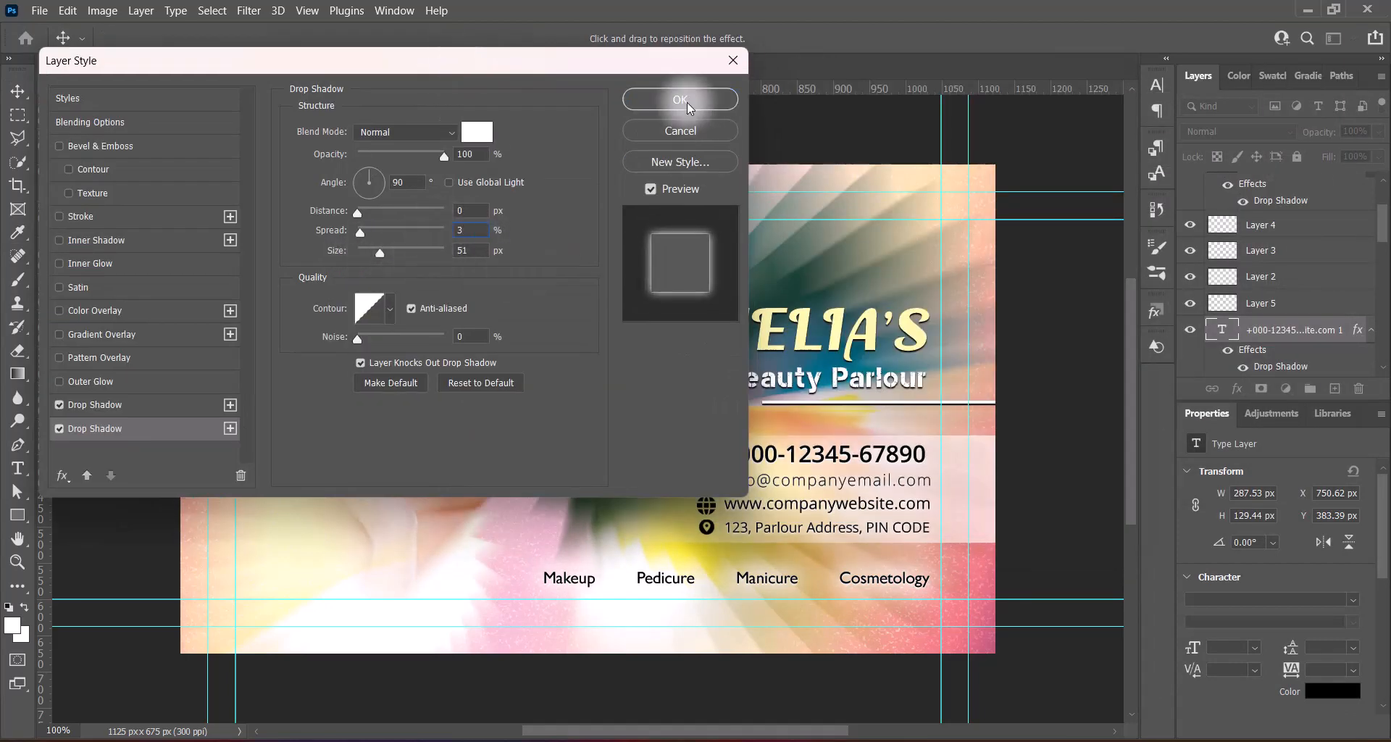
Give the phone and email icons a white Normal-mode drop shadow with 2 px distance, 9% spread and 3 px size
click(707, 458)
right_click(1268, 276)
click(1224, 285)
click(100, 405)
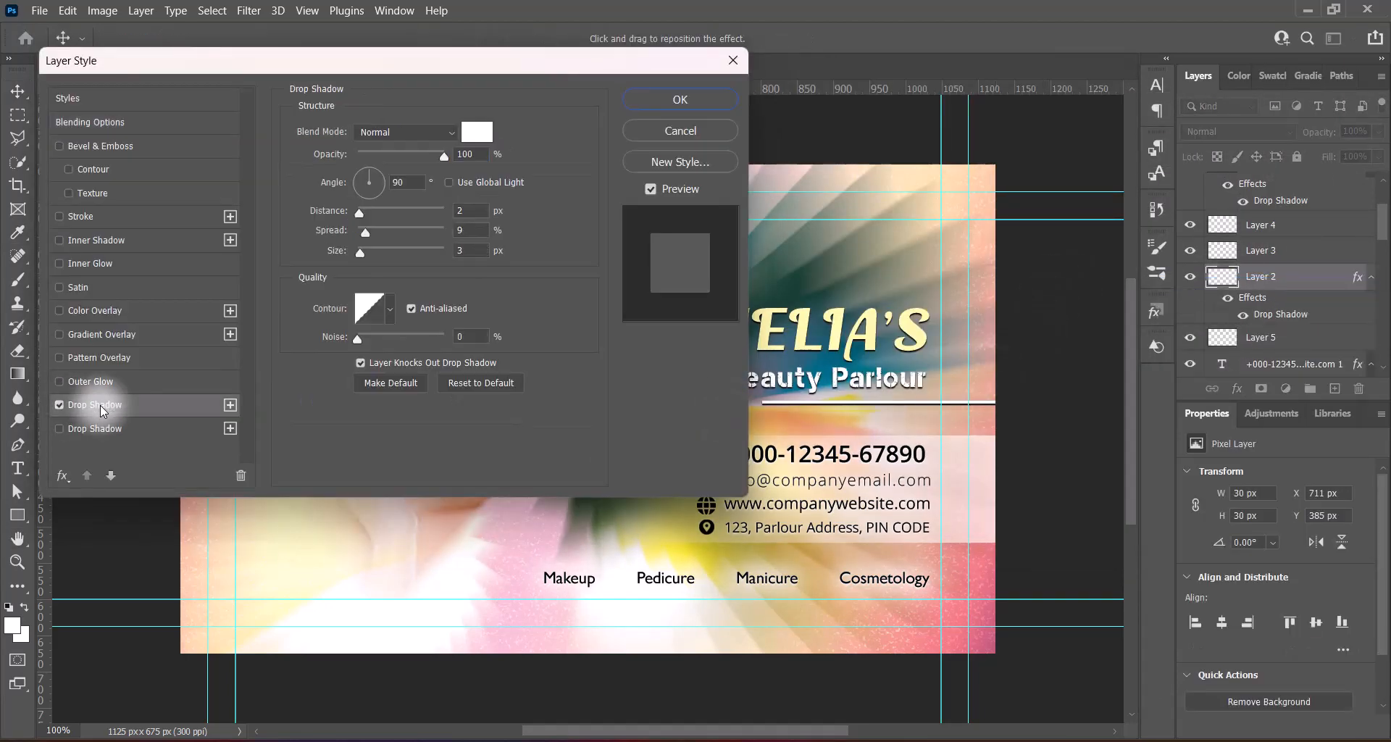
click(680, 101)
click(706, 486)
right_click(1219, 250)
click(1224, 259)
click(190, 425)
click(680, 101)
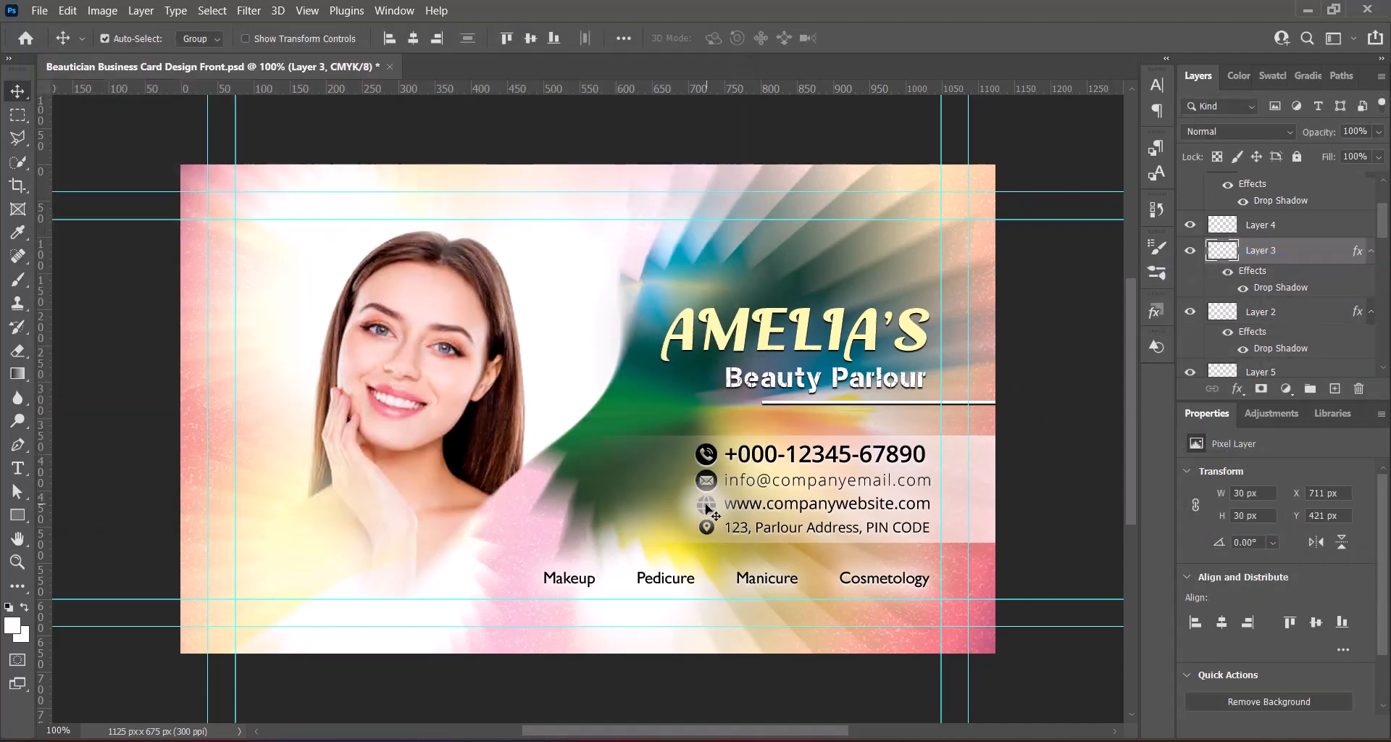
Give the globe and location icons the same white drop shadow with 2 px distance, 9% spread and 3 px size
click(707, 504)
right_click(1223, 225)
click(1225, 234)
click(95, 405)
click(680, 101)
click(706, 526)
right_click(1261, 363)
click(1225, 371)
click(94, 404)
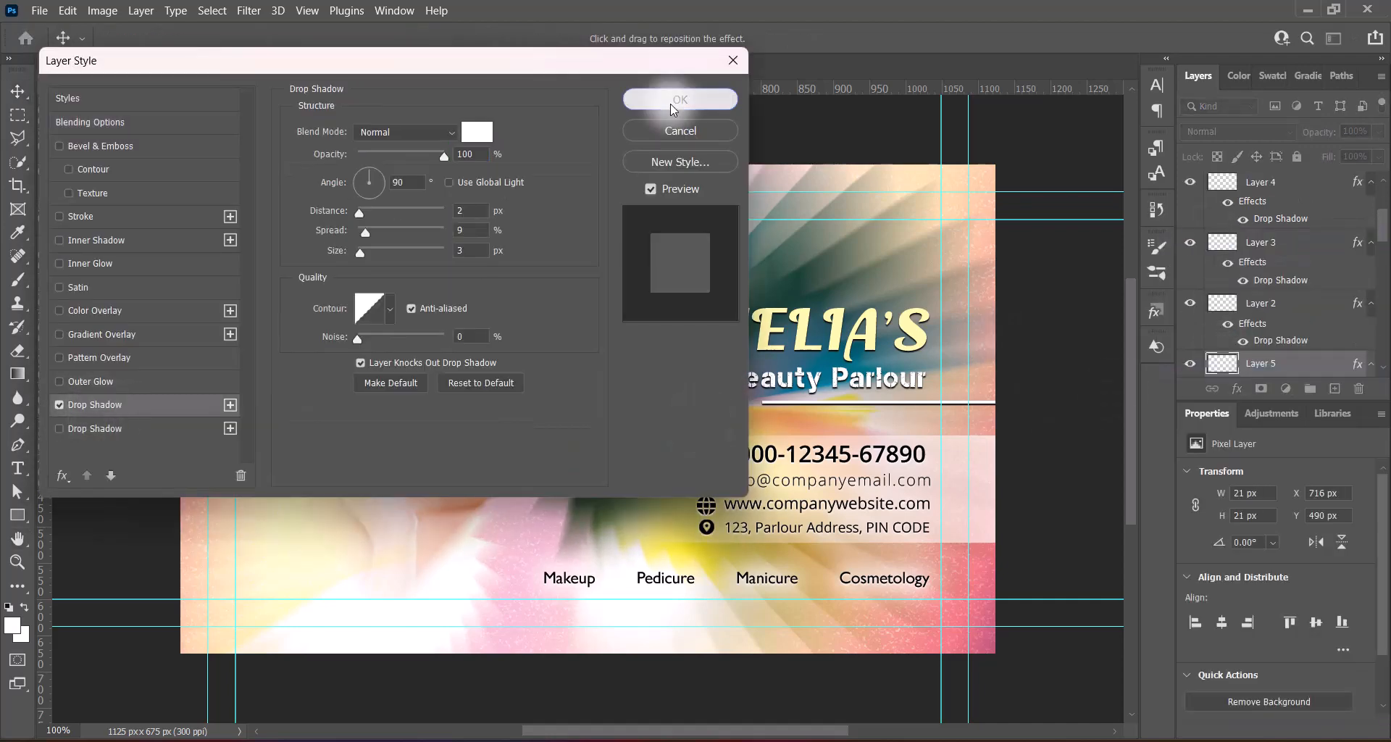
click(673, 102)
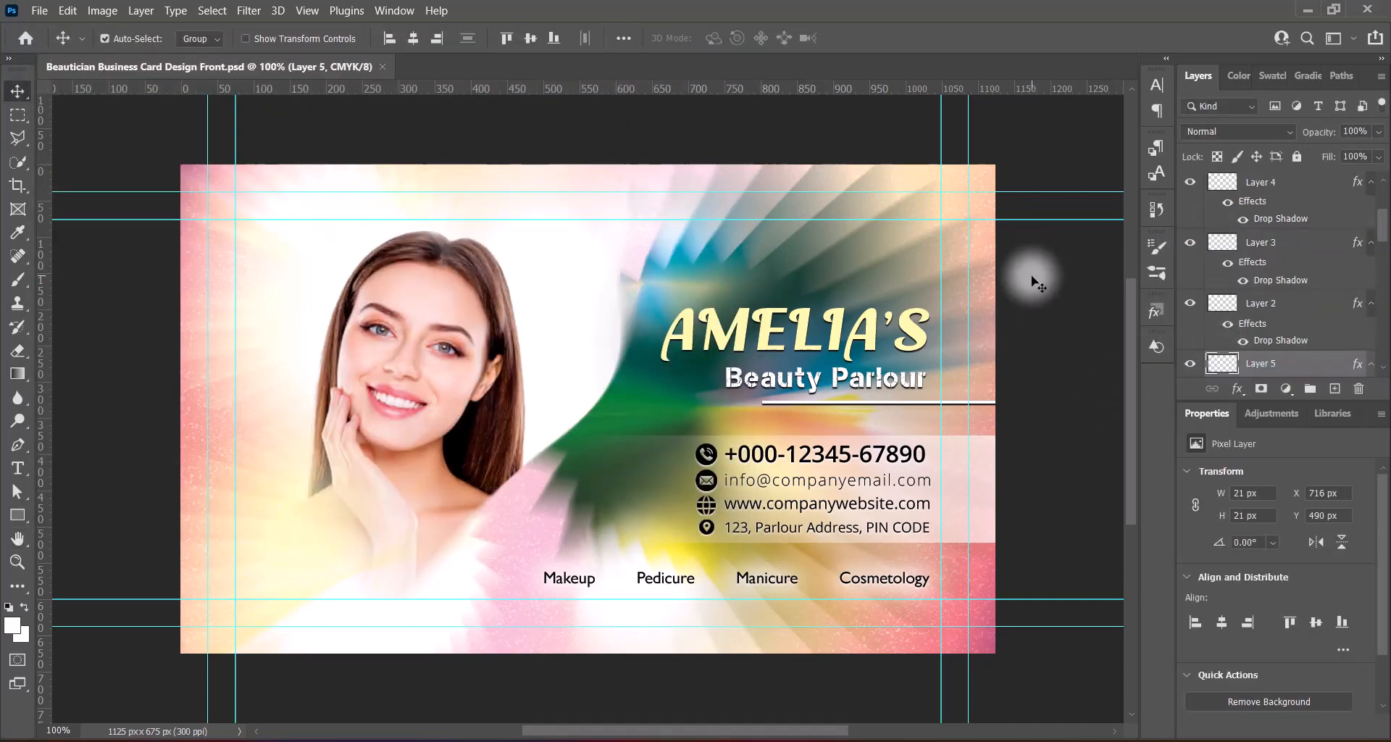
Draw a black 11 × 3 px dash after Makeup and place two copies of it in the remaining gaps between the services
scroll(1293, 185, up, 3)
click(1293, 185)
click(1335, 388)
click(17, 514)
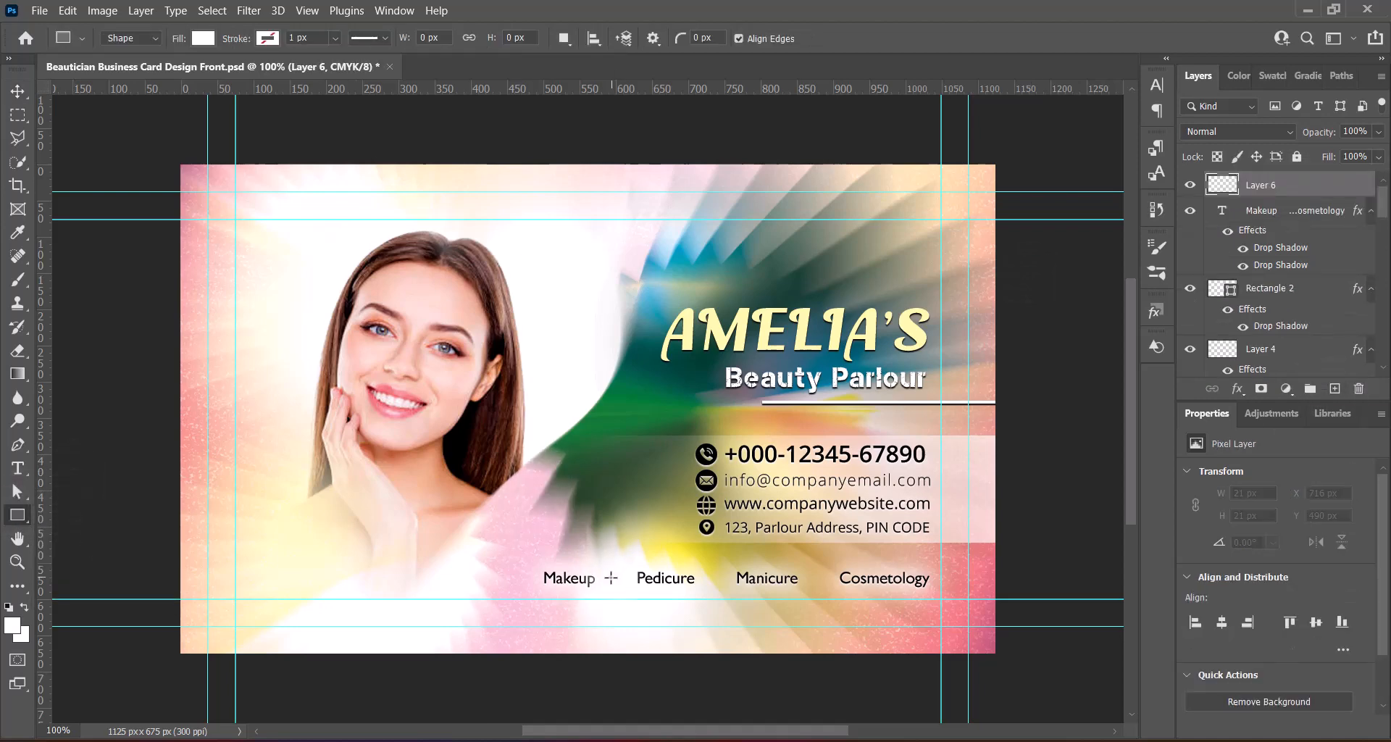
drag(611, 577, 827, 585)
key(v)
double_click(1216, 185)
click(876, 376)
click(1269, 141)
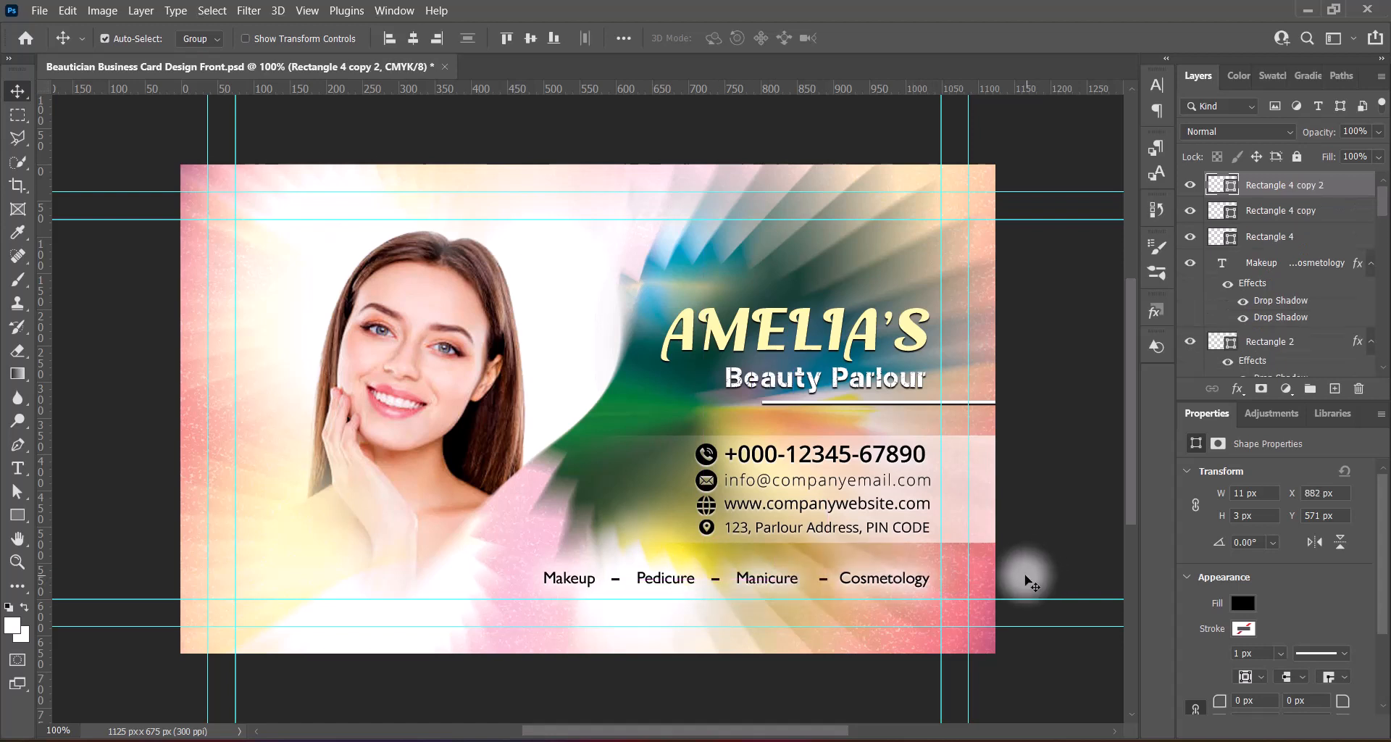
Paste the PMC GALAXY logo and place it above the AMELIA'S title at the card's upper right
key(ctrl+v)
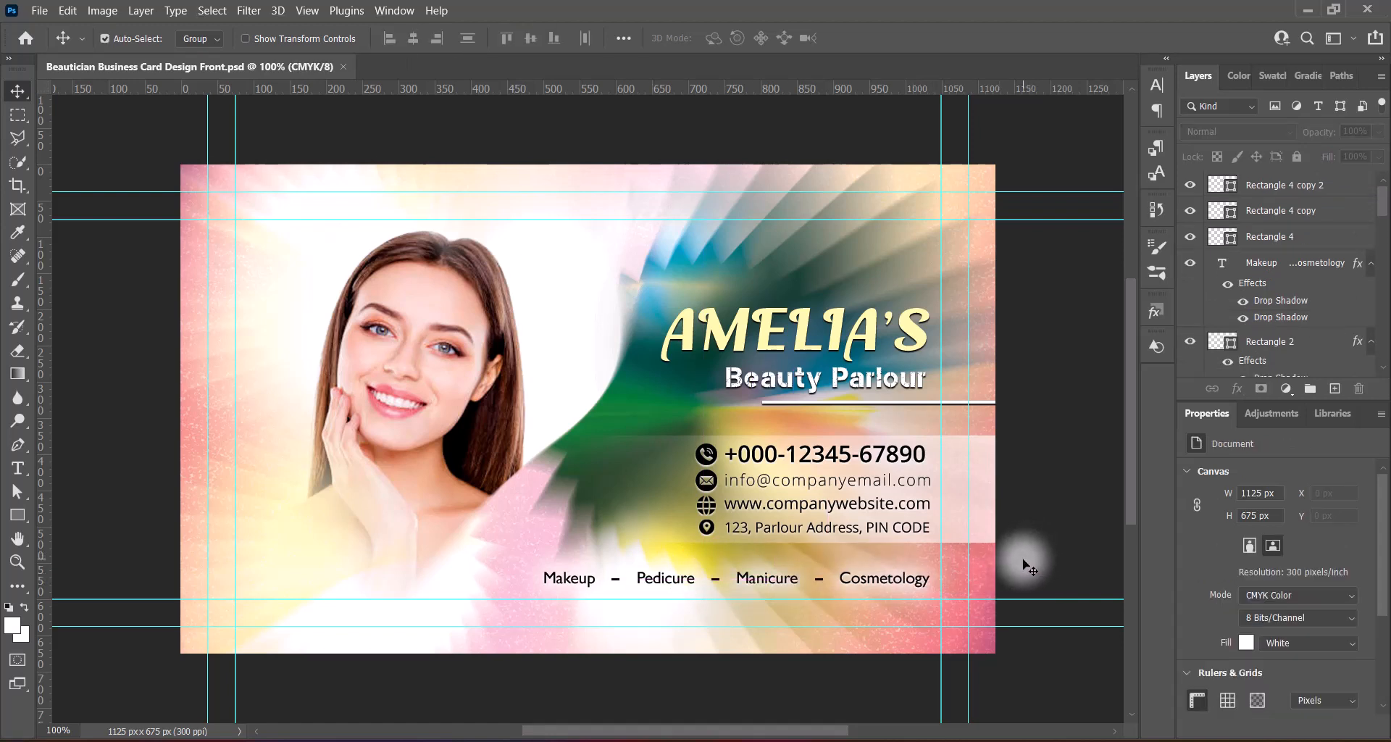
drag(584, 291, 881, 246)
click(1086, 396)
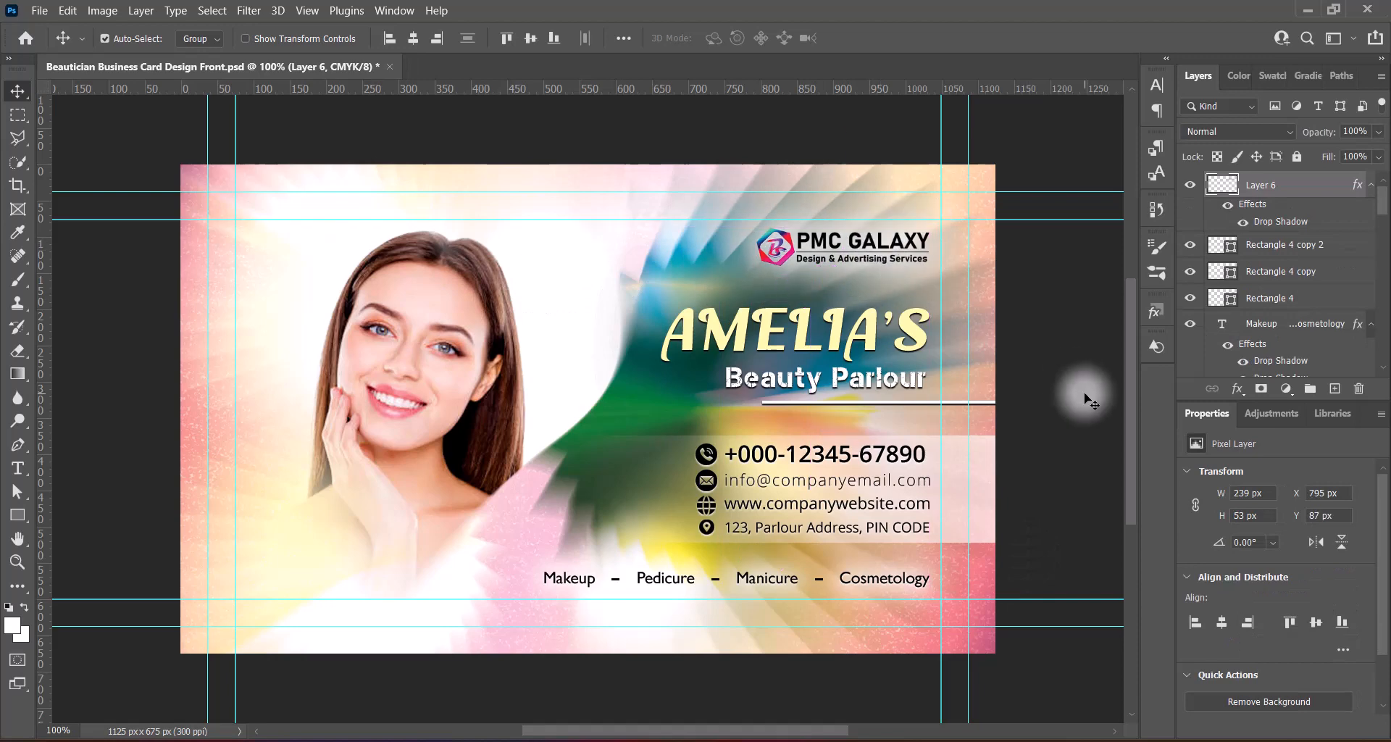
Set the logo's drop shadow to 27% spread and 108 px size, and save the document
double_click(1228, 190)
click(111, 405)
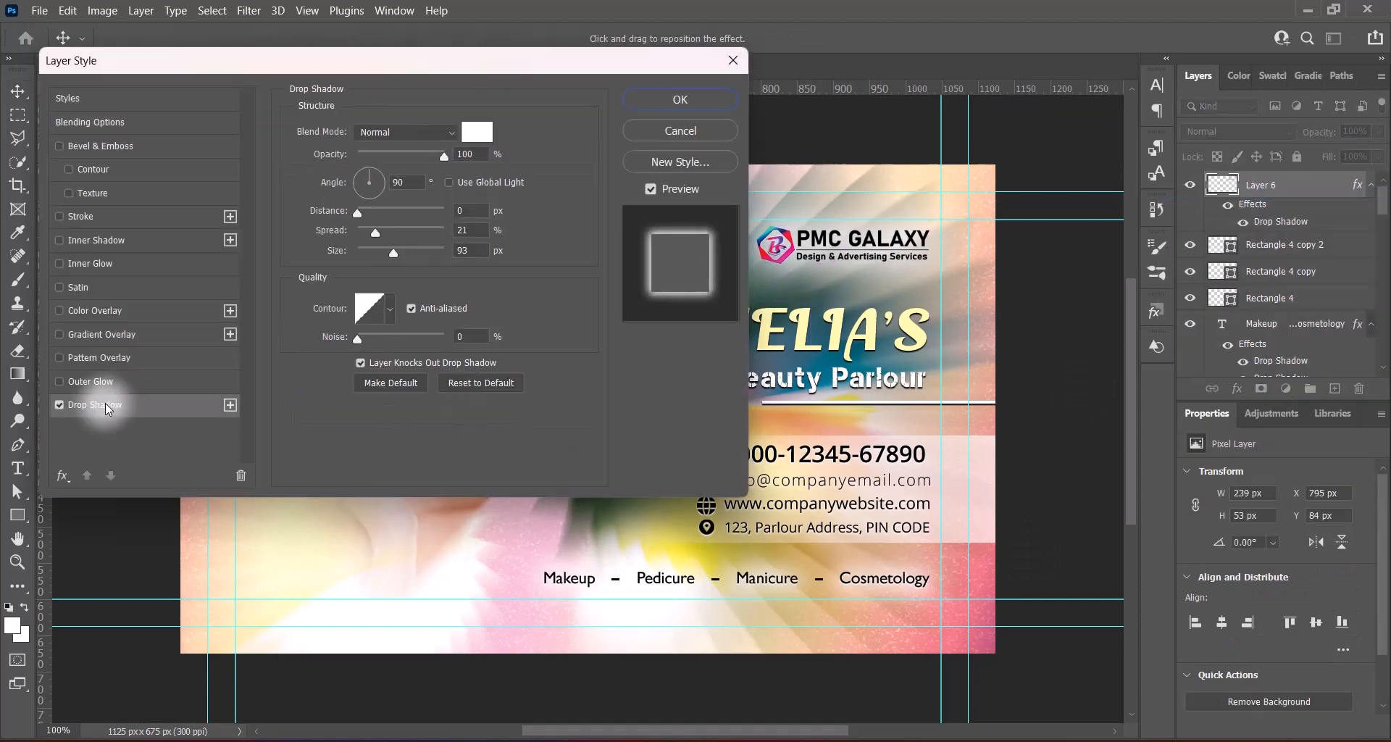
drag(380, 232, 458, 224)
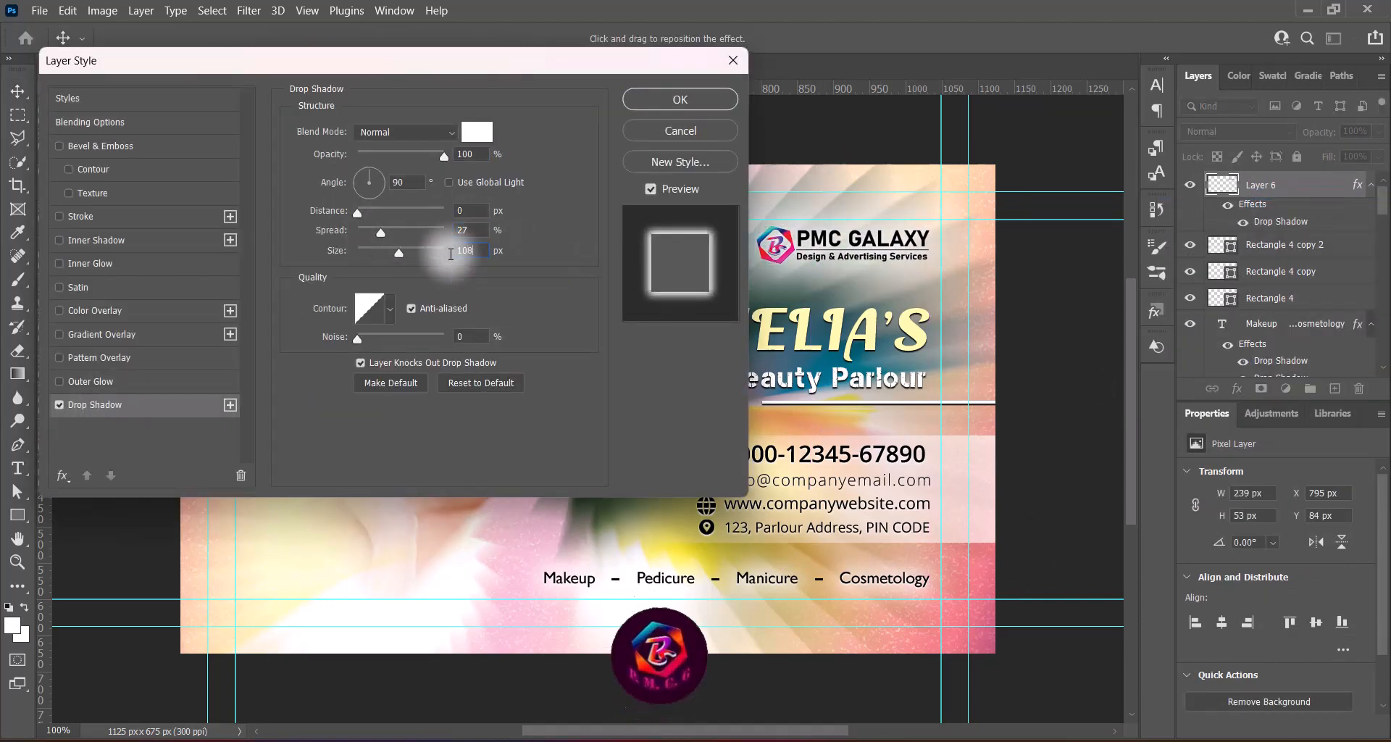
key(Return)
key(ctrl+s)
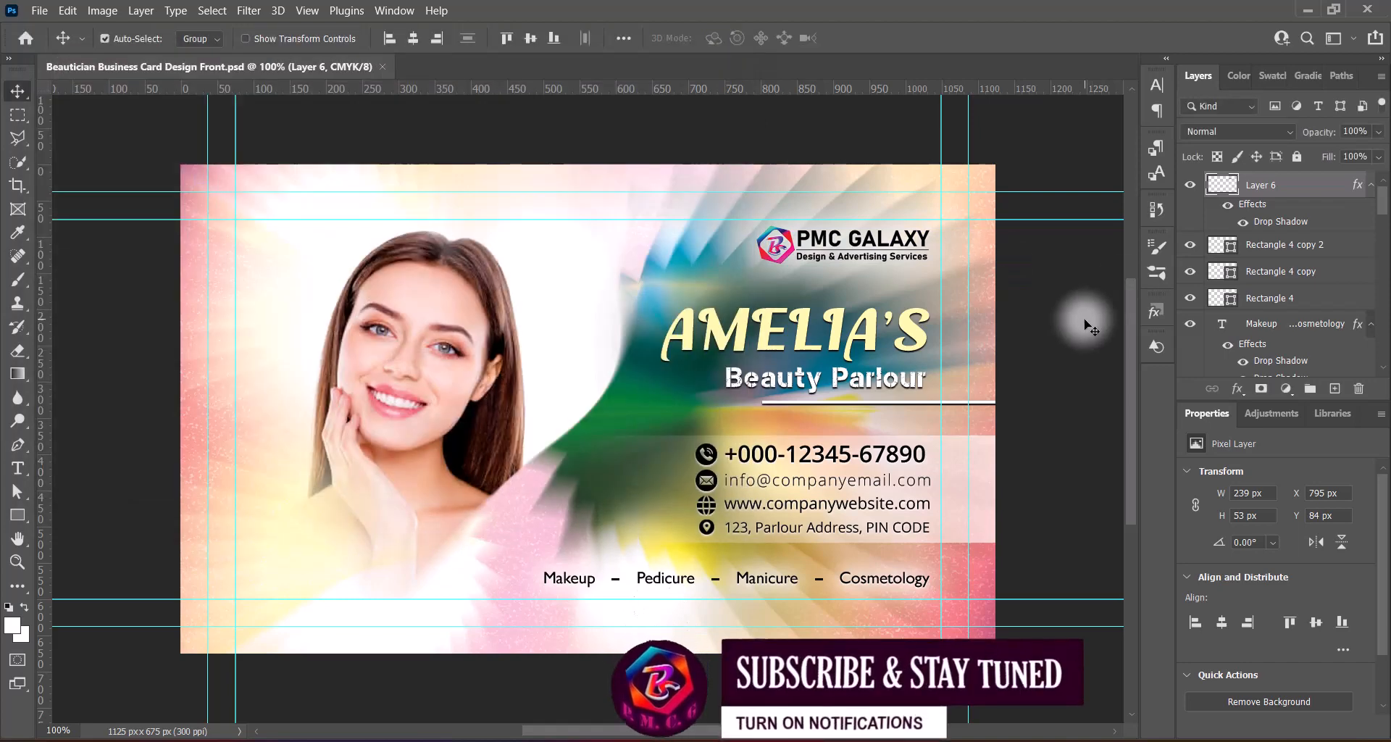
Save the design as a new PSD file named "Beautician Business Card Design Back"
click(40, 10)
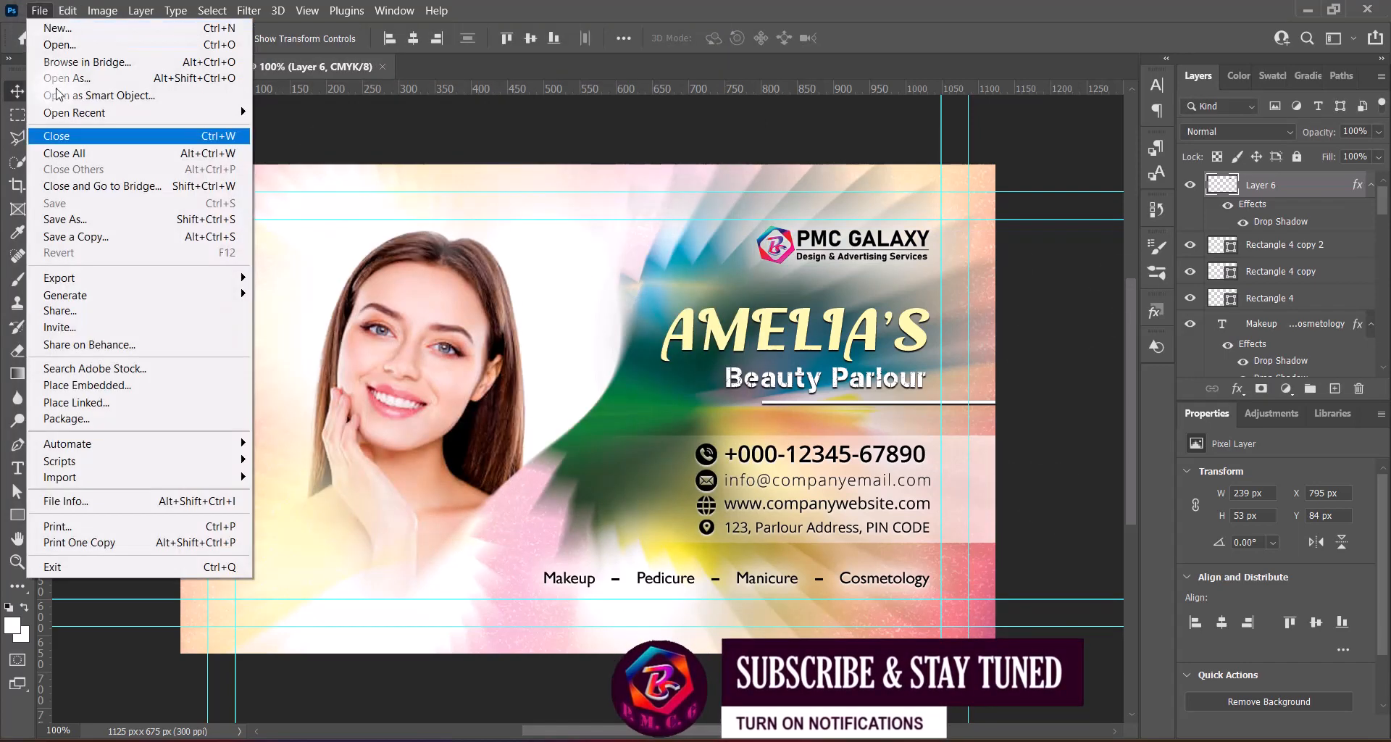
click(81, 218)
drag(308, 563, 286, 563)
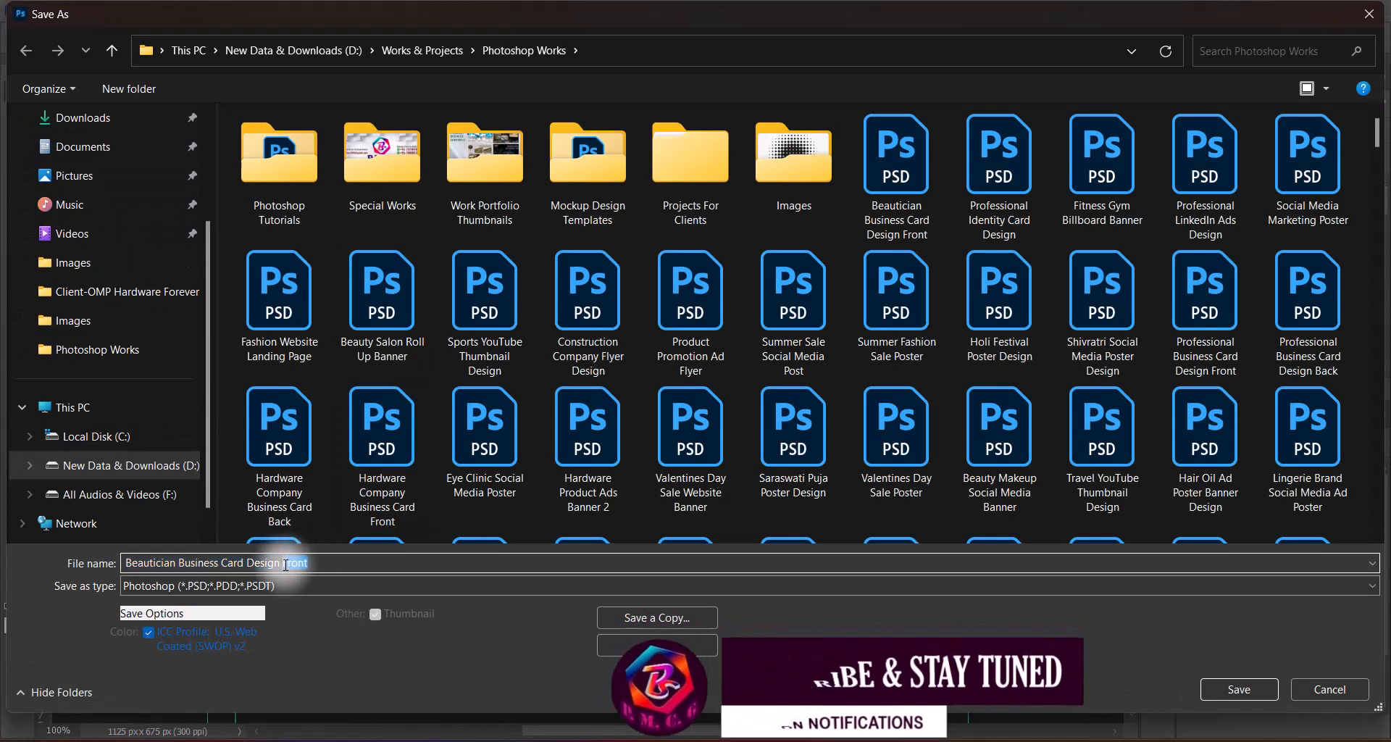
text(Back)
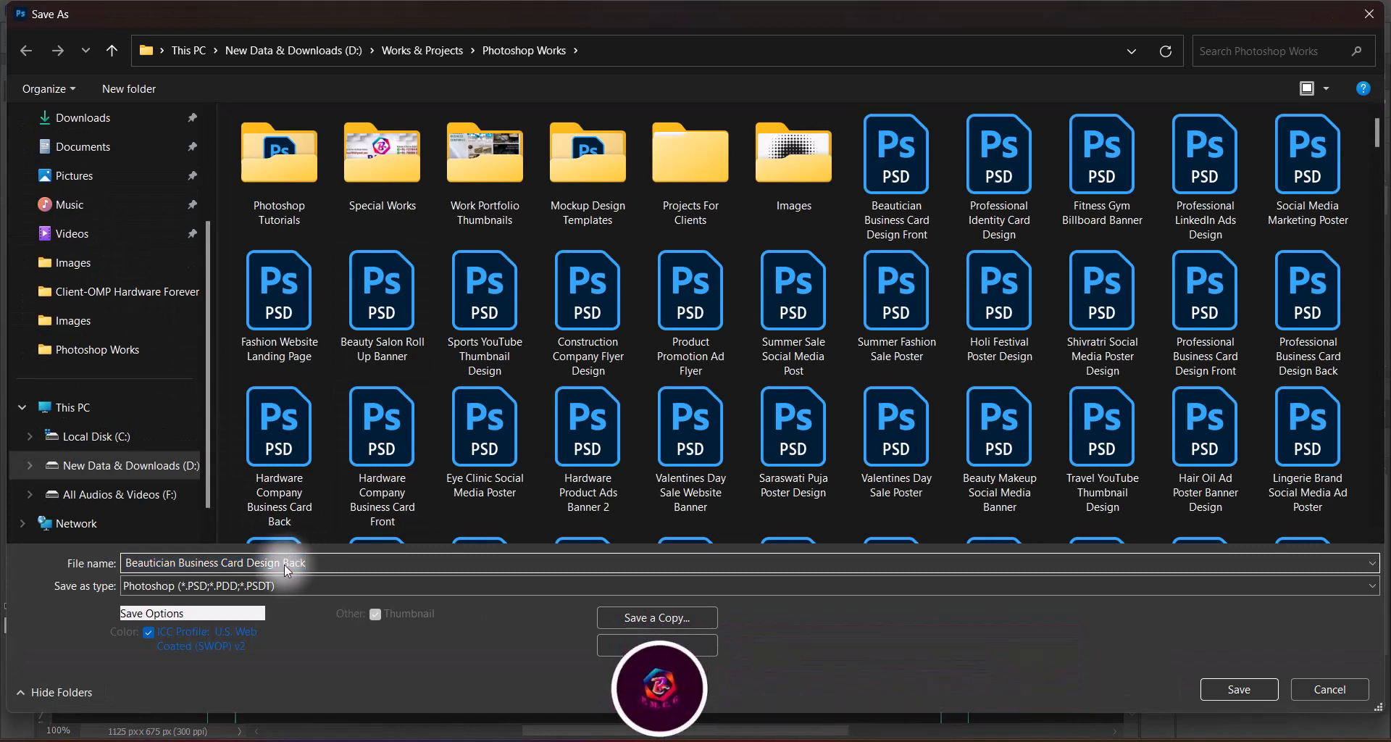
click(1262, 690)
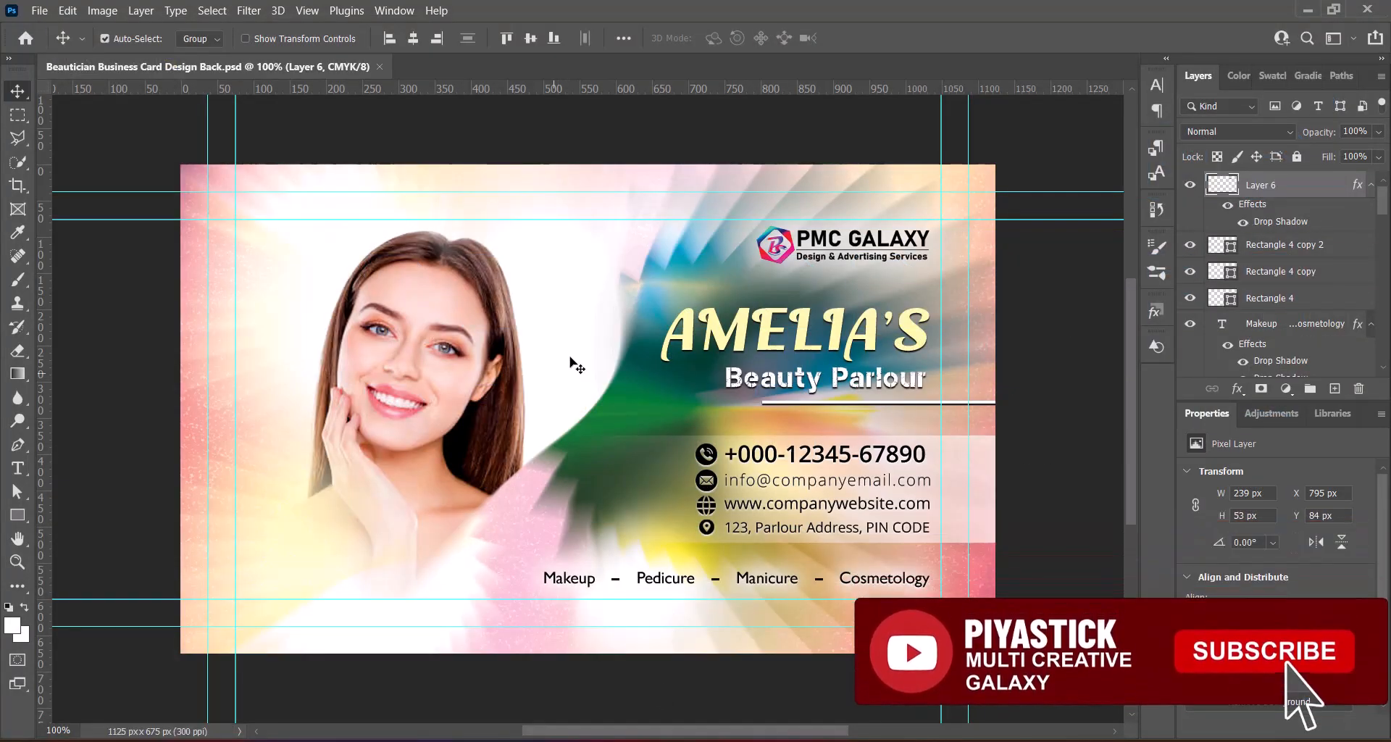
Hide the services text line and delete the three dashes between its words
click(776, 579)
click(1189, 311)
click(818, 579)
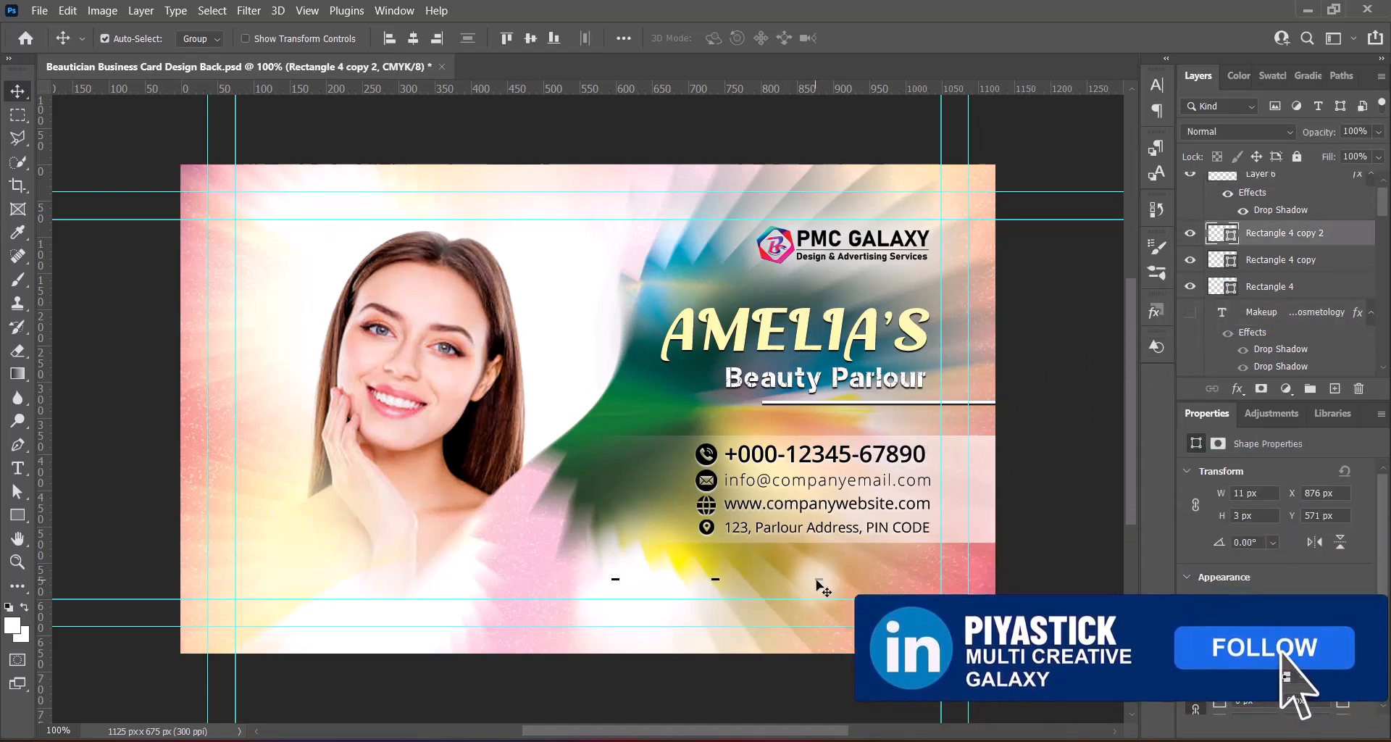
key(Delete)
key(Delete)
key(Delete)
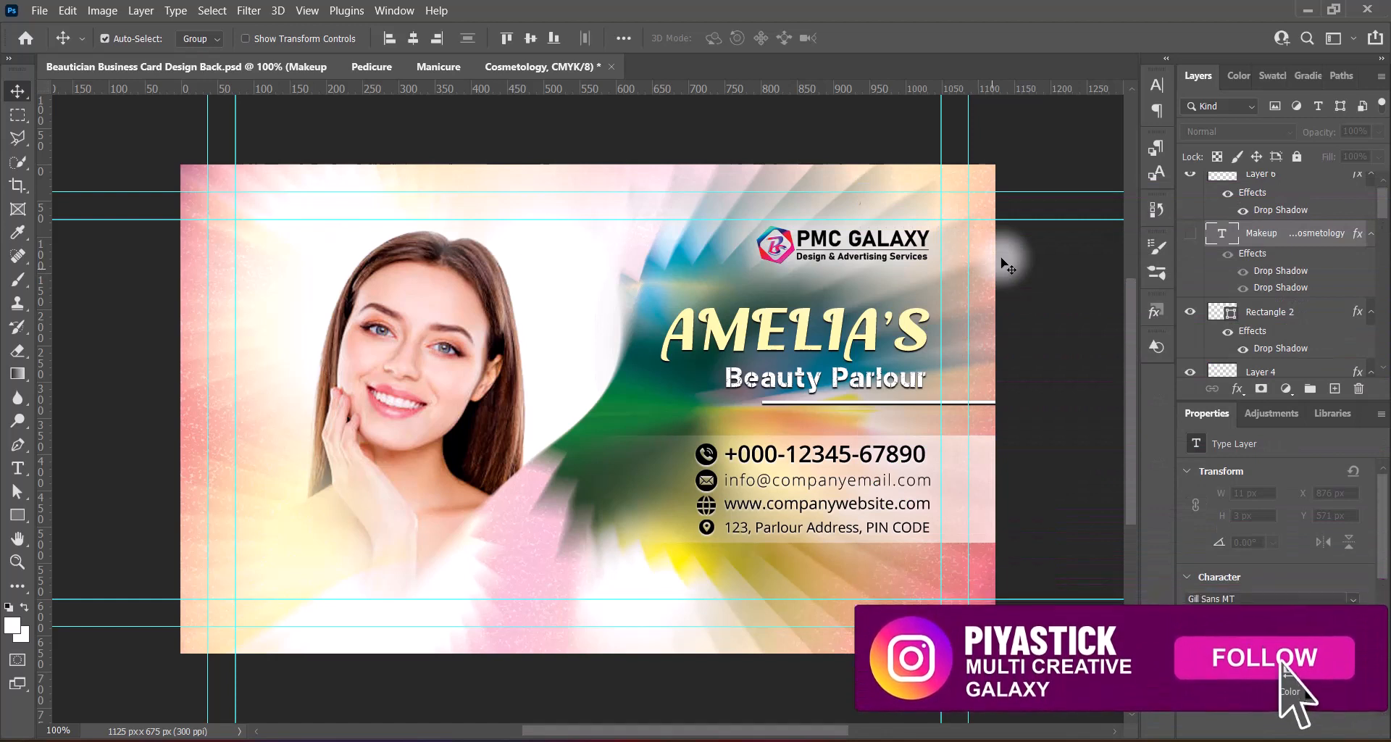
Delete the heart card shape and the woman's portrait from the card
click(464, 381)
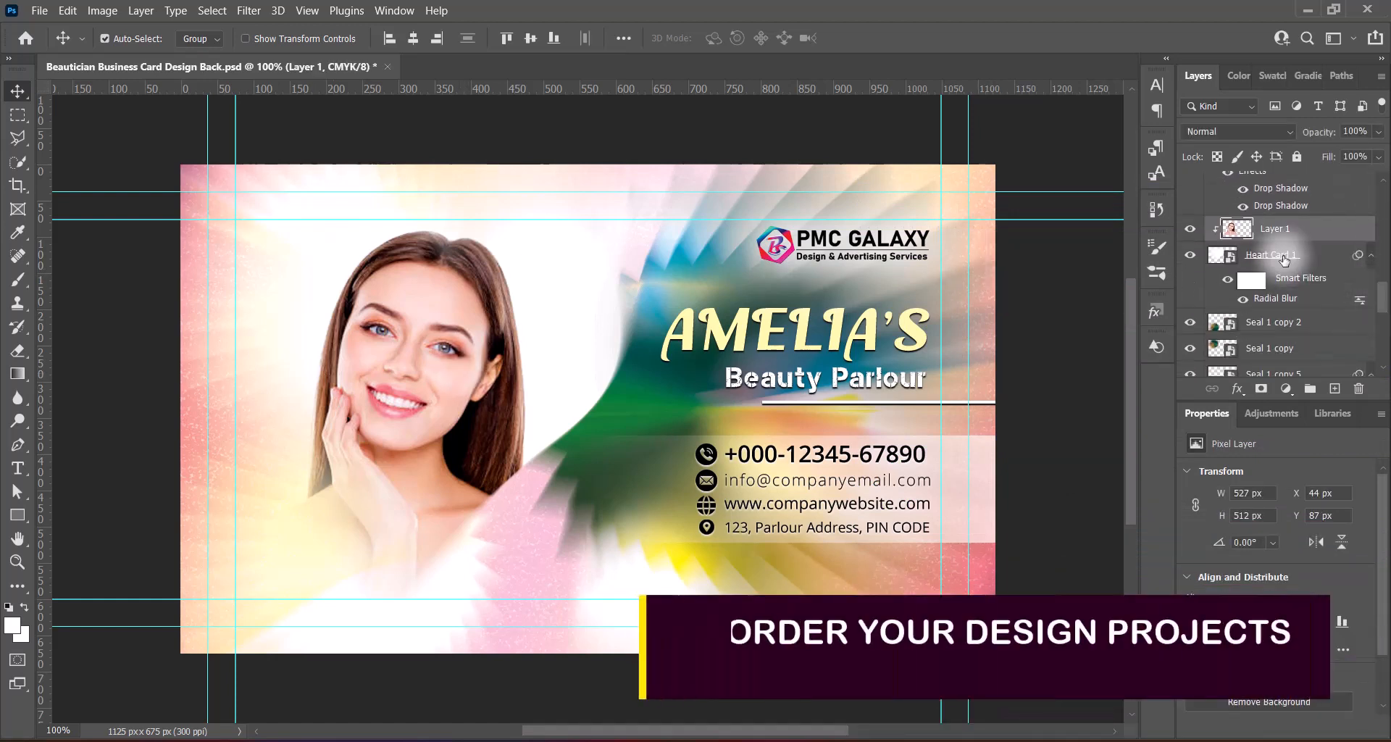
click(1284, 260)
key(Delete)
click(459, 382)
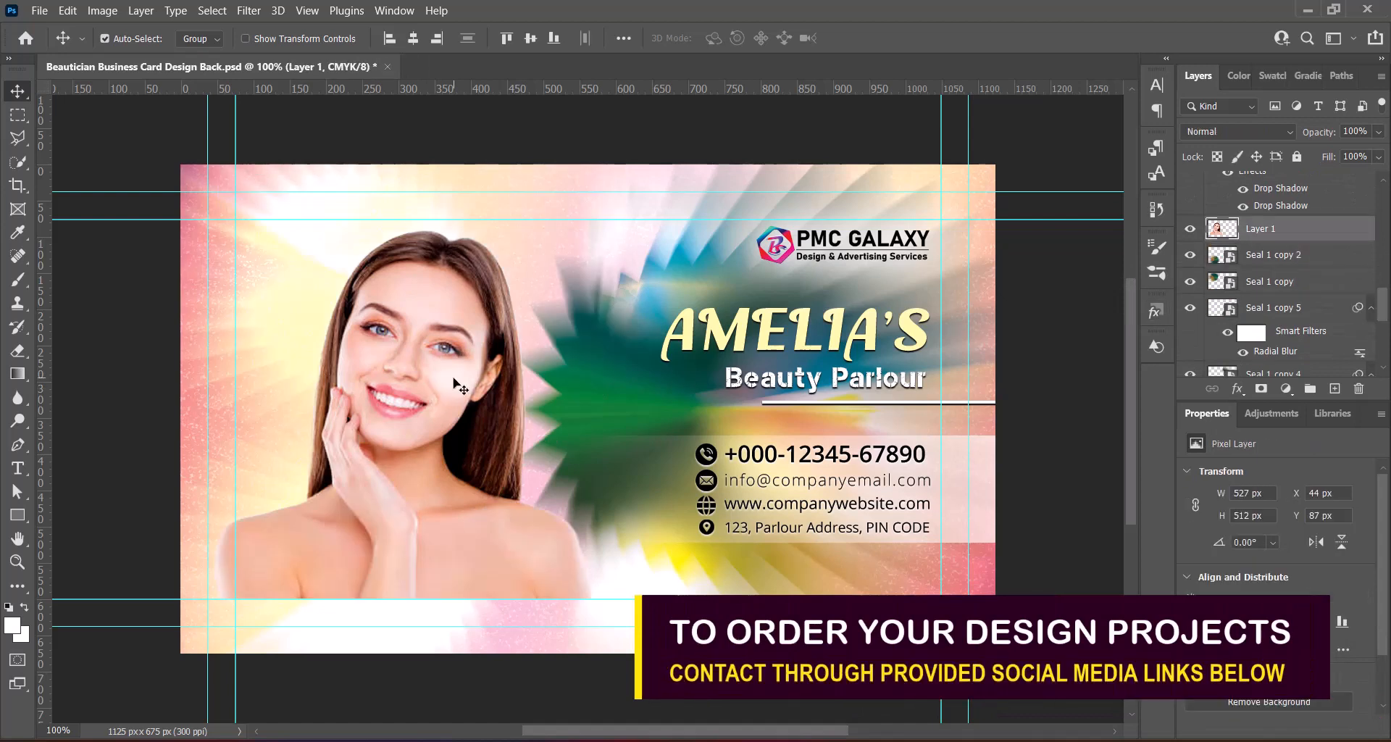
click(1358, 388)
Flip all the blurred seal shape layers horizontally as one group, from Seal 1 copy 2 down to Seal 1
click(630, 303)
click(609, 355)
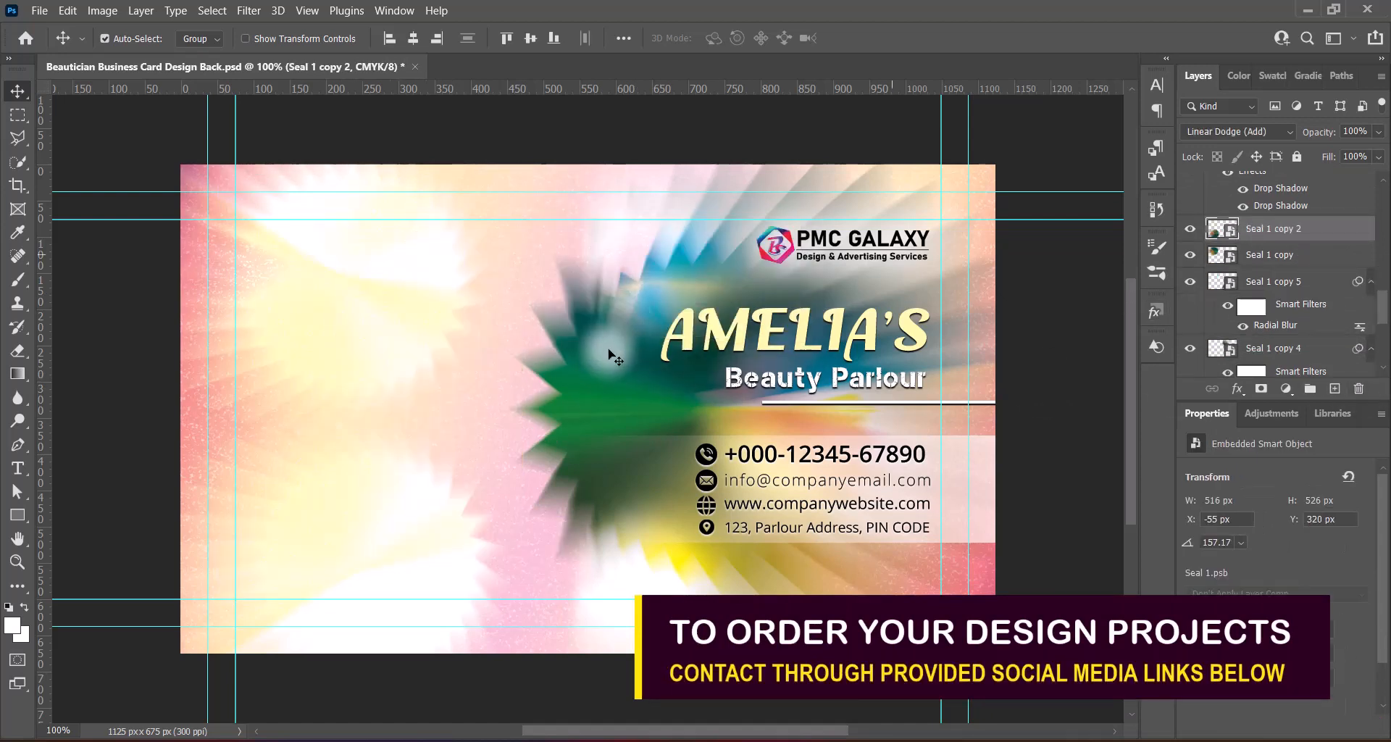
scroll(1362, 297, up, 3)
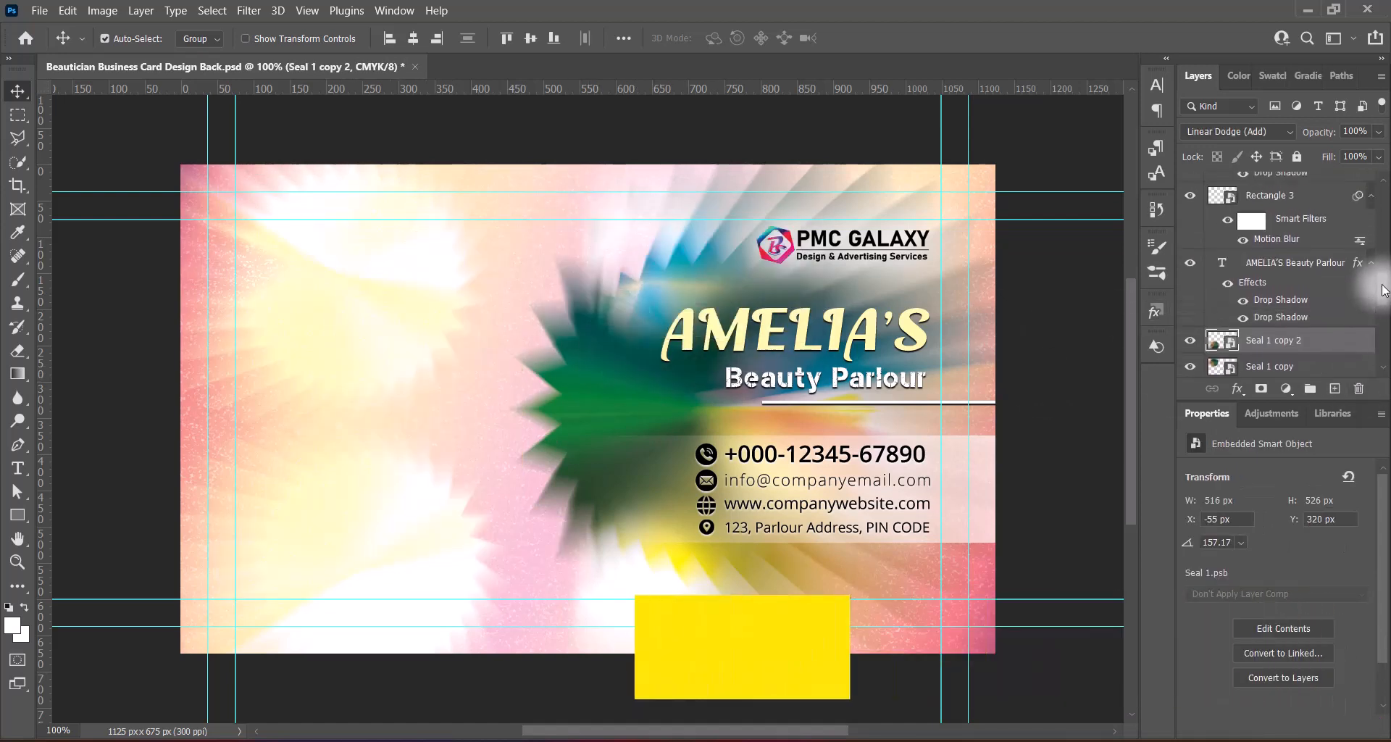
scroll(1362, 304, down, 5)
shift+click(1308, 268)
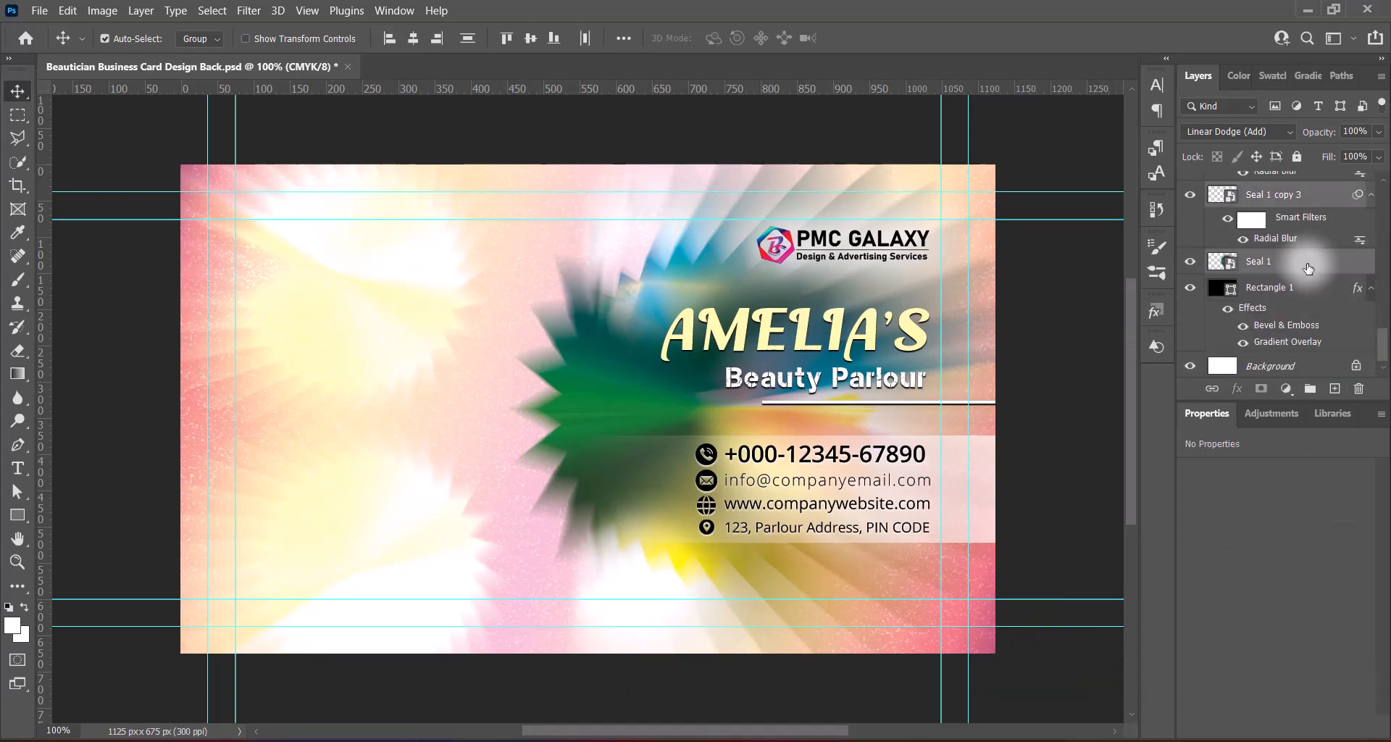
key(ctrl+t)
key(Return)
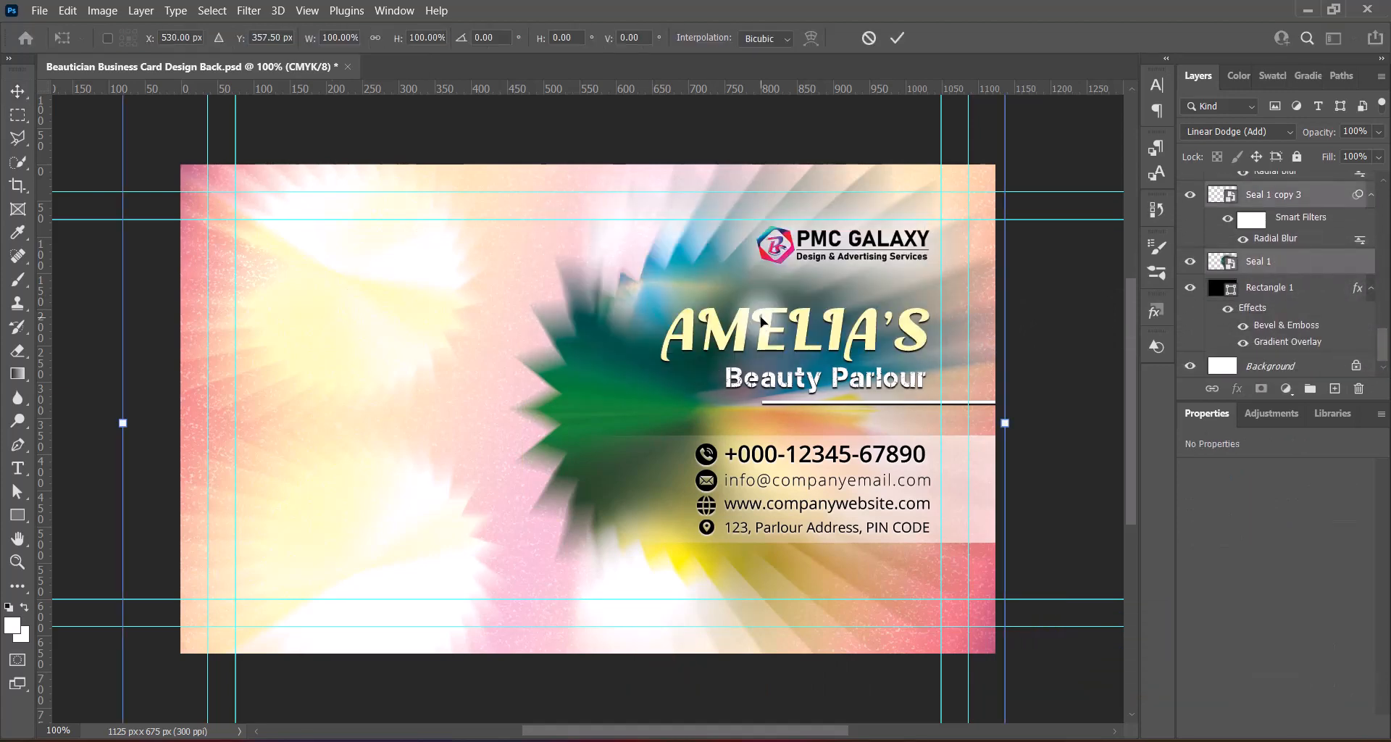
right_click(494, 370)
click(551, 694)
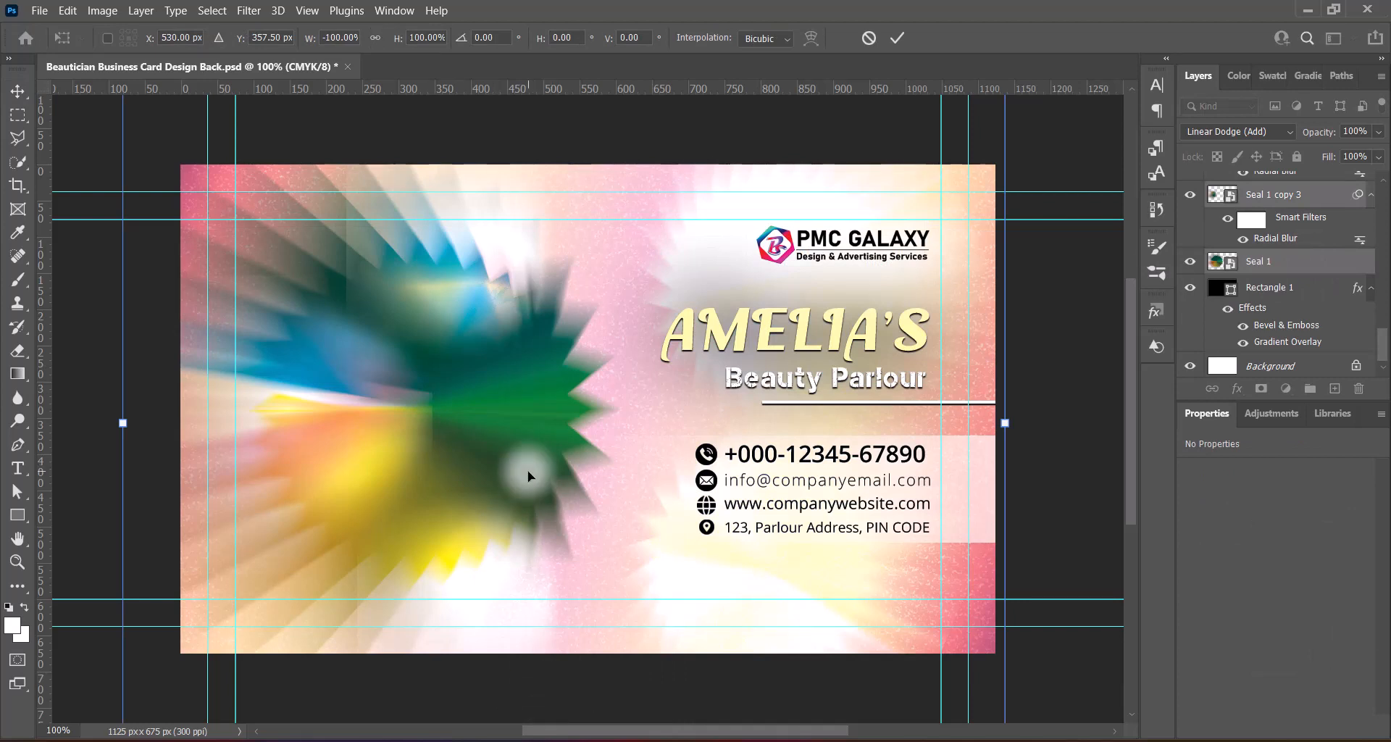
key(Return)
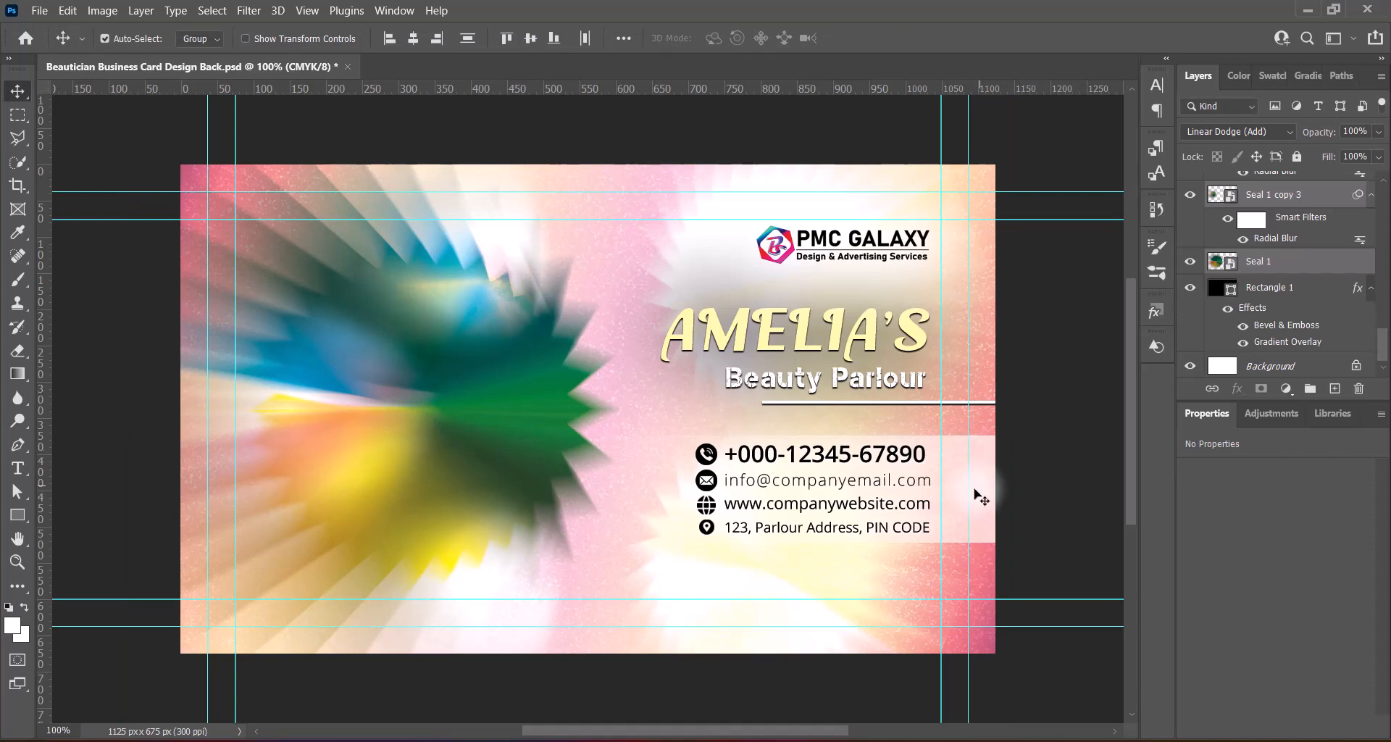
double_click(847, 463)
drag(732, 453, 913, 481)
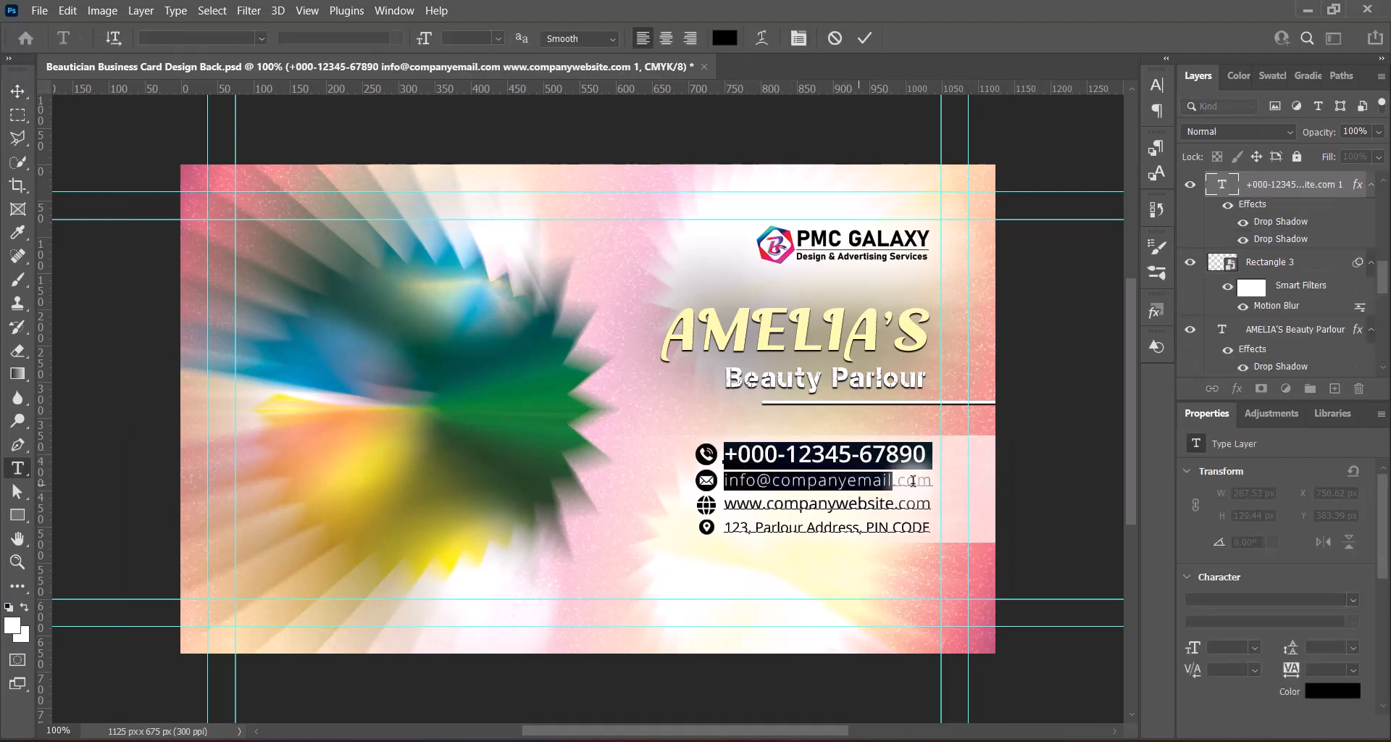
key(BackSpace)
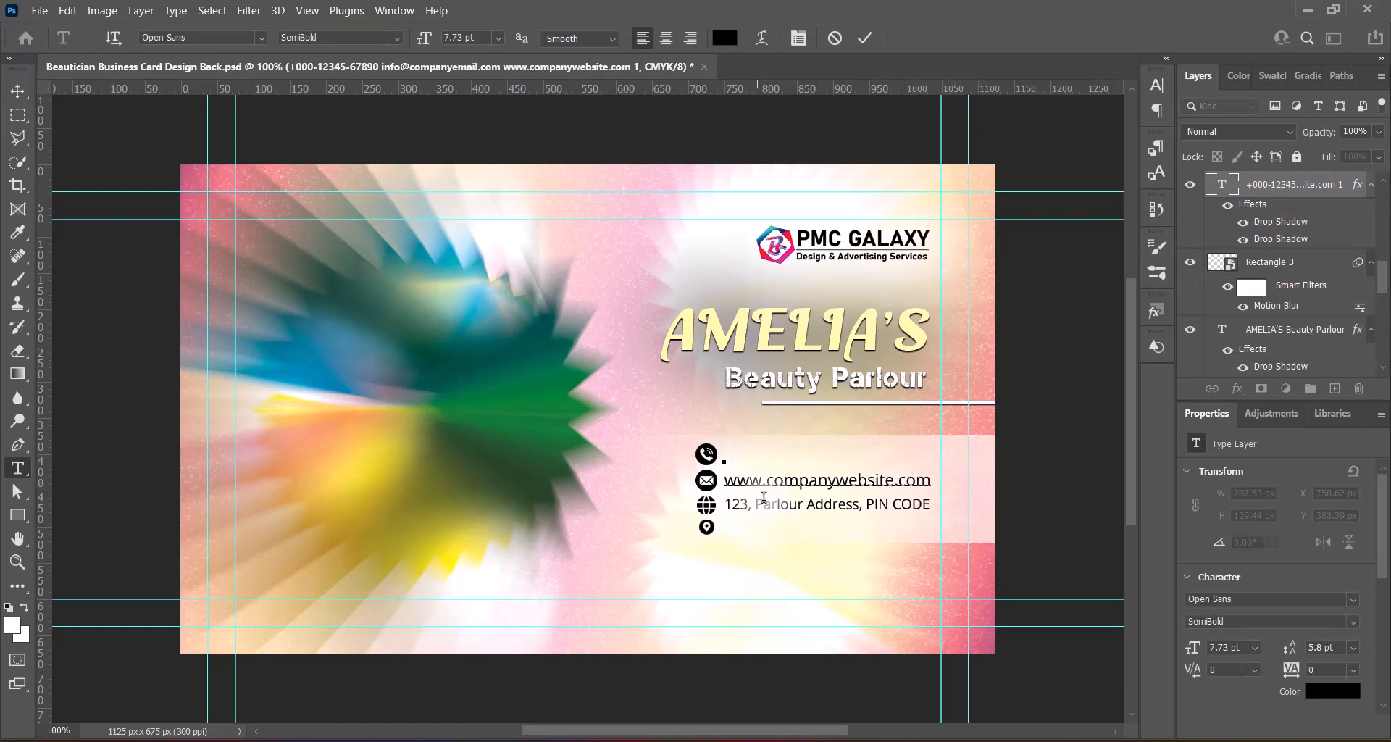
drag(727, 504, 976, 503)
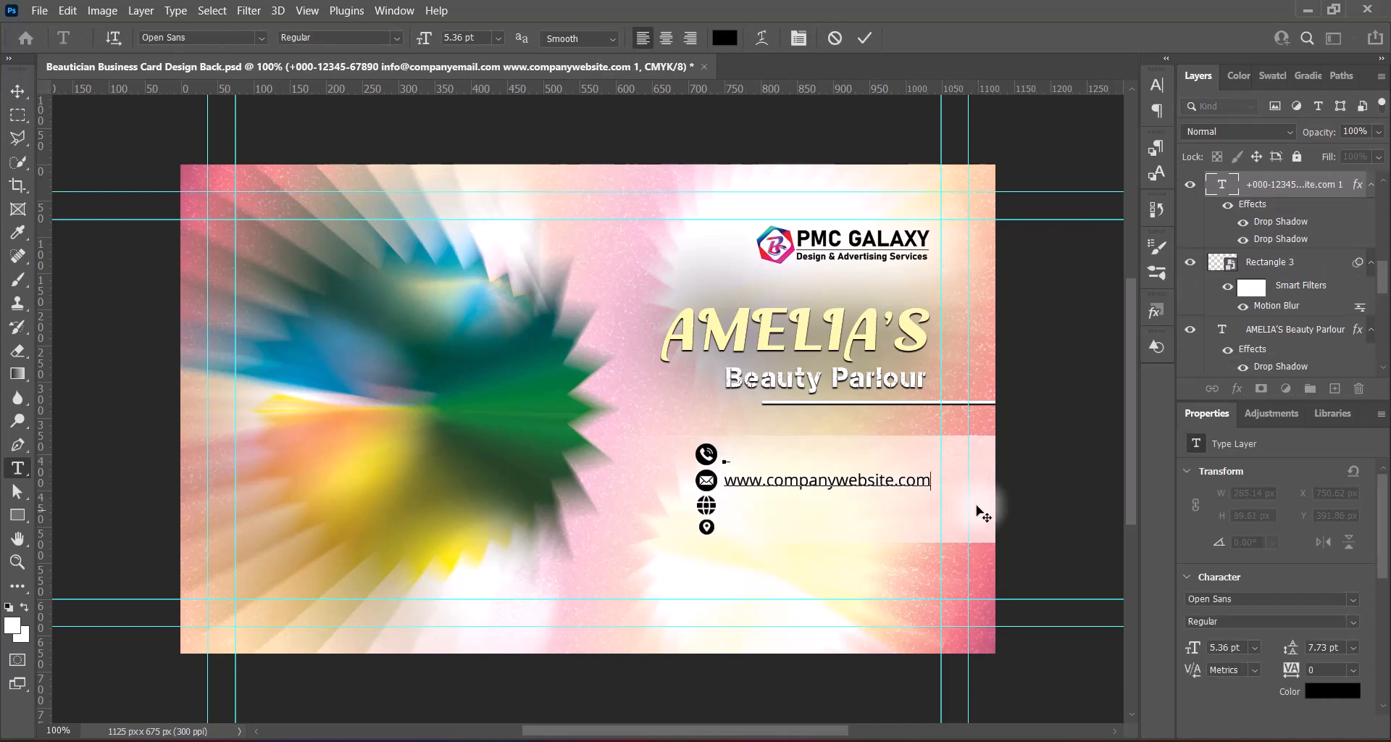
click(724, 480)
key(BackSpace)
click(862, 39)
key(v)
Delete the four contact icons and move the website text to the card's horizontal centre
click(702, 463)
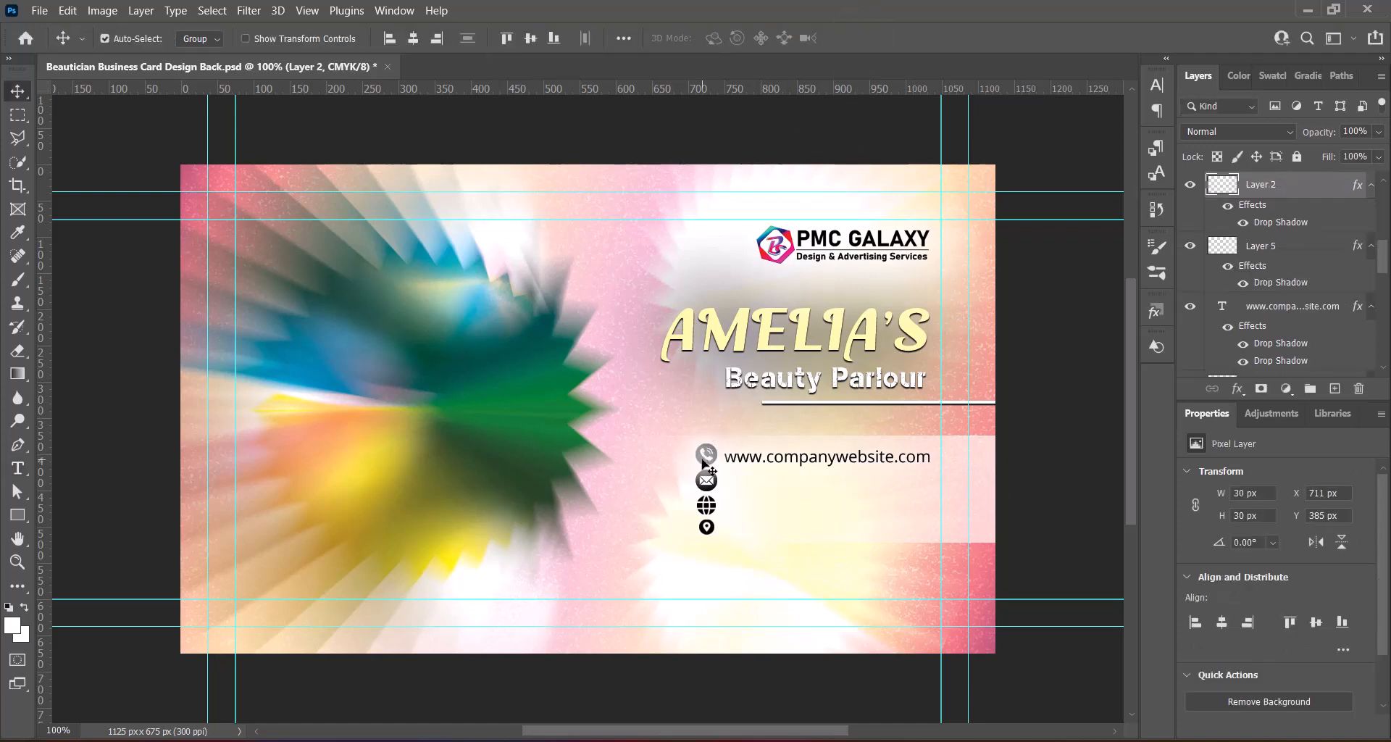
key(Delete)
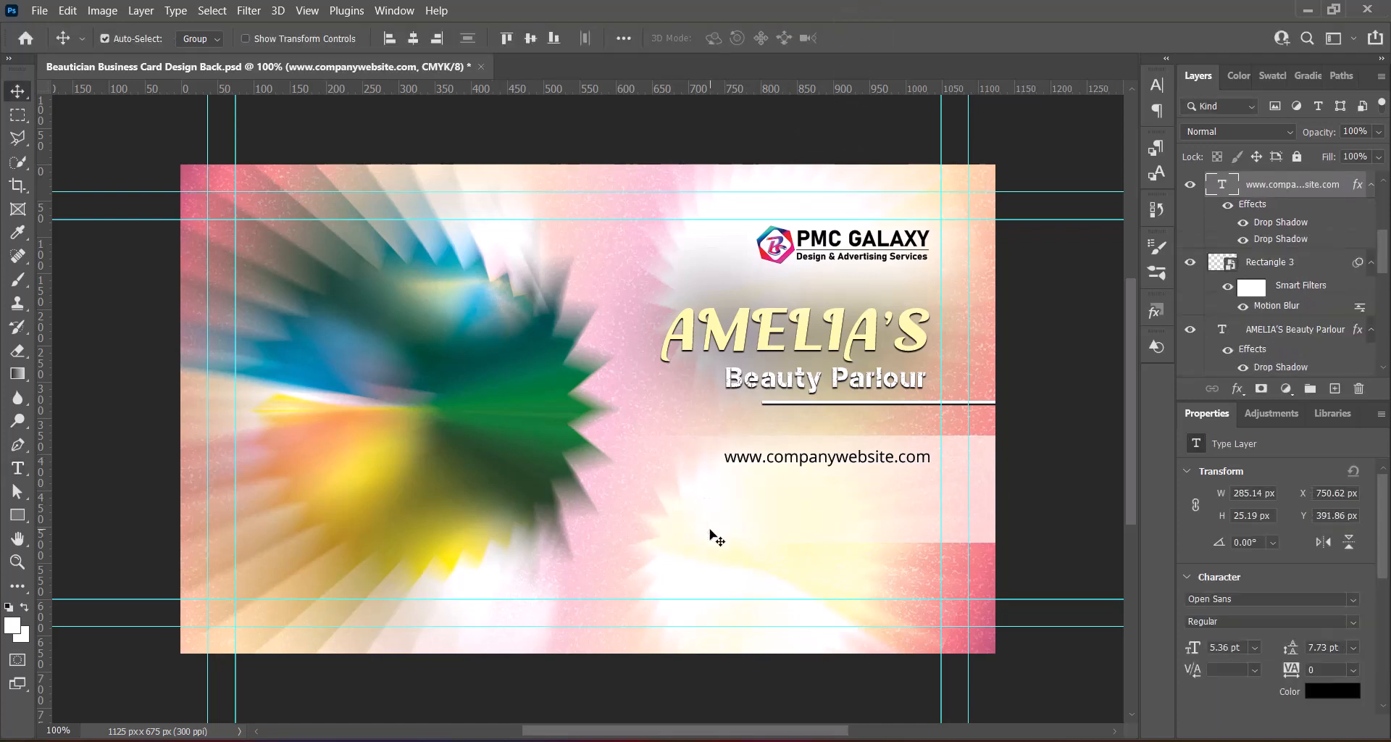
key(ctrl+t)
drag(872, 465, 636, 497)
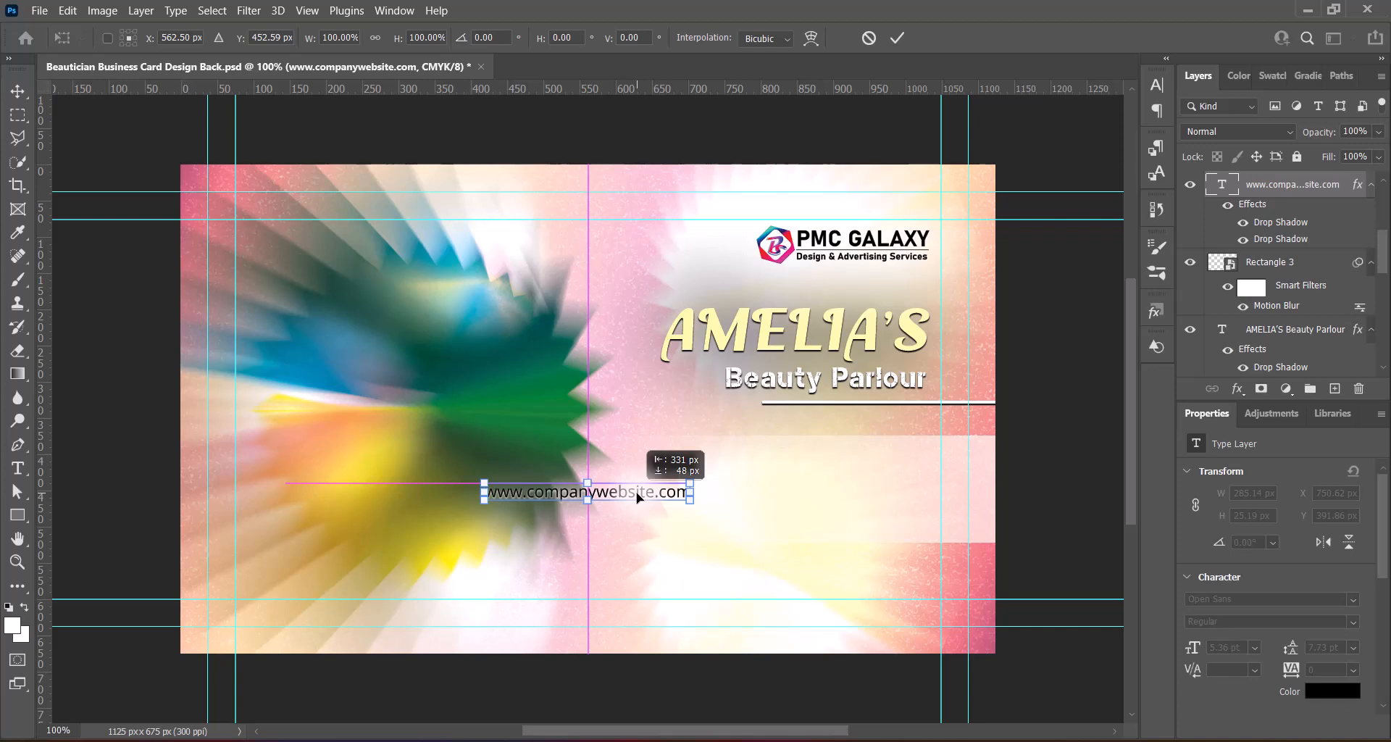
key(Return)
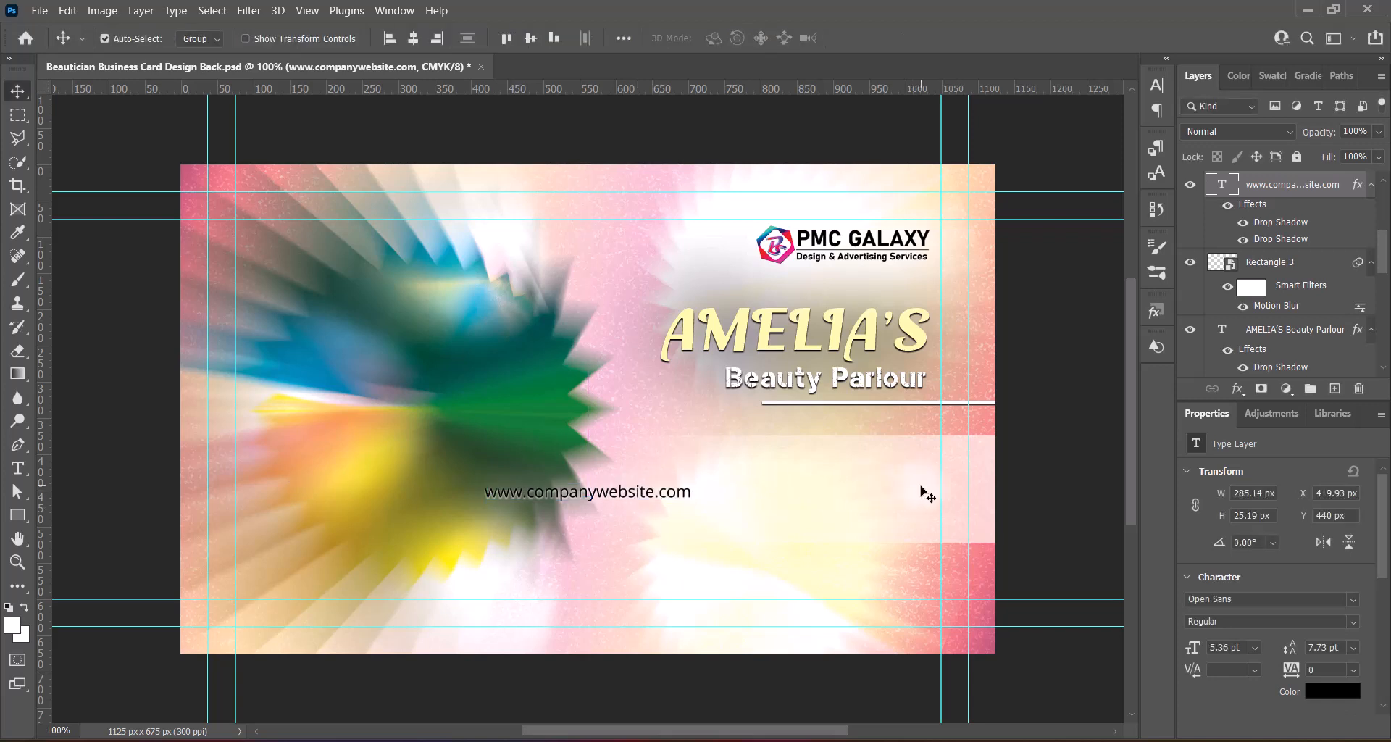
Stretch the translucent white rectangle into a 47 px high band across the card's full width, placed at Y 510 px
drag(927, 496, 700, 496)
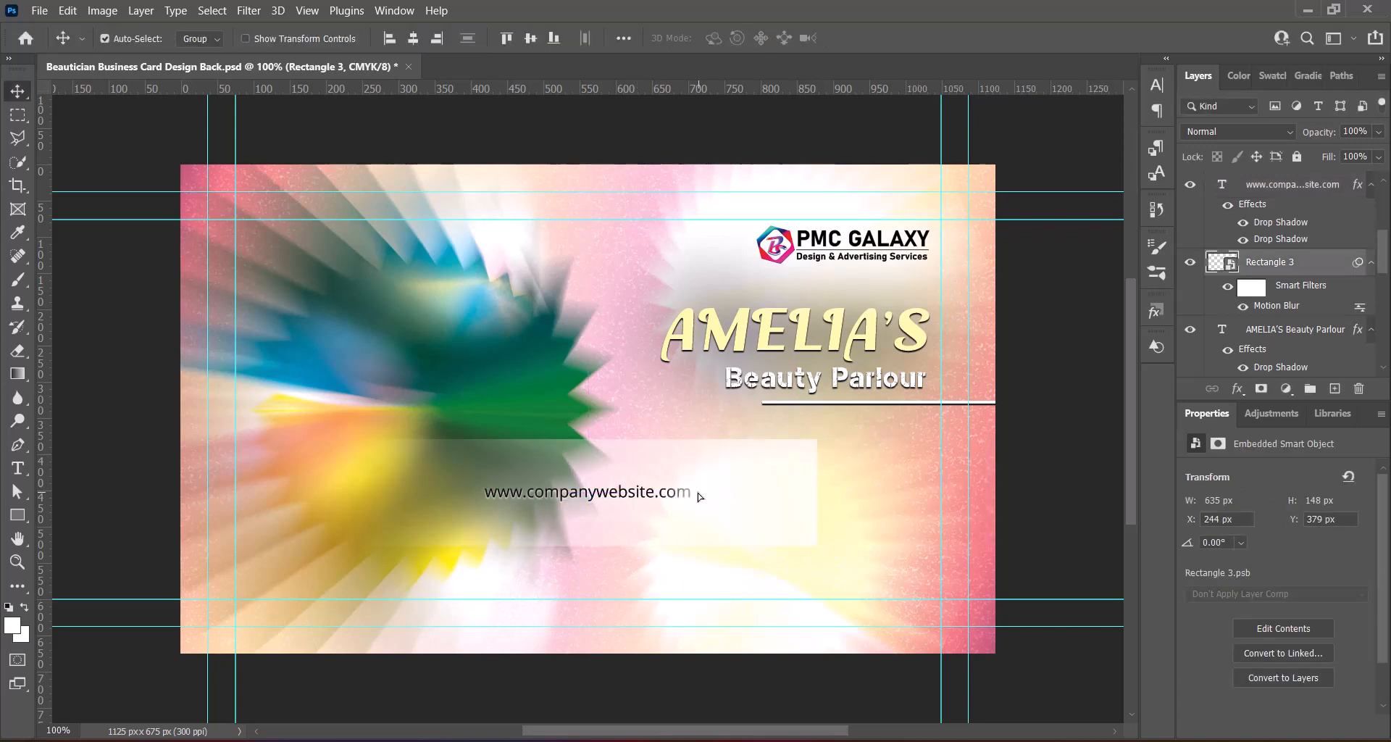
key(ctrl+t)
drag(818, 492, 968, 492)
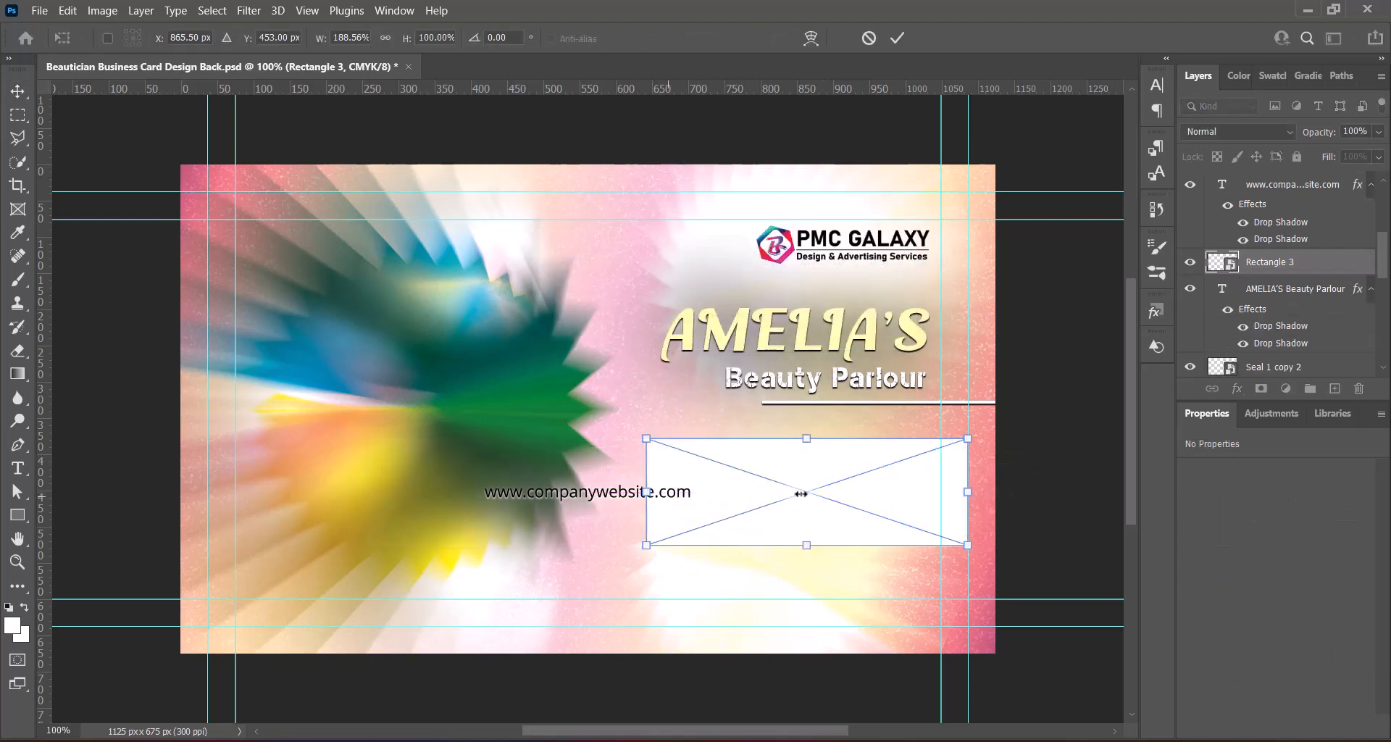
drag(646, 492, 484, 491)
drag(726, 441, 726, 505)
key(Return)
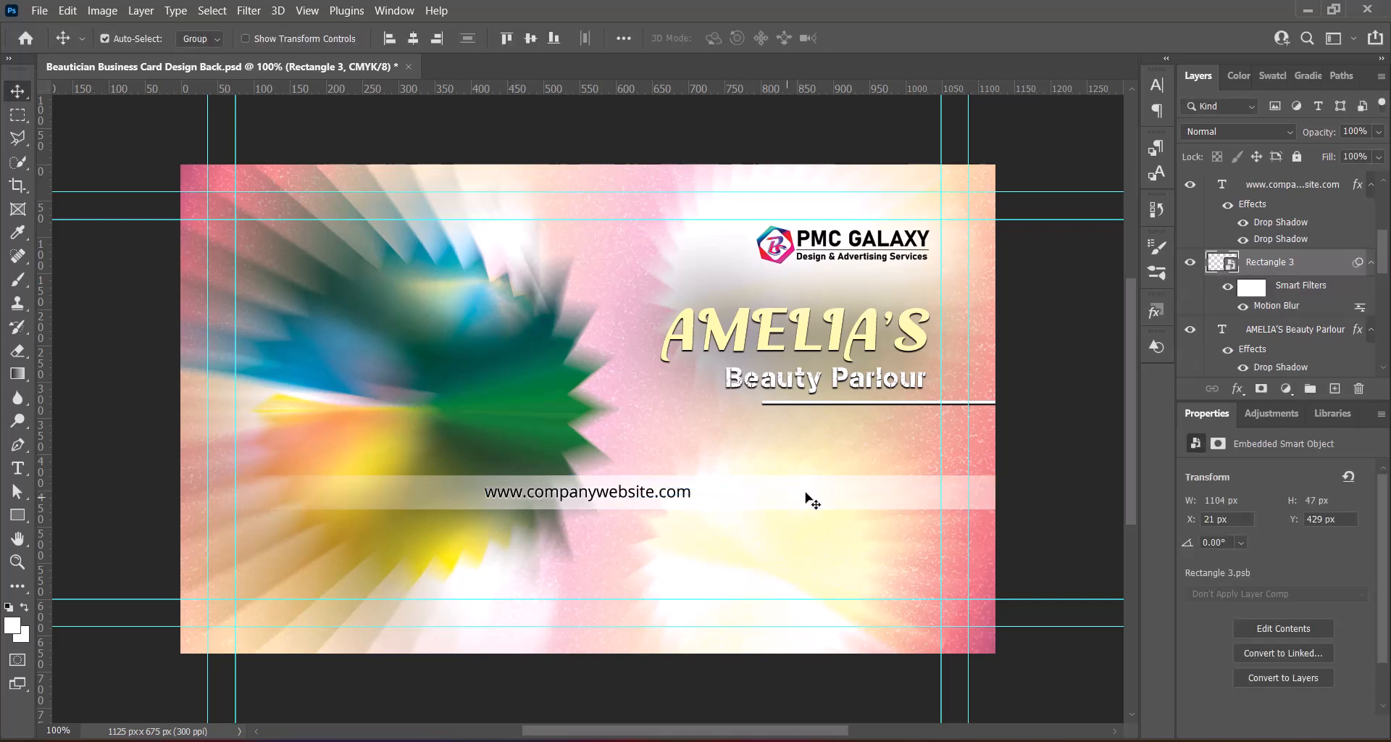
drag(810, 498, 767, 559)
key(ctrl+t)
key(Return)
drag(196, 551, 359, 554)
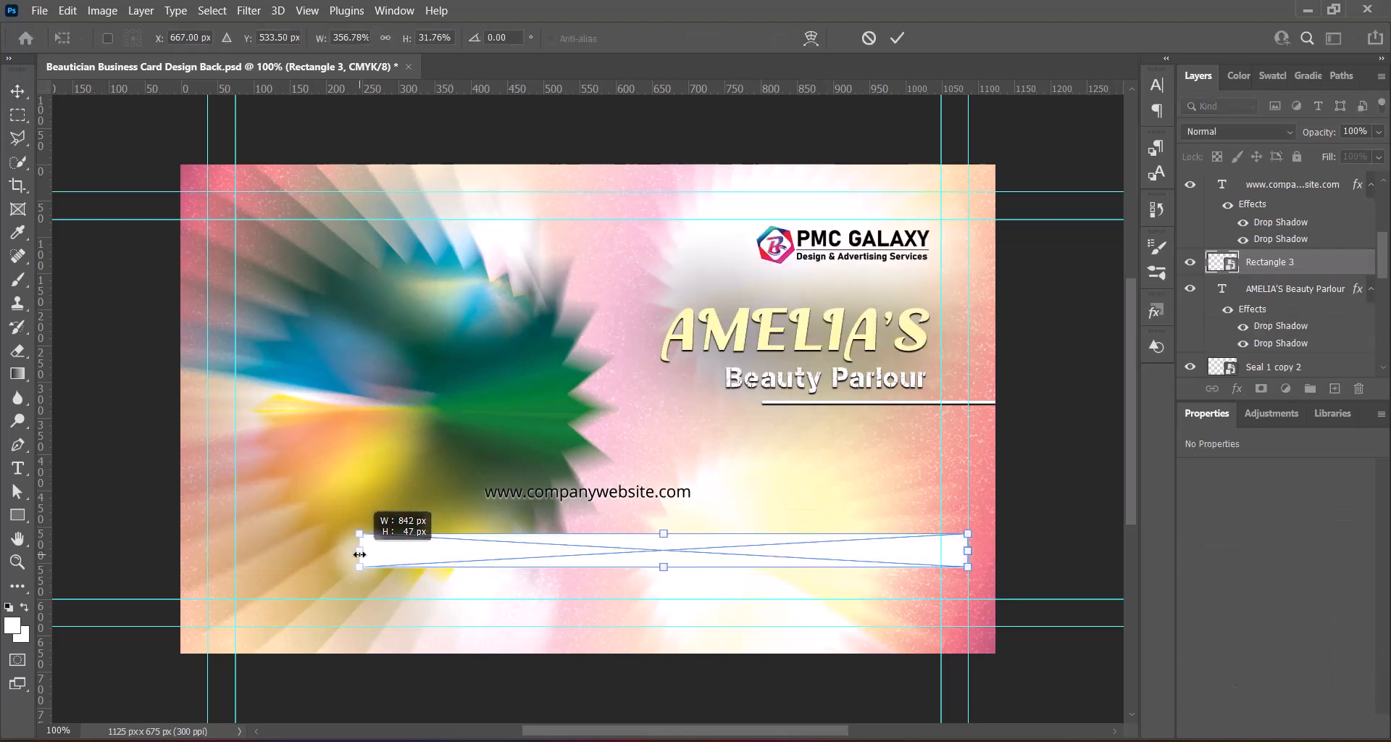
key(Escape)
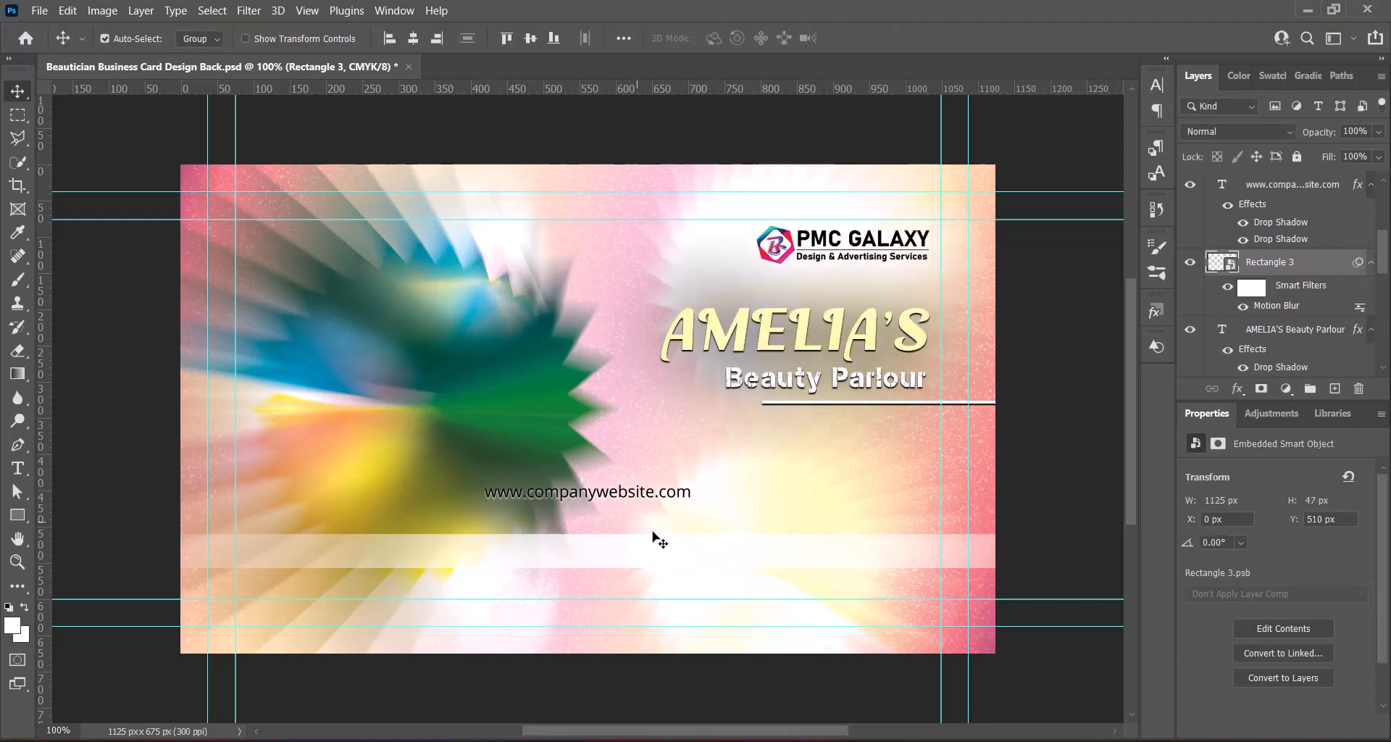
Place the website text on the translucent band, set its font size to 6 pt and centre it horizontally
drag(638, 494, 639, 552)
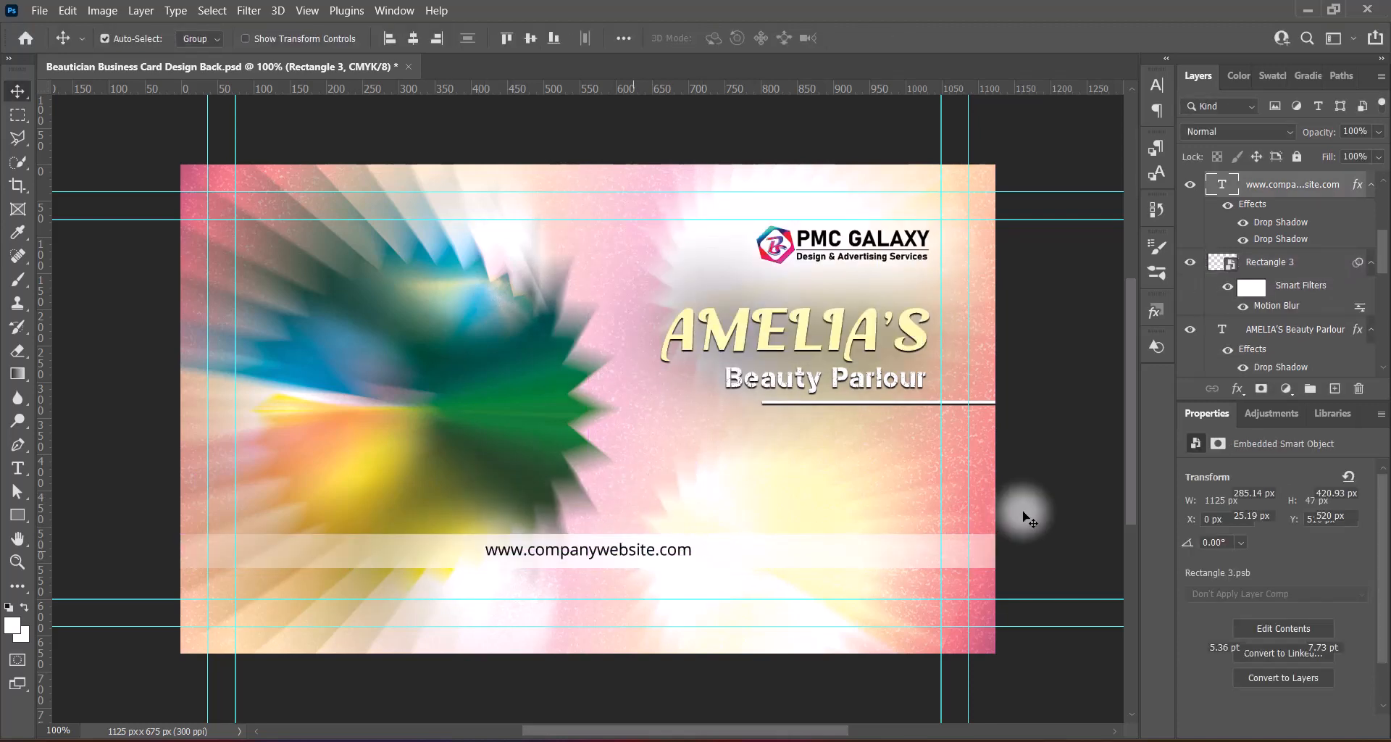
double_click(687, 553)
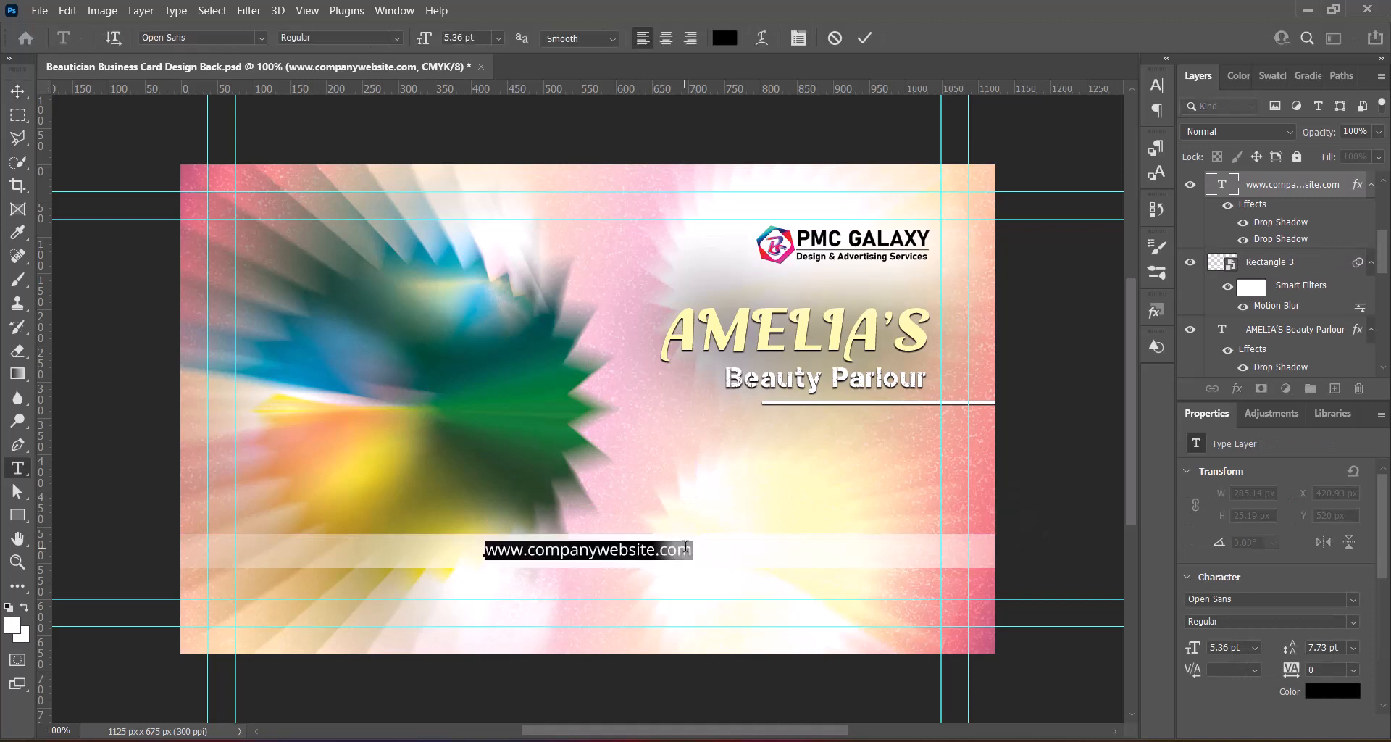
click(497, 37)
click(488, 52)
click(866, 38)
key(ctrl+t)
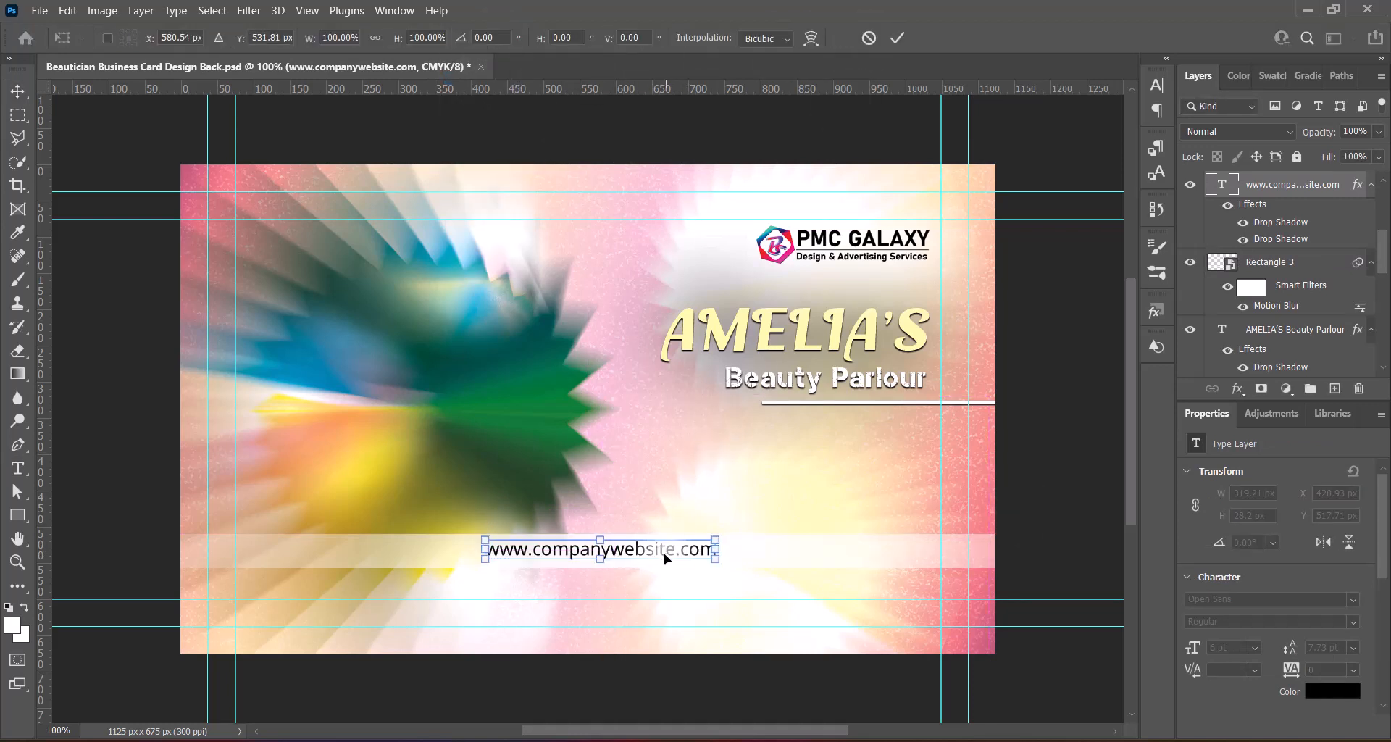
drag(667, 558, 656, 559)
click(1038, 536)
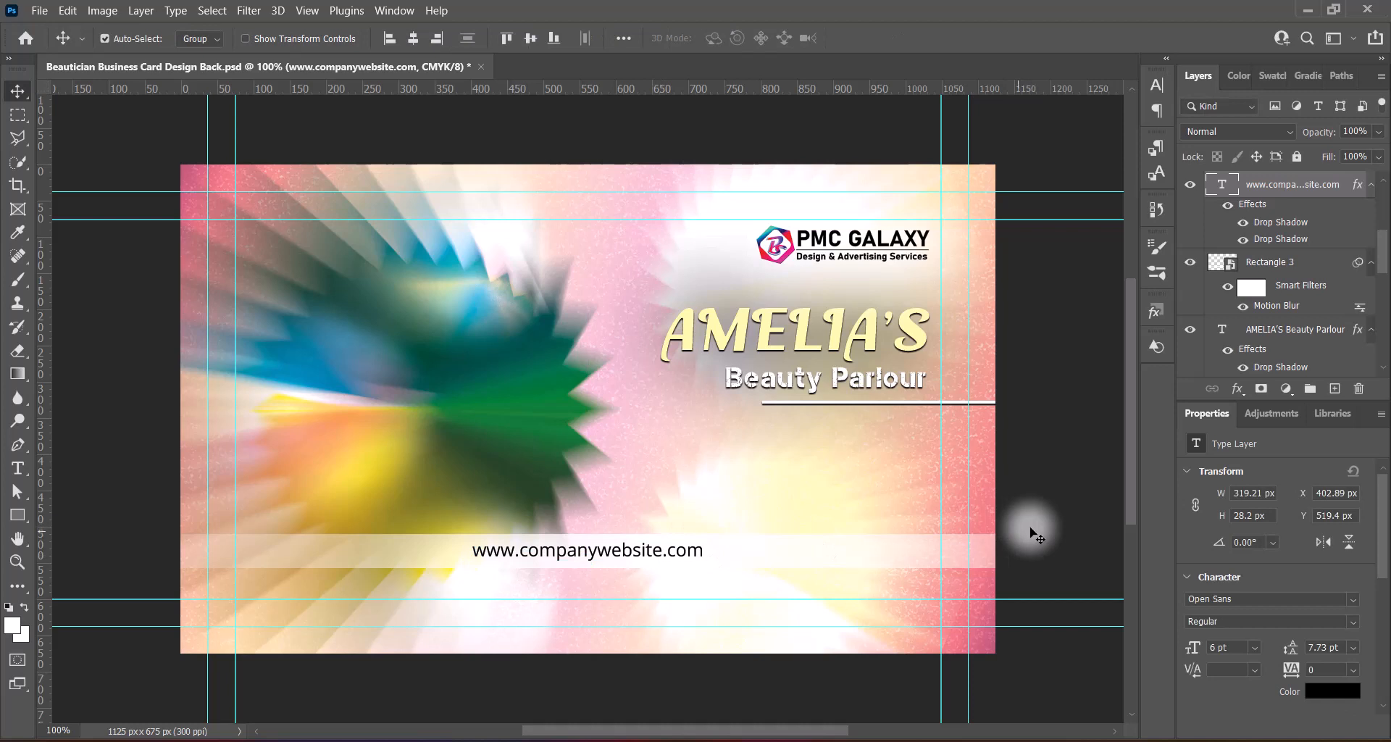
Centre-align the AMELIA'S Beauty Parlour text, move it to the card's middle and enlarge it to about 482 px wide
double_click(922, 335)
click(666, 37)
click(863, 38)
drag(801, 344, 593, 368)
key(ctrl+t)
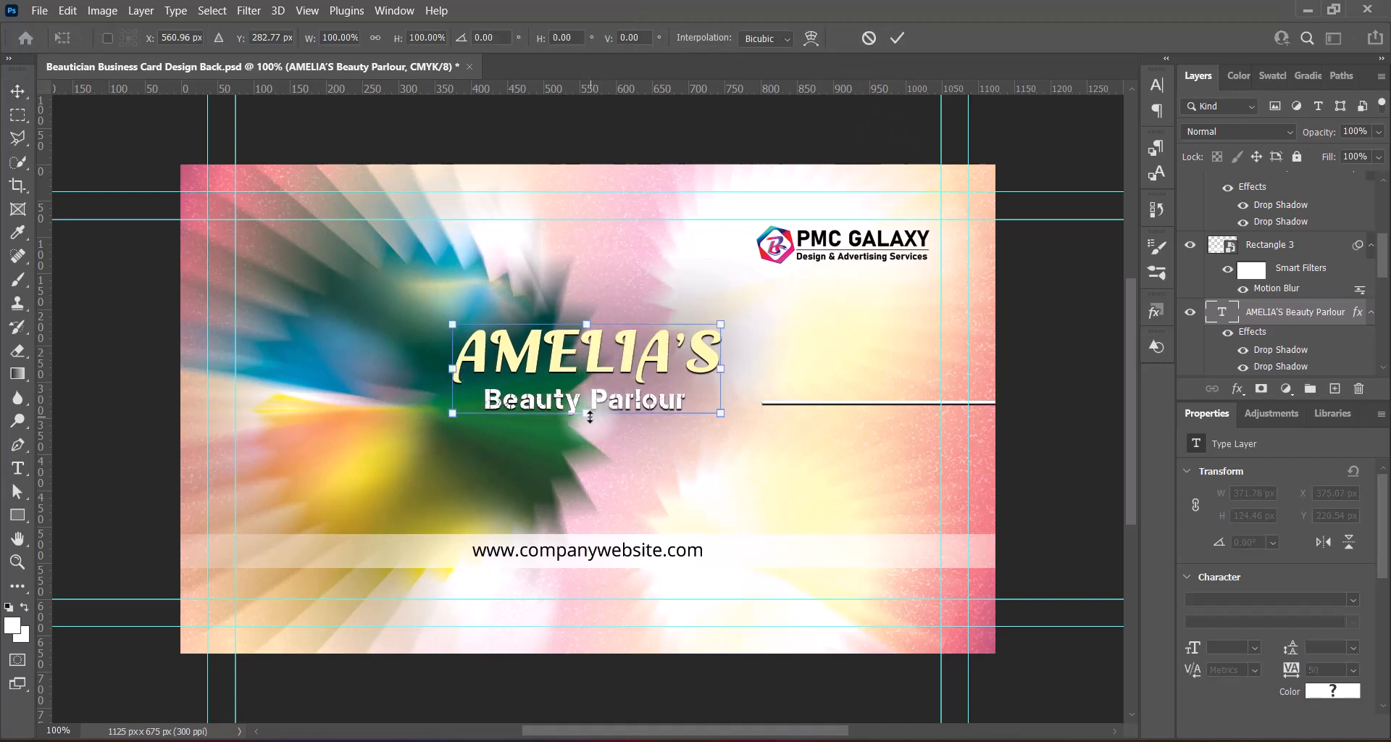
drag(587, 414, 587, 441)
drag(640, 356, 643, 389)
key(Return)
Centre the white line beneath Beauty Parlour and the PMC Galaxy logo above the parlour name
drag(911, 402, 613, 482)
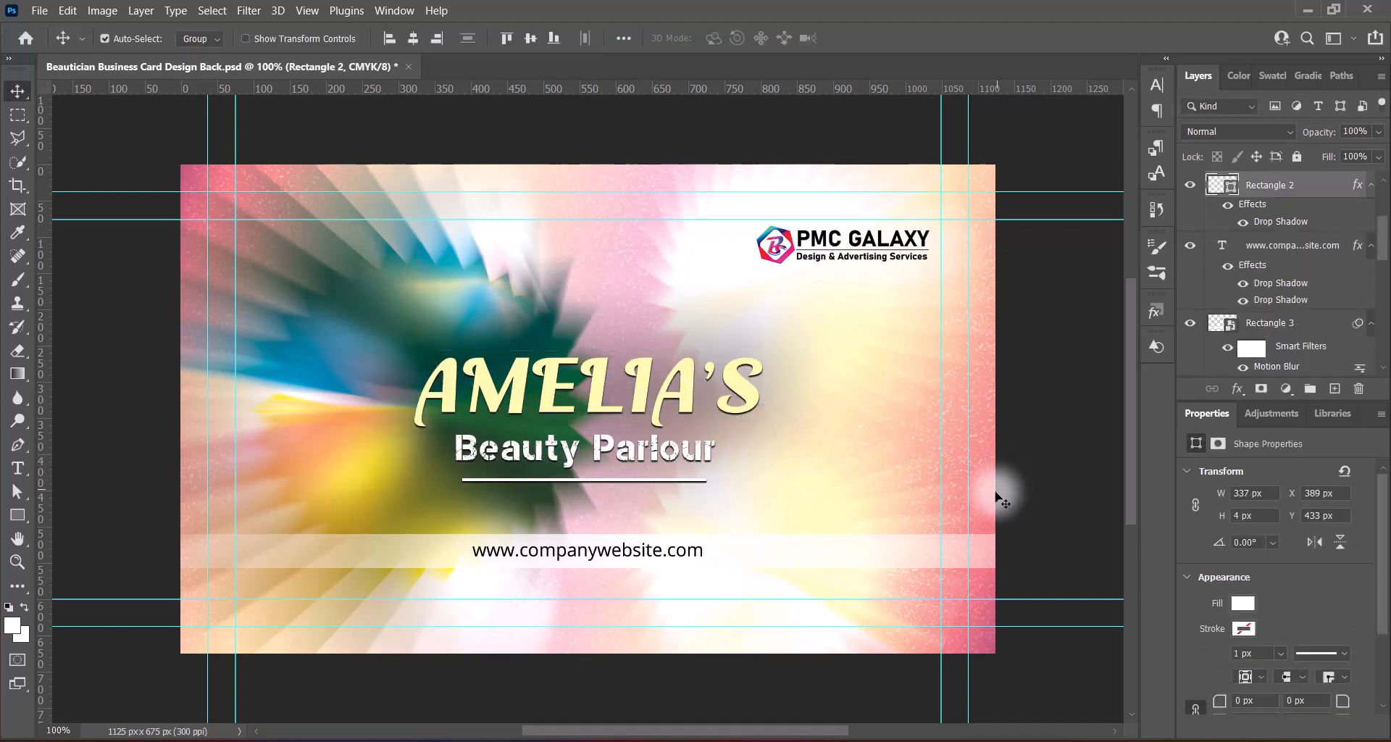
click(911, 243)
key(ctrl+t)
key(Escape)
click(910, 242)
key(ctrl+t)
drag(911, 242, 655, 258)
click(1017, 351)
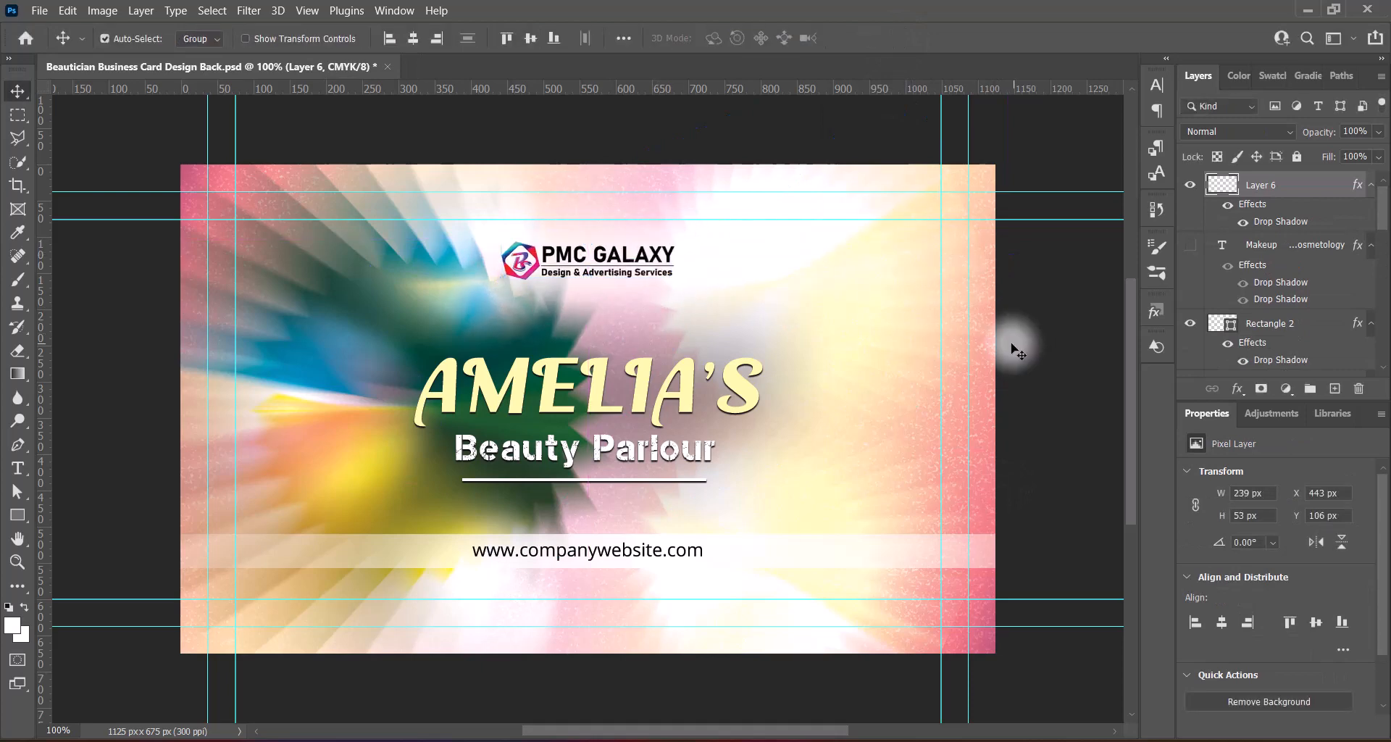
Give the translucent band a black drop shadow with 21% opacity, 0% spread and 27 px size
click(781, 557)
right_click(1220, 321)
click(1205, 330)
click(95, 405)
click(468, 134)
click(864, 376)
click(1264, 151)
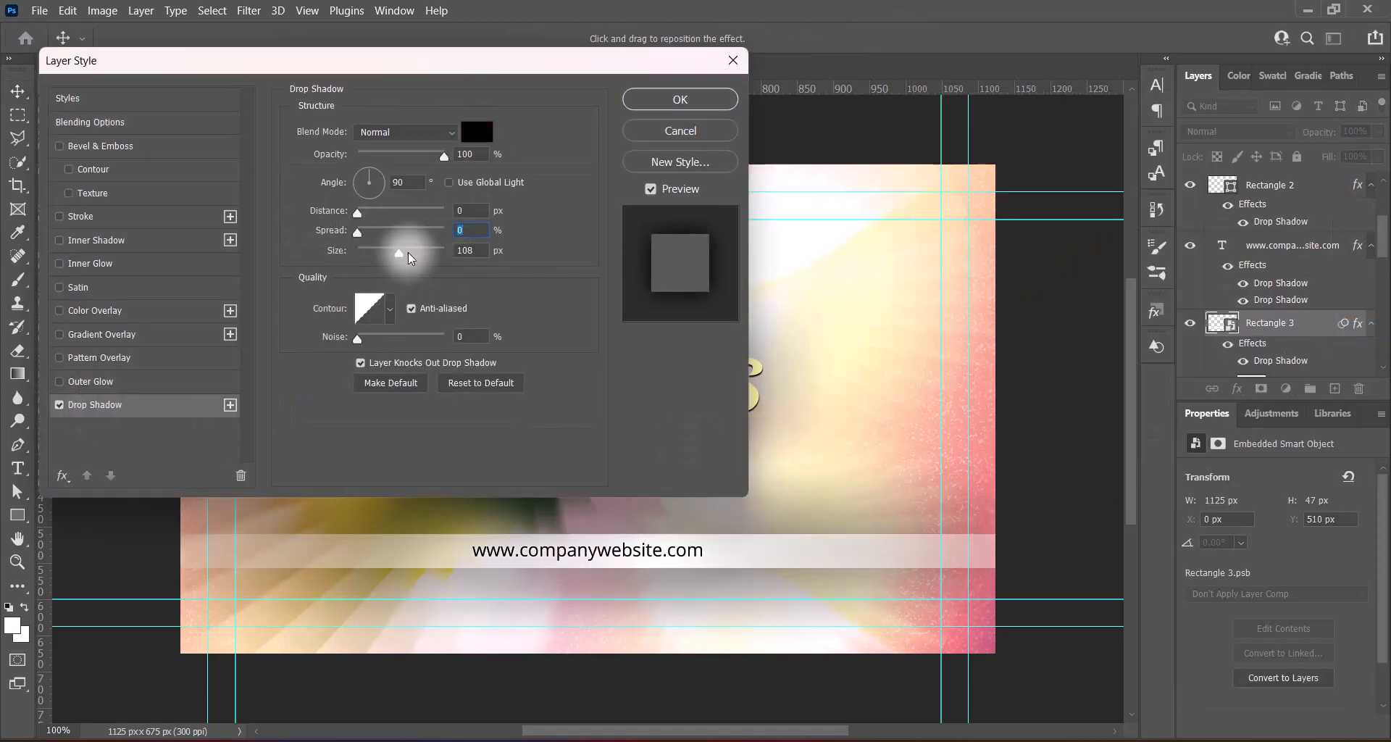
drag(411, 259, 374, 252)
drag(443, 156, 375, 156)
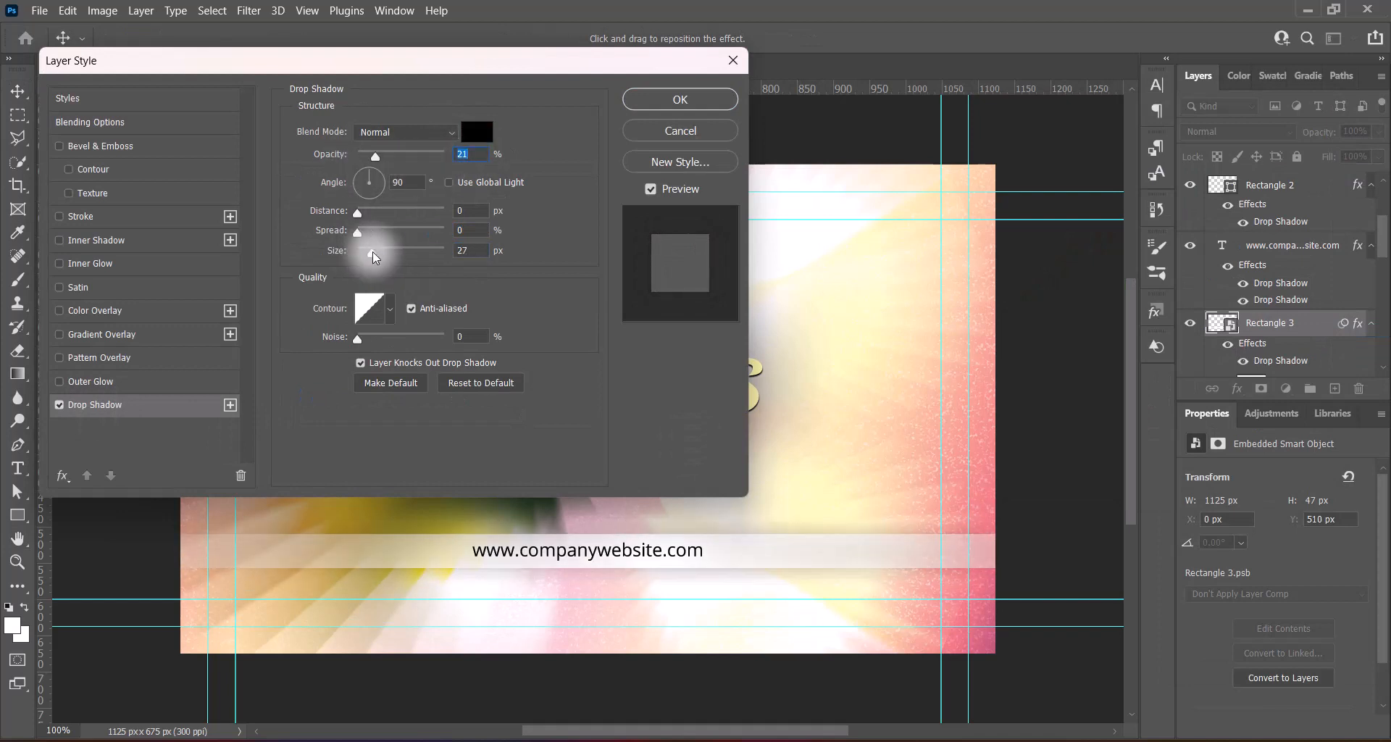
click(679, 99)
click(1048, 406)
Nudge the parlour name and the line beneath it slightly upward together
click(695, 486)
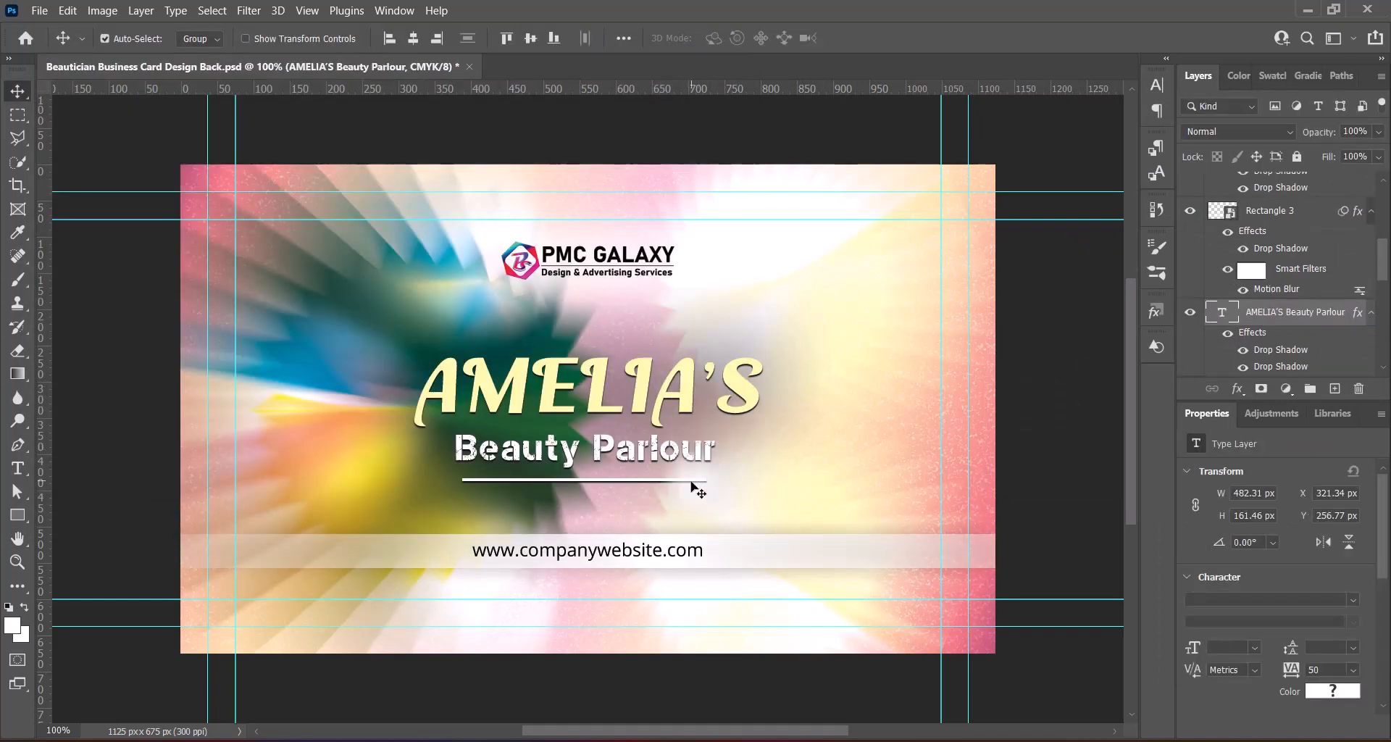
shift+click(692, 482)
key(Up)
key(Up)
key(Up)
key(Up)
key(Up)
key(Up)
key(Up)
key(Up)
key(Up)
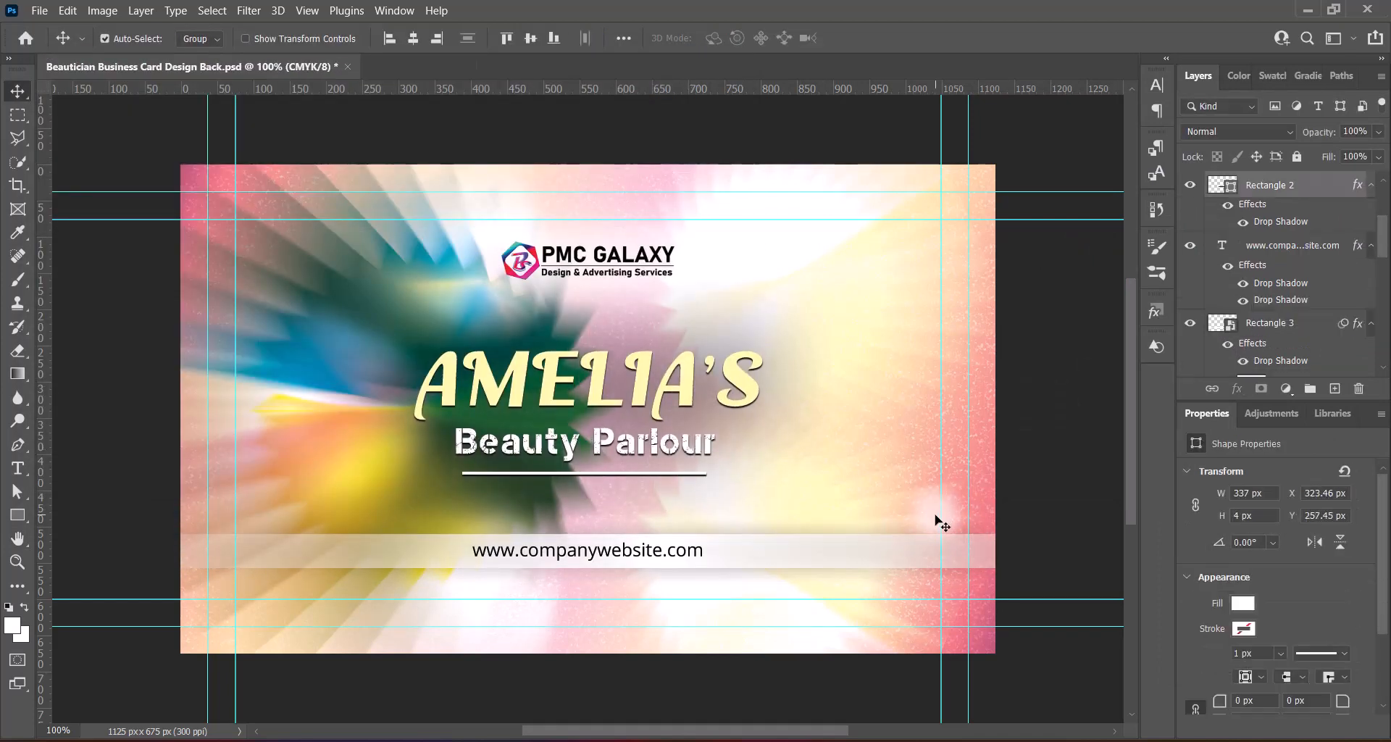
click(1048, 477)
Nudge the PMC Galaxy logo slightly upward and save the back design
click(658, 262)
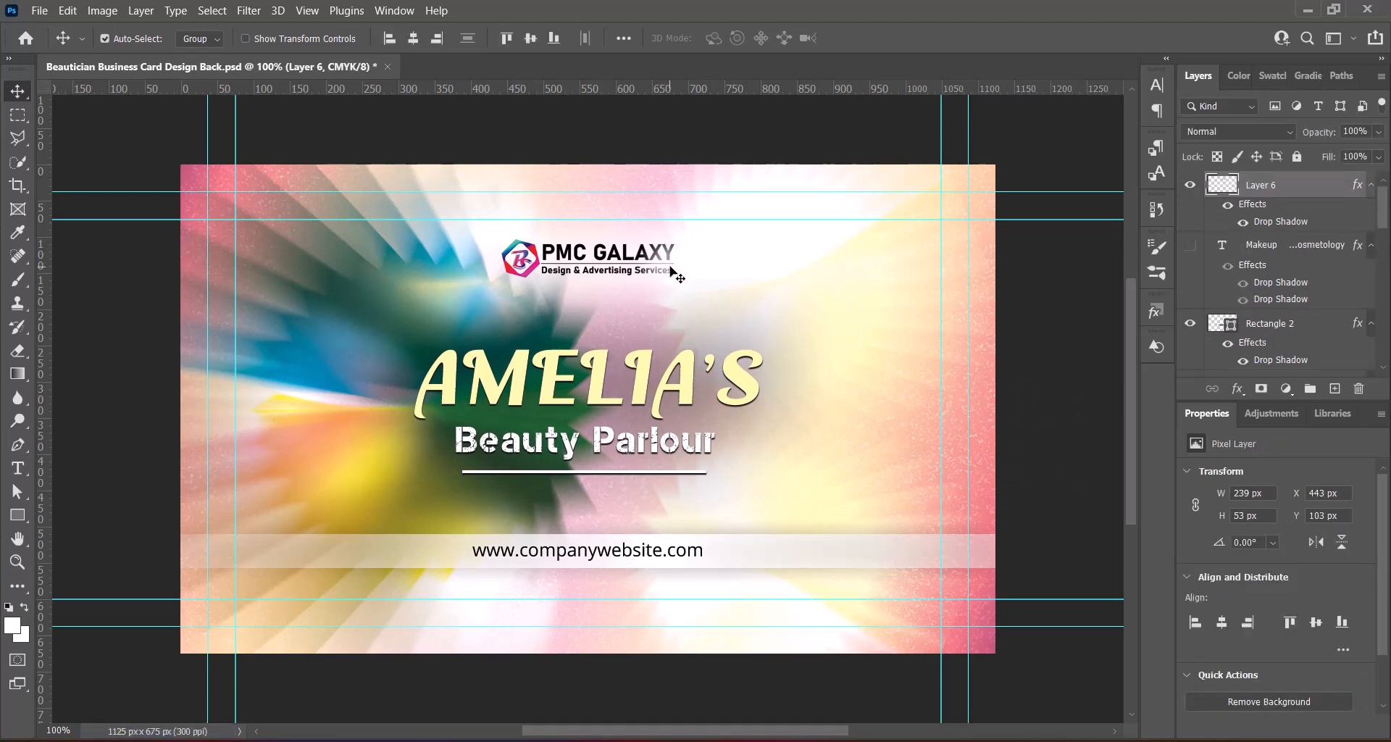
key(Up)
key(Up)
click(1049, 426)
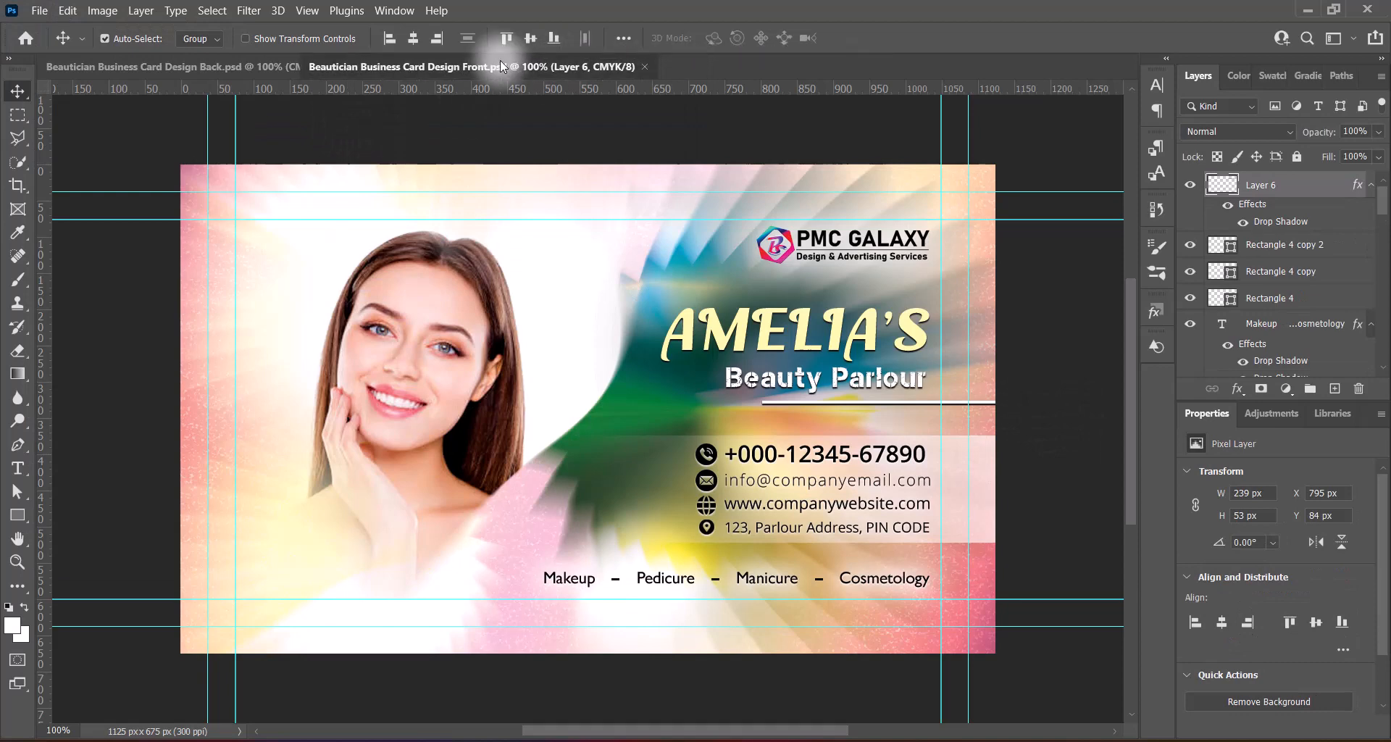
Arrange the front card document ahead of the back card document and compare the two designs
drag(435, 66, 232, 65)
click(543, 69)
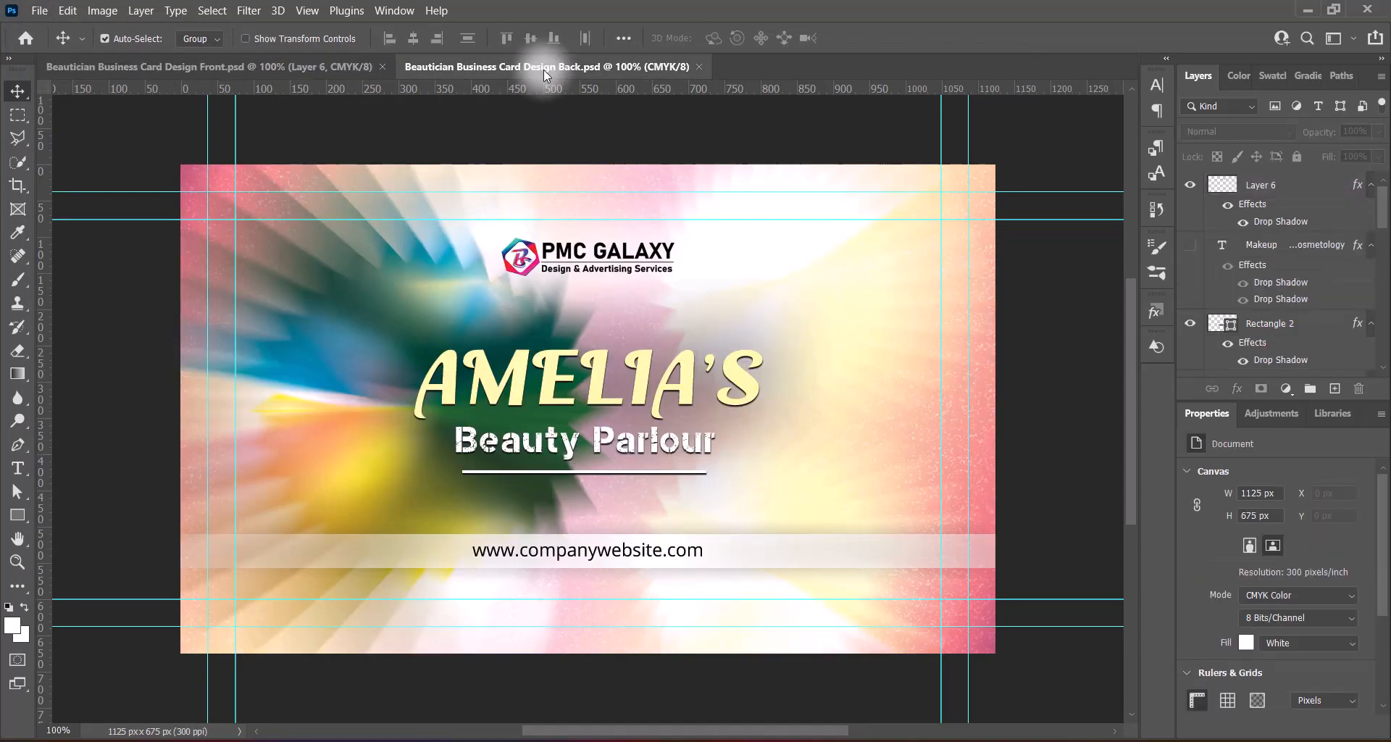
click(255, 65)
scroll(631, 403, down, 3)
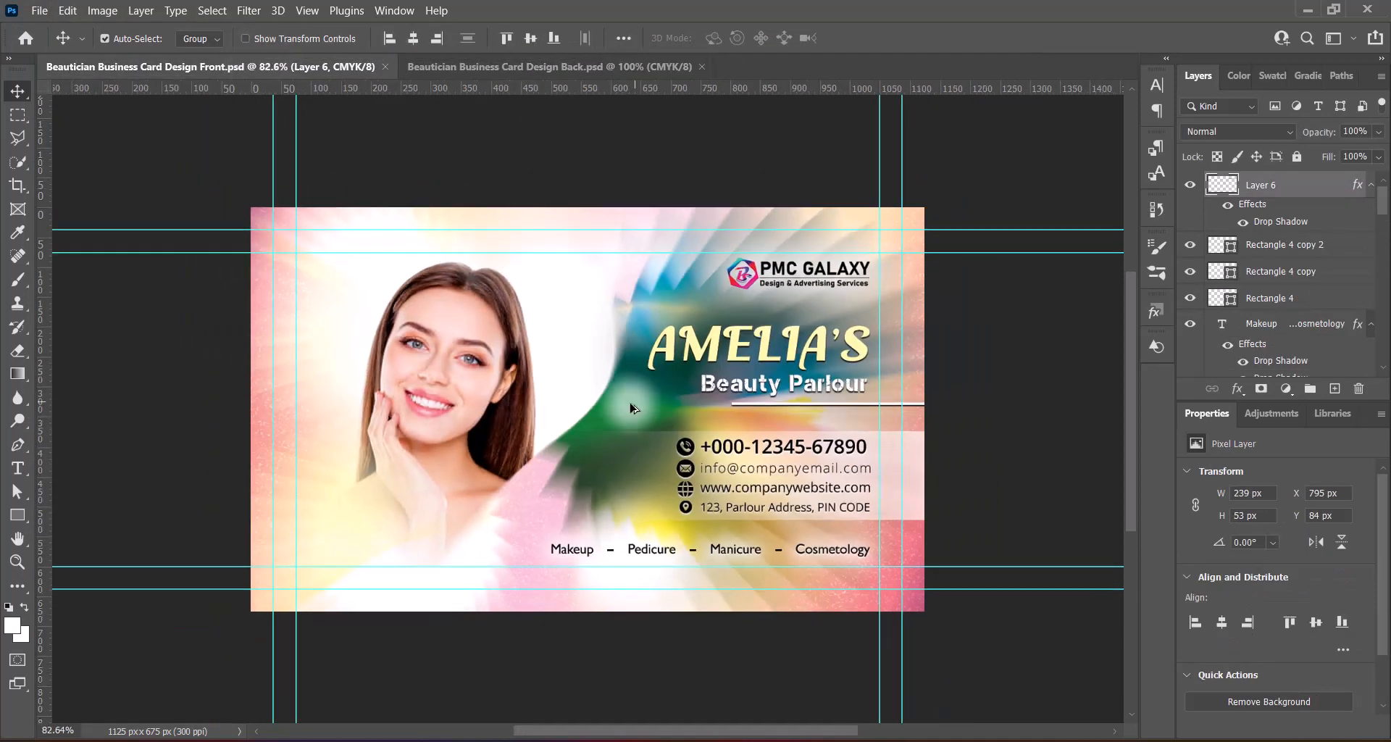
key(ctrl+Tab)
scroll(598, 383, down, 2)
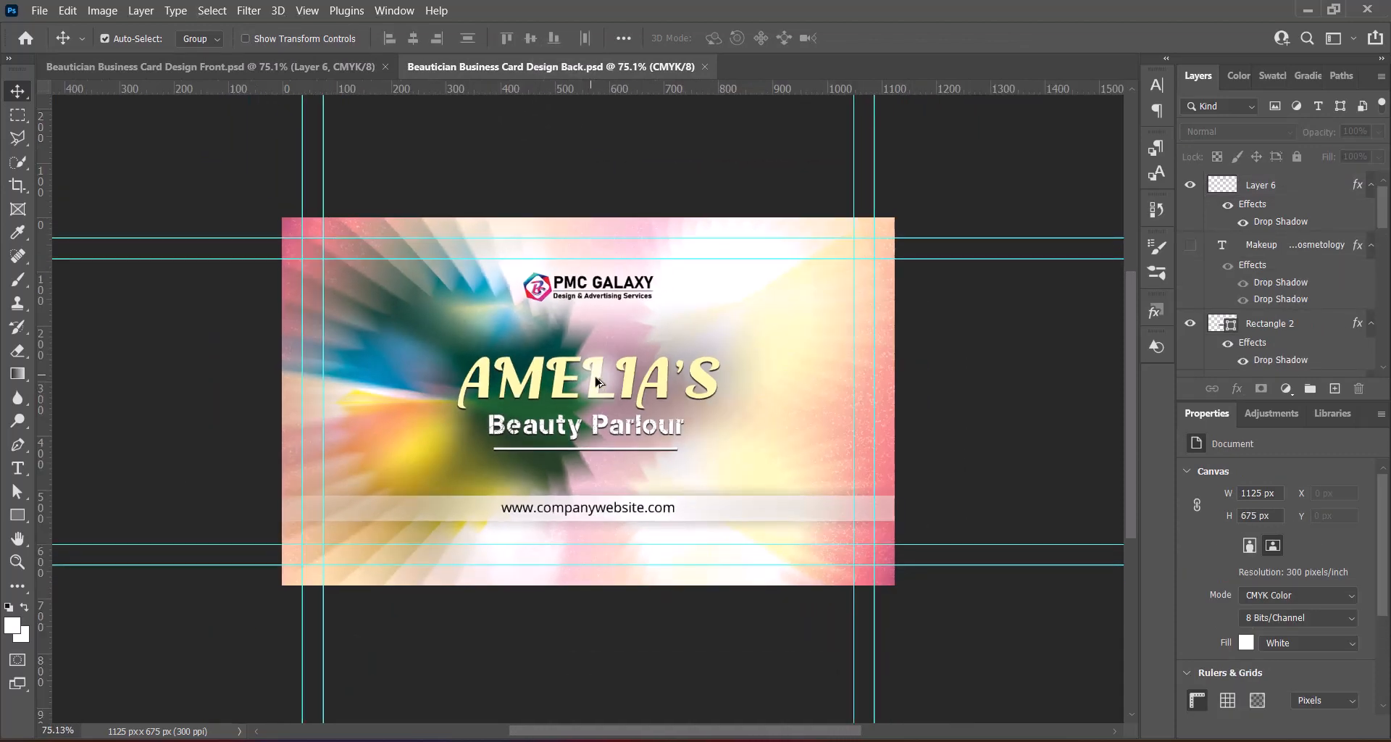
click(278, 65)
click(503, 67)
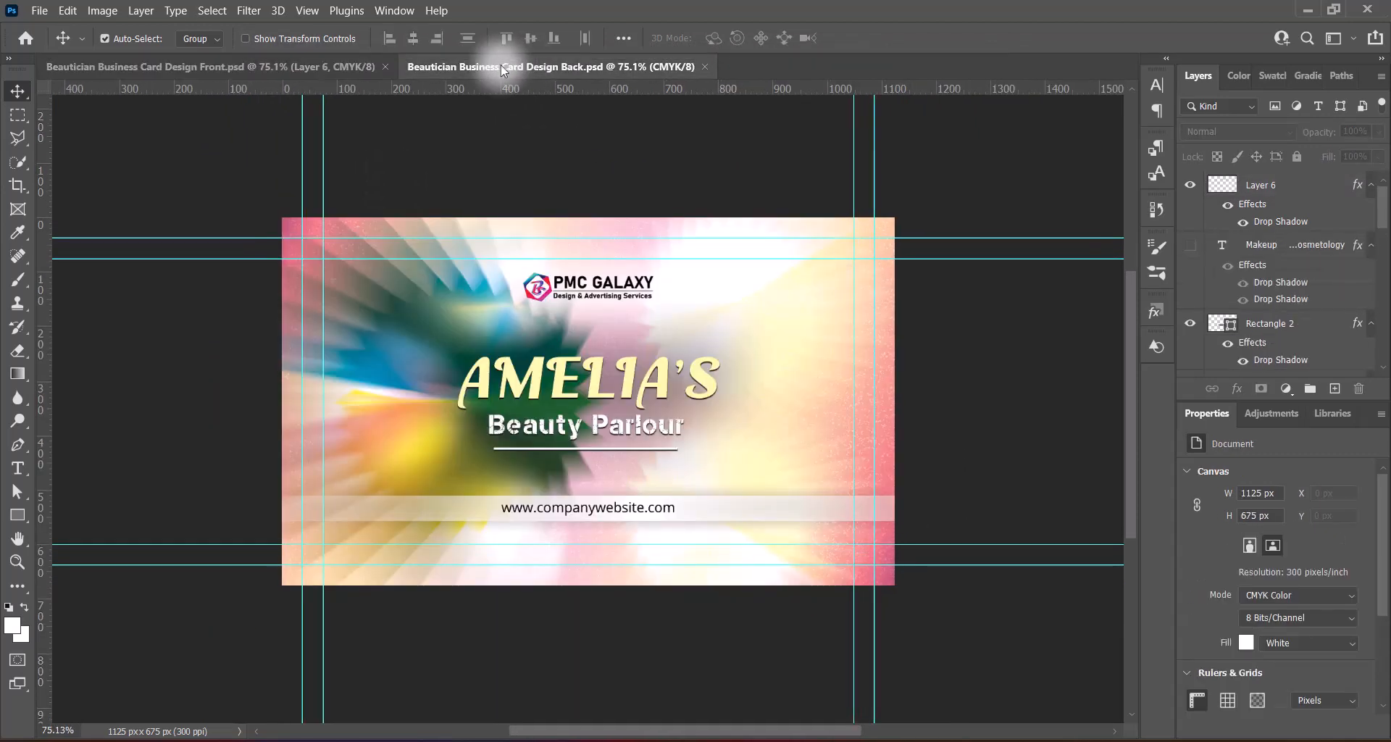
click(313, 67)
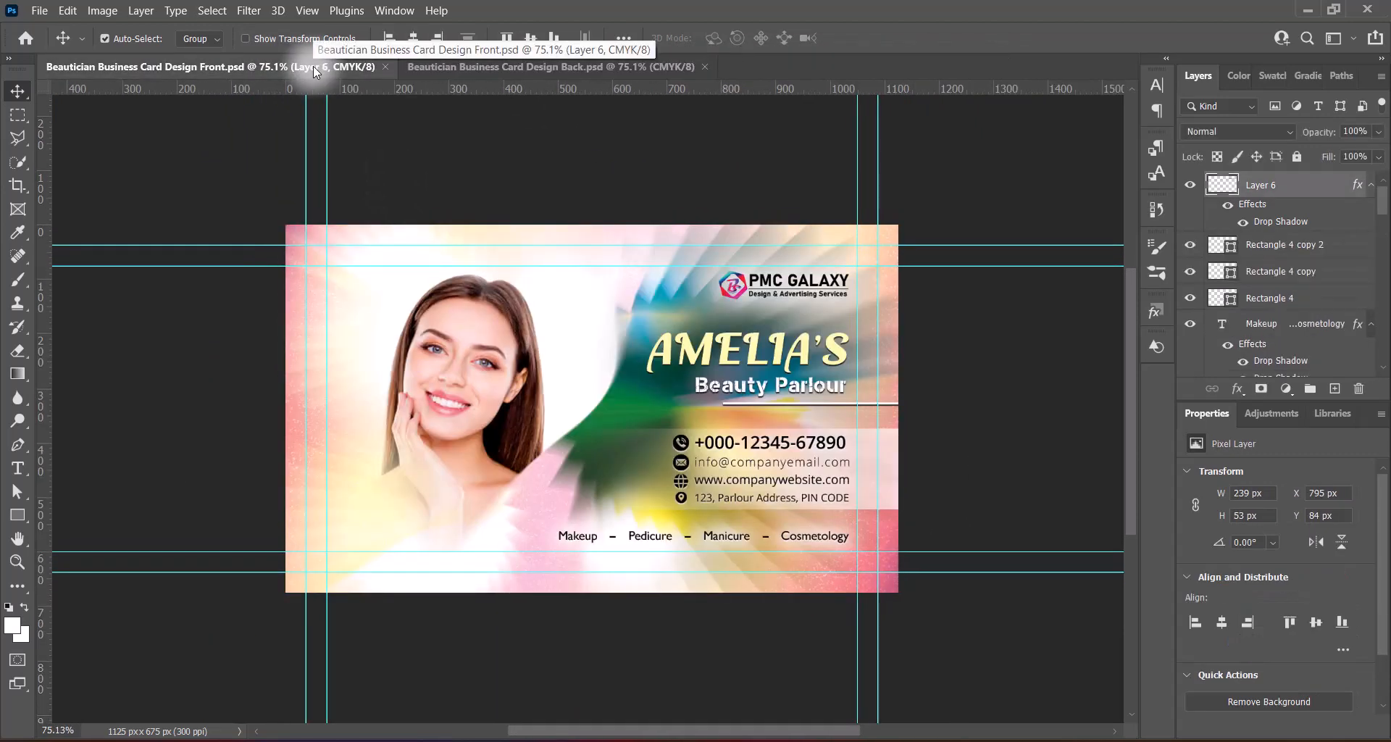
click(489, 68)
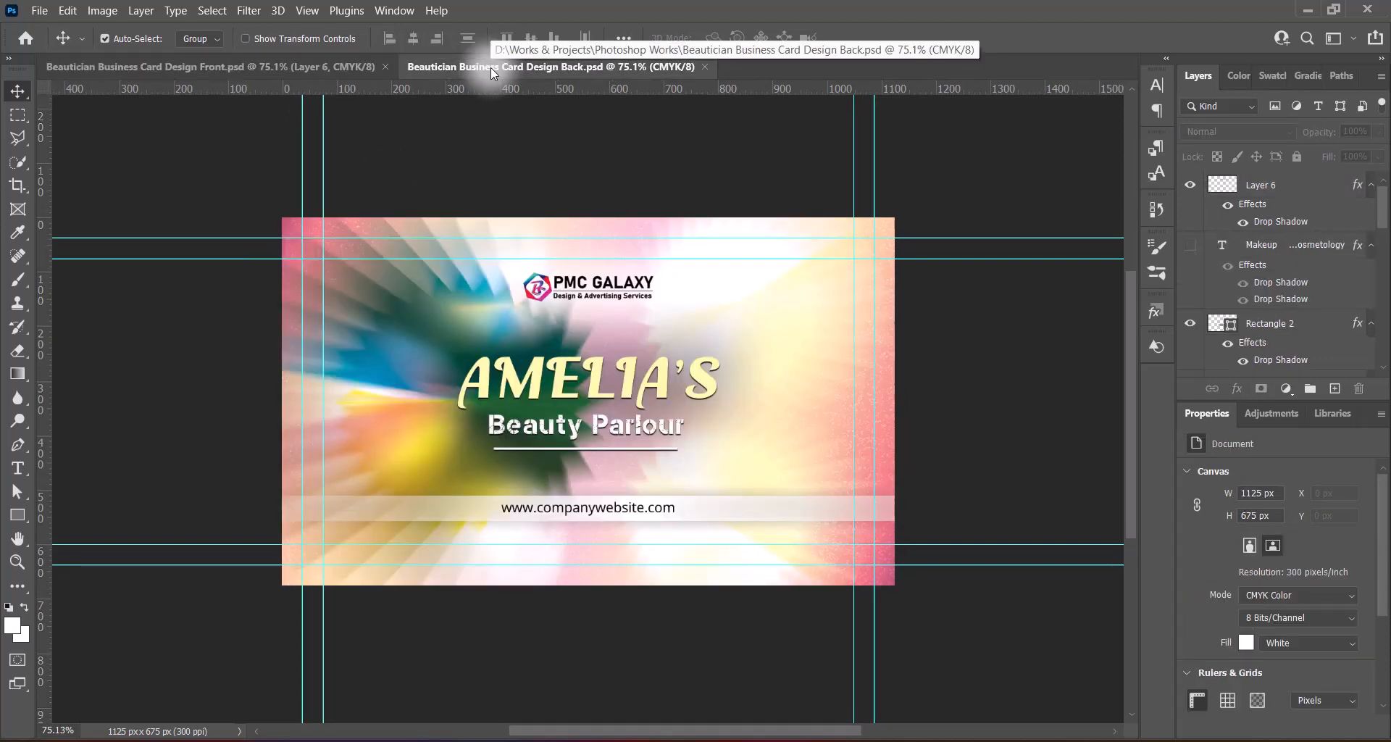
click(303, 67)
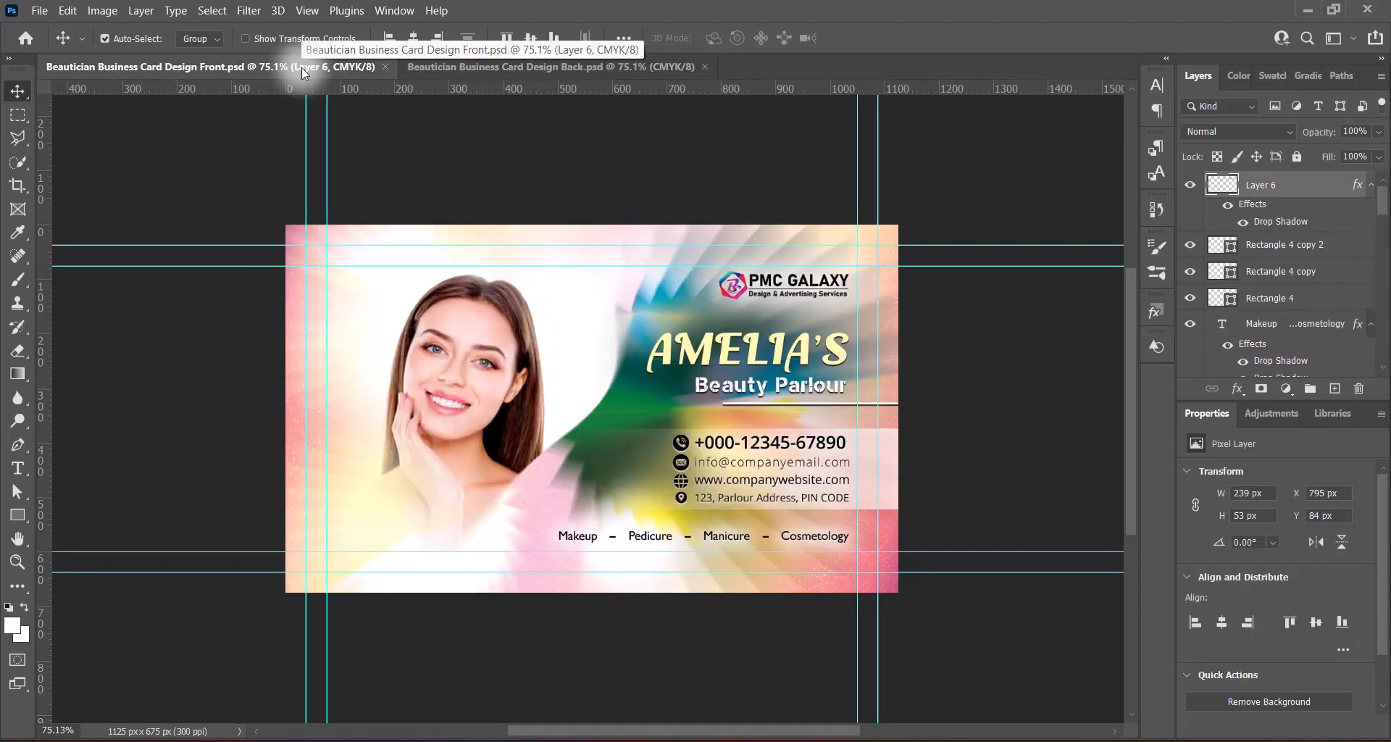
click(513, 67)
click(362, 67)
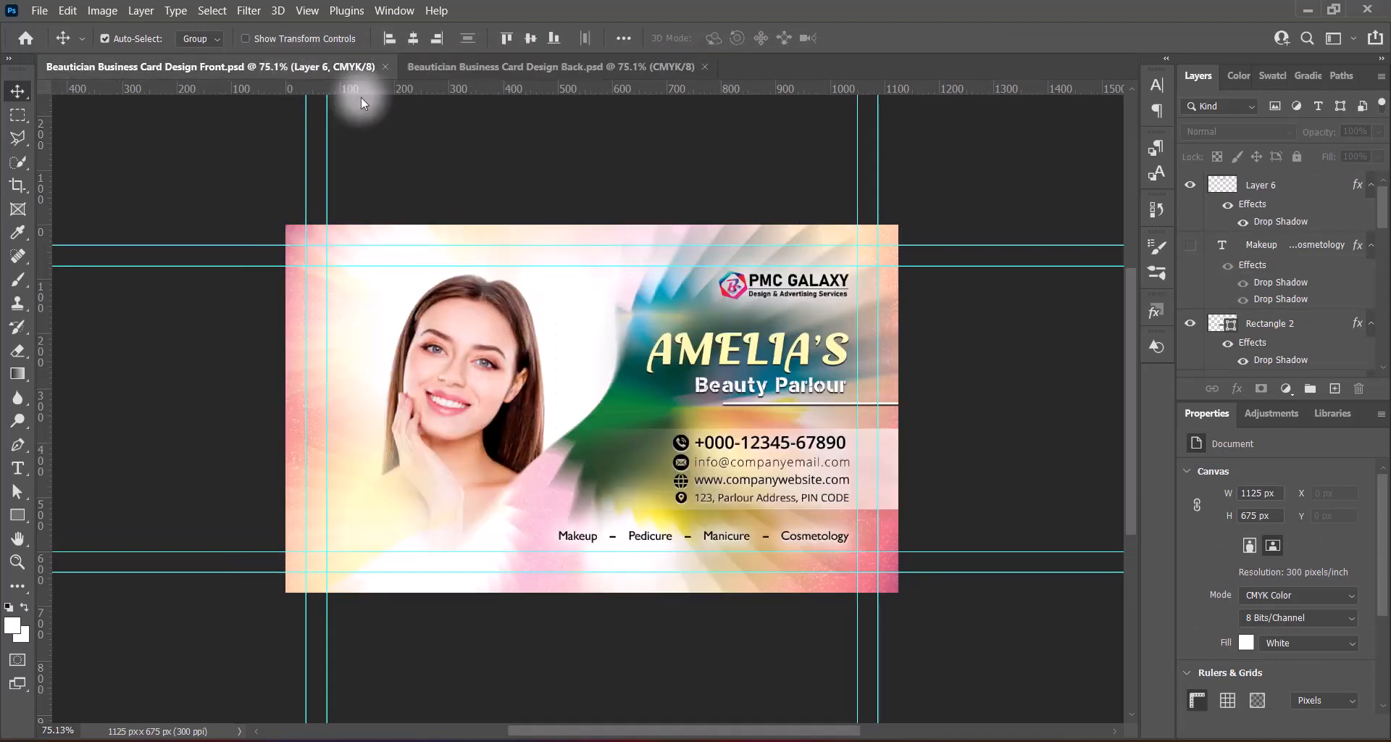
click(987, 406)
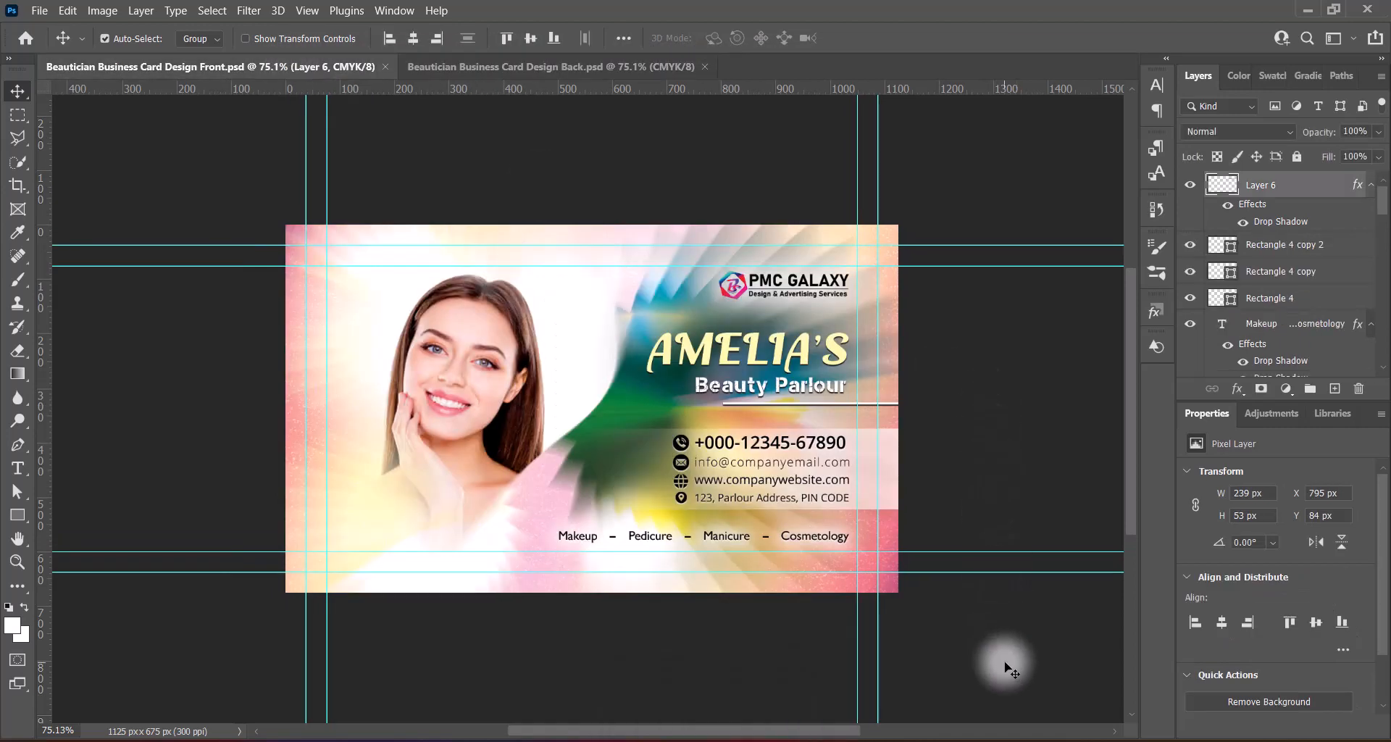